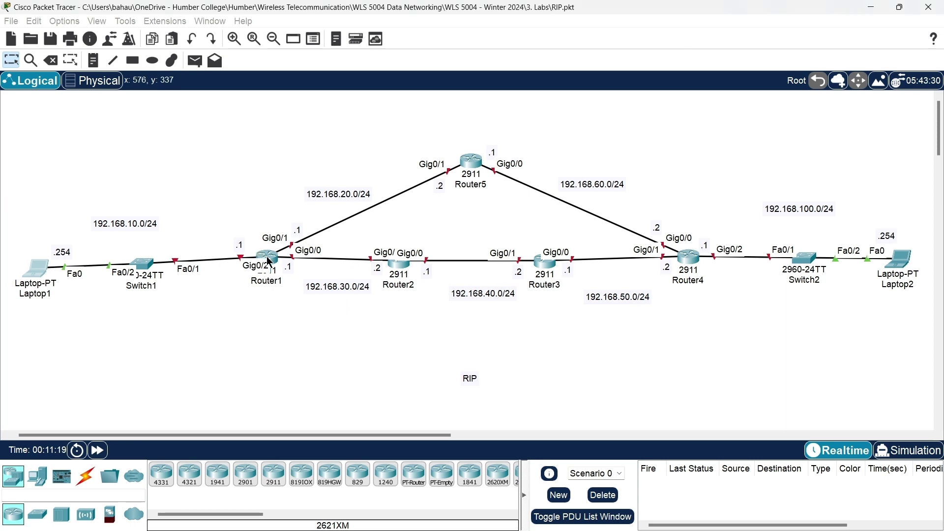
Open Router1's command line interface, widen its window and start the console session
{"action": "left_click", "coordinate": [269, 261]}
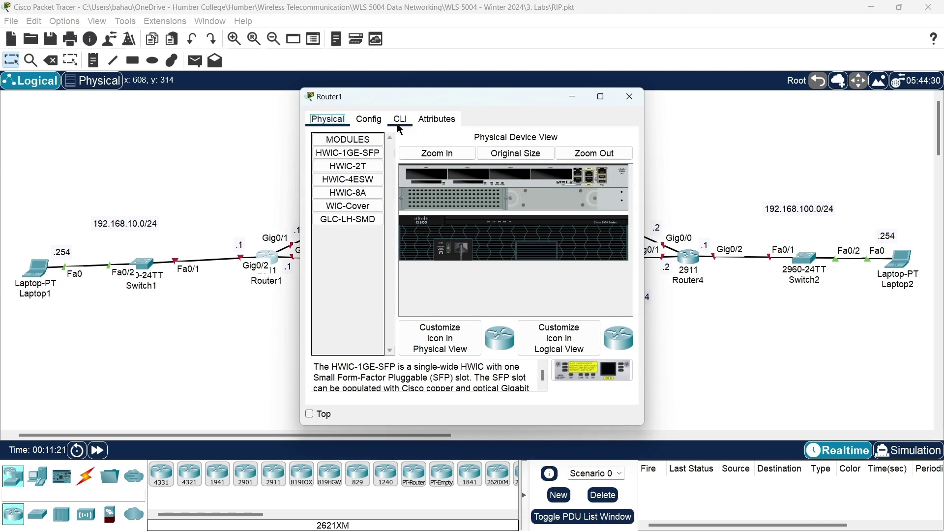
{"action": "left_click", "coordinate": [399, 120]}
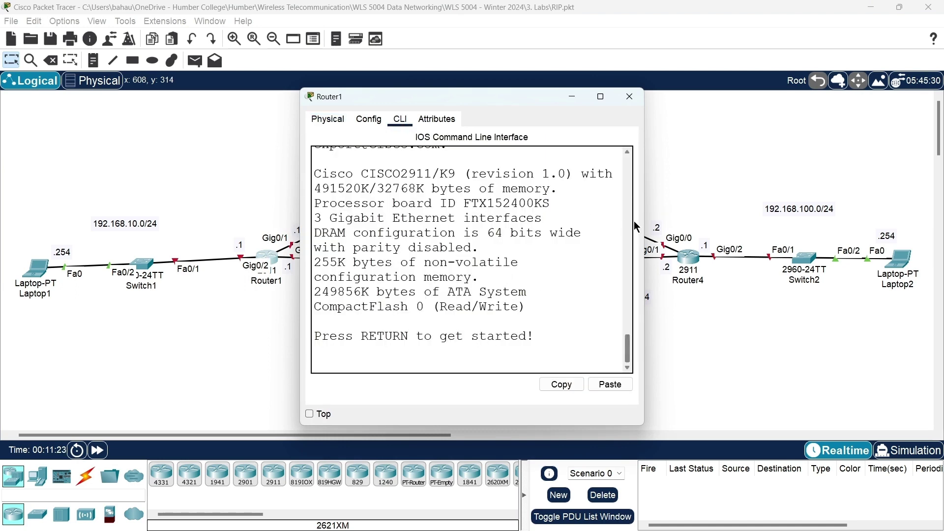
{"action": "left_click_drag", "start_coordinate": [644, 228], "coordinate": [819, 229]}
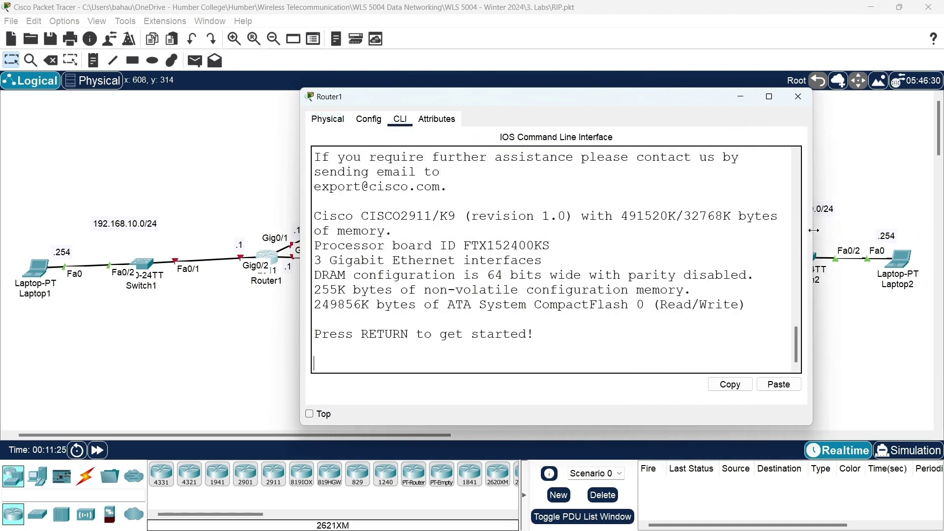
{"action": "key", "text": "Return"}
{"action": "key", "text": "Return"}
{"action": "key", "text": "Return"}
{"action": "key", "text": "Return"}
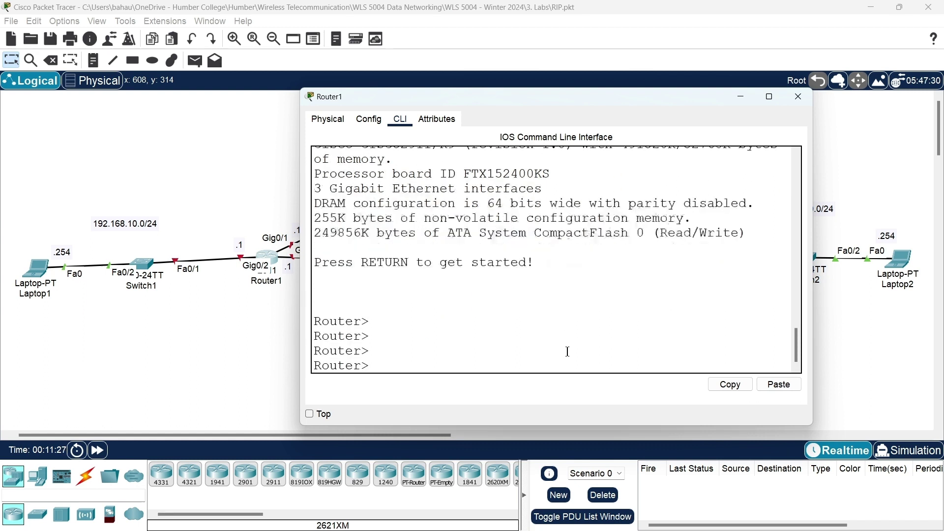
Enter privileged mode and then global configuration mode on Router1, keeping the topology around the router in view
{"action": "type", "text": "en"}
{"action": "key", "text": "Tab"}
{"action": "key", "text": "Return"}
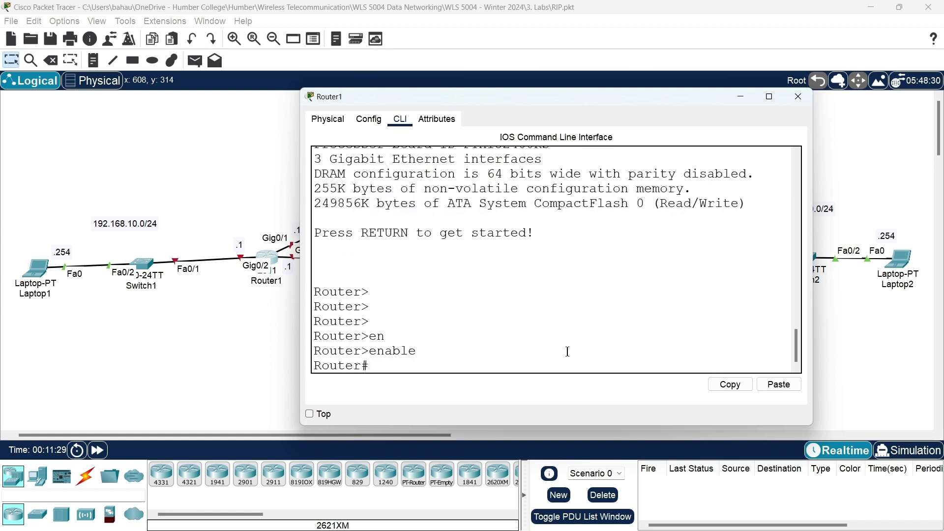
{"action": "type", "text": "conf"}
{"action": "key", "text": "Tab"}
{"action": "type", "text": "t"}
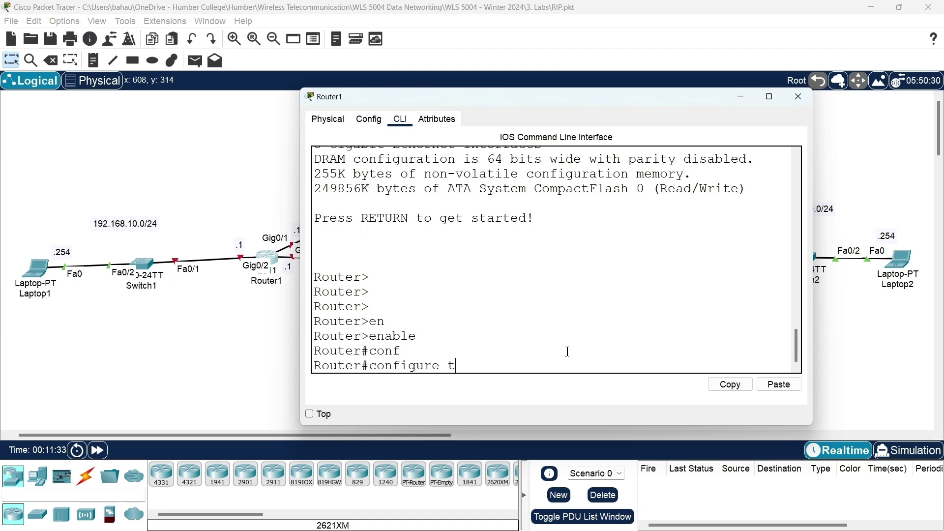
{"action": "key", "text": "Tab"}
{"action": "key", "text": "Return"}
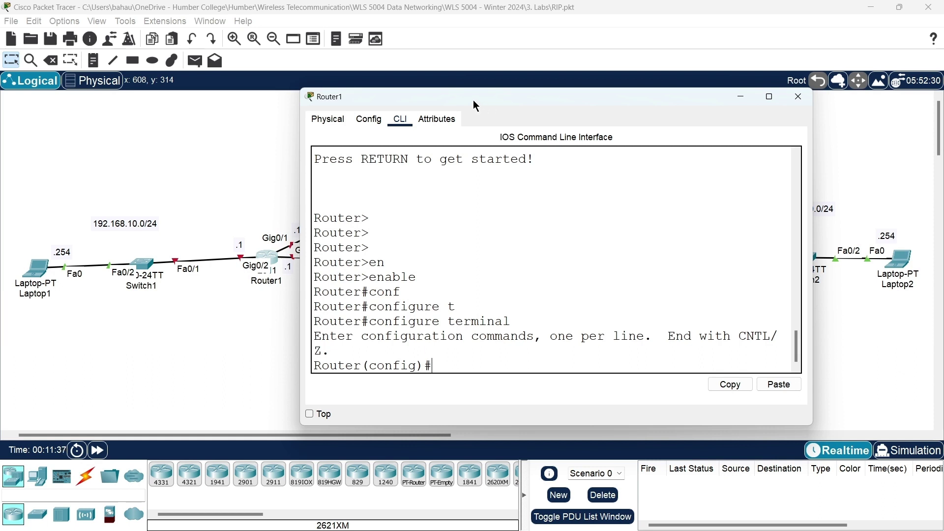
{"action": "left_click_drag", "start_coordinate": [473, 100], "coordinate": [514, 122]}
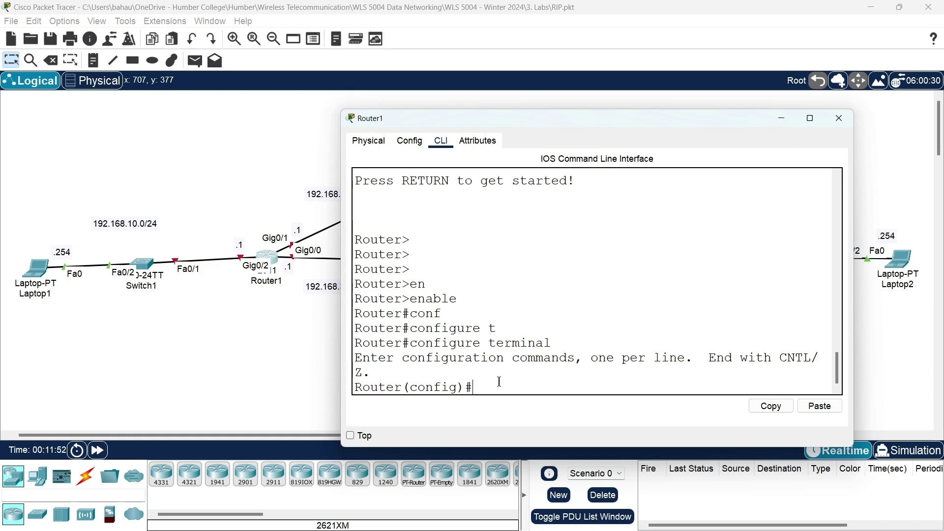
Assign IP address 192.168.10.1 with mask 255.255.255.0 to Router1's interface GigabitEthernet 0/2
{"action": "type", "text": "int"}
{"action": "key", "text": "Tab"}
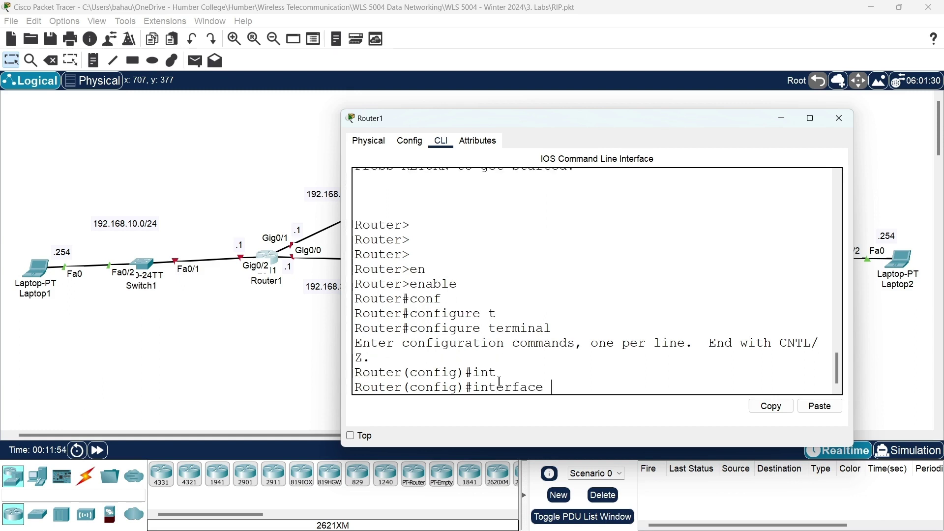
{"action": "type", "text": "gi"}
{"action": "key", "text": "Tab"}
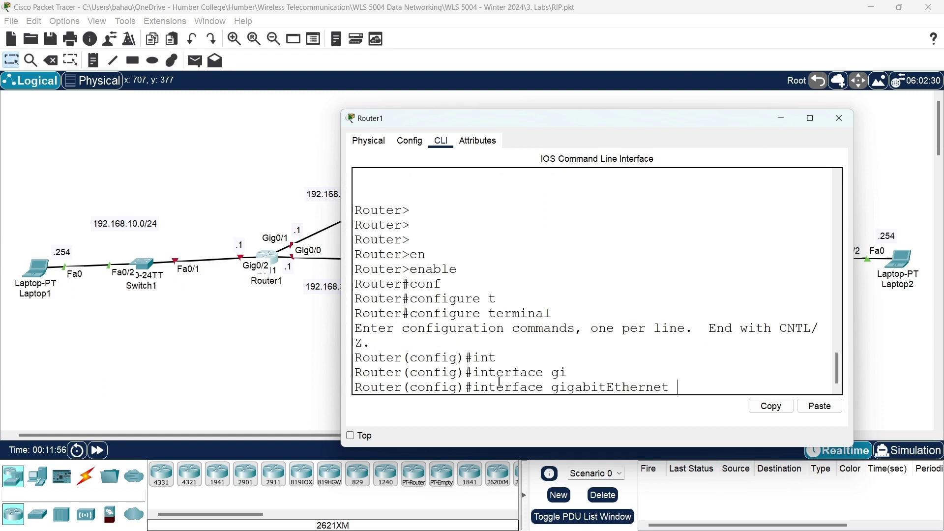
{"action": "type", "text": "0/2"}
{"action": "key", "text": "Return"}
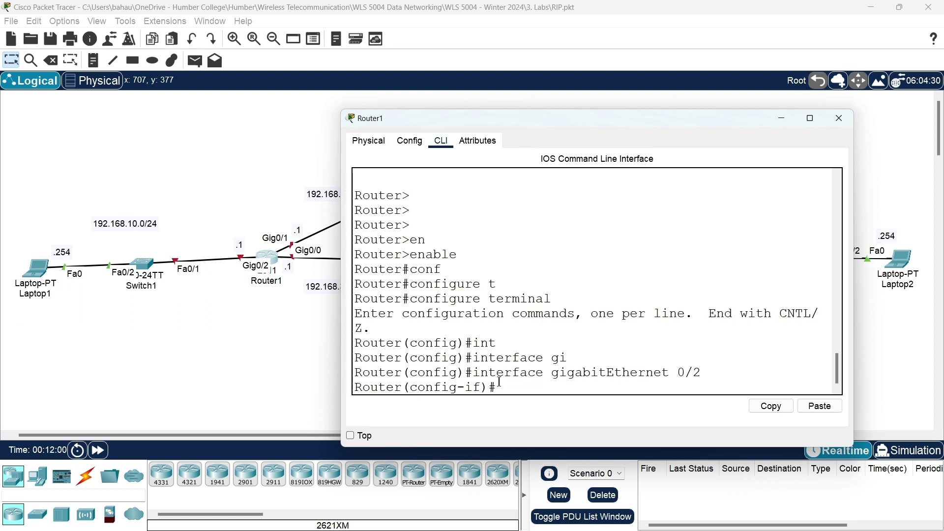
{"action": "type", "text": "ip add"}
{"action": "key", "text": "Tab"}
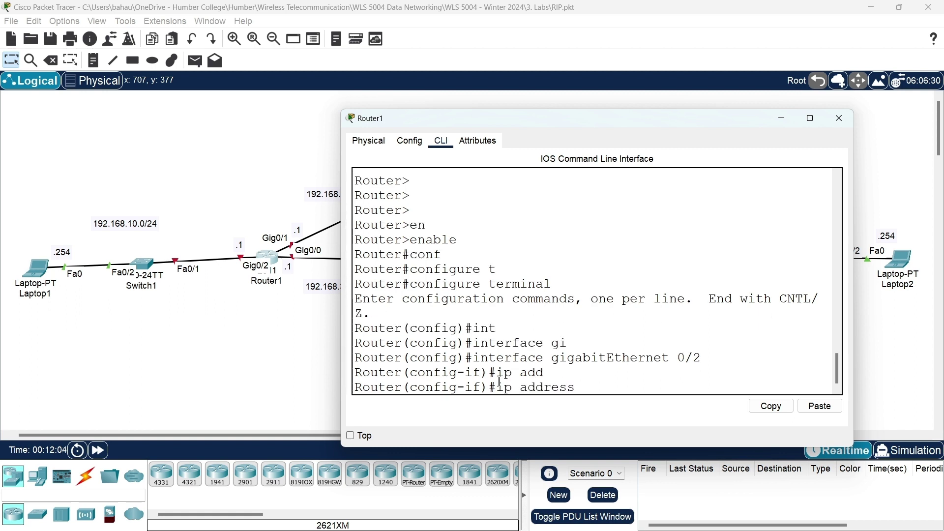
{"action": "type", "text": "192.168.10."}
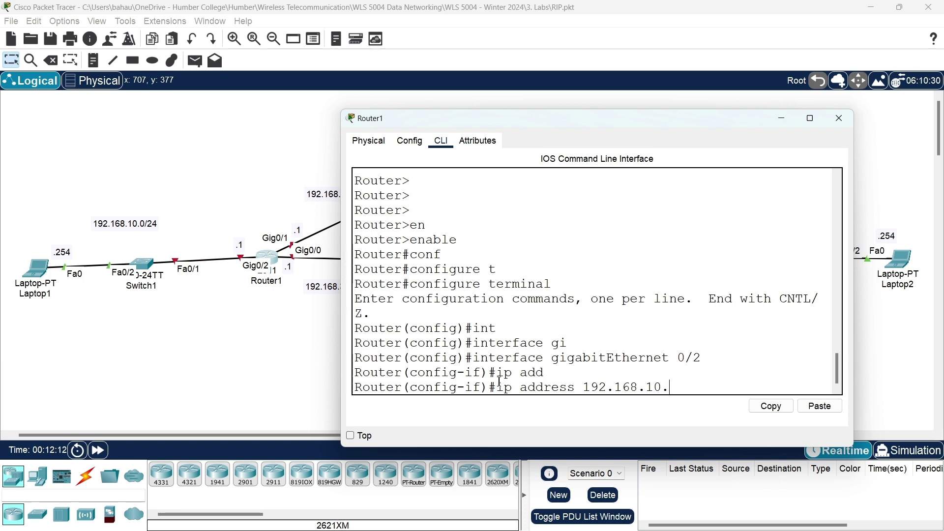
{"action": "type", "text": "1"}
{"action": "type", "text": "255"}
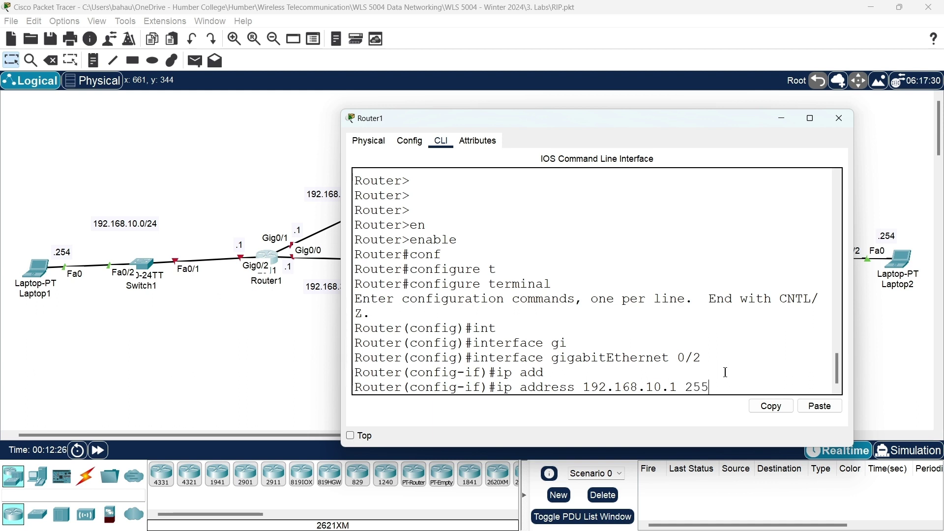
{"action": "type", "text": ".2555"}
{"action": "key", "text": "BackSpace"}
{"action": "type", "text": ".255.0"}
{"action": "key", "text": "Return"}
Enable GigabitEthernet 0/2 with no shutdown and return to global configuration mode
{"action": "type", "text": "no"}
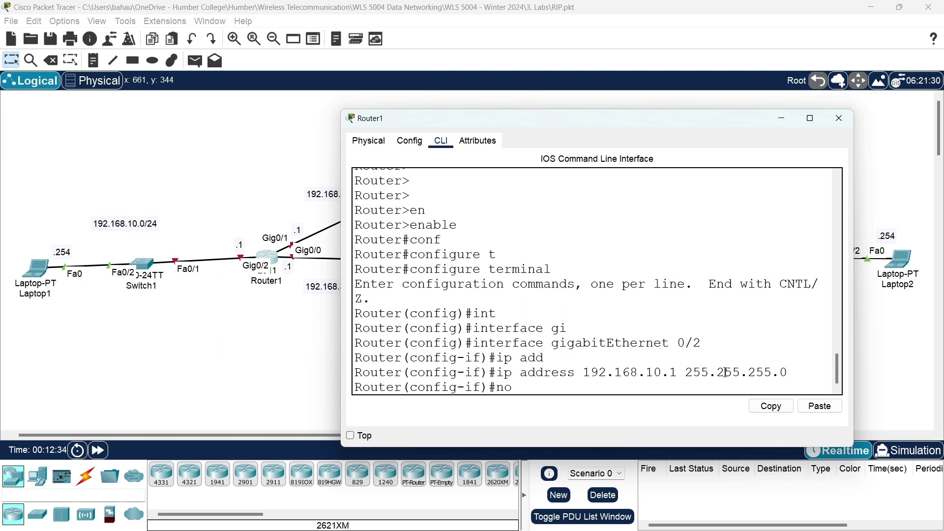
{"action": "type", "text": " shut"}
{"action": "key", "text": "Tab"}
{"action": "key", "text": "Return"}
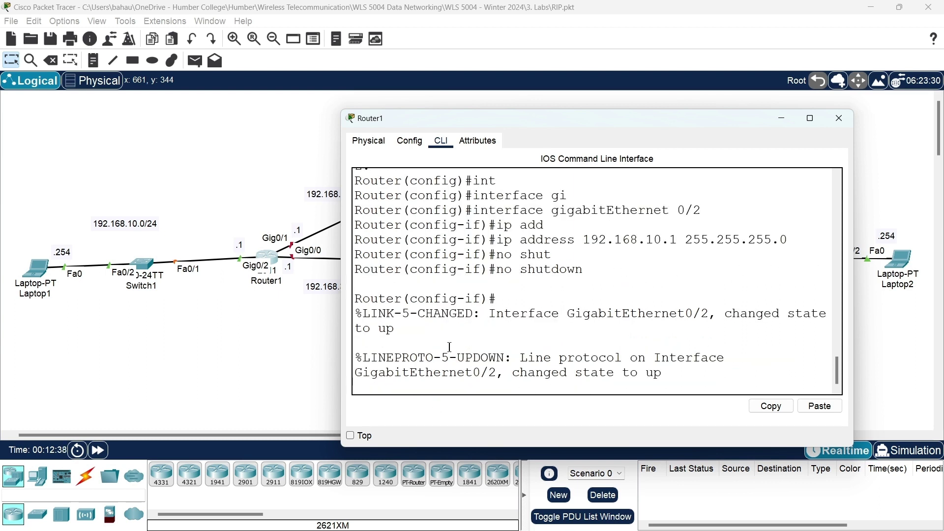
{"action": "key", "text": "Return"}
{"action": "key", "text": "Return"}
{"action": "key", "text": "Return"}
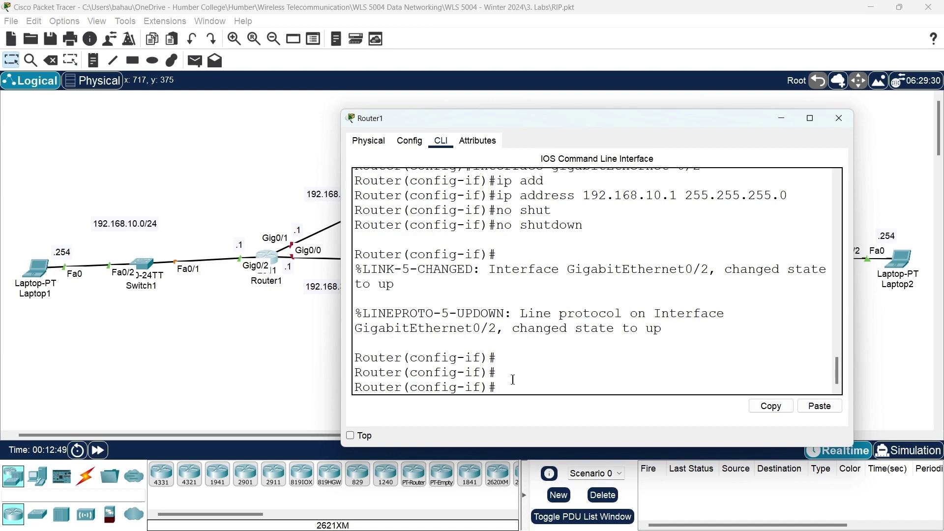
{"action": "type", "text": "exit"}
{"action": "key", "text": "Return"}
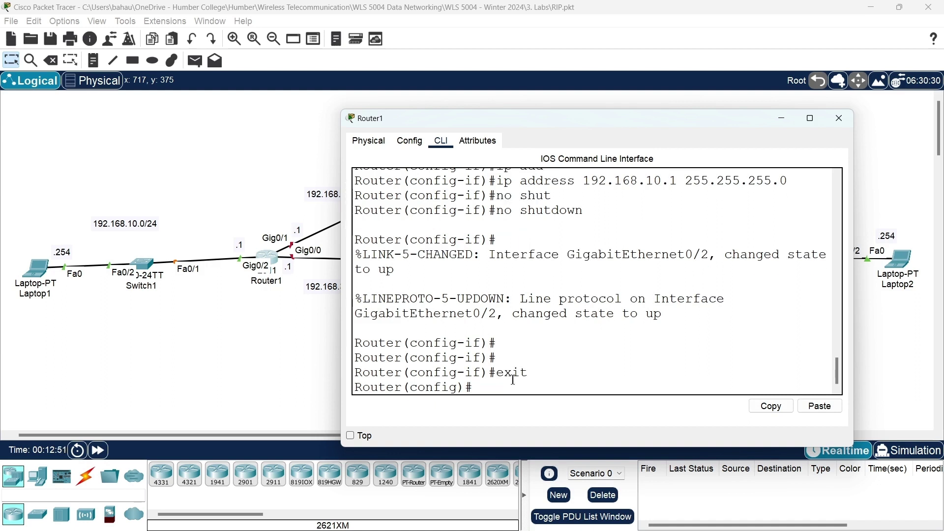
Assign IP address 192.168.20.1 with mask 255.255.255.0 to Router1's interface GigabitEthernet 0/1
{"action": "key", "text": "Up"}
{"action": "key", "text": "Up"}
{"action": "key", "text": "Up"}
{"action": "key", "text": "Up"}
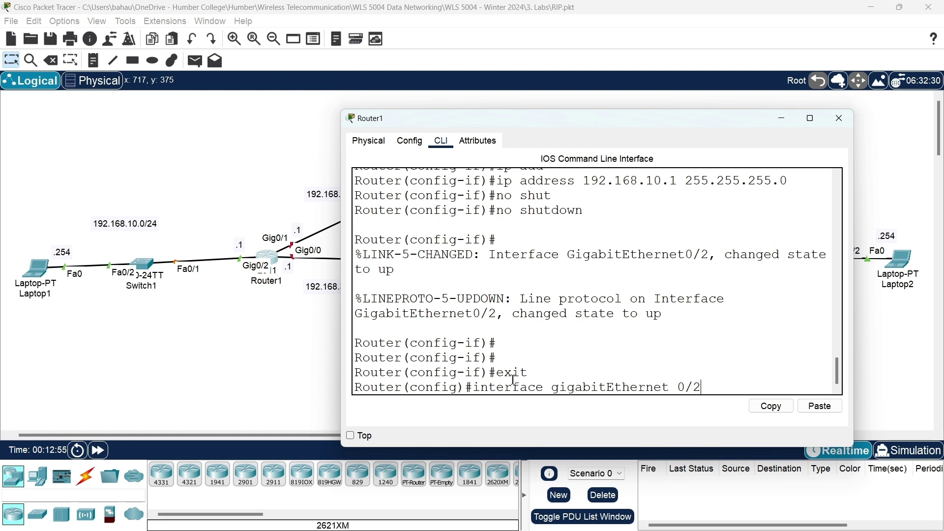
{"action": "key", "text": "BackSpace"}
{"action": "type", "text": "1"}
{"action": "key", "text": "Return"}
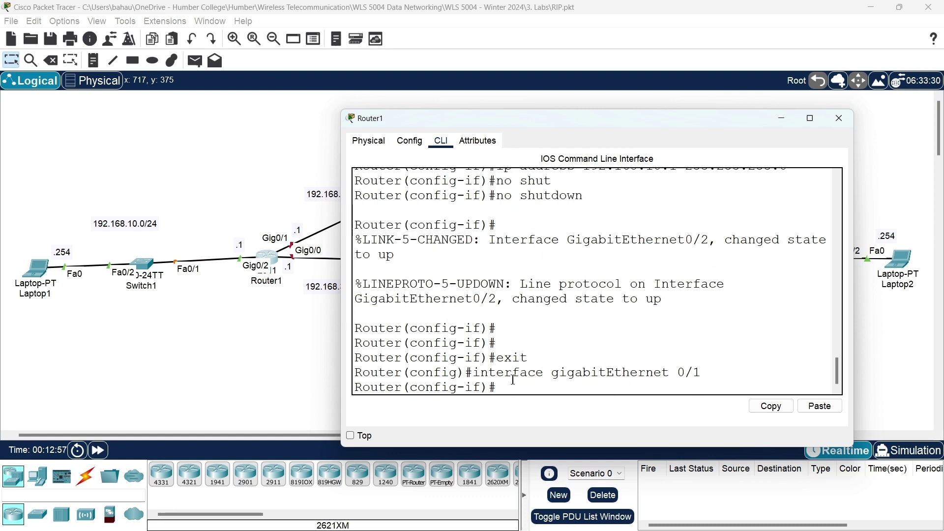
{"action": "key", "text": "Up"}
{"action": "key", "text": "Up"}
{"action": "key", "text": "Up"}
{"action": "key", "text": "Up"}
{"action": "key", "text": "Up"}
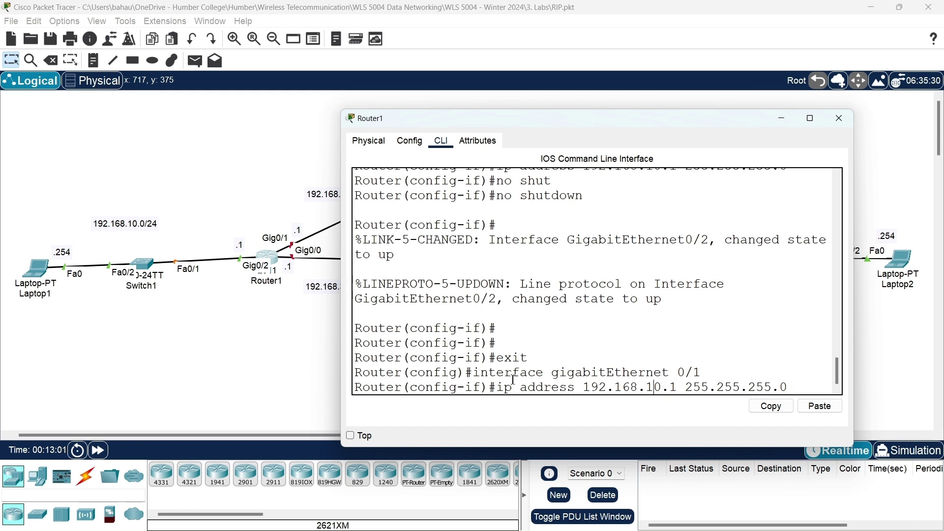
{"action": "key", "text": "BackSpace"}
{"action": "type", "text": "2"}
{"action": "left_click_drag", "start_coordinate": [535, 122], "coordinate": [569, 122]}
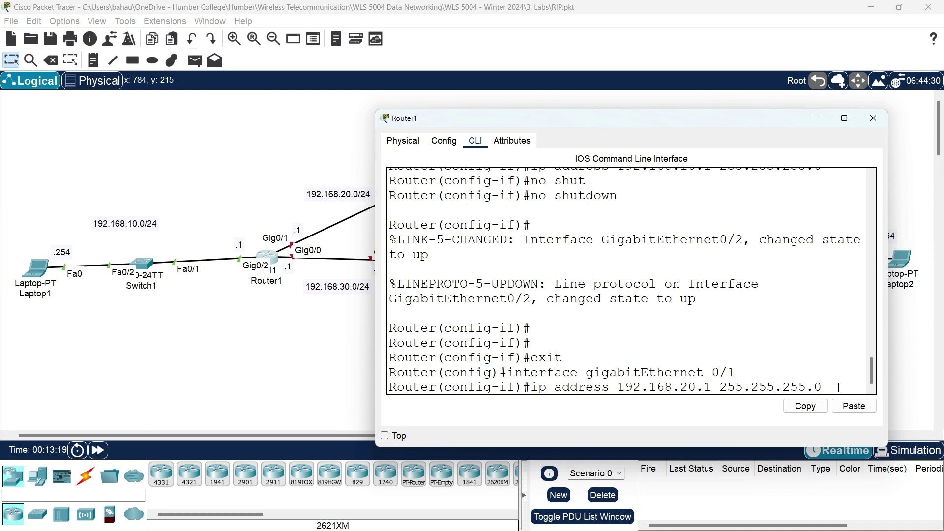
{"action": "key", "text": "Return"}
Enable GigabitEthernet 0/1 with no shutdown and return to global configuration mode
{"action": "type", "text": "nfig-if)#n"}
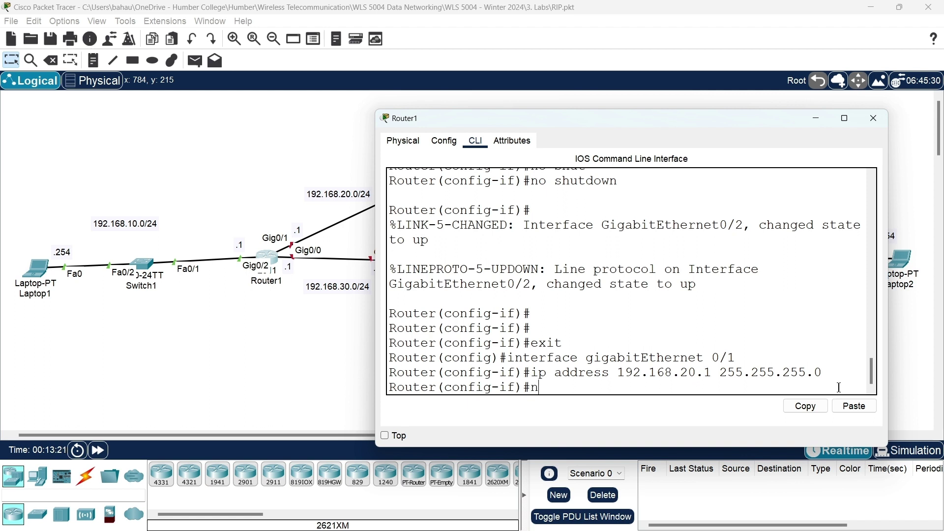
{"action": "type", "text": "o sh"}
{"action": "key", "text": "Tab"}
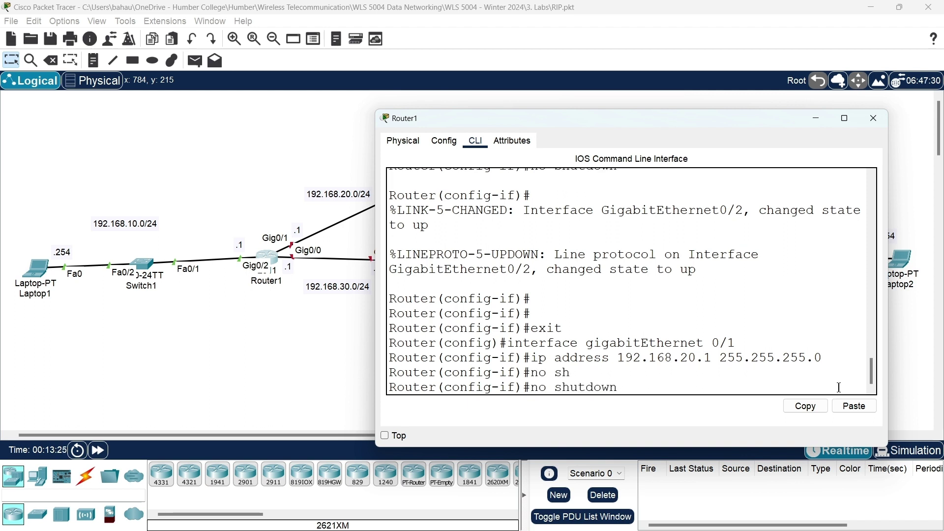
{"action": "key", "text": "Return"}
{"action": "key", "text": "Return"}
{"action": "key", "text": "Return"}
{"action": "key", "text": "Return"}
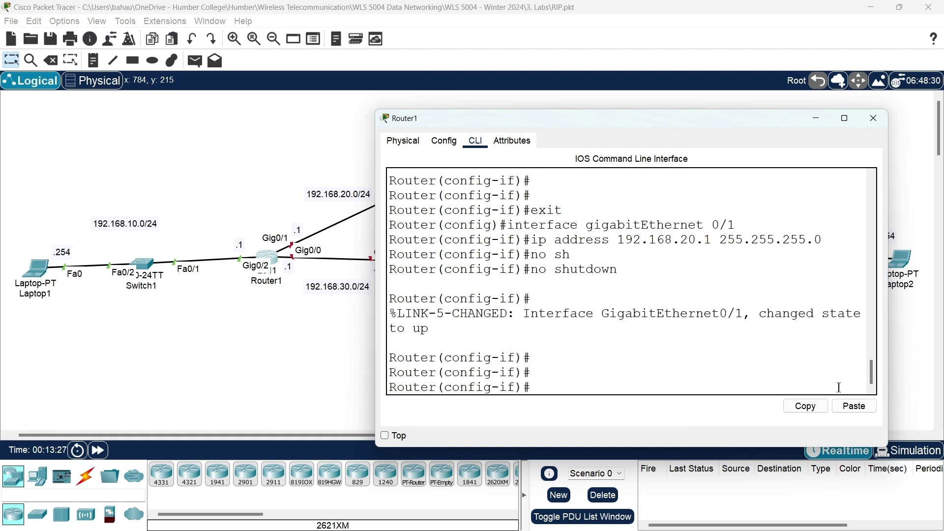
{"action": "type", "text": "exit"}
{"action": "key", "text": "Return"}
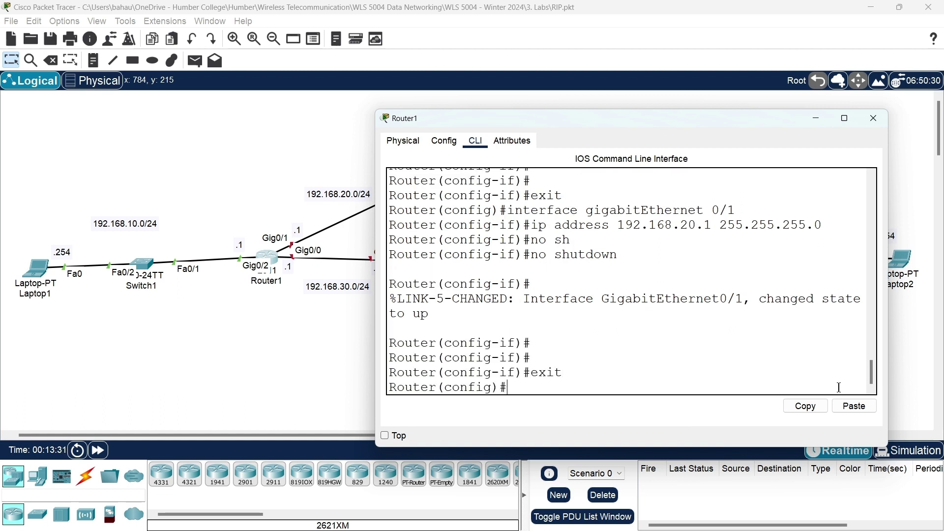
Assign IP address 192.168.30.1 with mask 255.255.255.0 to Router1's interface GigabitEthernet 0/0
{"action": "key", "text": "Up"}
{"action": "key", "text": "Up"}
{"action": "key", "text": "Up"}
{"action": "key", "text": "Up"}
{"action": "key", "text": "Up"}
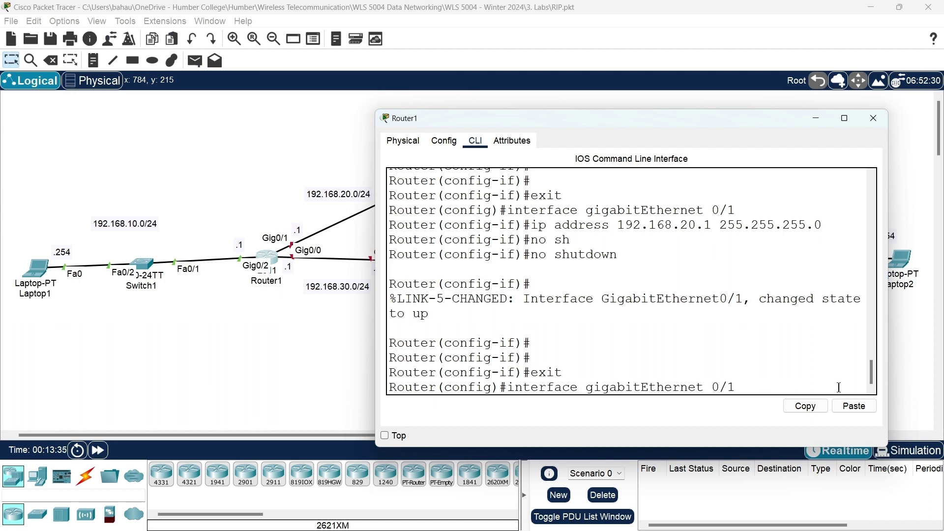
{"action": "type", "text": "0"}
{"action": "key", "text": "Return"}
{"action": "key", "text": "Up"}
{"action": "key", "text": "Up"}
{"action": "key", "text": "Up"}
{"action": "key", "text": "Up"}
{"action": "key", "text": "Up"}
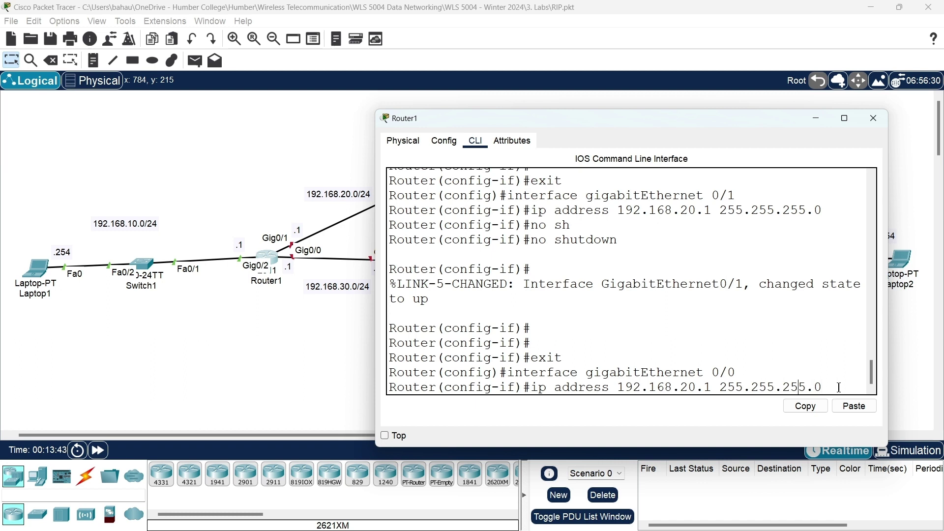
{"action": "key", "text": "Left"}
{"action": "key", "text": "BackSpace"}
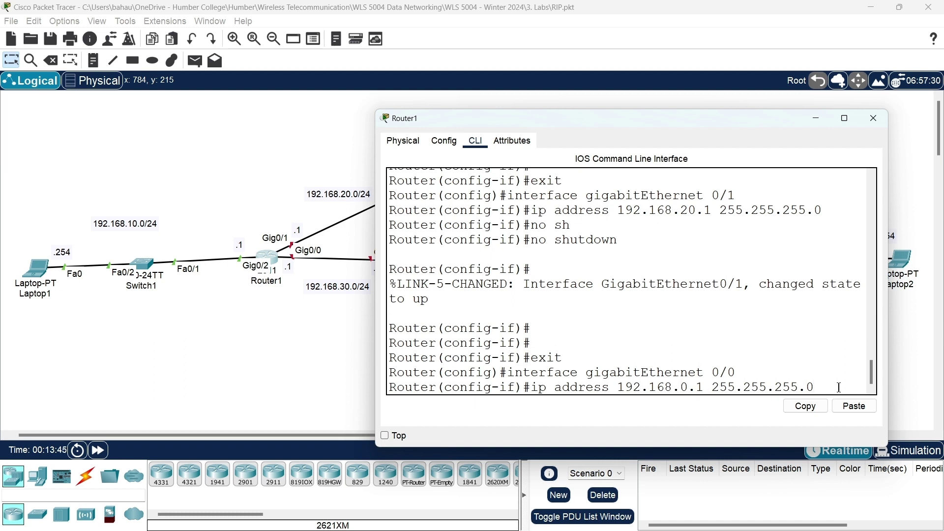
{"action": "type", "text": "3"}
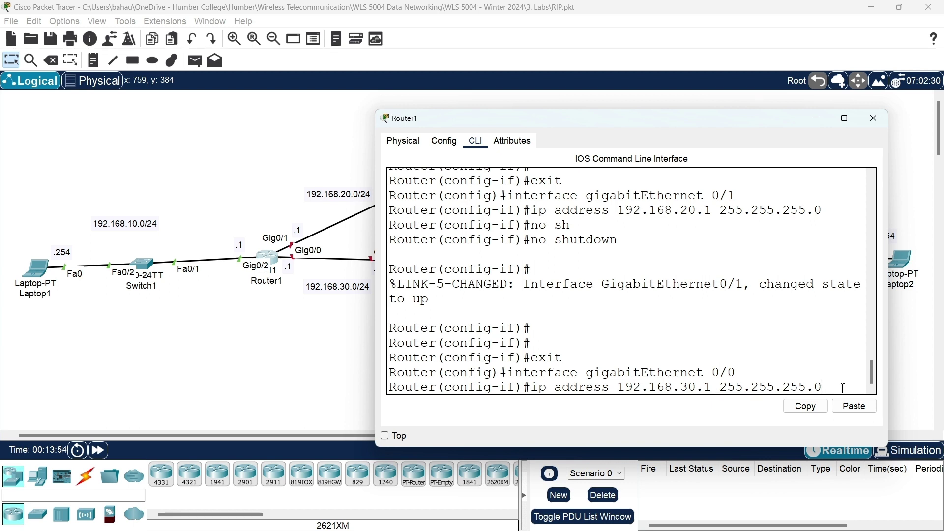
{"action": "key", "text": "Return"}
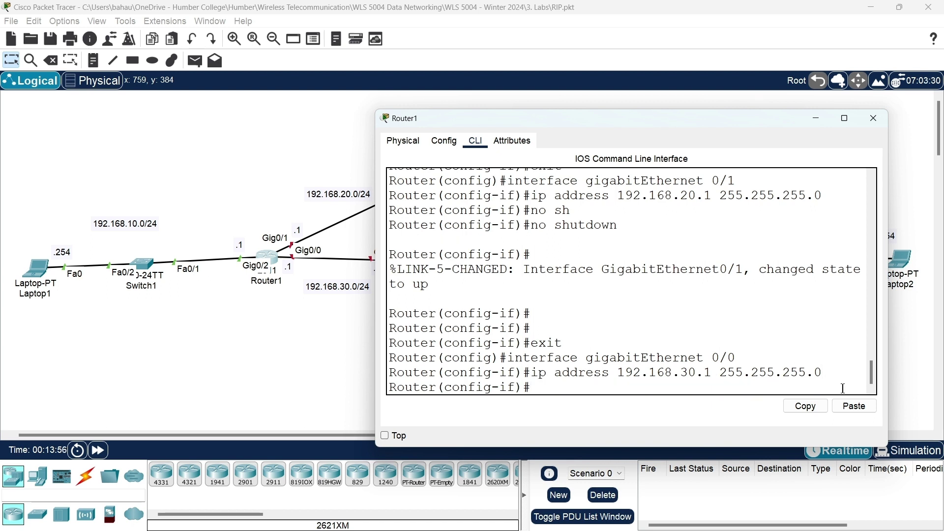
Enable GigabitEthernet 0/0 with no shutdown and return to global configuration mode
{"action": "type", "text": "no shoy"}
{"action": "key", "text": "BackSpace"}
{"action": "key", "text": "BackSpace"}
{"action": "type", "text": "u"}
{"action": "key", "text": "Tab"}
{"action": "key", "text": "Return"}
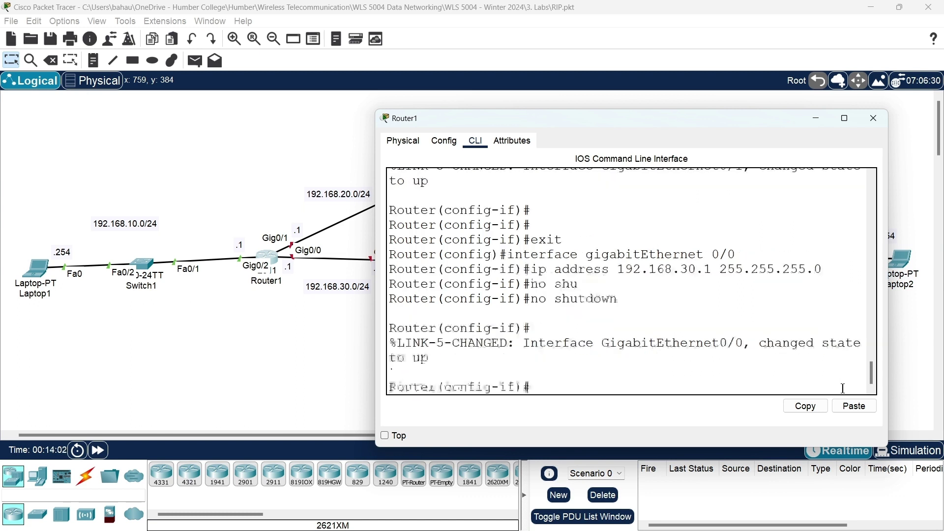
{"action": "key", "text": "Return"}
{"action": "key", "text": "Return"}
{"action": "key", "text": "Return"}
{"action": "type", "text": "exit"}
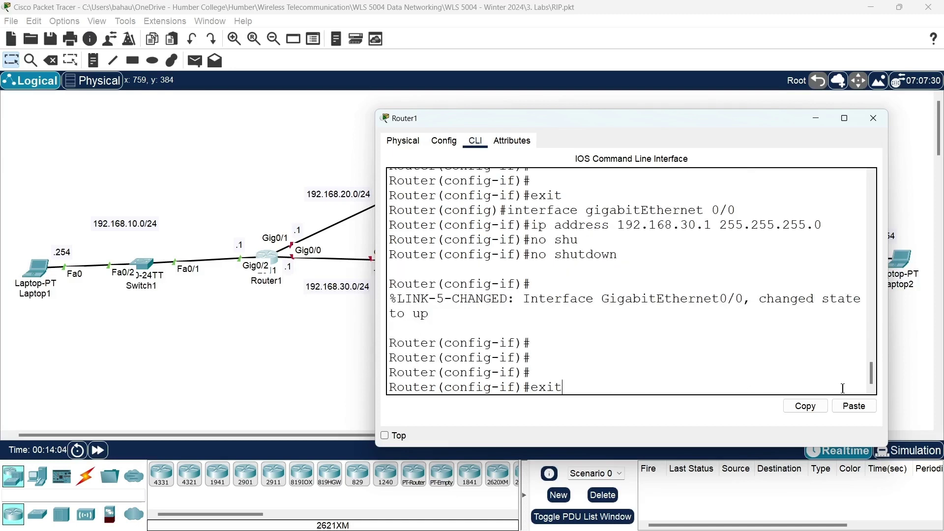
{"action": "key", "text": "Return"}
Exit global configuration mode on Router1 back to the privileged EXEC prompt
{"action": "key", "text": "Return"}
{"action": "key", "text": "Return"}
{"action": "key", "text": "Return"}
{"action": "type", "text": "exit"}
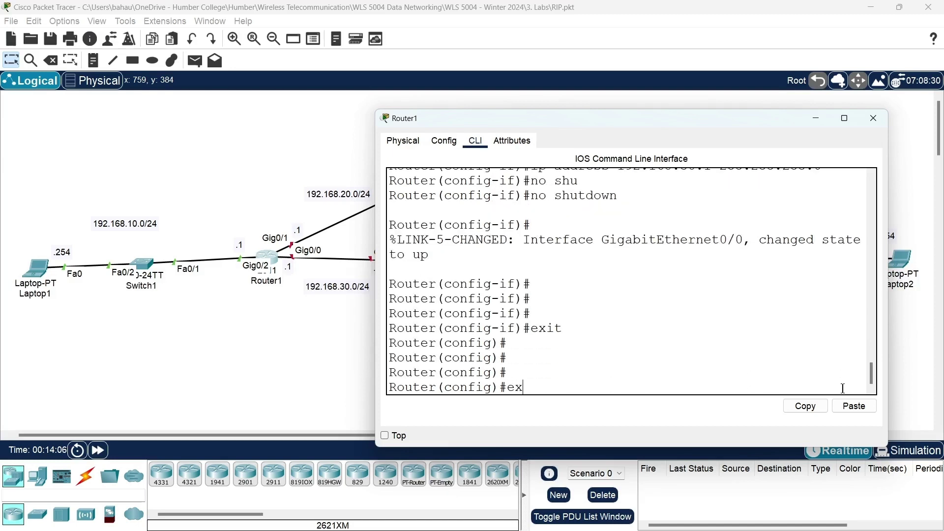
{"action": "key", "text": "Return"}
{"action": "key", "text": "Return"}
{"action": "key", "text": "Return"}
{"action": "key", "text": "Return"}
{"action": "key", "text": "Return"}
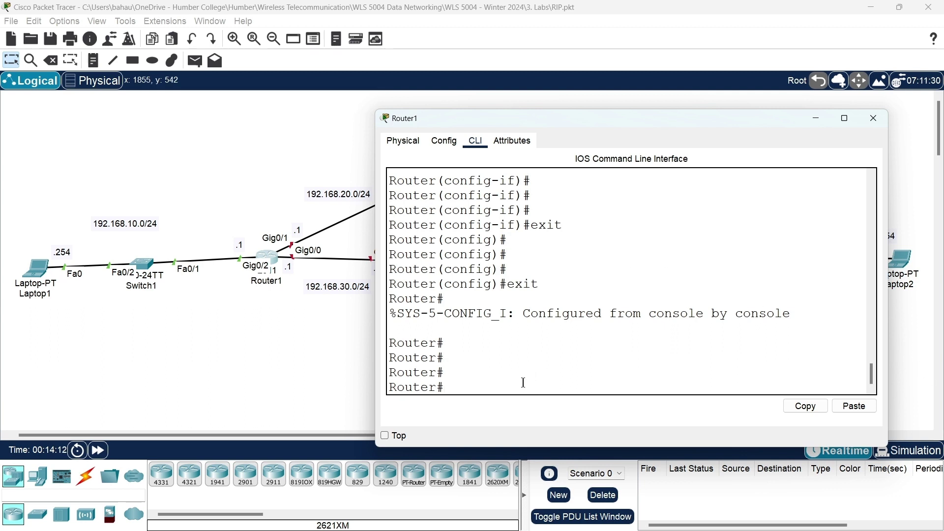
Display Router1's brief IP interface summary to check its addresses and status, and close the router's window
{"action": "type", "text": "sh"}
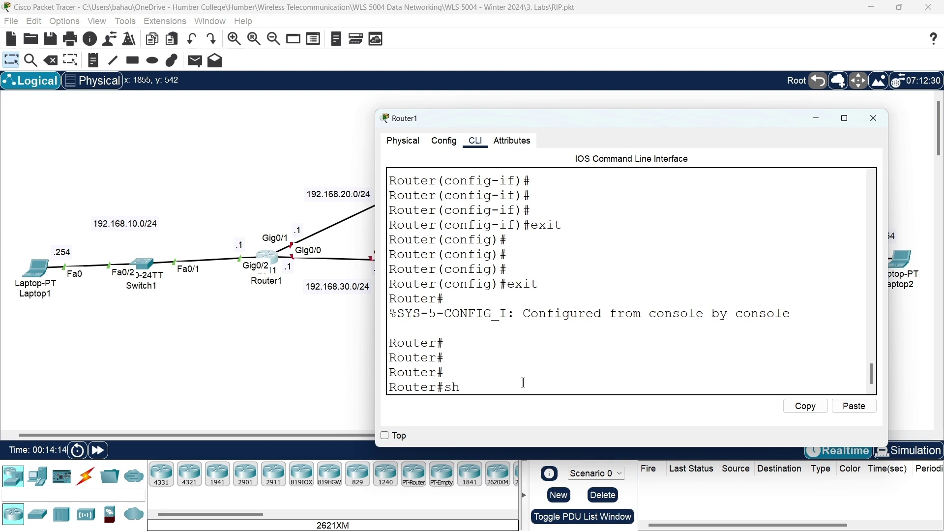
{"action": "type", "text": " ip int bri"}
{"action": "key", "text": "Return"}
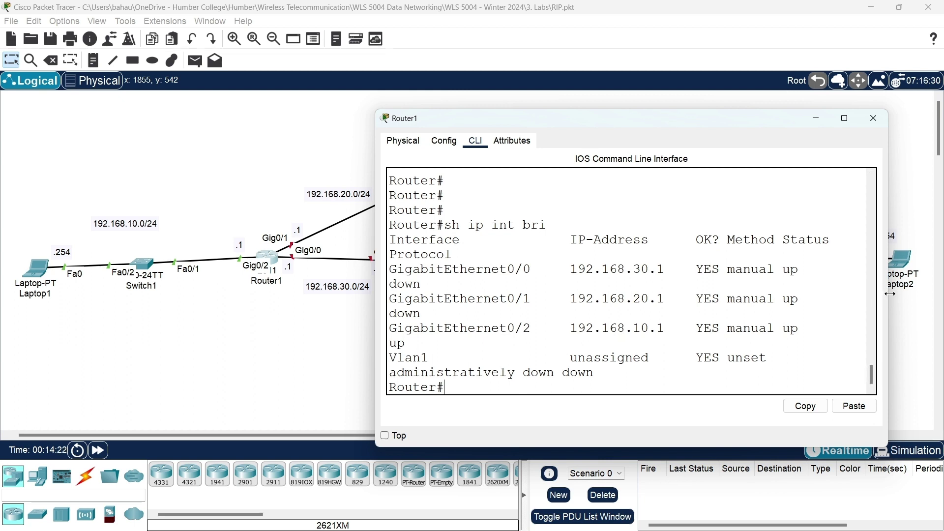
{"action": "left_click_drag", "start_coordinate": [890, 295], "coordinate": [930, 295]}
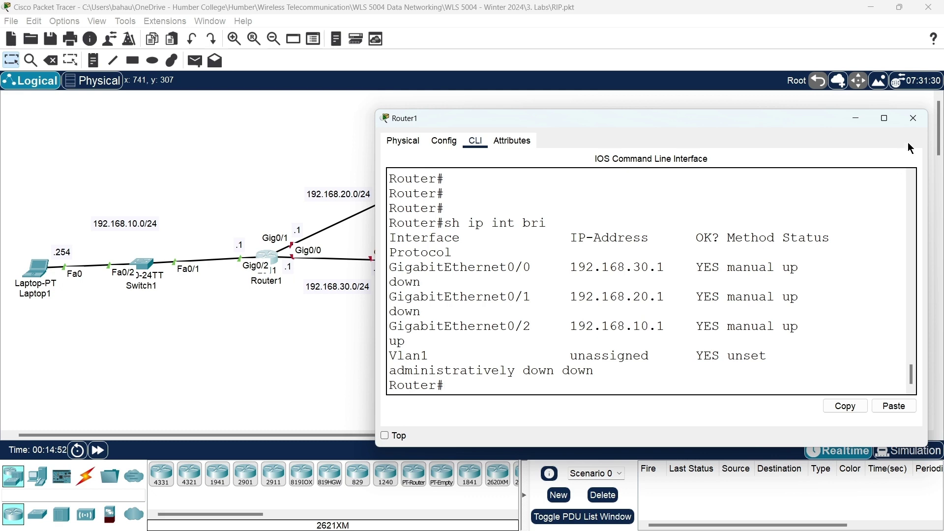
{"action": "left_click", "coordinate": [916, 121]}
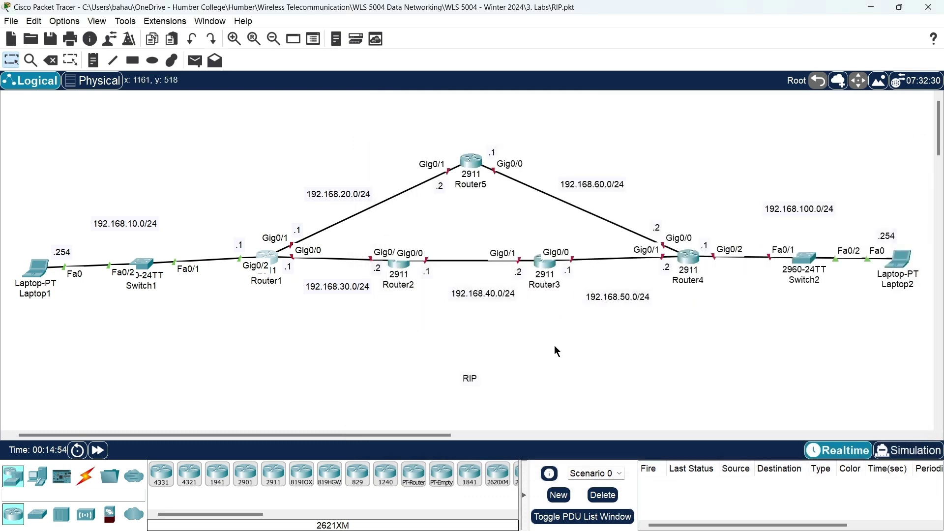
Open Router2's command line interface, widen its window and enter privileged EXEC mode
{"action": "left_click", "coordinate": [399, 268]}
{"action": "left_click", "coordinate": [401, 122]}
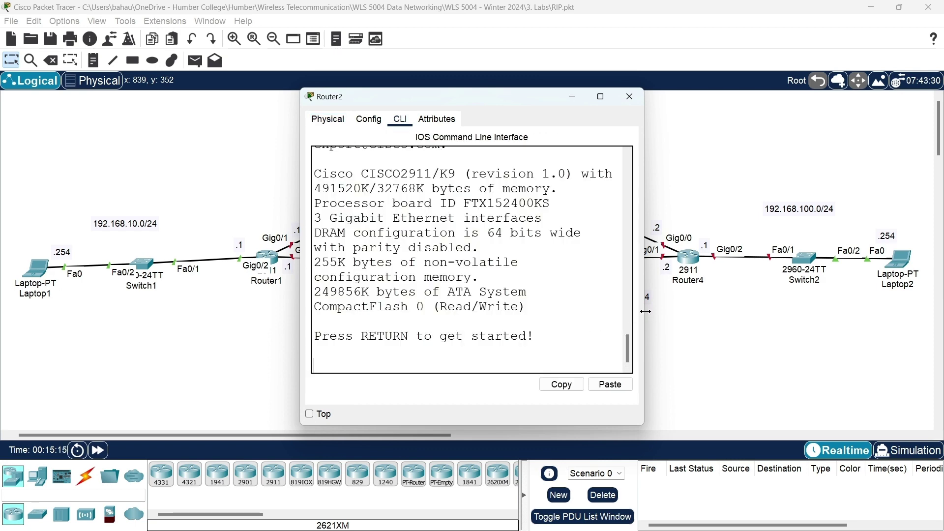
{"action": "left_click_drag", "start_coordinate": [644, 312], "coordinate": [811, 302]}
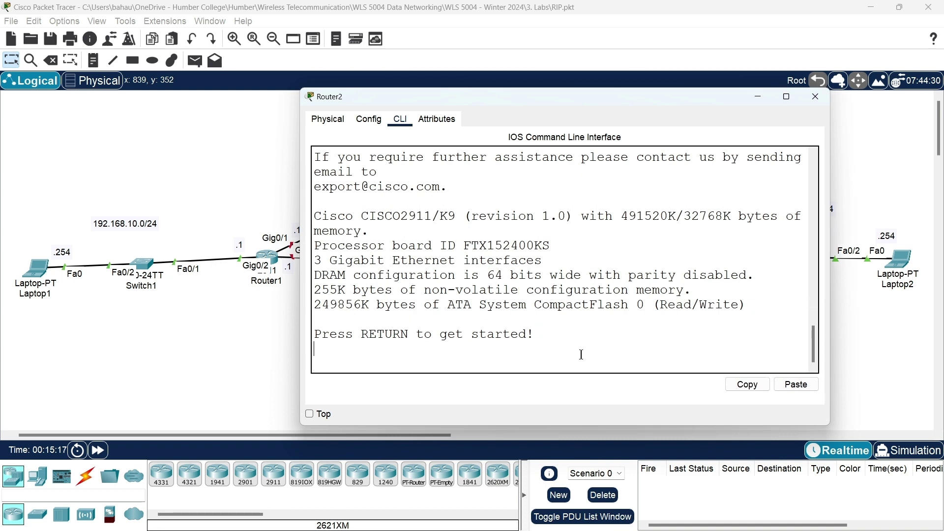
{"action": "key", "text": "Return"}
{"action": "key", "text": "Return"}
{"action": "key", "text": "Return"}
{"action": "type", "text": "en"}
{"action": "key", "text": "Return"}
{"action": "key", "text": "Return"}
{"action": "key", "text": "Return"}
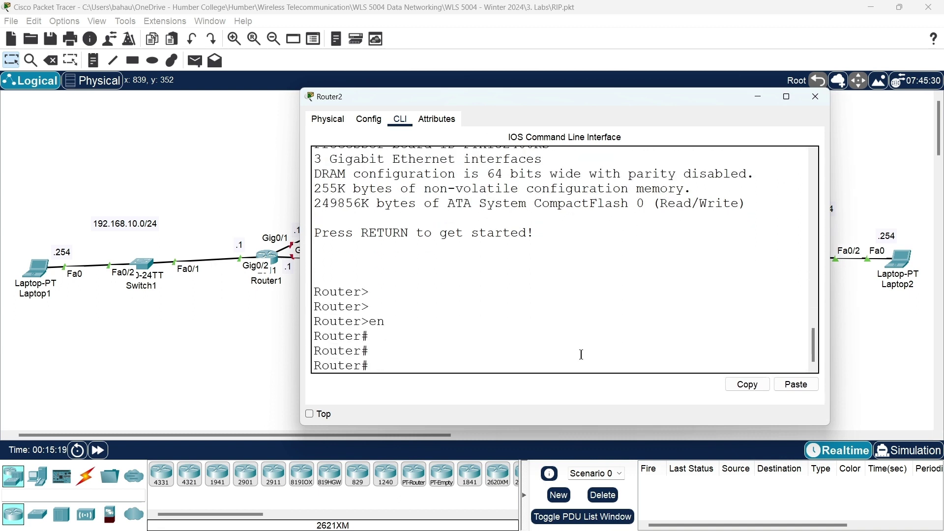
Enter global configuration mode on Router2 with configure terminal
{"action": "type", "text": "conf"}
{"action": "key", "text": "Tab"}
{"action": "type", "text": "te"}
{"action": "key", "text": "Tab"}
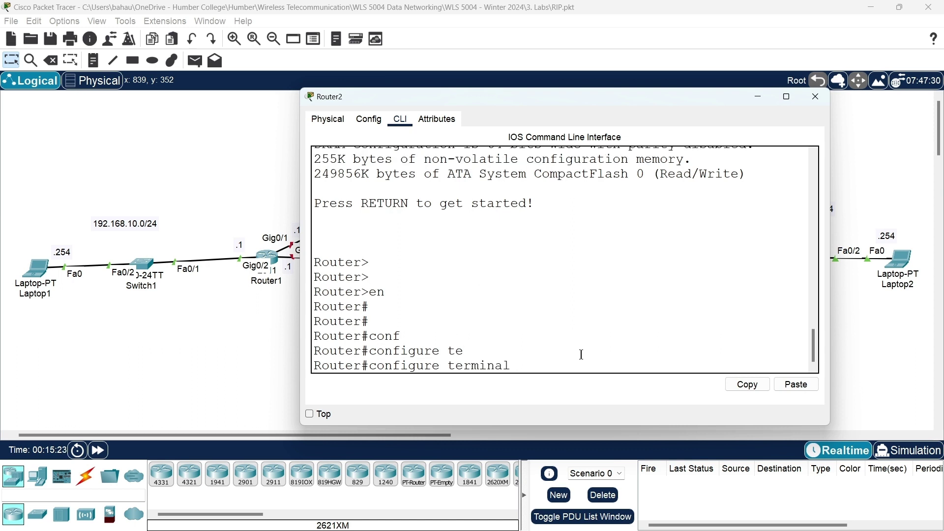
{"action": "key", "text": "Return"}
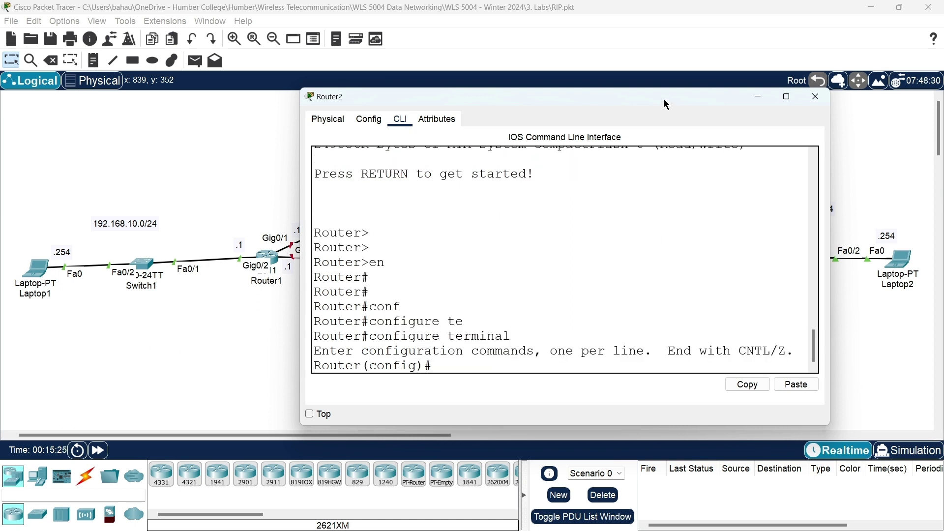
Assign IP address 192.168.30.2 with mask 255.255.255.0 to Router2's interface GigabitEthernet 0/1
{"action": "left_click_drag", "start_coordinate": [658, 102], "coordinate": [639, 78]}
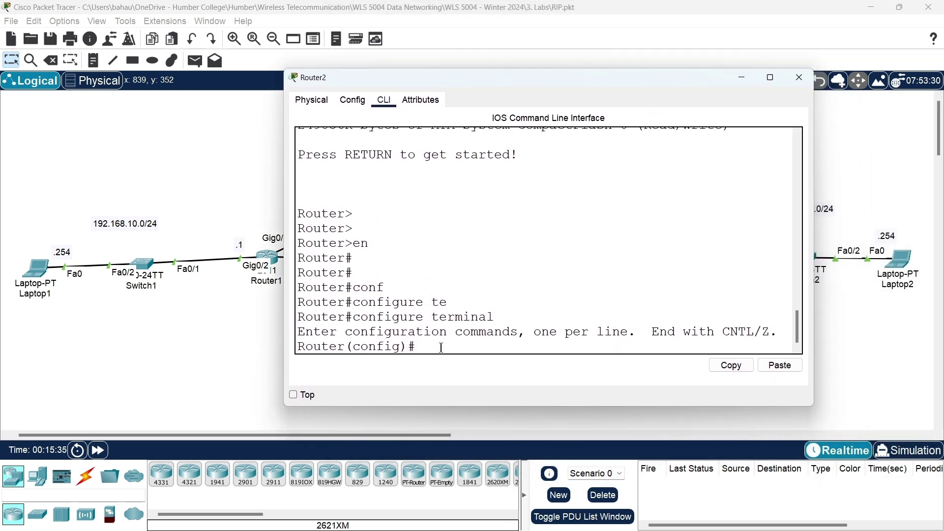
{"action": "type", "text": "nt"}
{"action": "key", "text": "Tab"}
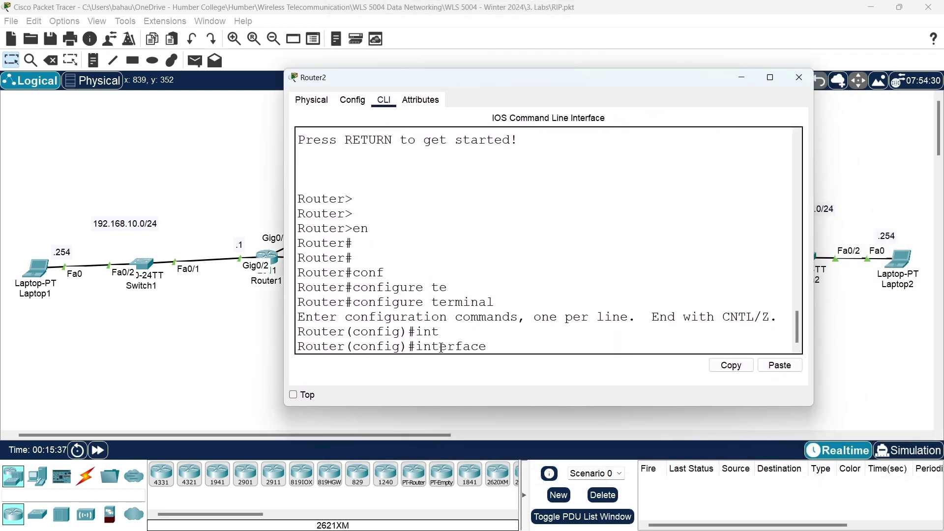
{"action": "type", "text": "gi"}
{"action": "key", "text": "Tab"}
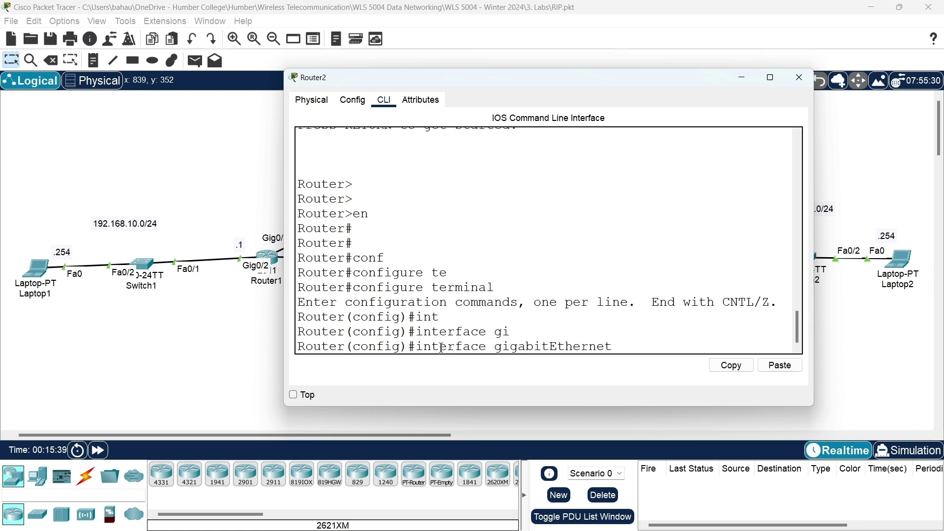
{"action": "type", "text": "0/1"}
{"action": "key", "text": "Return"}
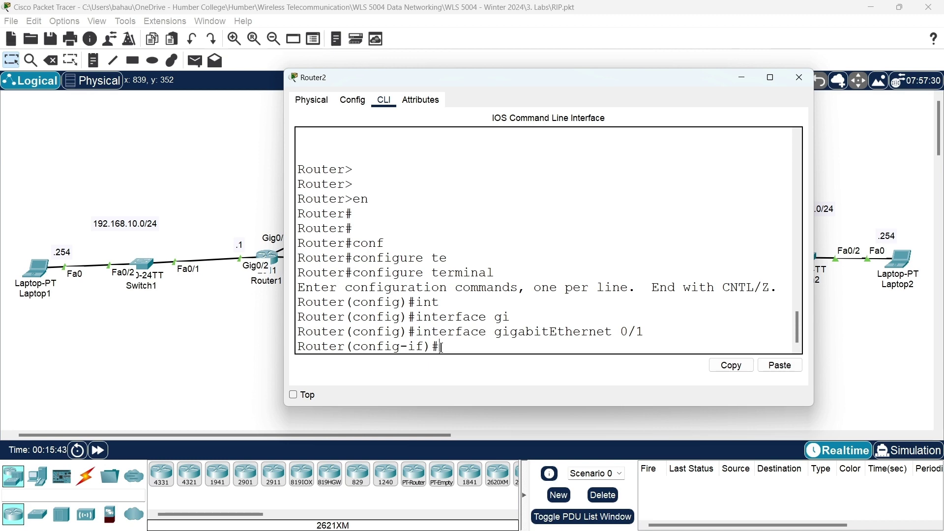
{"action": "type", "text": "ip add"}
{"action": "key", "text": "Tab"}
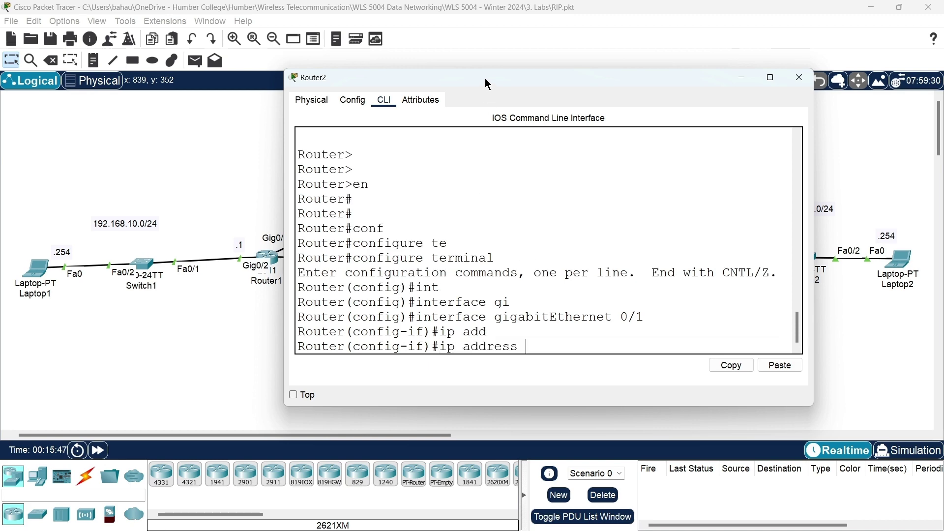
{"action": "left_click_drag", "start_coordinate": [485, 79], "coordinate": [461, 323]}
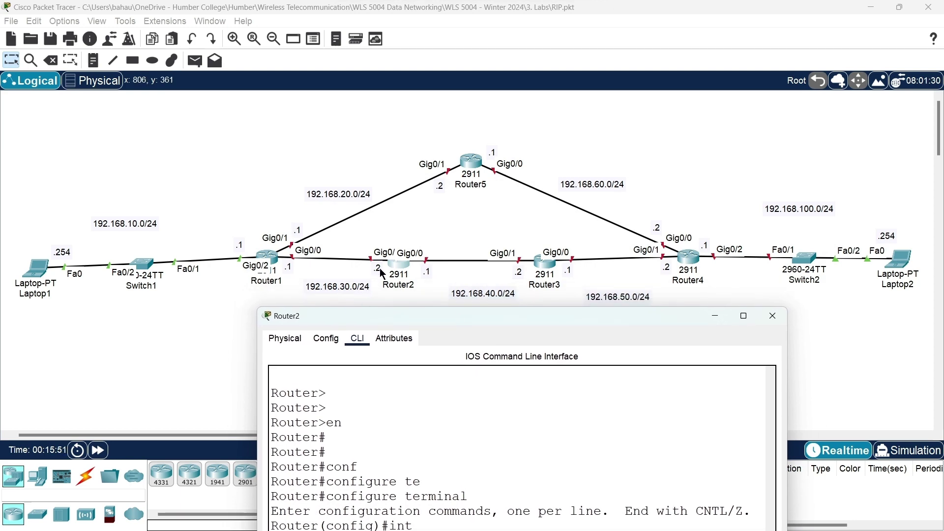
{"action": "left_click_drag", "start_coordinate": [428, 317], "coordinate": [433, 61]}
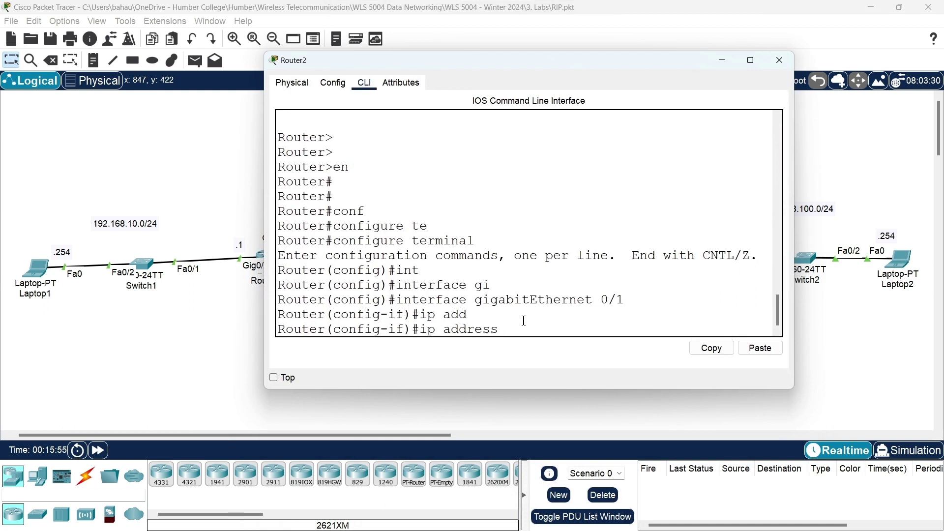
{"action": "type", "text": "192.168.30.2 255.255."}
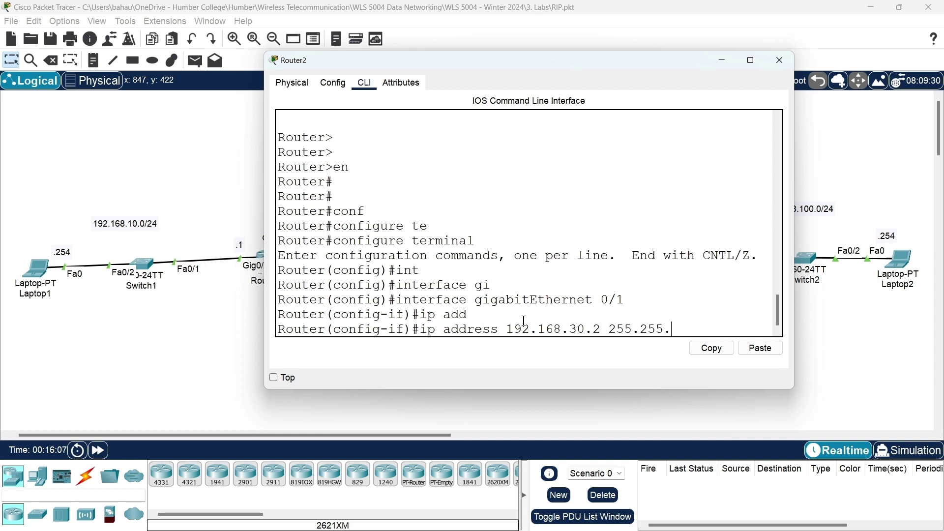
{"action": "type", "text": "255.0"}
{"action": "key", "text": "Return"}
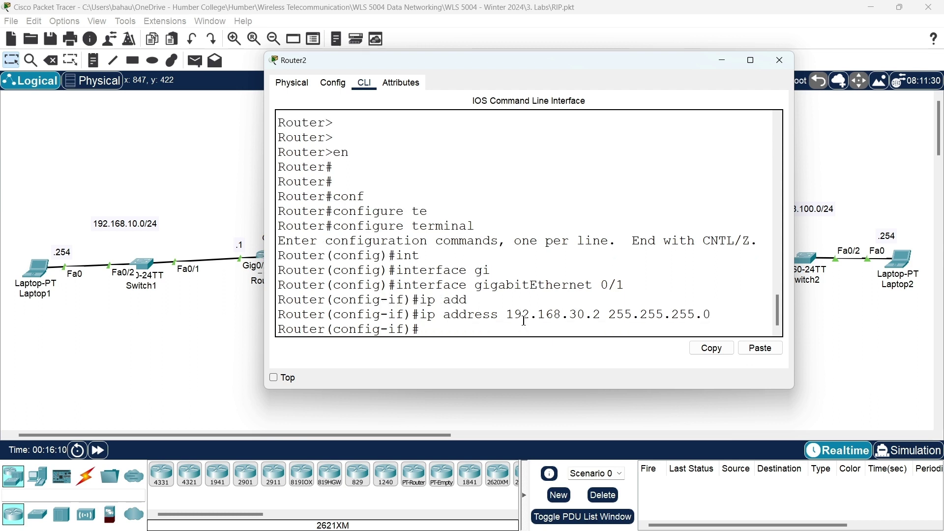
Enable Router2's GigabitEthernet 0/1 with no shutdown and return to global configuration mode
{"action": "type", "text": "no shu"}
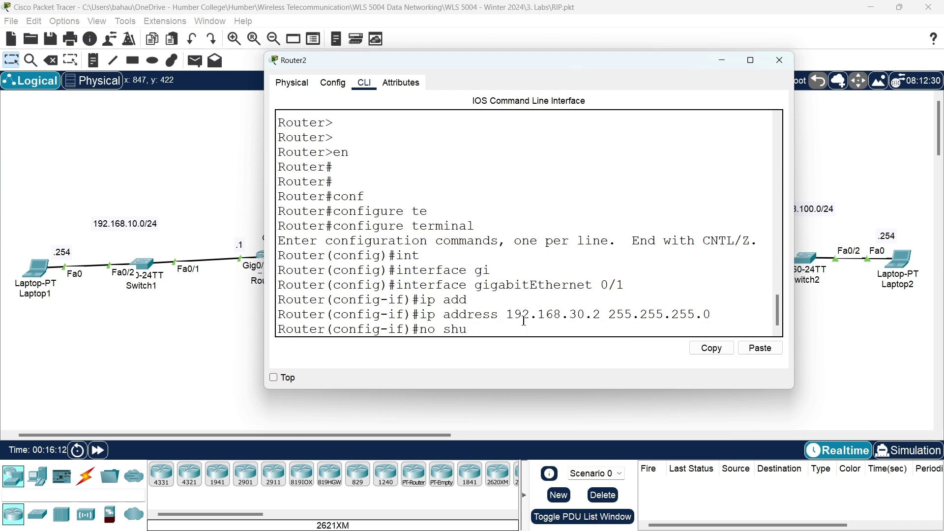
{"action": "key", "text": "Tab"}
{"action": "key", "text": "Return"}
{"action": "key", "text": "Return"}
{"action": "key", "text": "Return"}
{"action": "key", "text": "Return"}
{"action": "key", "text": "Return"}
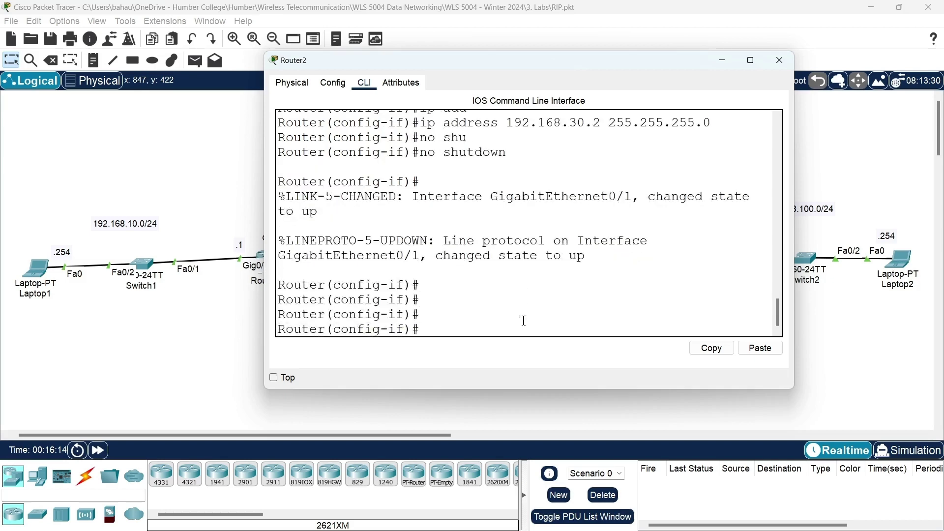
{"action": "type", "text": "exit"}
{"action": "key", "text": "Return"}
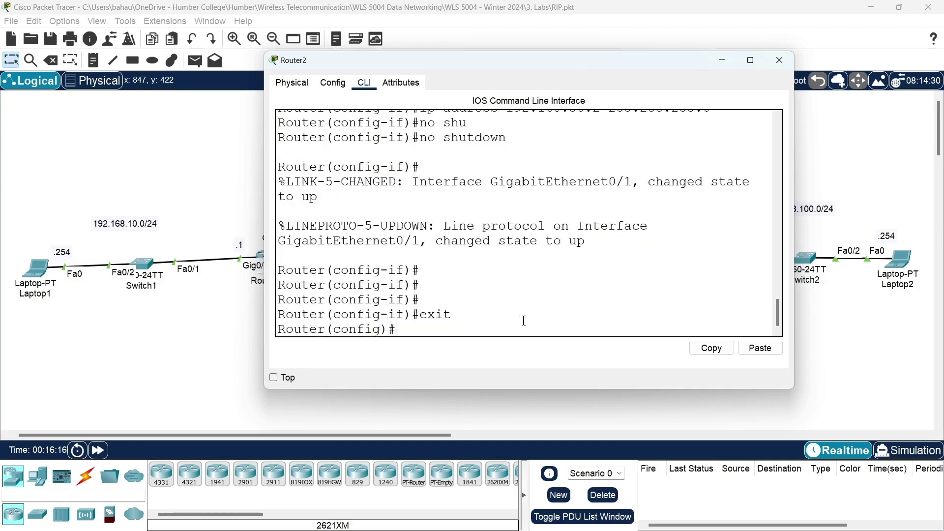
Check Router2's link to Router3 in the topology and enter interface configuration for GigabitEthernet 0/0
{"action": "left_click_drag", "start_coordinate": [641, 60], "coordinate": [618, 318]}
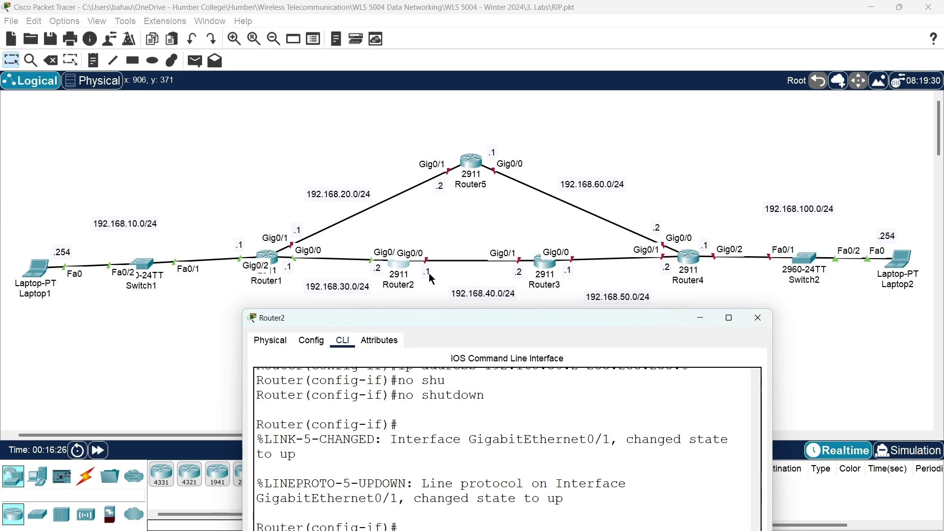
{"action": "left_click_drag", "start_coordinate": [526, 315], "coordinate": [552, 63]}
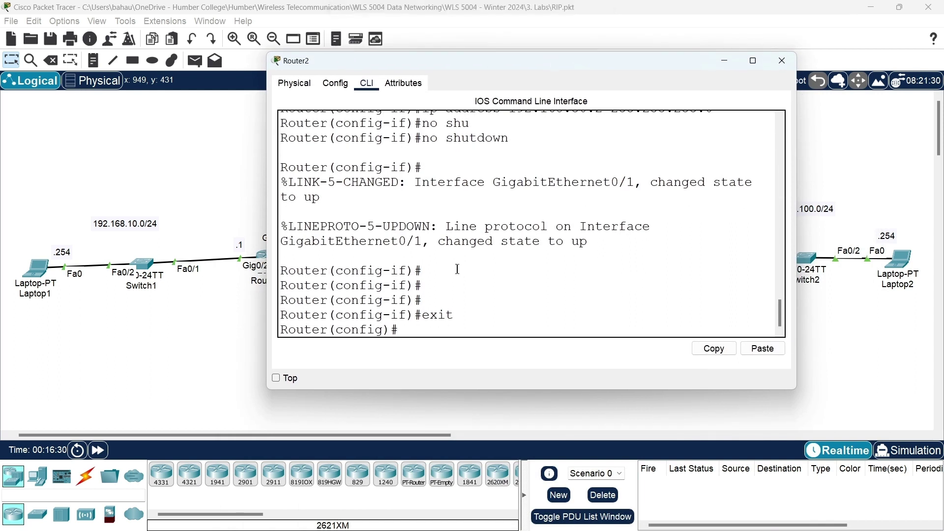
{"action": "key", "text": "Up"}
{"action": "key", "text": "Up"}
{"action": "key", "text": "Up"}
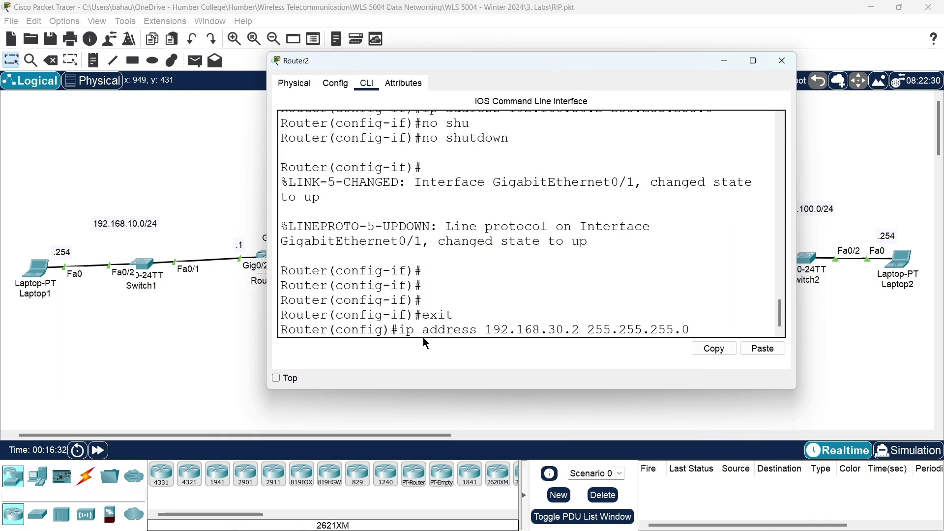
{"action": "key", "text": "BackSpace"}
{"action": "type", "text": "0/0"}
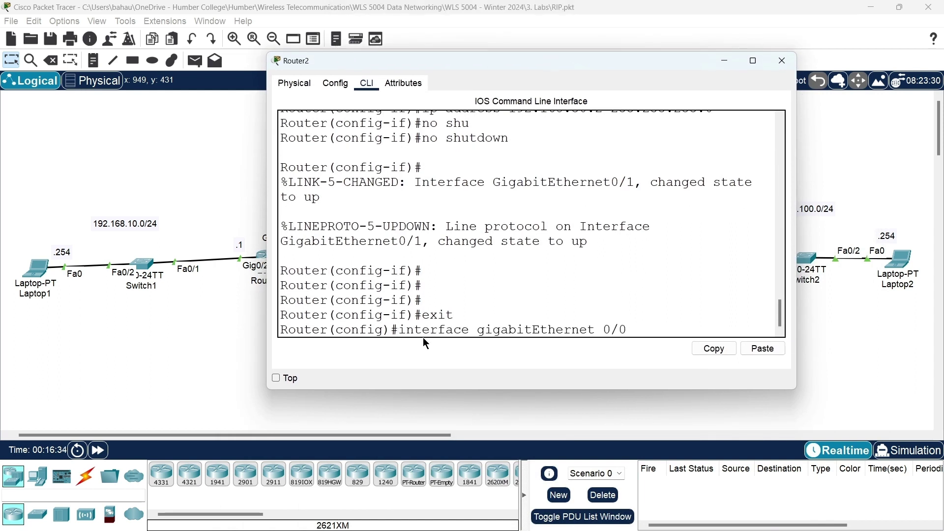
{"action": "key", "text": "Return"}
Reuse the earlier ip address command to assign 192.168.40.1 with mask 255.255.255.0 to Router2's GigabitEthernet 0/0
{"action": "key", "text": "Up"}
{"action": "key", "text": "Up"}
{"action": "key", "text": "Up"}
{"action": "key", "text": "Up"}
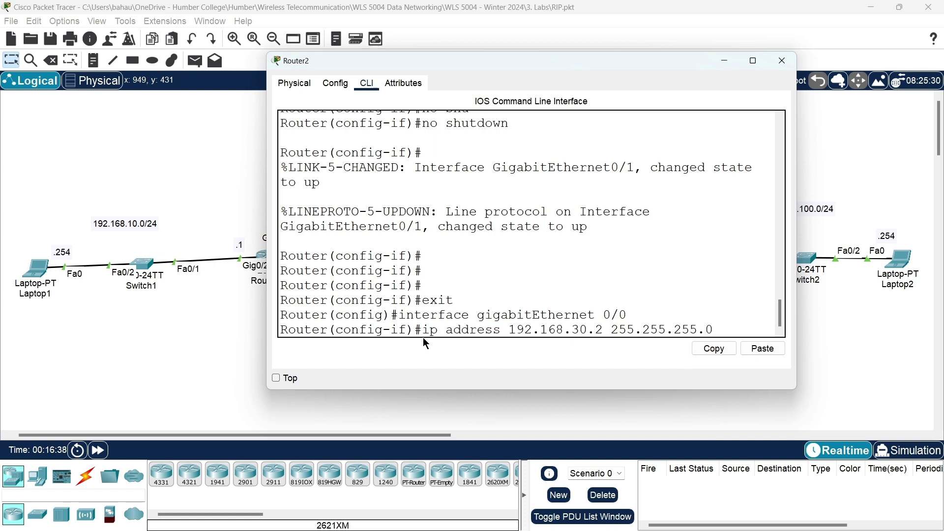
{"action": "key", "text": "Left"}
{"action": "key", "text": "Left"}
{"action": "key", "text": "Left"}
{"action": "key", "text": "Left"}
{"action": "key", "text": "Left"}
{"action": "key", "text": "Left"}
{"action": "key", "text": "Left"}
{"action": "key", "text": "Left"}
{"action": "key", "text": "Left"}
{"action": "key", "text": "Left"}
{"action": "key", "text": "Left"}
{"action": "key", "text": "Left"}
{"action": "key", "text": "Left"}
{"action": "key", "text": "Left"}
{"action": "key", "text": "BackSpace"}
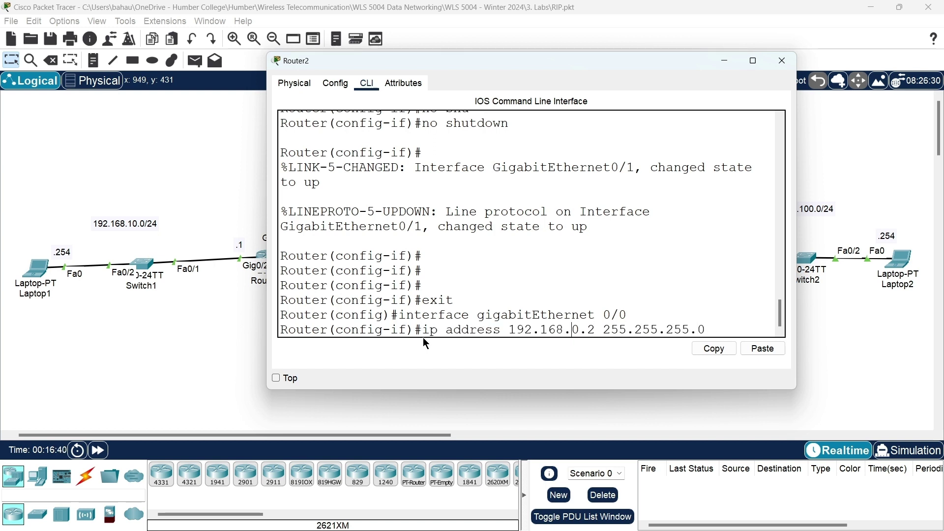
{"action": "type", "text": "4"}
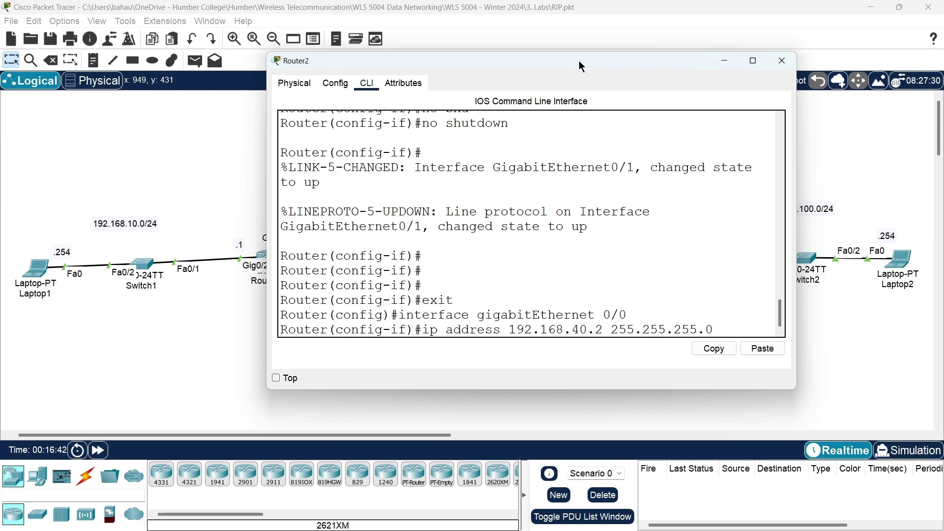
{"action": "left_click_drag", "start_coordinate": [579, 60], "coordinate": [553, 333]}
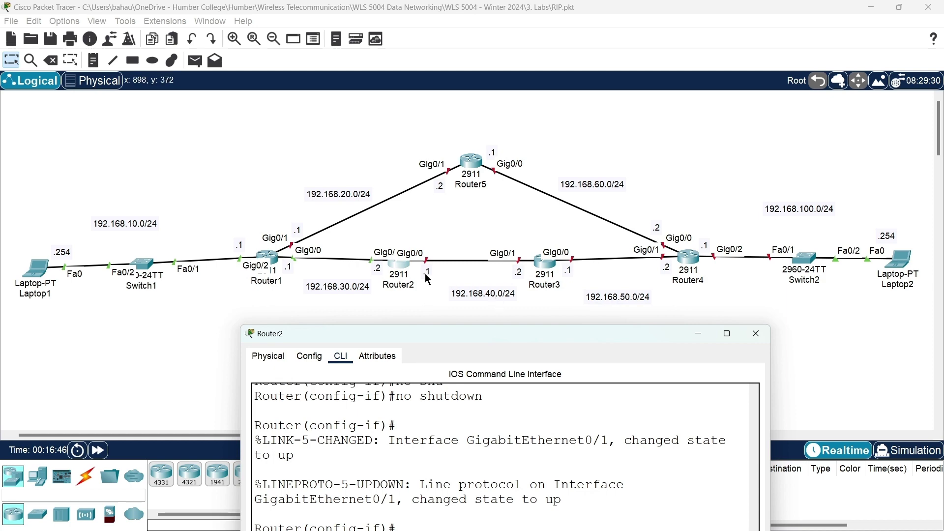
{"action": "left_click_drag", "start_coordinate": [473, 336], "coordinate": [501, 49]}
{"action": "scroll", "coordinate": [539, 211], "scroll_direction": "up", "scroll_amount": 1}
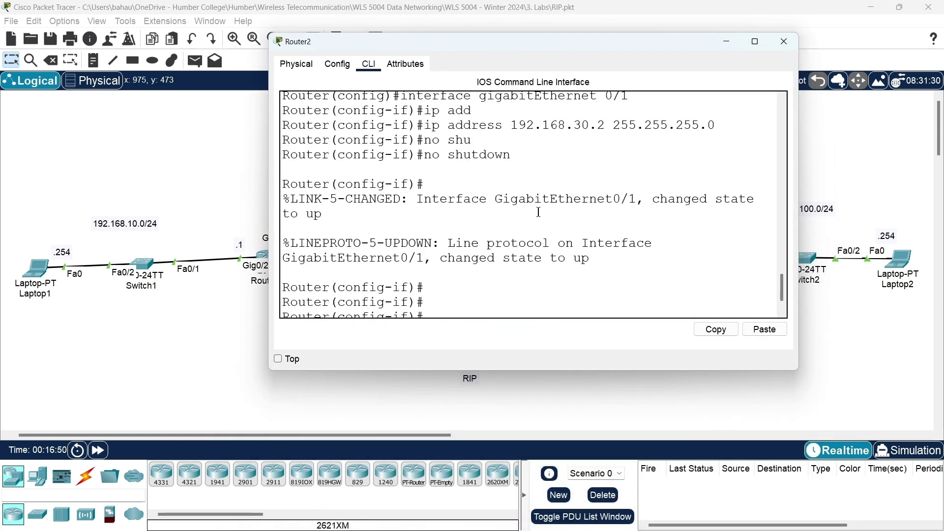
{"action": "scroll", "coordinate": [539, 212], "scroll_direction": "down", "scroll_amount": 1}
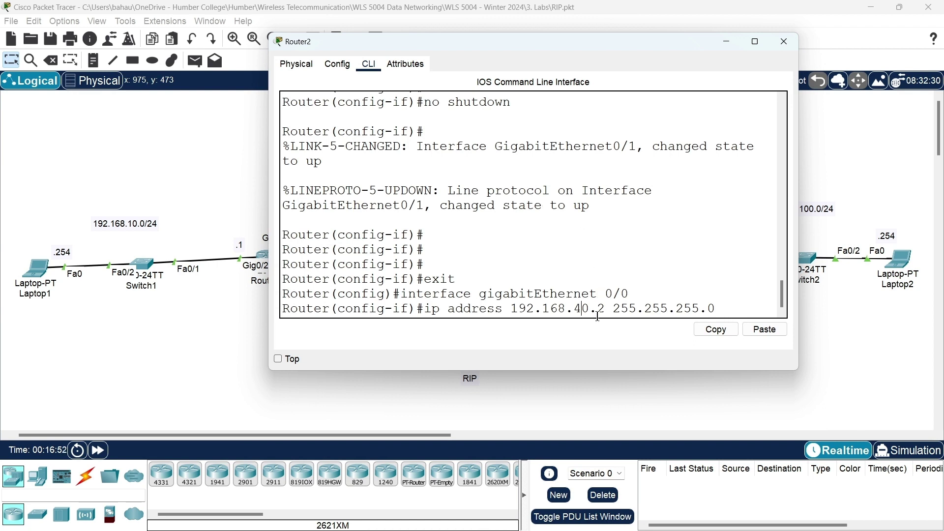
{"action": "key", "text": "BackSpace"}
{"action": "type", "text": "1"}
{"action": "key", "text": "BackSpace"}
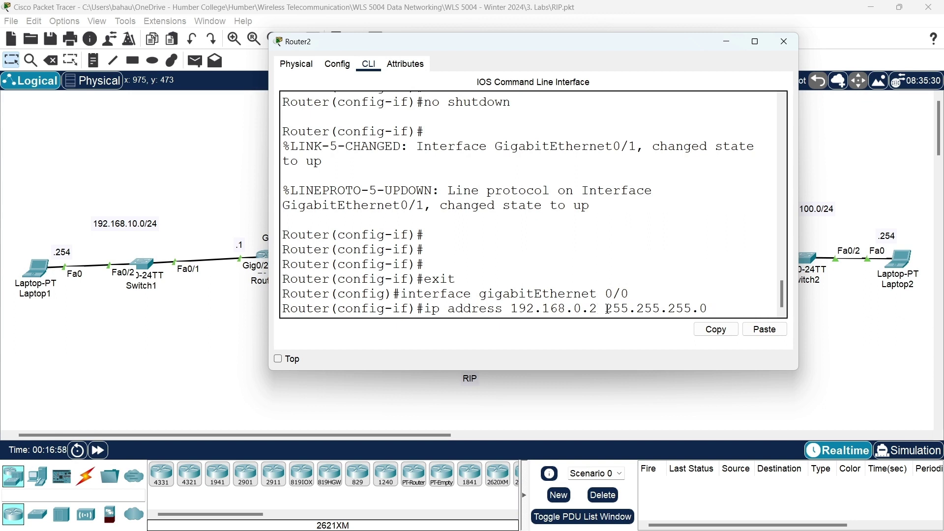
{"action": "type", "text": "4"}
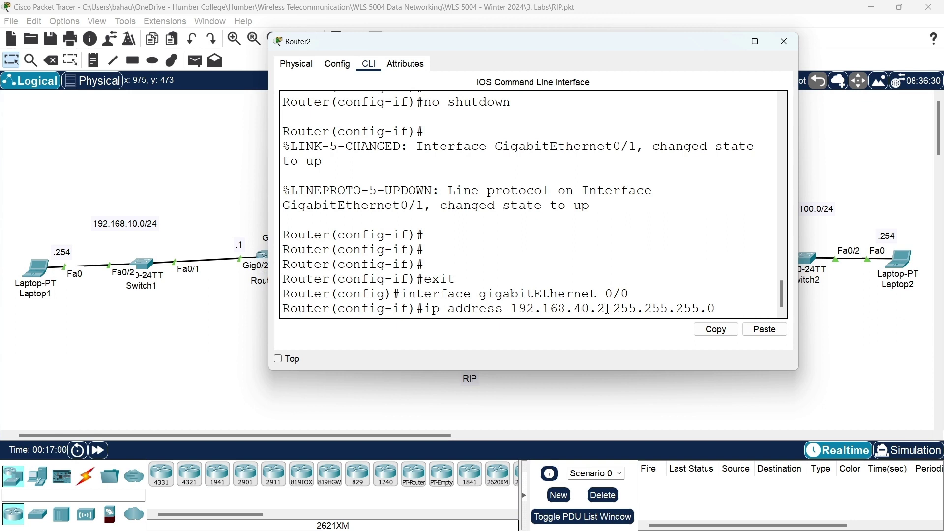
{"action": "key", "text": "BackSpace"}
{"action": "type", "text": "1"}
{"action": "key", "text": "Return"}
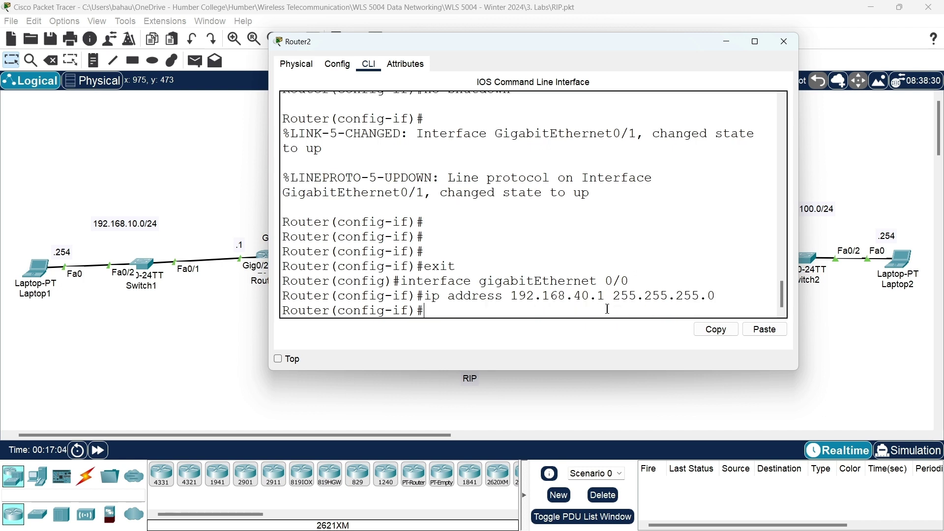
Enable Router2's interface GigabitEthernet 0/0 with no shutdown
{"action": "type", "text": "no sh"}
{"action": "key", "text": "Tab"}
{"action": "key", "text": "Return"}
{"action": "key", "text": "Return"}
{"action": "key", "text": "Return"}
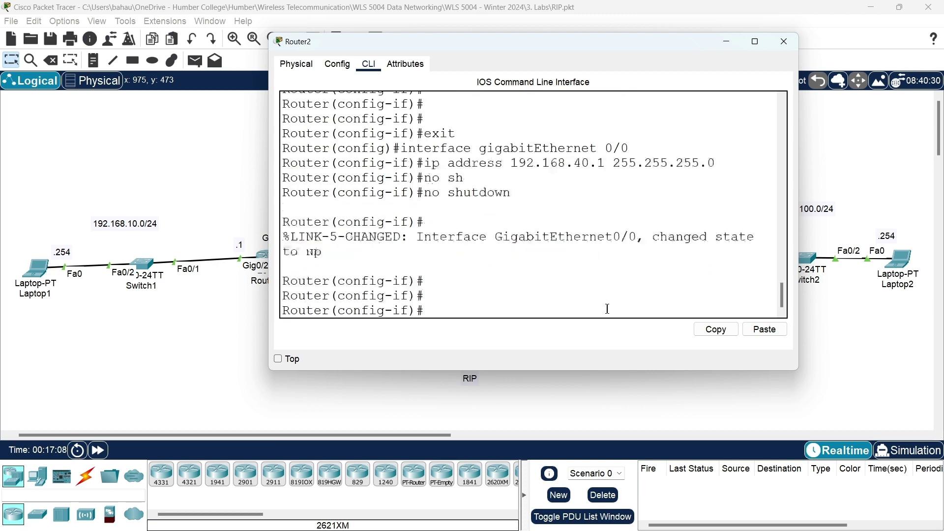
Exit interface and global configuration on Router2 to return to privileged EXEC mode
{"action": "key", "text": "Return"}
{"action": "key", "text": "Return"}
{"action": "type", "text": "exit"}
{"action": "key", "text": "Return"}
{"action": "key", "text": "Return"}
{"action": "key", "text": "Return"}
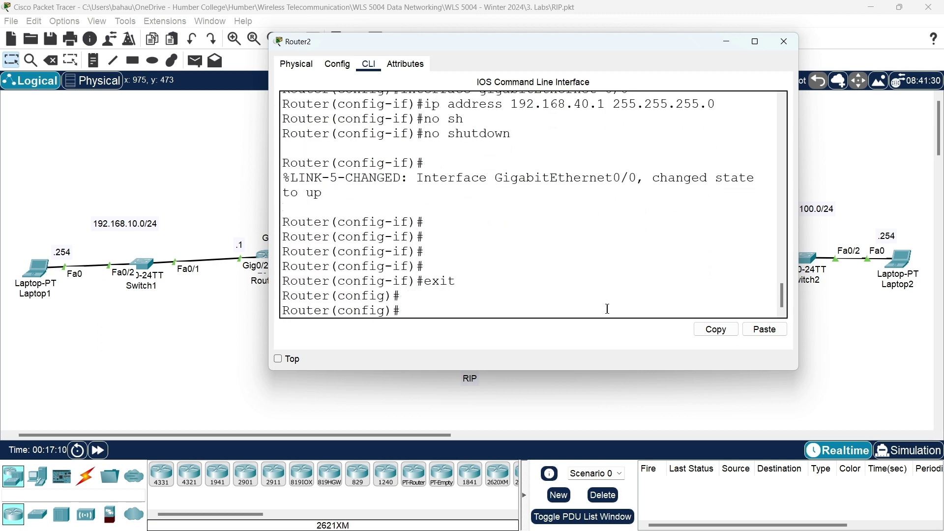
{"action": "type", "text": "exit"}
{"action": "key", "text": "Return"}
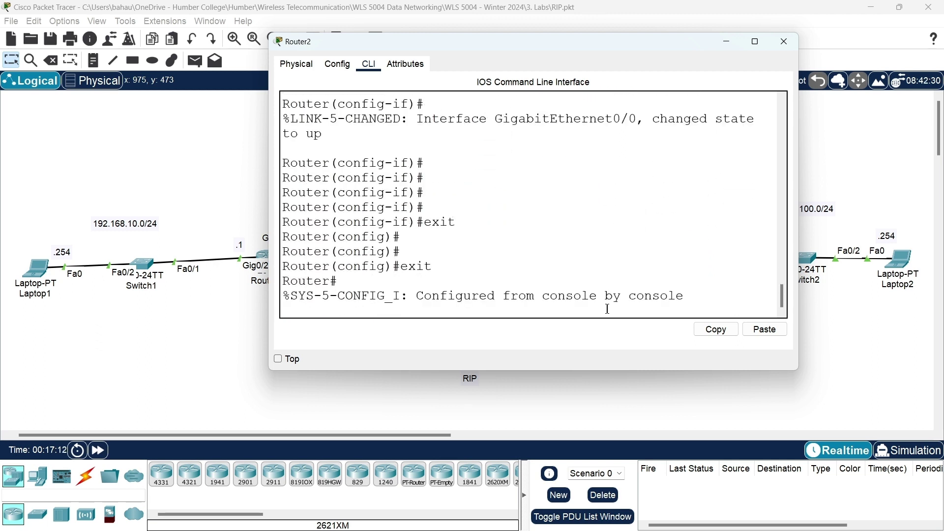
Display Router2's brief IP interface summary with sh ip int bri, compare it with the topology, and close Router2
{"action": "type", "text": "sh"}
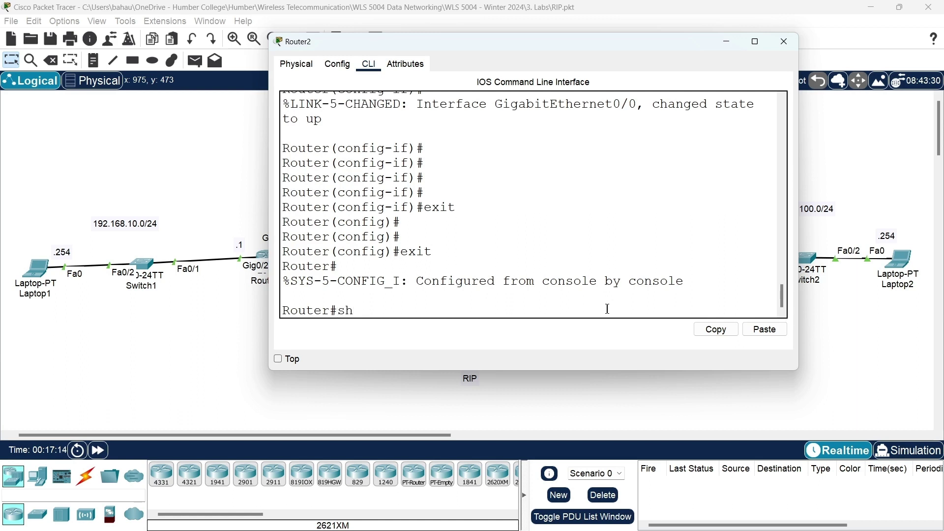
{"action": "type", "text": " ip int bri"}
{"action": "key", "text": "Return"}
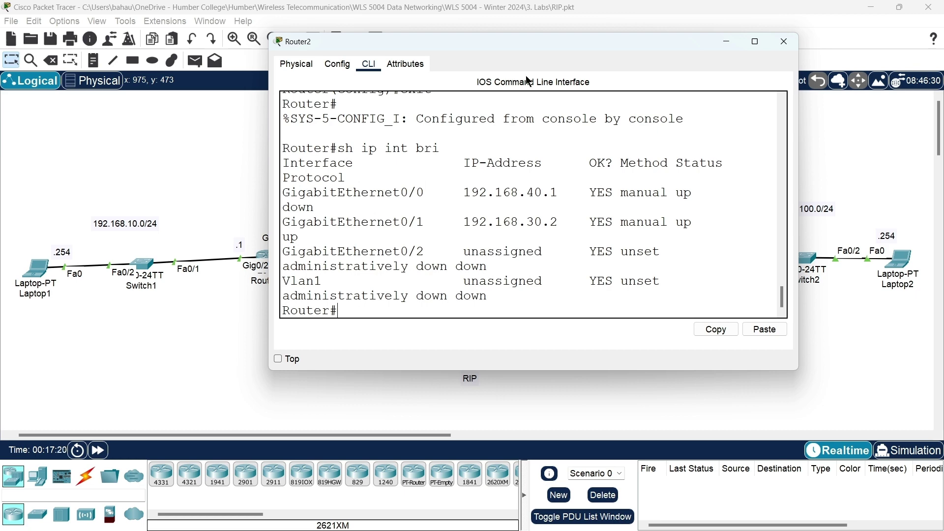
{"action": "left_click_drag", "start_coordinate": [528, 41], "coordinate": [478, 301]}
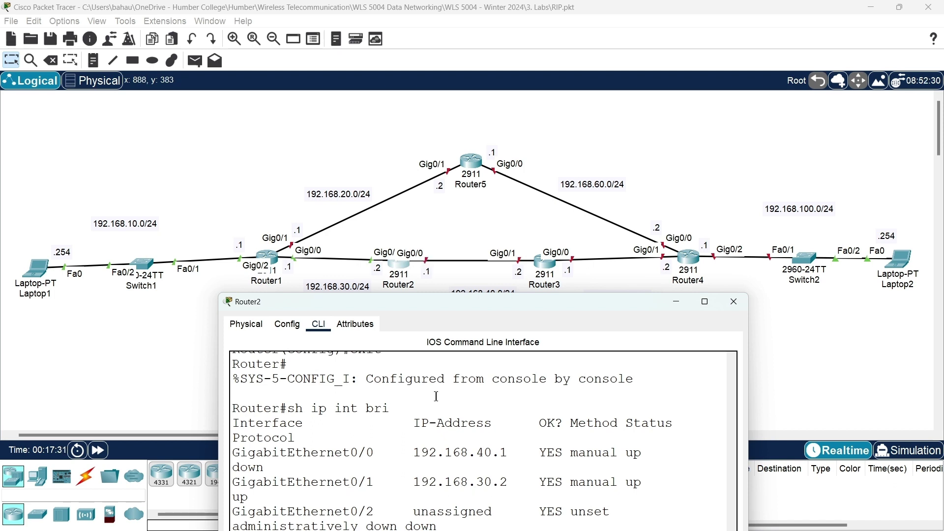
{"action": "left_click", "coordinate": [738, 305]}
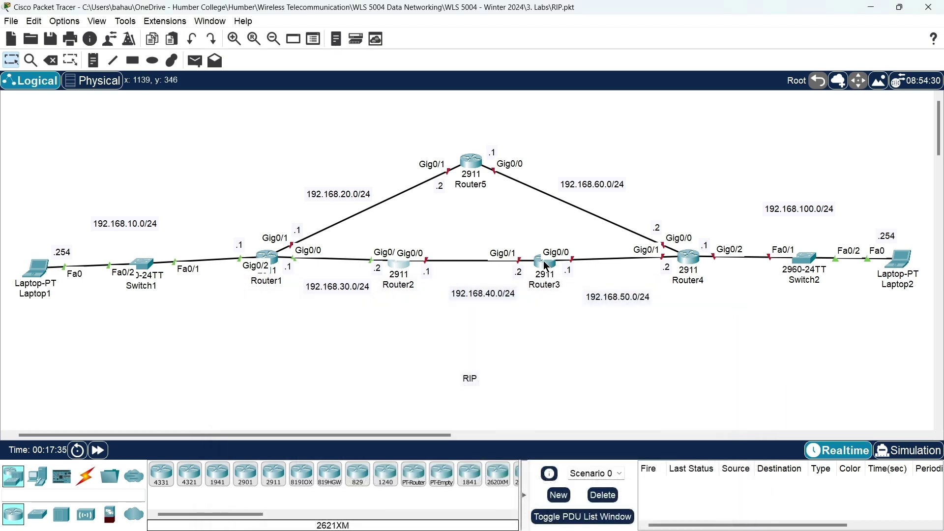
Open Router3's command line, widen its window, and start the console session
{"action": "left_click", "coordinate": [545, 265]}
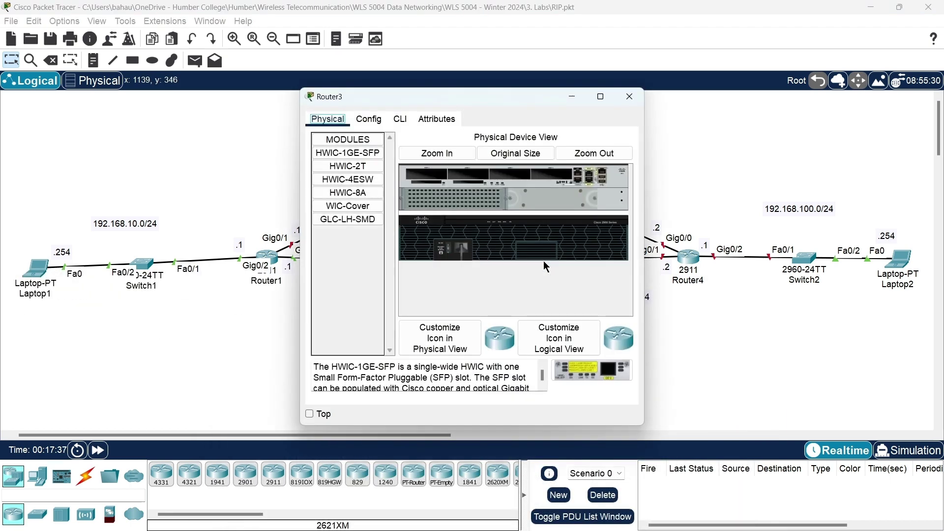
{"action": "left_click", "coordinate": [400, 119]}
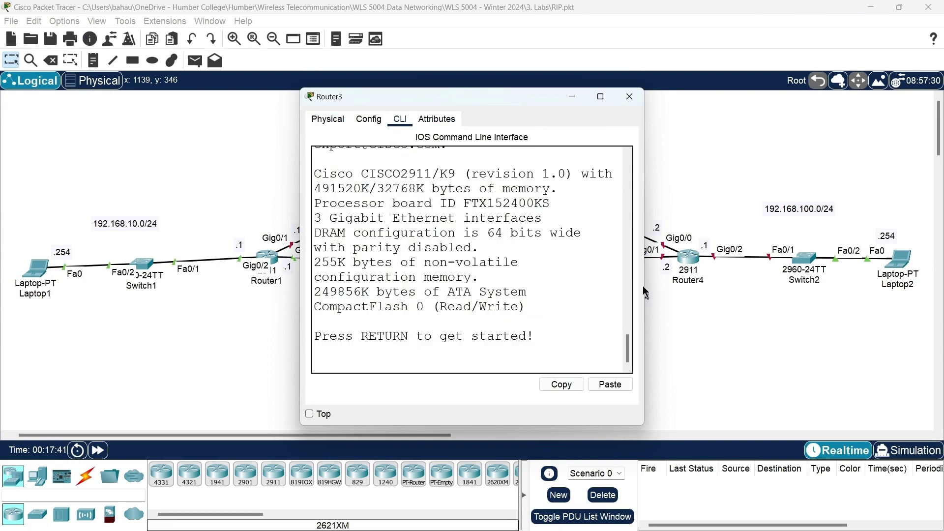
{"action": "left_click_drag", "start_coordinate": [642, 285], "coordinate": [822, 277]}
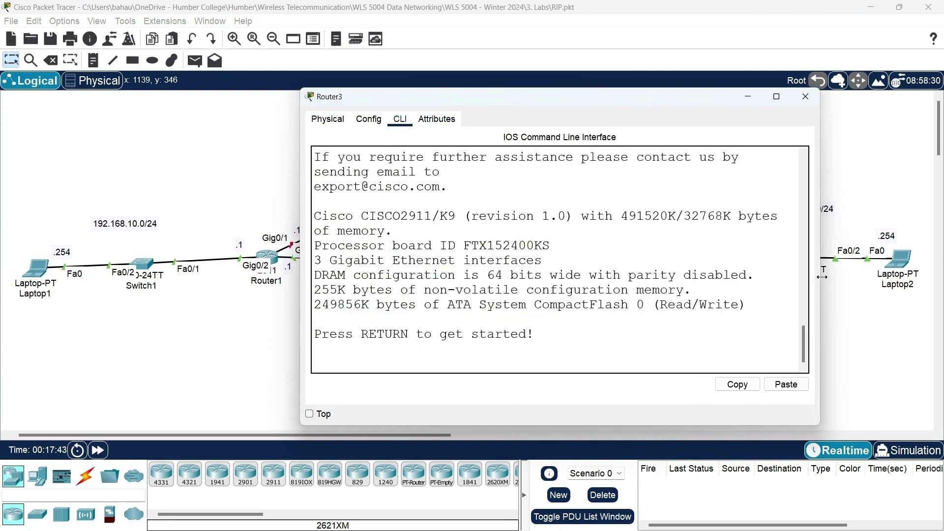
{"action": "key", "text": "Return"}
{"action": "key", "text": "Return"}
{"action": "key", "text": "Return"}
{"action": "key", "text": "Return"}
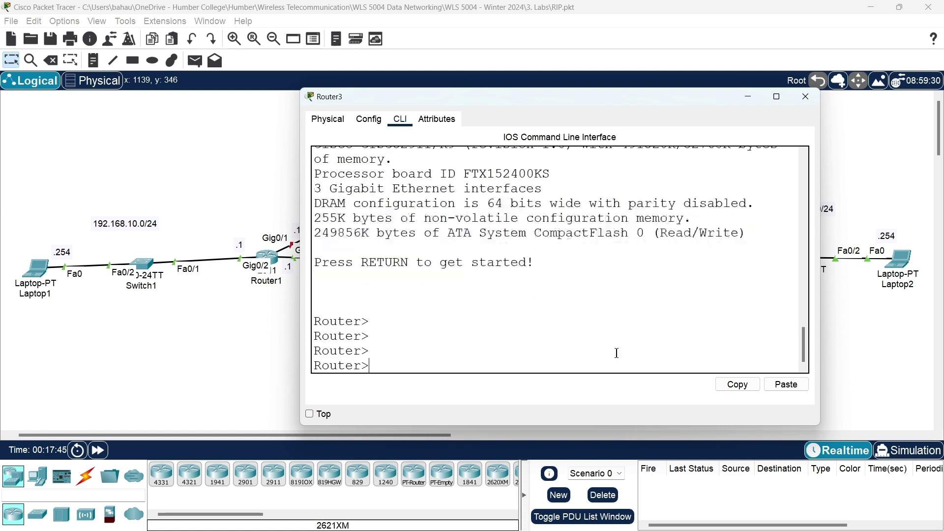
Enter privileged EXEC mode on Router3 and access global configuration with configure terminal
{"action": "type", "text": "en"}
{"action": "key", "text": "Return"}
{"action": "key", "text": "Return"}
{"action": "key", "text": "Return"}
{"action": "key", "text": "Return"}
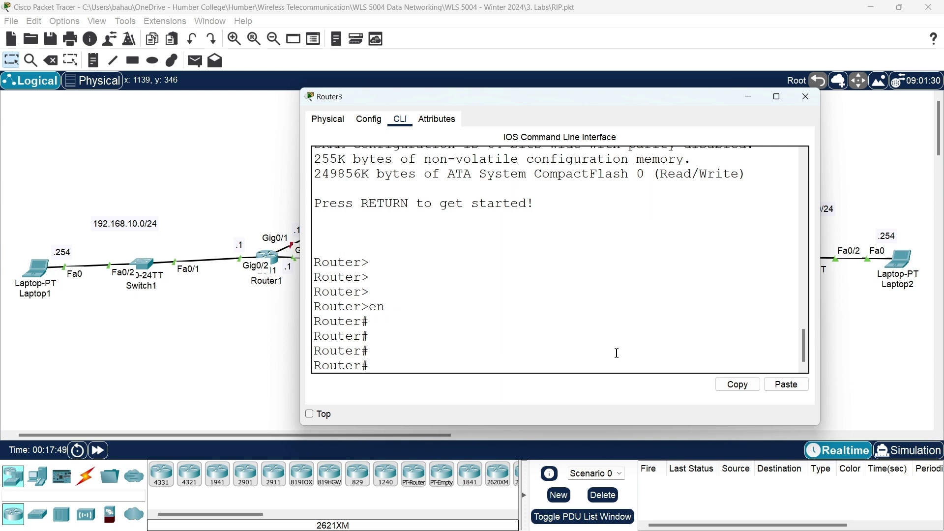
{"action": "type", "text": "conf"}
{"action": "key", "text": "Tab"}
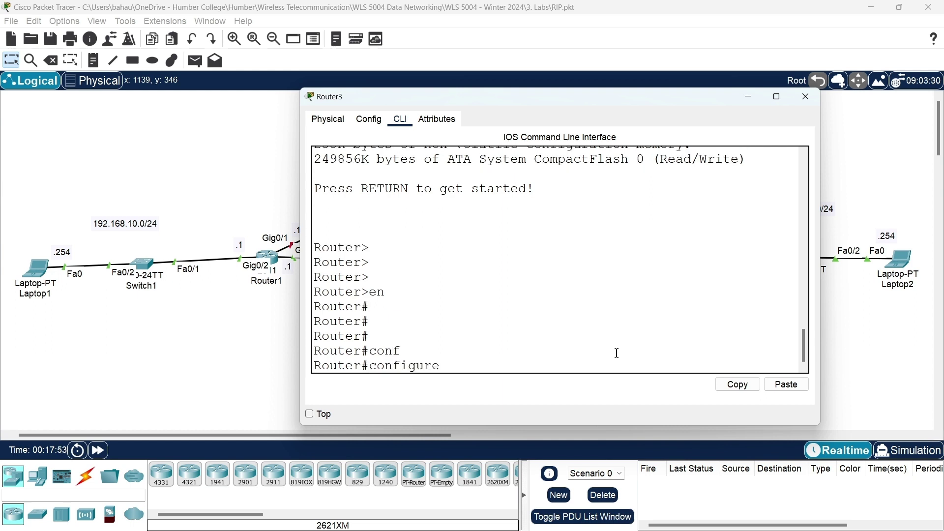
{"action": "type", "text": "te"}
{"action": "key", "text": "Tab"}
{"action": "key", "text": "Return"}
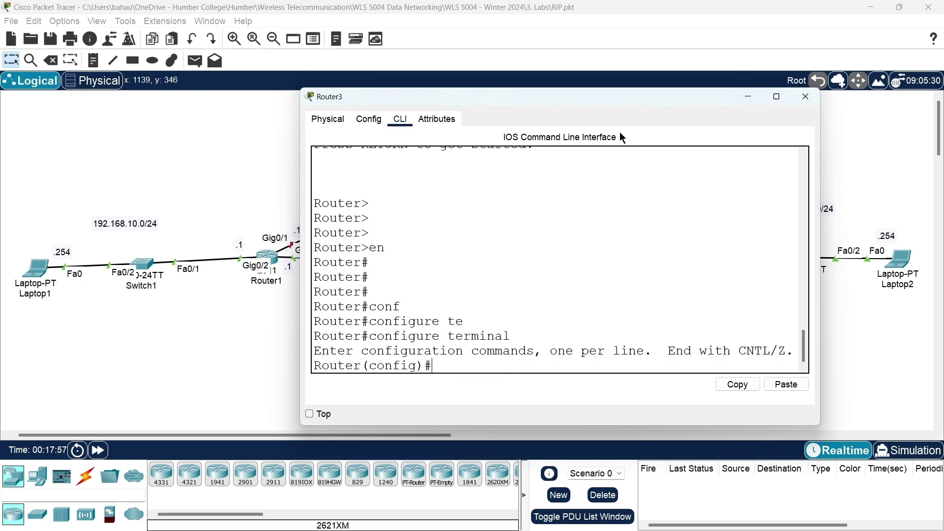
Check Router3's link to Router2 in the topology and enter interface configuration for GigabitEthernet 0/1
{"action": "left_click_drag", "start_coordinate": [604, 98], "coordinate": [587, 309]}
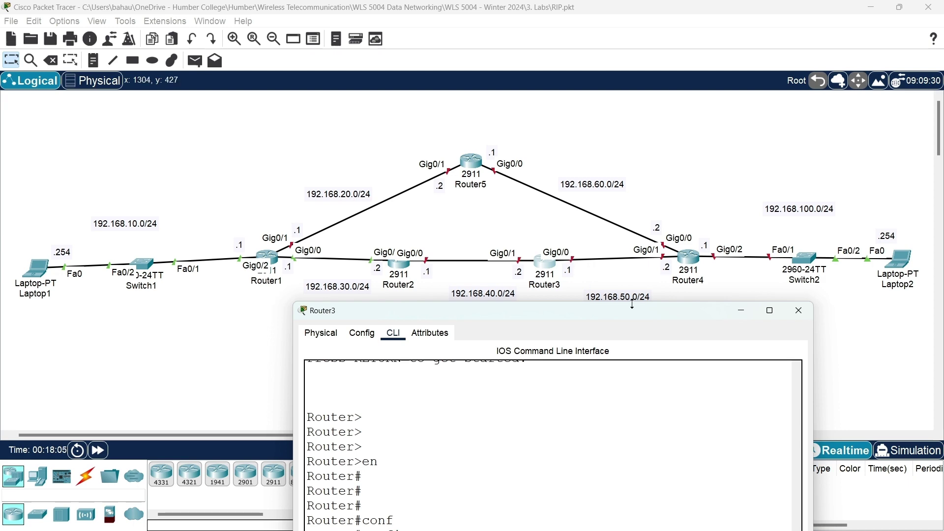
{"action": "left_click_drag", "start_coordinate": [548, 309], "coordinate": [486, 63]}
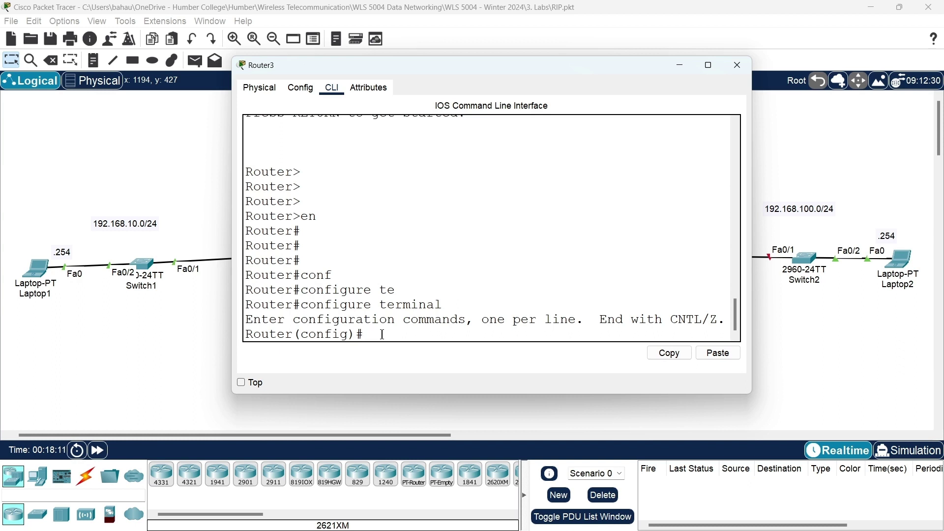
{"action": "type", "text": "int"}
{"action": "key", "text": "Tab"}
{"action": "type", "text": "go"}
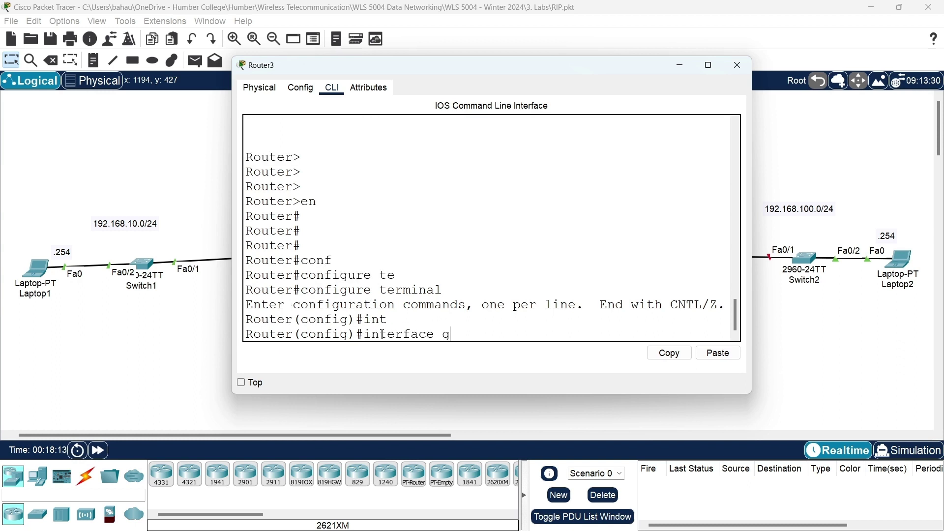
{"action": "key", "text": "Tab"}
{"action": "key", "text": "BackSpace"}
{"action": "type", "text": "i"}
{"action": "key", "text": "Tab"}
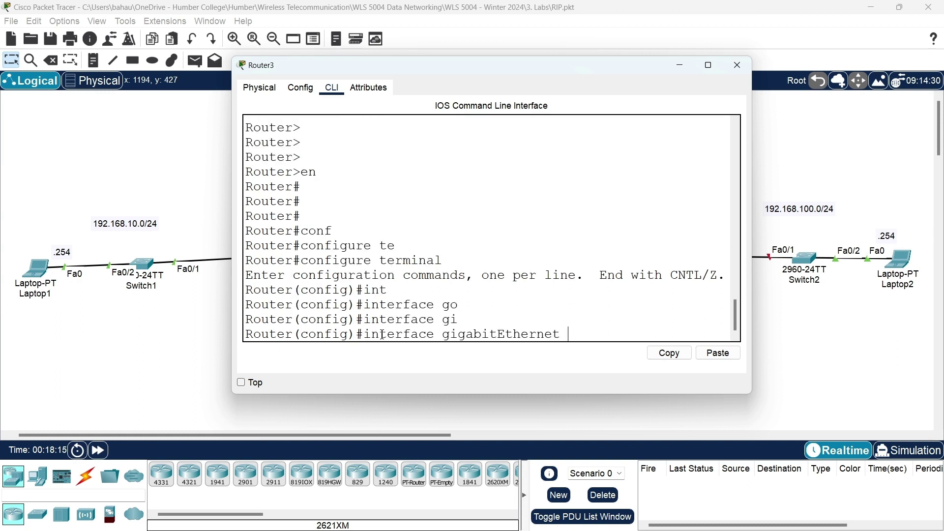
{"action": "left_click_drag", "start_coordinate": [483, 63], "coordinate": [476, 316]}
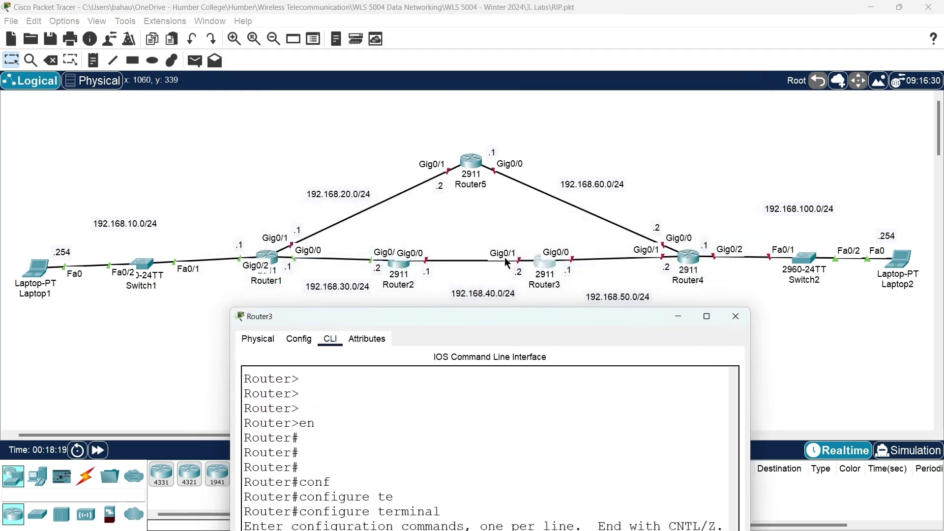
{"action": "left_click_drag", "start_coordinate": [456, 315], "coordinate": [437, 36]}
{"action": "type", "text": "0"}
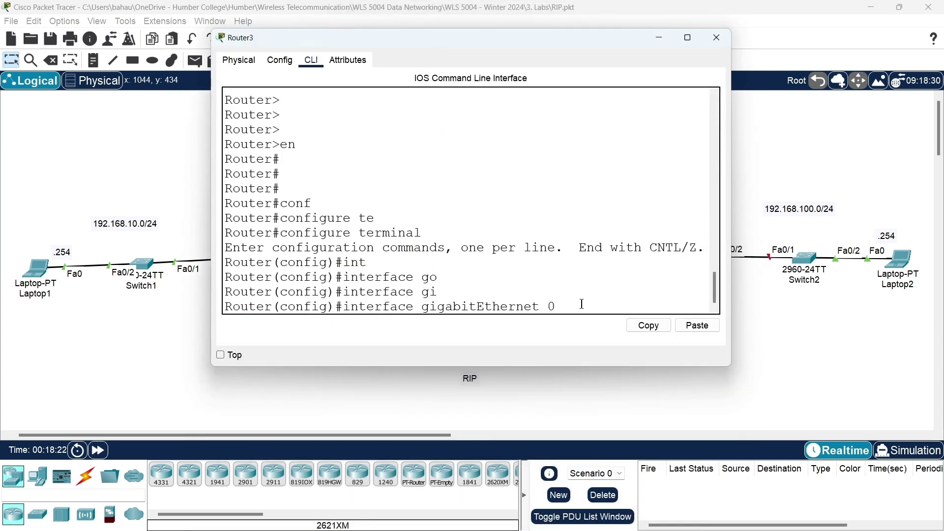
{"action": "type", "text": "/1"}
{"action": "key", "text": "Return"}
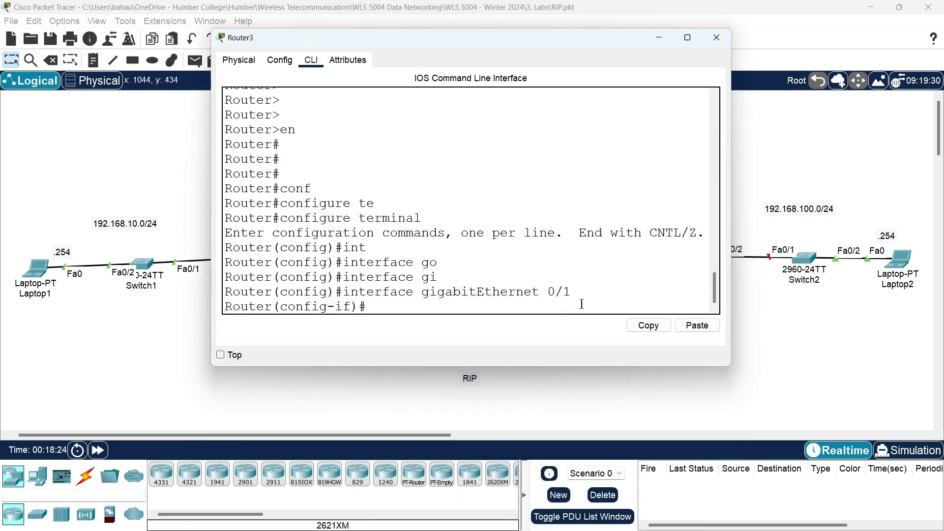
Assign IP address 192.168.40.2 with mask 255.255.255.0 to Router3's GigabitEthernet 0/1, checking the topology for the address
{"action": "type", "text": "ip add"}
{"action": "key", "text": "Tab"}
{"action": "type", "text": "192"}
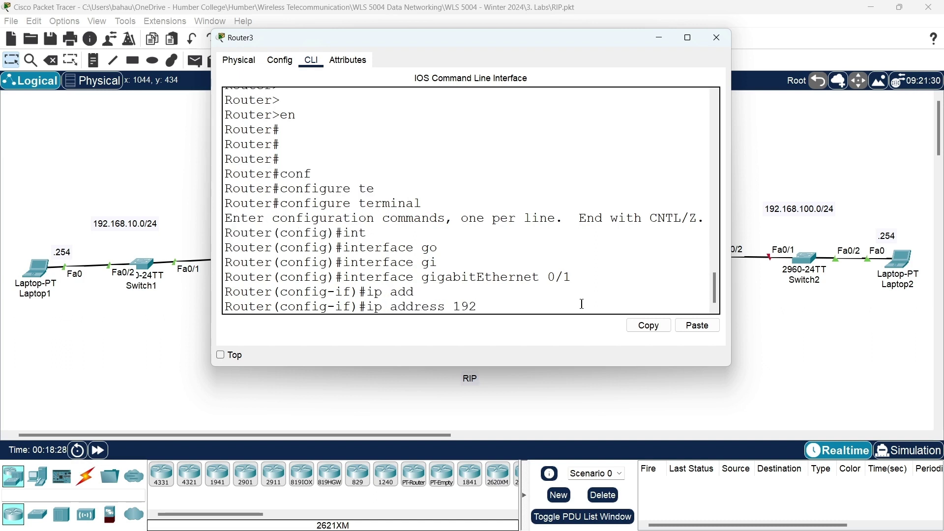
{"action": "type", "text": ".168."}
{"action": "left_click_drag", "start_coordinate": [538, 40], "coordinate": [517, 314]}
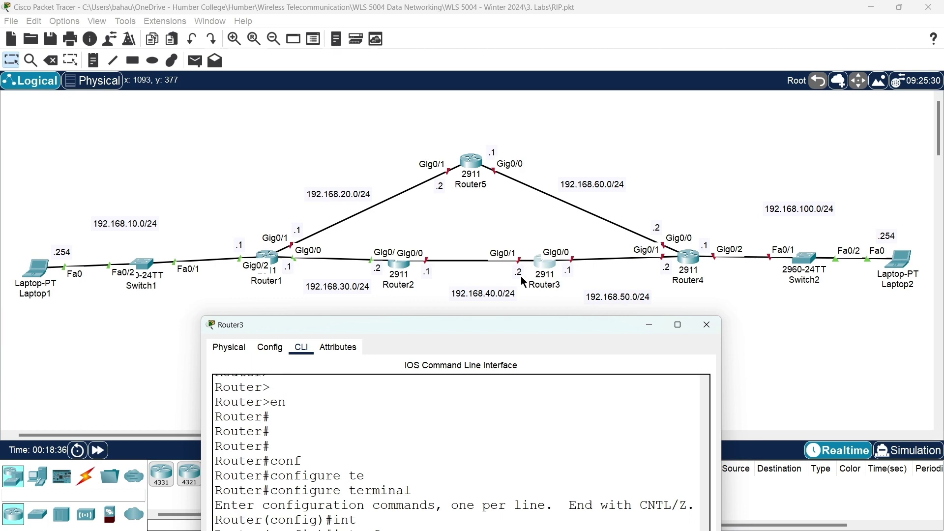
{"action": "left_click_drag", "start_coordinate": [523, 328], "coordinate": [503, 36]}
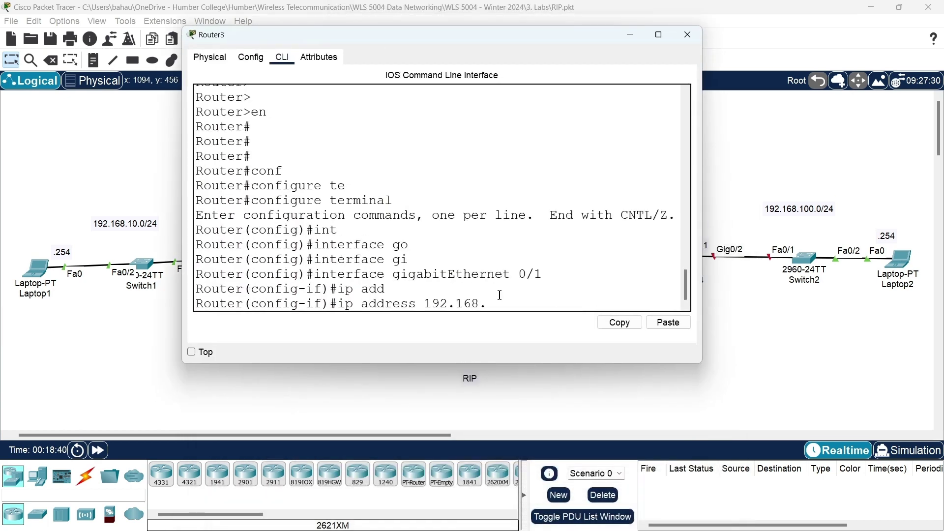
{"action": "type", "text": "40.2 255.255.255.0"}
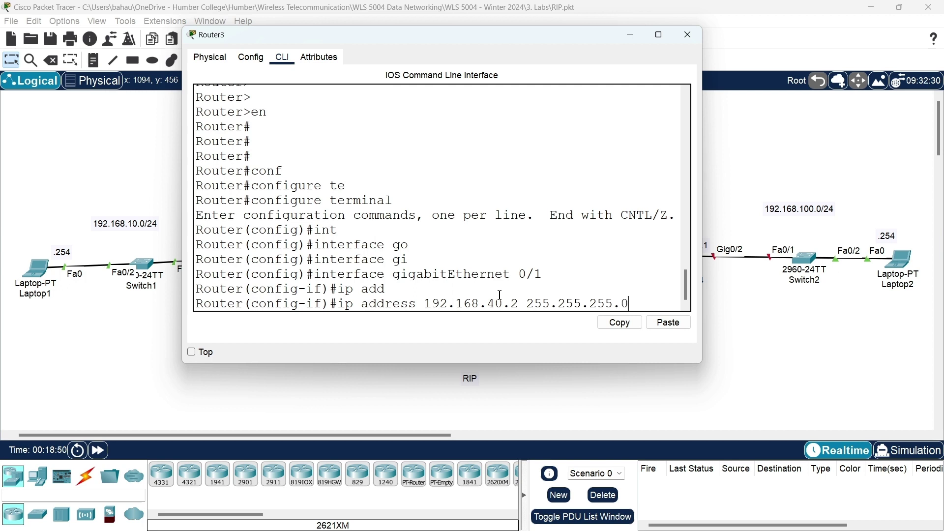
{"action": "key", "text": "Return"}
Enable Router3's GigabitEthernet 0/1 with no shutdown and return to global configuration mode
{"action": "type", "text": "nfig-if)#n"}
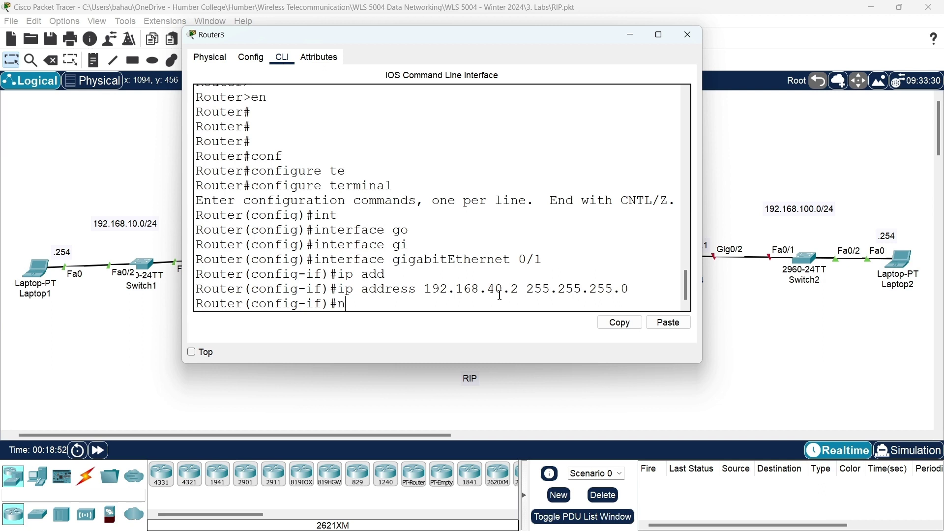
{"action": "type", "text": "o sh"}
{"action": "key", "text": "Tab"}
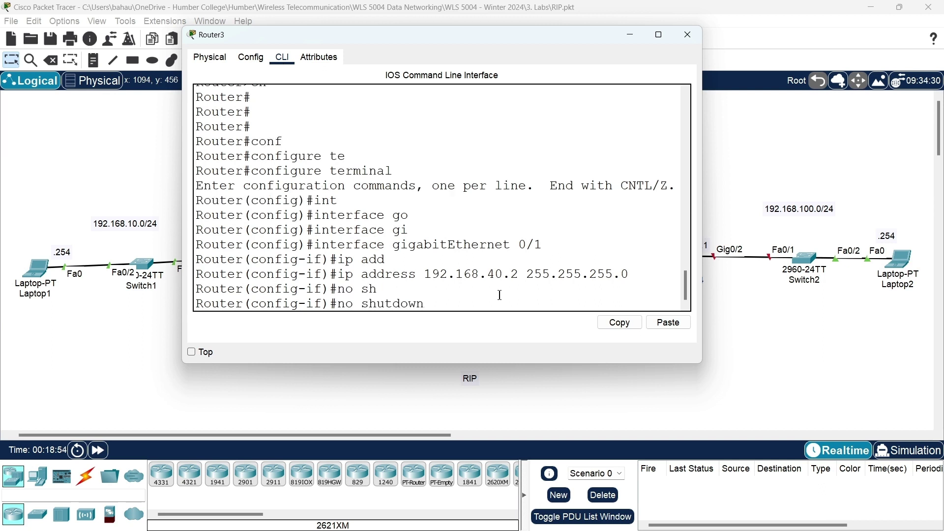
{"action": "key", "text": "Return"}
{"action": "key", "text": "Return"}
{"action": "type", "text": "exi"}
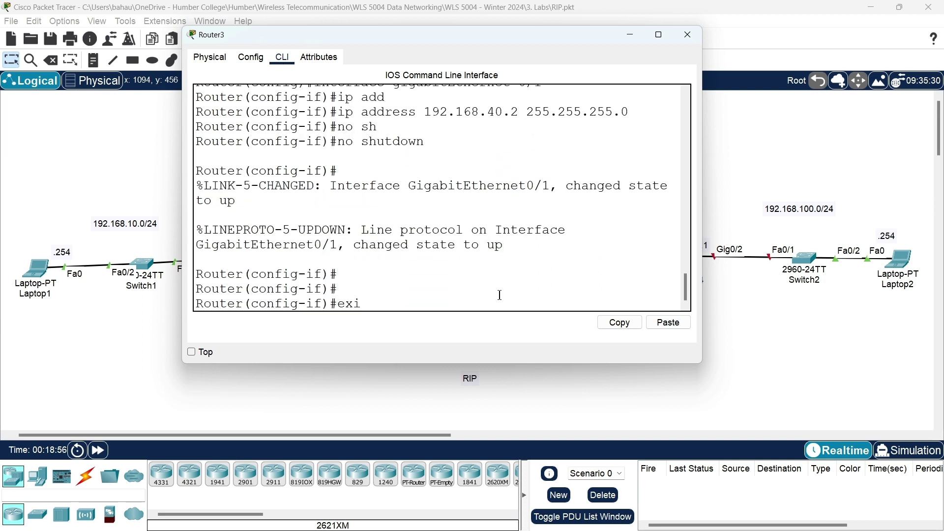
{"action": "type", "text": "t"}
{"action": "key", "text": "Return"}
{"action": "key", "text": "Return"}
{"action": "key", "text": "Return"}
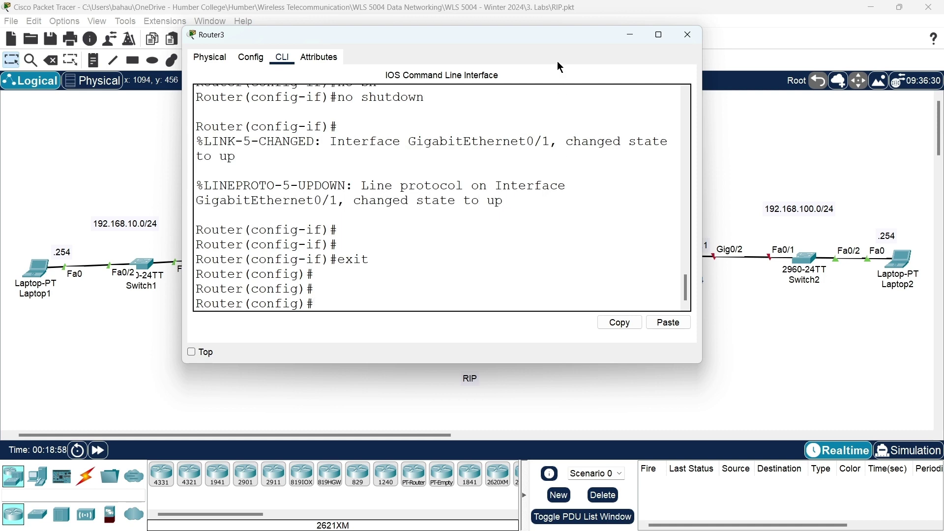
Check Router3's link to Router4 in the topology and reuse the earlier interface command to enter GigabitEthernet 0/0 configuration
{"action": "left_click_drag", "start_coordinate": [548, 30], "coordinate": [577, 308]}
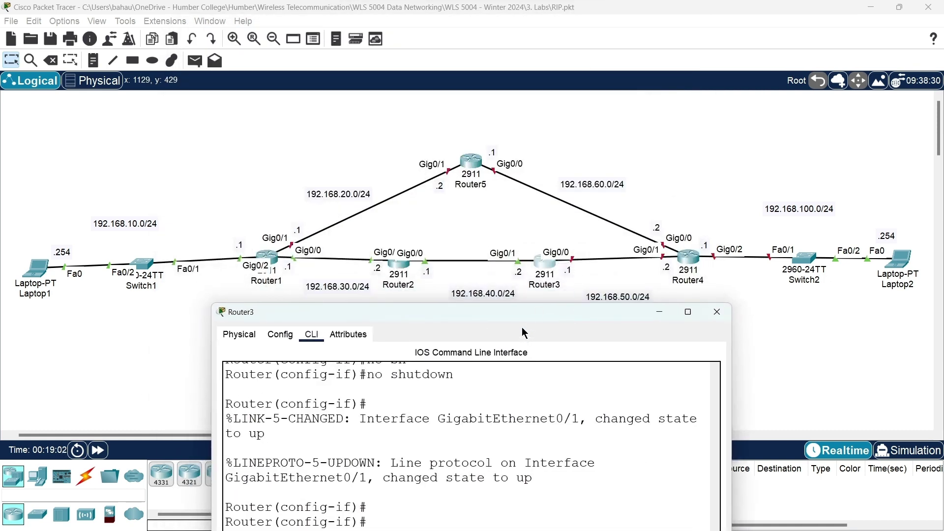
{"action": "left_click_drag", "start_coordinate": [518, 314], "coordinate": [471, 68]}
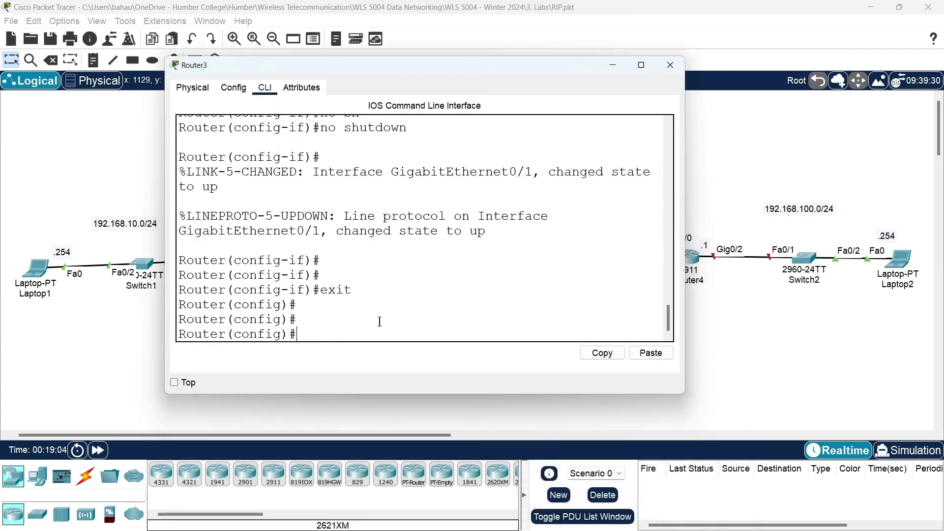
{"action": "key", "text": "Up"}
{"action": "key", "text": "Up"}
{"action": "key", "text": "Up"}
{"action": "key", "text": "Up"}
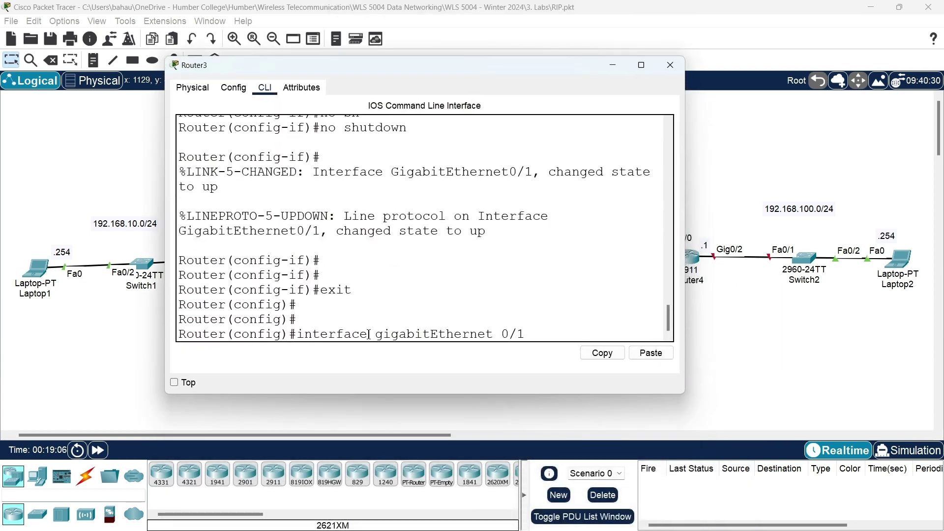
{"action": "key", "text": "BackSpace"}
{"action": "type", "text": "0"}
{"action": "key", "text": "Return"}
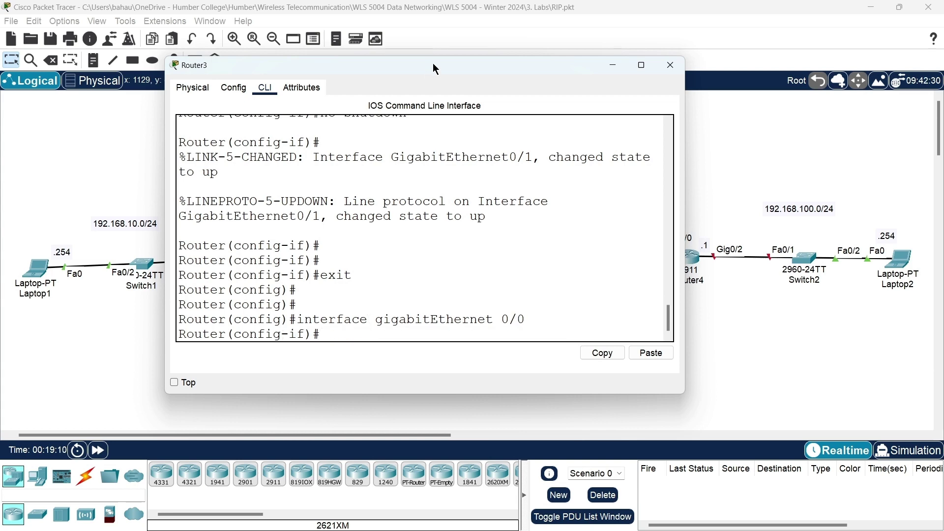
Check Router3's link to Router4 in the topology and recall the earlier ip address command in GigabitEthernet 0/0 configuration
{"action": "left_click_drag", "start_coordinate": [433, 64], "coordinate": [480, 305]}
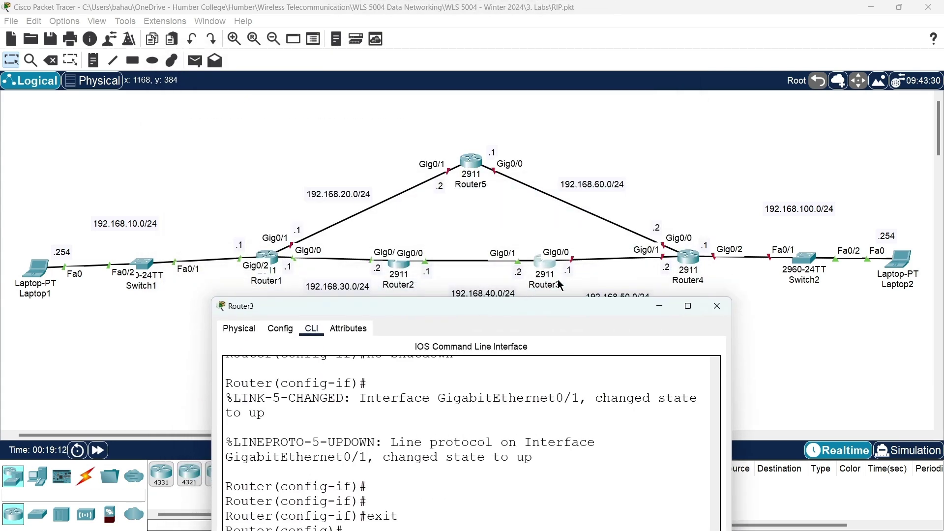
{"action": "left_click_drag", "start_coordinate": [571, 313], "coordinate": [576, 339]}
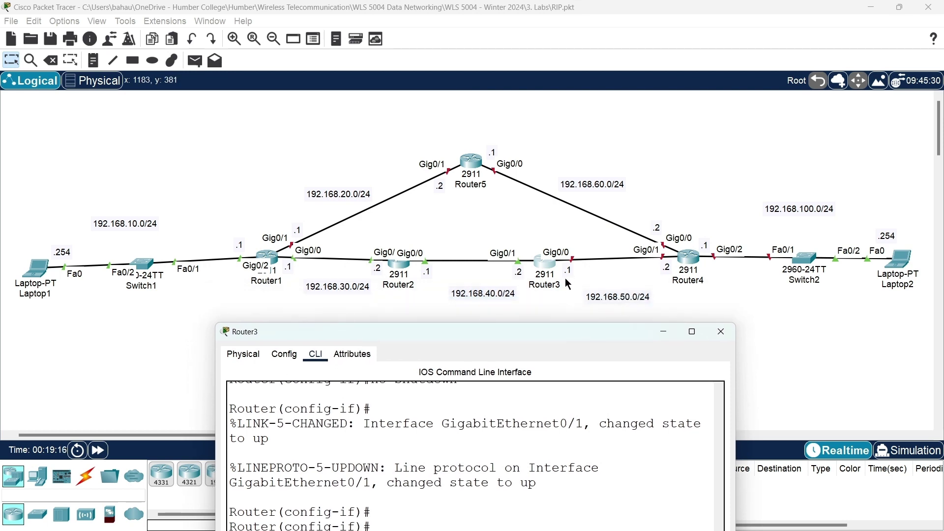
{"action": "left_click_drag", "start_coordinate": [514, 343], "coordinate": [455, 50]}
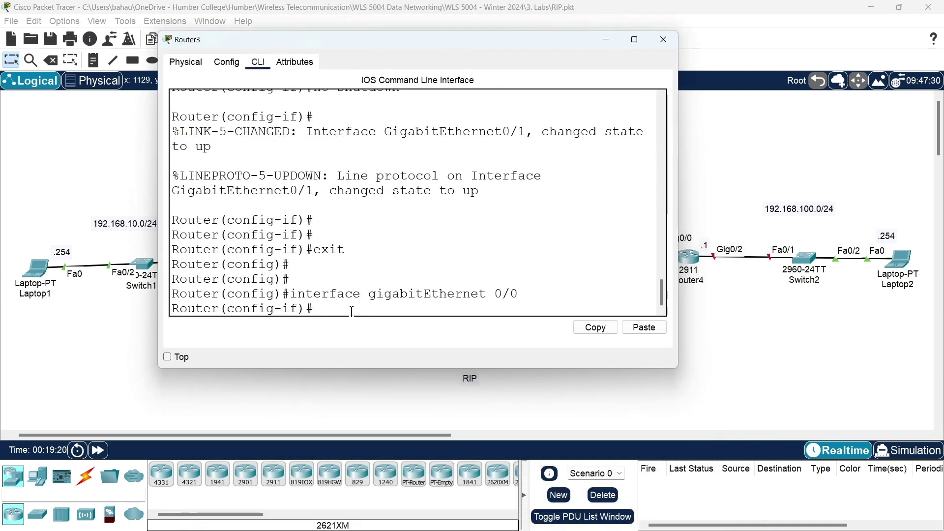
{"action": "type", "text": "ip add"}
{"action": "key", "text": "Tab"}
{"action": "type", "text": "1"}
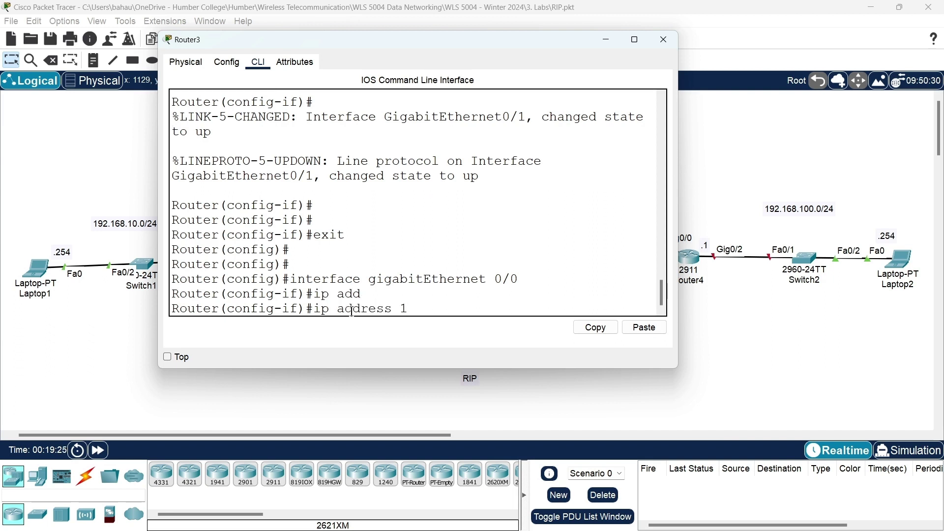
{"action": "key", "text": "Up"}
{"action": "key", "text": "Up"}
{"action": "key", "text": "Up"}
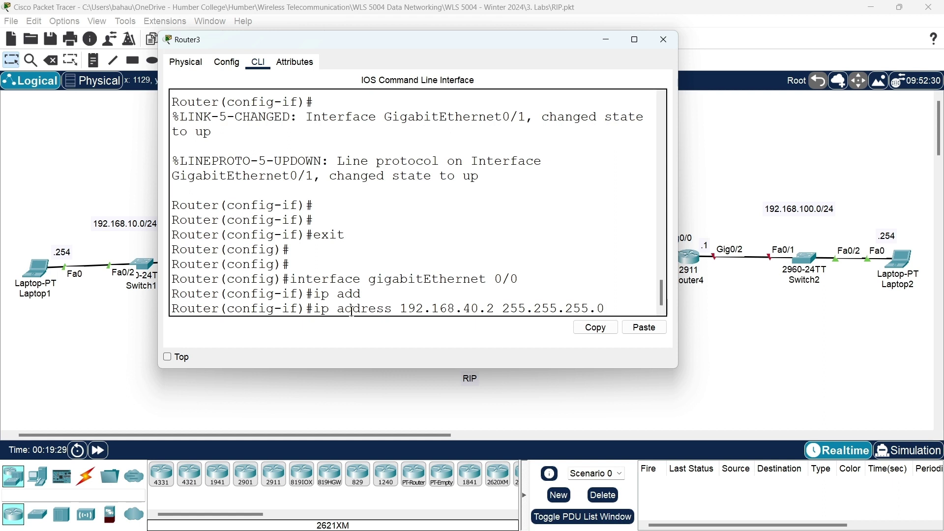
Edit the recalled command to assign 192.168.50.1 with mask 255.255.255.0 to Router3's GigabitEthernet 0/0, verifying the address against the topology
{"action": "key", "text": "BackSpace"}
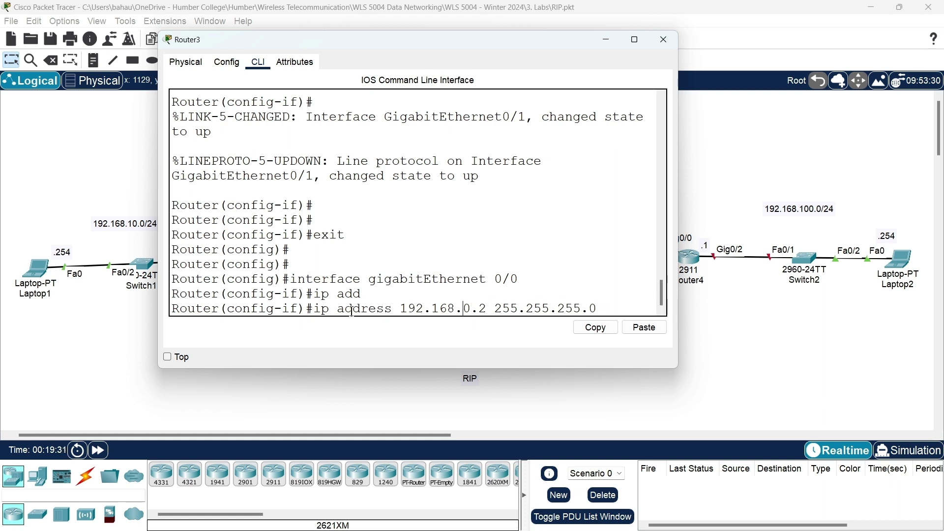
{"action": "type", "text": "5"}
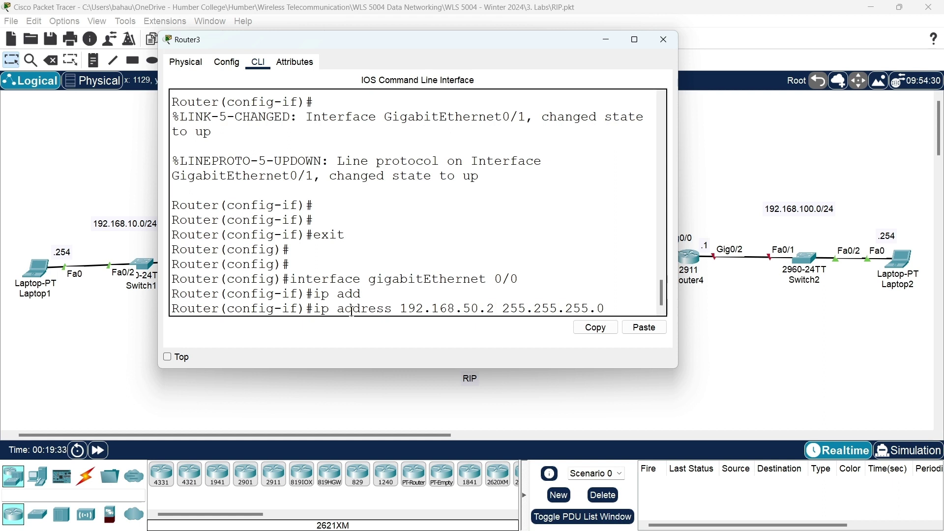
{"action": "key", "text": "BackSpace"}
{"action": "type", "text": "1"}
{"action": "left_click_drag", "start_coordinate": [406, 40], "coordinate": [450, 312]}
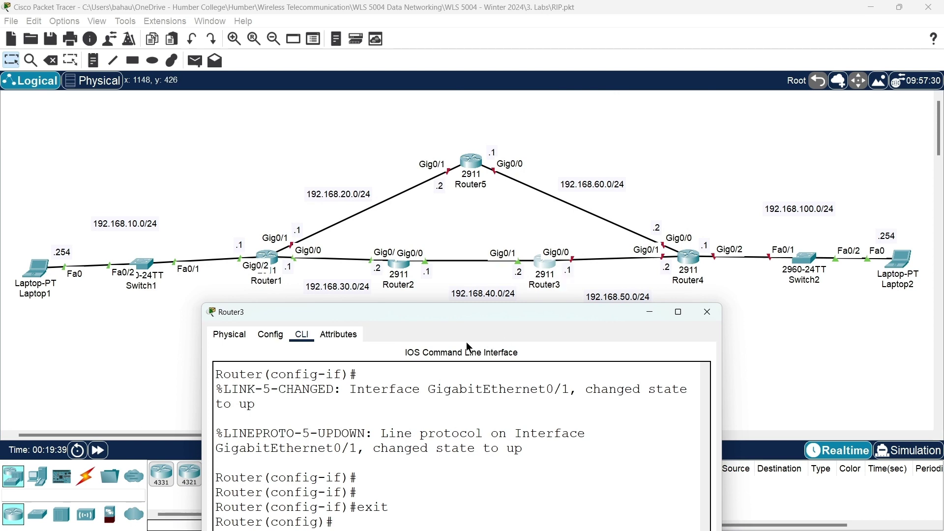
{"action": "left_click_drag", "start_coordinate": [451, 310], "coordinate": [419, 41]}
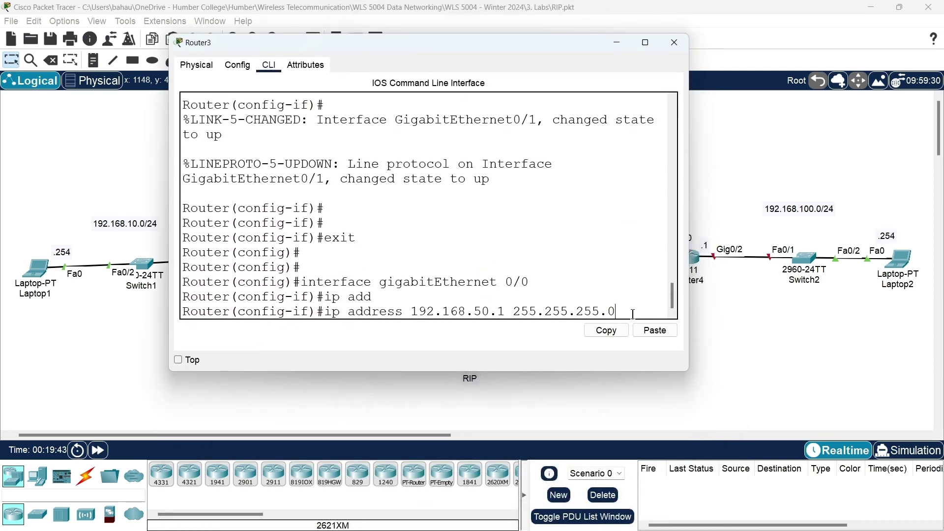
{"action": "key", "text": "Return"}
Enable Router3's GigabitEthernet 0/0 with the no shutdown command
{"action": "type", "text": "nfig-if)#n"}
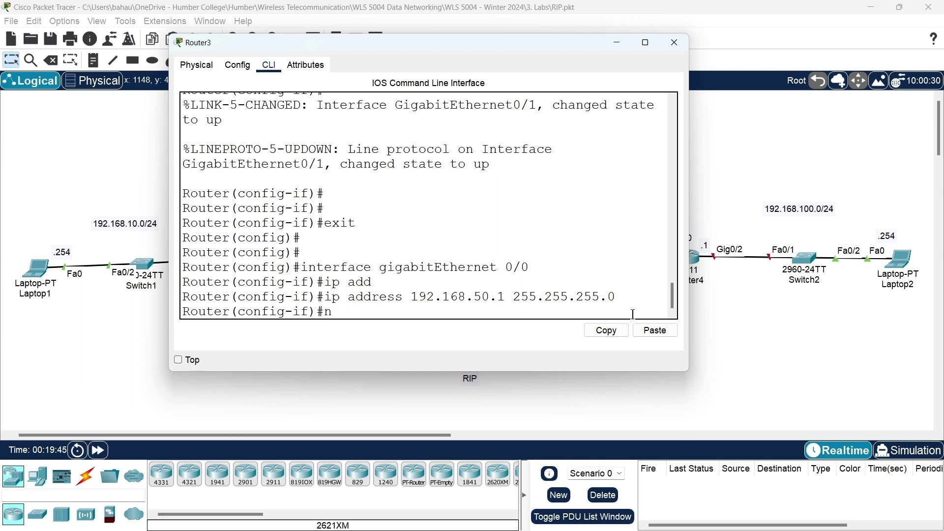
{"action": "type", "text": "o shu"}
{"action": "key", "text": "Tab"}
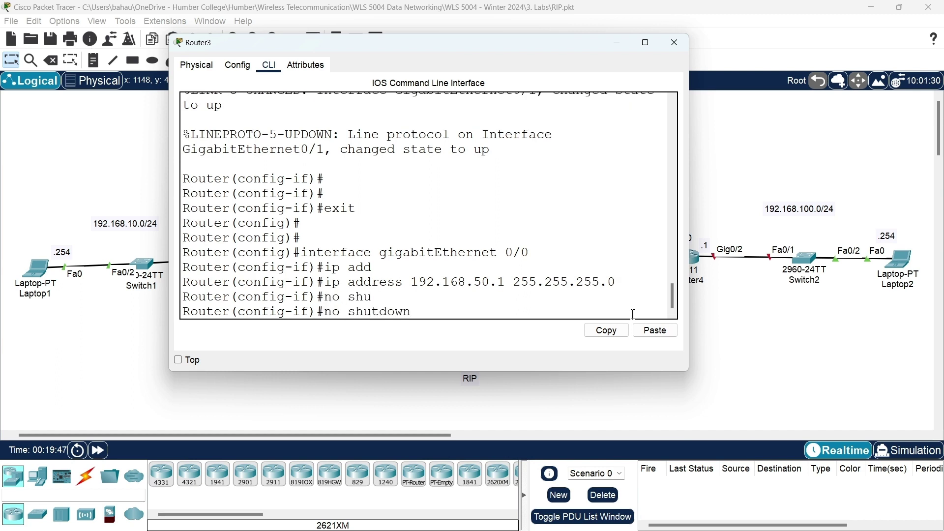
{"action": "key", "text": "Return"}
{"action": "key", "text": "Return"}
{"action": "key", "text": "Return"}
Exit interface and global configuration on Router3 to return to privileged EXEC mode
{"action": "type", "text": "exit"}
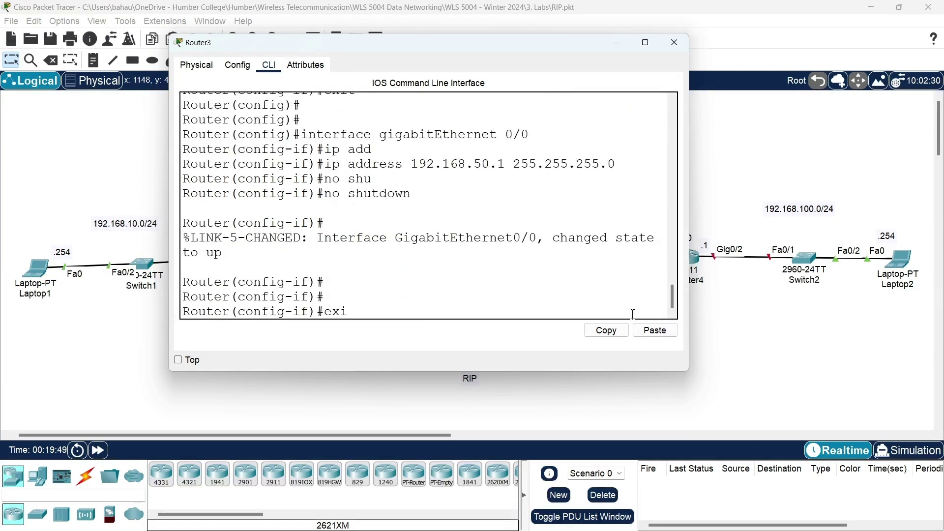
{"action": "key", "text": "Return"}
{"action": "type", "text": "exit"}
{"action": "key", "text": "Return"}
{"action": "key", "text": "Return"}
{"action": "key", "text": "Return"}
{"action": "key", "text": "Return"}
{"action": "key", "text": "Return"}
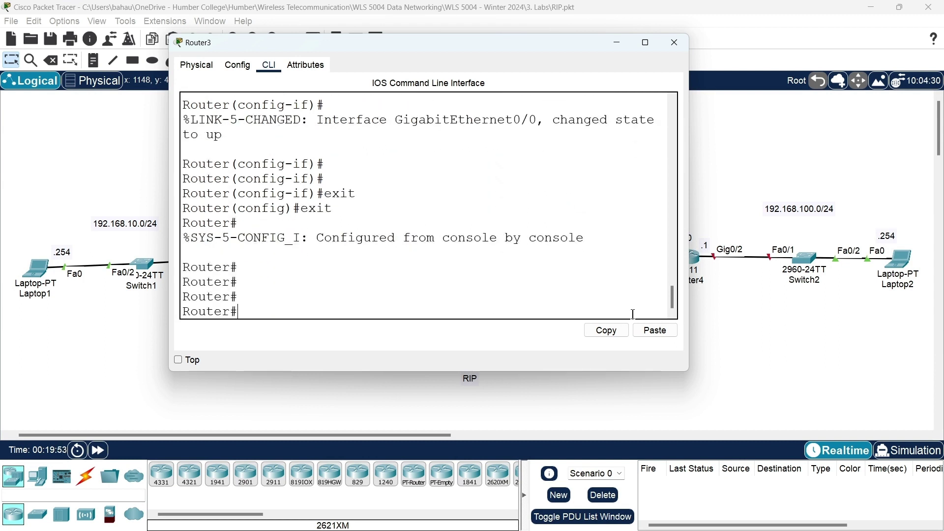
Show Router3's brief IP interface summary, compare it with the topology, and close the Router3 window
{"action": "type", "text": "sh ip int bri"}
{"action": "key", "text": "Return"}
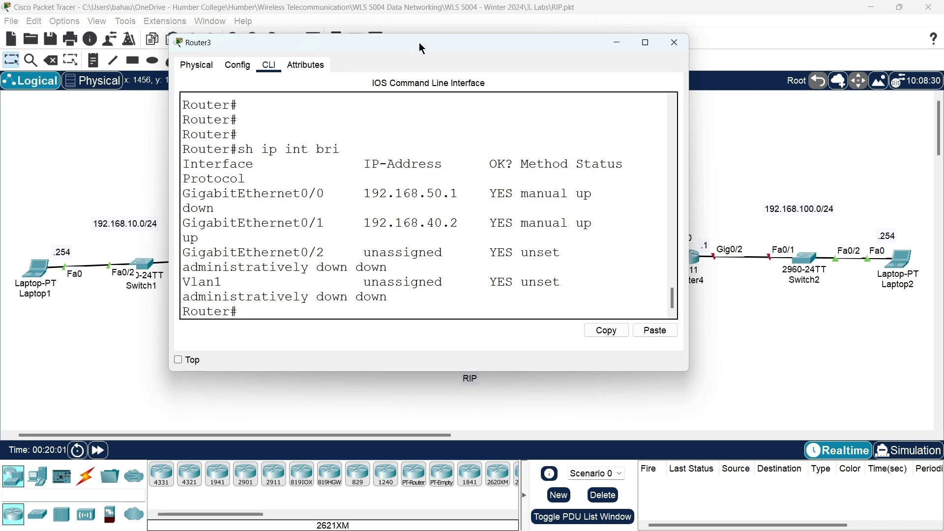
{"action": "left_click_drag", "start_coordinate": [419, 42], "coordinate": [472, 300]}
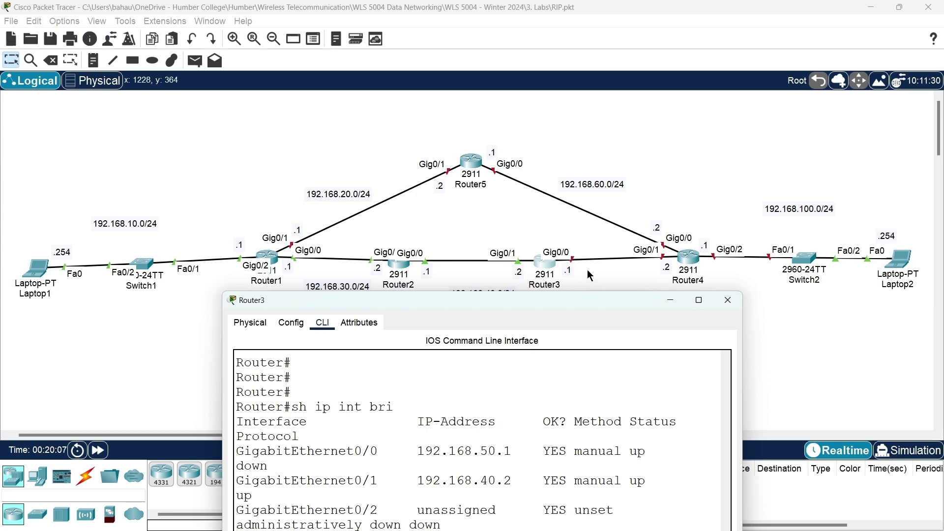
{"action": "left_click_drag", "start_coordinate": [511, 304], "coordinate": [510, 315]}
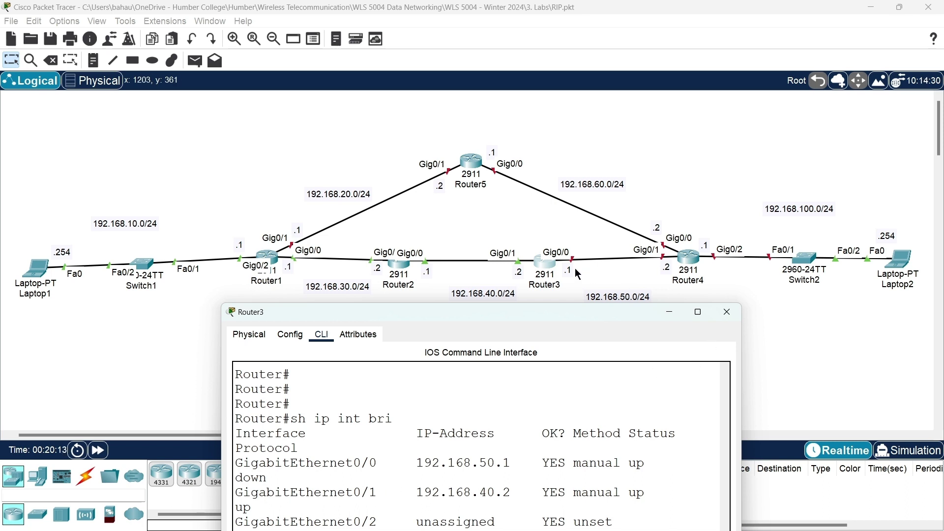
{"action": "left_click", "coordinate": [727, 313]}
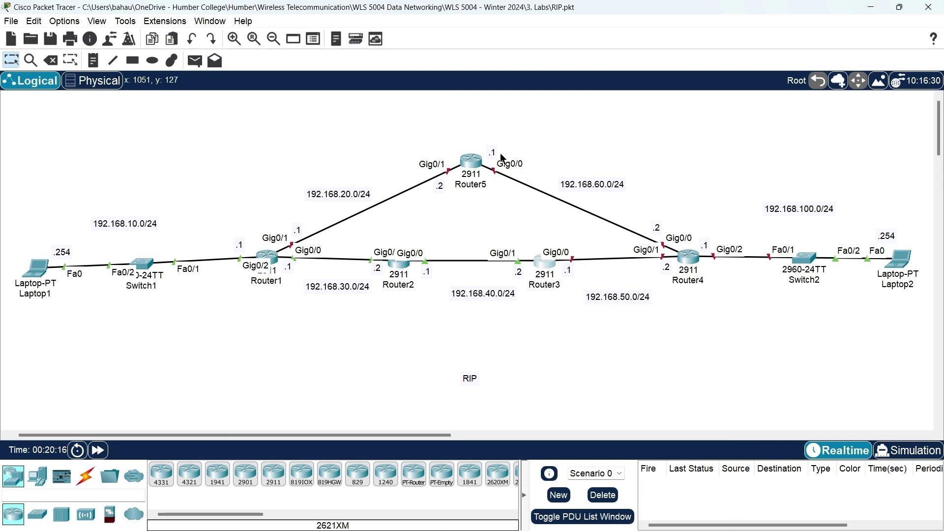
Open Router5's command-line interface and enter privileged EXEC mode
{"action": "left_click", "coordinate": [472, 161]}
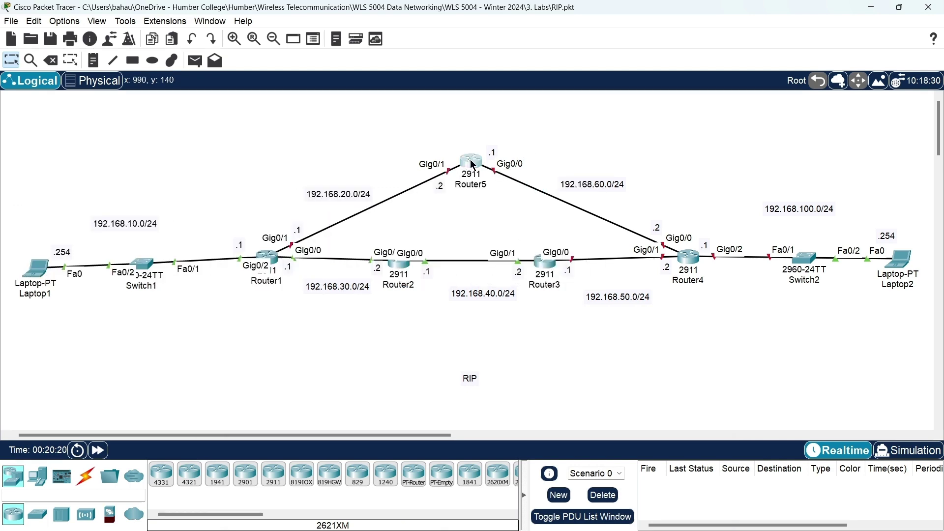
{"action": "left_click", "coordinate": [401, 120]}
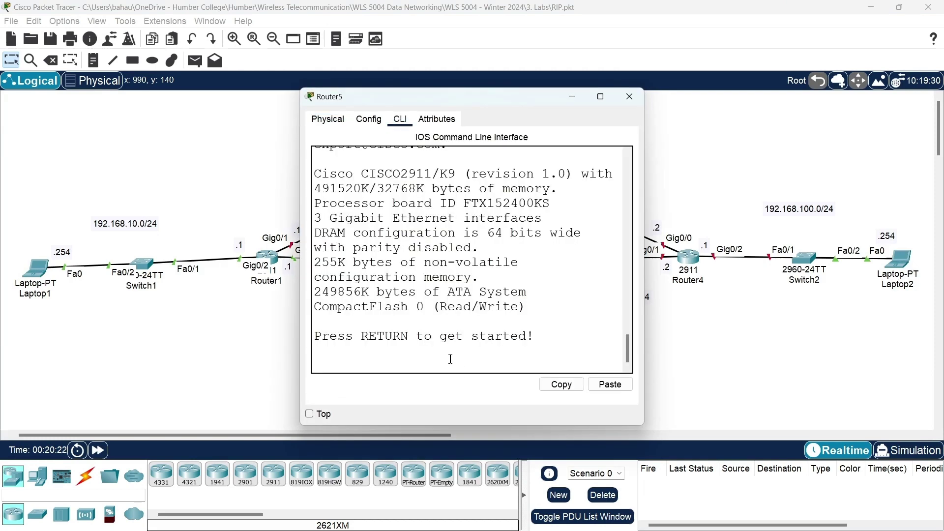
{"action": "key", "text": "Return"}
{"action": "key", "text": "Return"}
{"action": "key", "text": "Return"}
{"action": "key", "text": "Return"}
{"action": "type", "text": "en"}
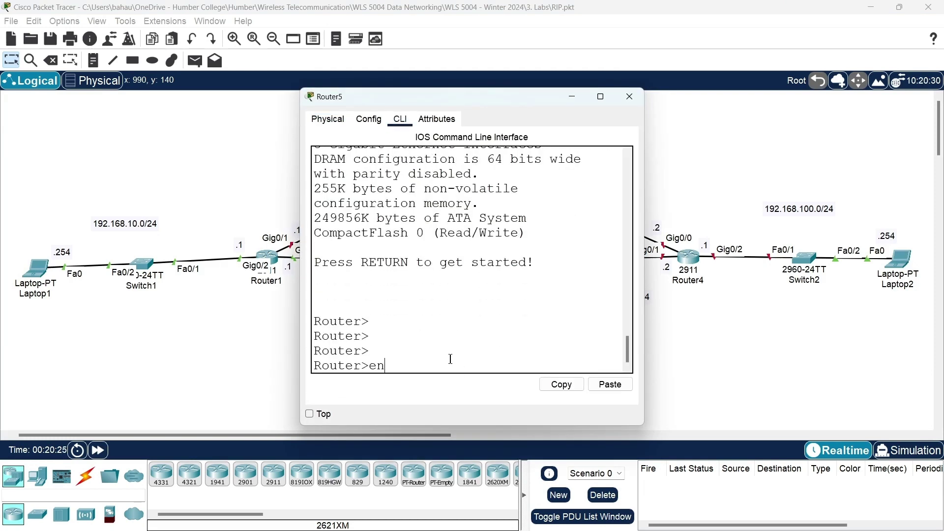
{"action": "key", "text": "Return"}
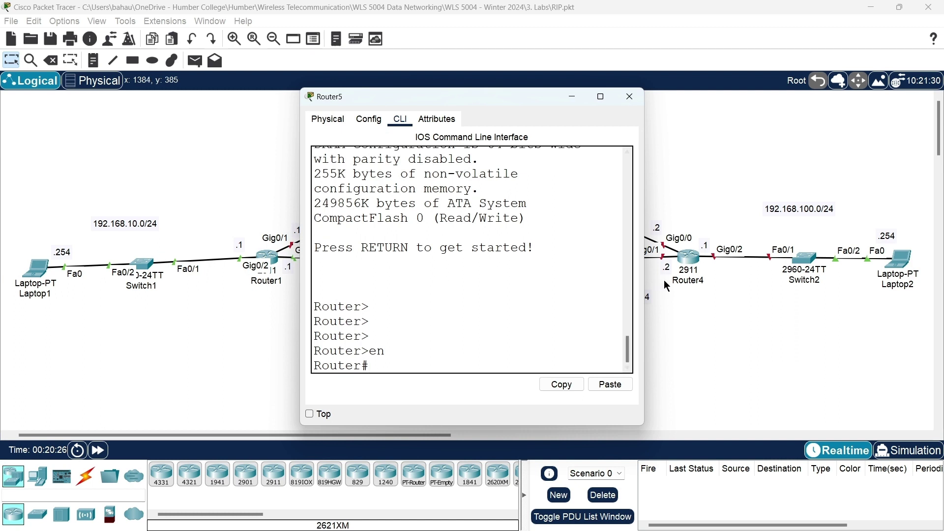
Widen the Router5 window and enter global configuration mode with configure terminal
{"action": "left_click_drag", "start_coordinate": [644, 279], "coordinate": [807, 279]}
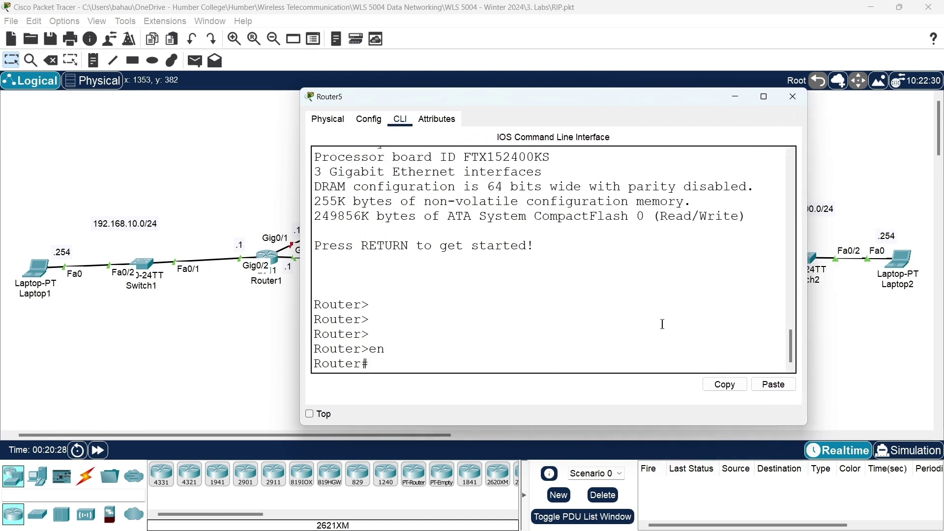
{"action": "type", "text": "con"}
{"action": "key", "text": "Tab"}
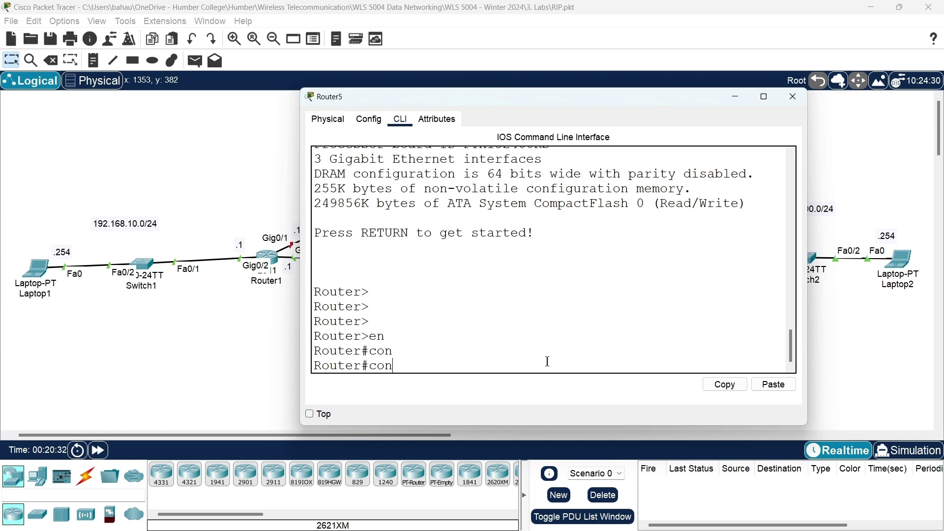
{"action": "type", "text": "f"}
{"action": "key", "text": "Tab"}
{"action": "type", "text": "ter"}
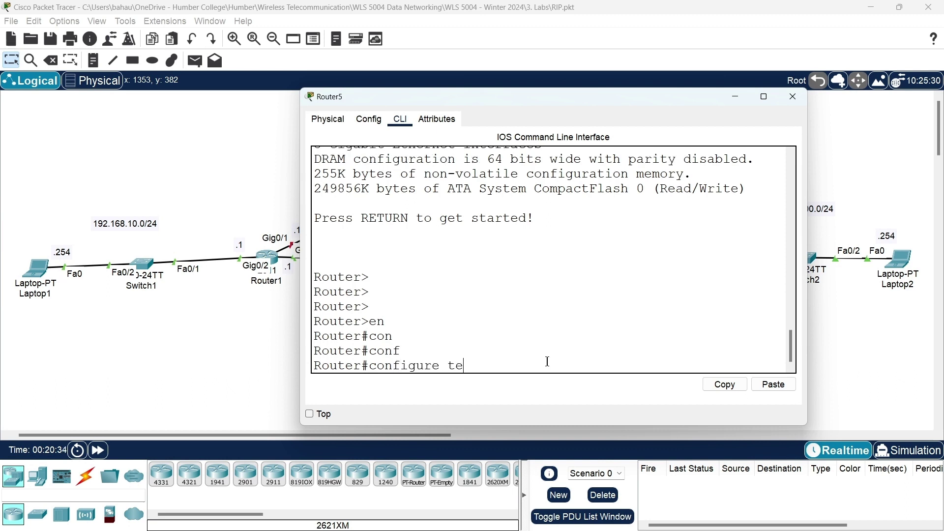
{"action": "key", "text": "Tab"}
{"action": "key", "text": "Return"}
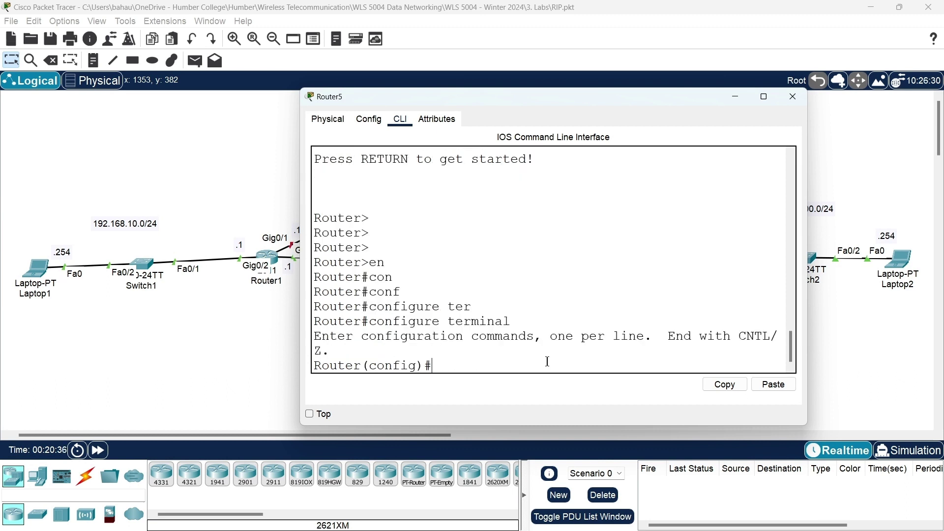
Check Router5's link to Router1 in the topology and enter interface configuration for GigabitEthernet 0/1
{"action": "left_click_drag", "start_coordinate": [609, 98], "coordinate": [600, 218]}
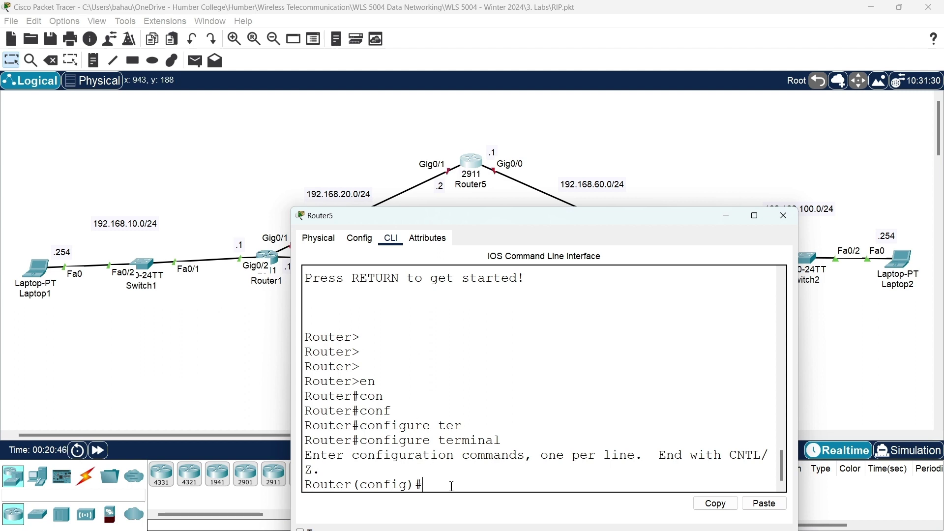
{"action": "type", "text": "nt"}
{"action": "key", "text": "Tab"}
{"action": "type", "text": "g"}
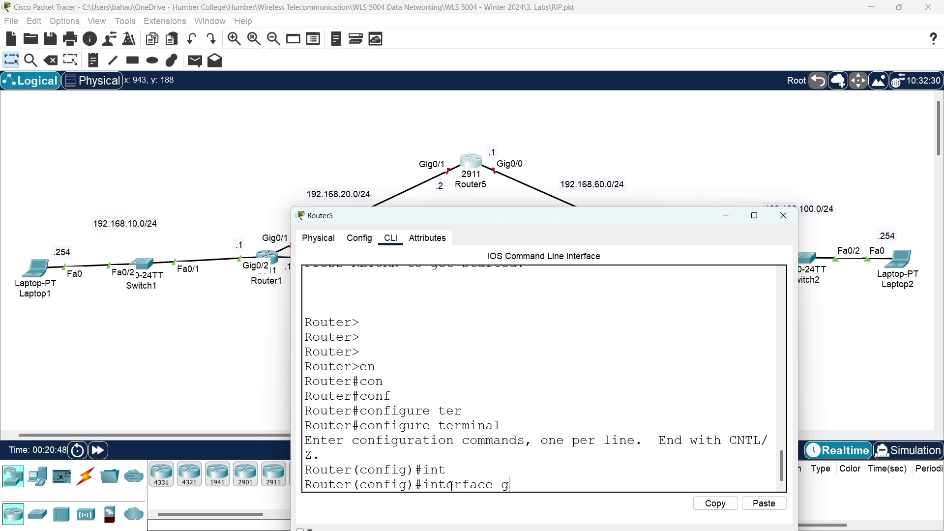
{"action": "type", "text": "i"}
{"action": "key", "text": "Tab"}
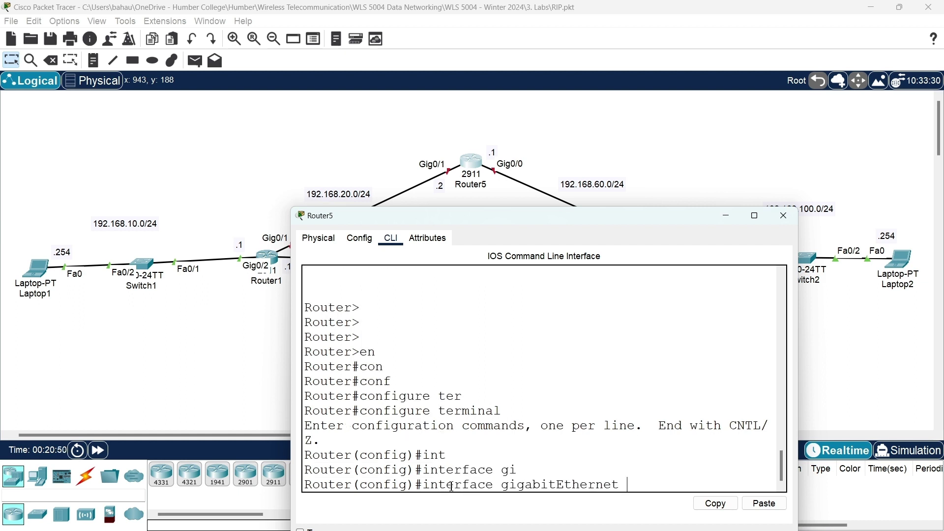
{"action": "type", "text": "0/1"}
{"action": "key", "text": "Return"}
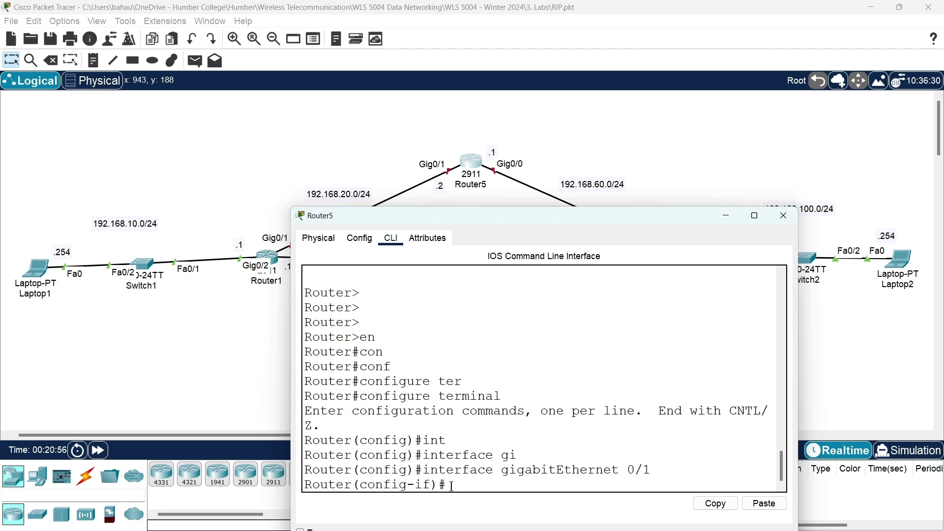
Assign IP address 192.168.20.2 with mask 255.255.255.0 to Router5's GigabitEthernet 0/1
{"action": "type", "text": "ip add"}
{"action": "key", "text": "Tab"}
{"action": "type", "text": "192"}
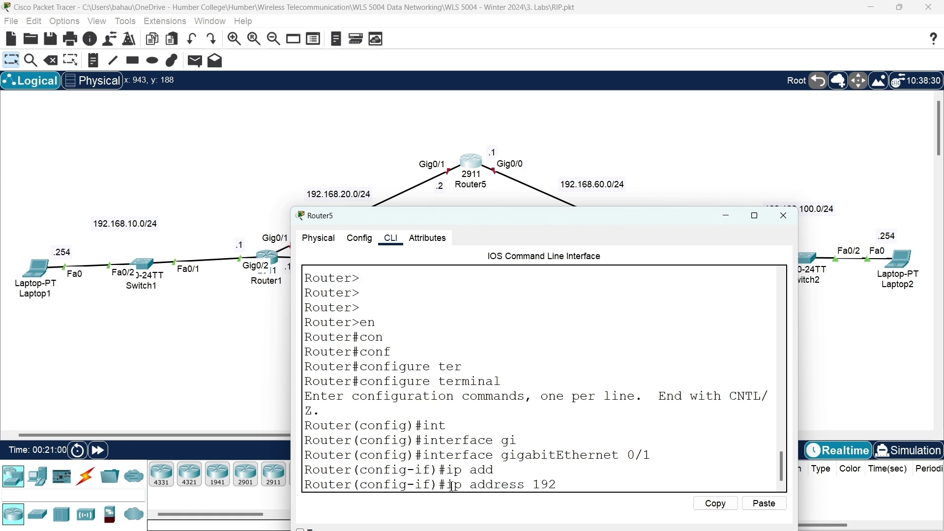
{"action": "type", "text": ".168.20"}
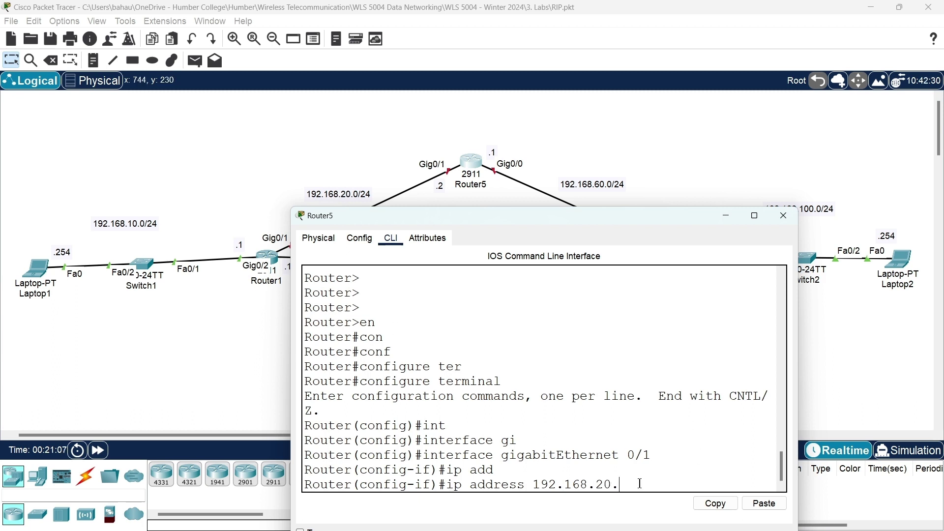
{"action": "type", "text": ".2 "}
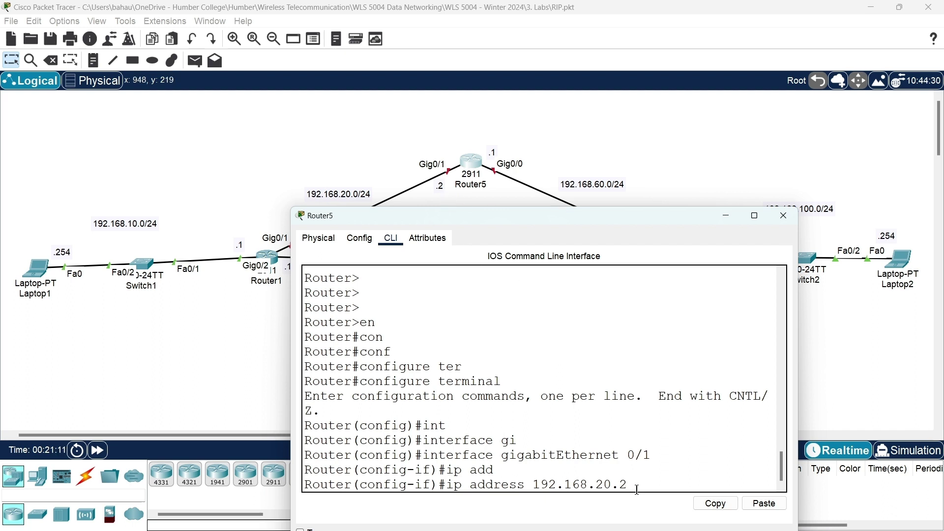
{"action": "type", "text": "255"}
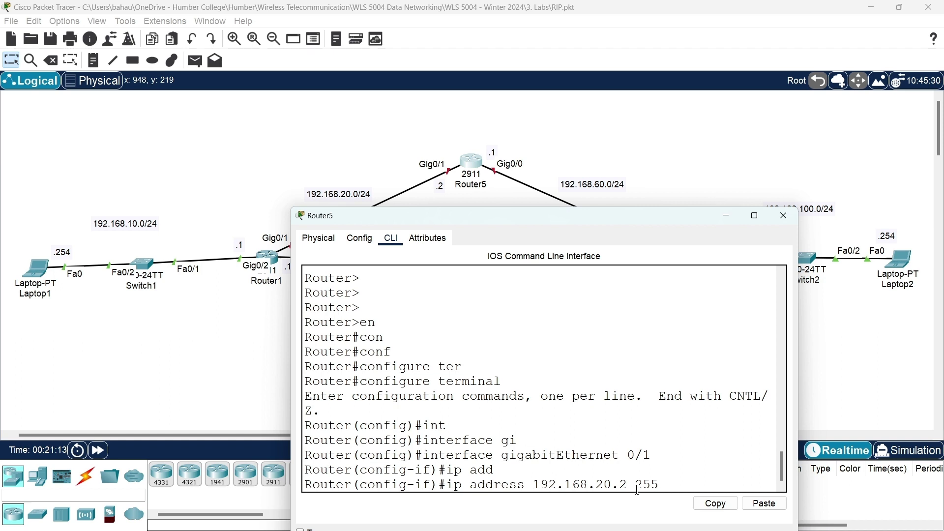
{"action": "type", "text": ".255.255.0"}
{"action": "key", "text": "Return"}
Enable Router5's GigabitEthernet 0/1 with the no shutdown command
{"action": "type", "text": "n"}
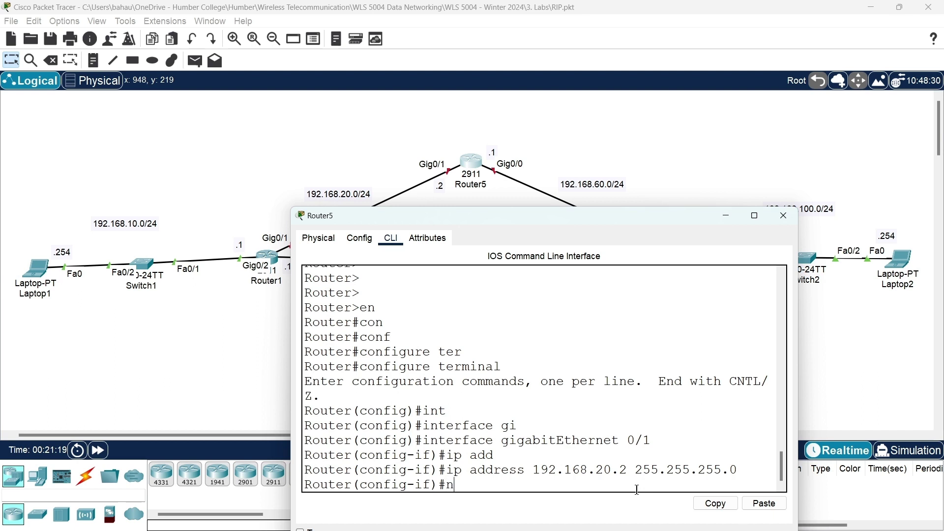
{"action": "type", "text": "o shut"}
{"action": "key", "text": "Tab"}
{"action": "key", "text": "Return"}
{"action": "key", "text": "Return"}
{"action": "key", "text": "Return"}
{"action": "key", "text": "Return"}
{"action": "key", "text": "Return"}
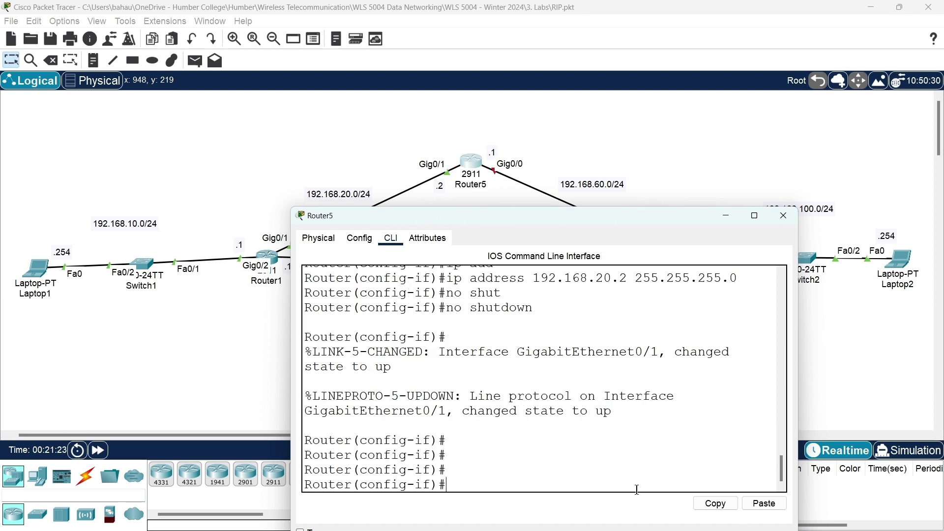
Leave the current interface on Router5 and enter interface configuration for GigabitEthernet 0/0
{"action": "type", "text": "exit"}
{"action": "key", "text": "Return"}
{"action": "key", "text": "Return"}
{"action": "key", "text": "Return"}
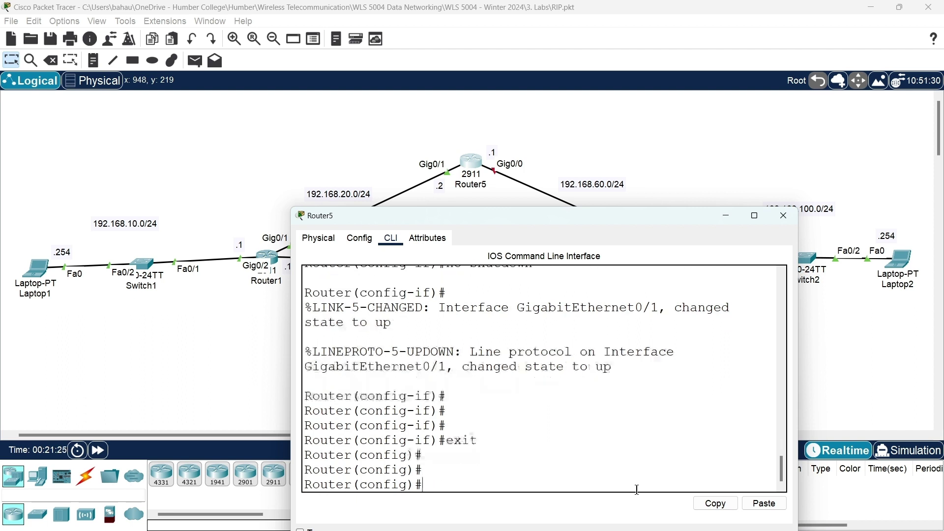
{"action": "key", "text": "Up"}
{"action": "key", "text": "Up"}
{"action": "key", "text": "Up"}
{"action": "key", "text": "Up"}
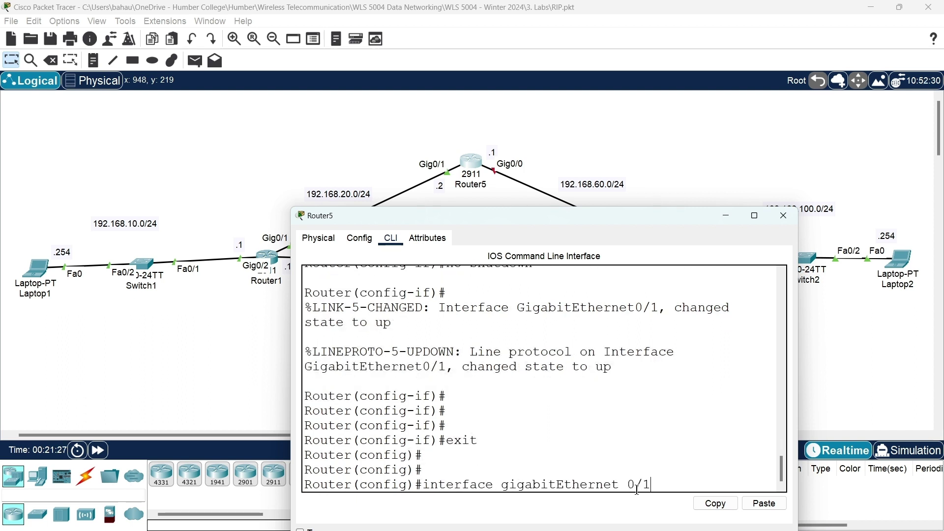
{"action": "key", "text": "BackSpace"}
{"action": "type", "text": "0"}
{"action": "key", "text": "Return"}
Assign IP address 192.168.60.1 with mask 255.255.255.0 to Router5's GigabitEthernet 0/0
{"action": "key", "text": "Up"}
{"action": "key", "text": "Up"}
{"action": "key", "text": "Up"}
{"action": "key", "text": "Up"}
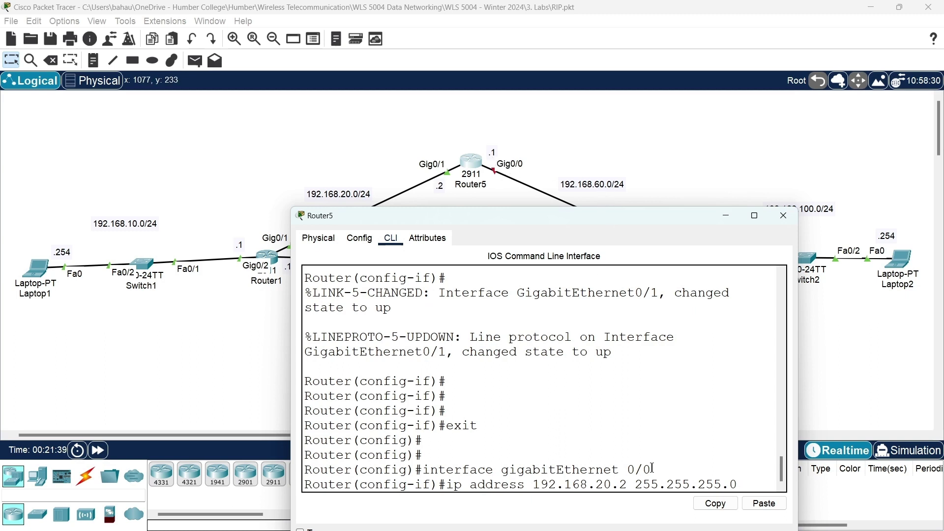
{"action": "key", "text": "Left"}
{"action": "key", "text": "Left"}
{"action": "key", "text": "Left"}
{"action": "key", "text": "Left"}
{"action": "key", "text": "Left"}
{"action": "key", "text": "BackSpace"}
{"action": "type", "text": "6"}
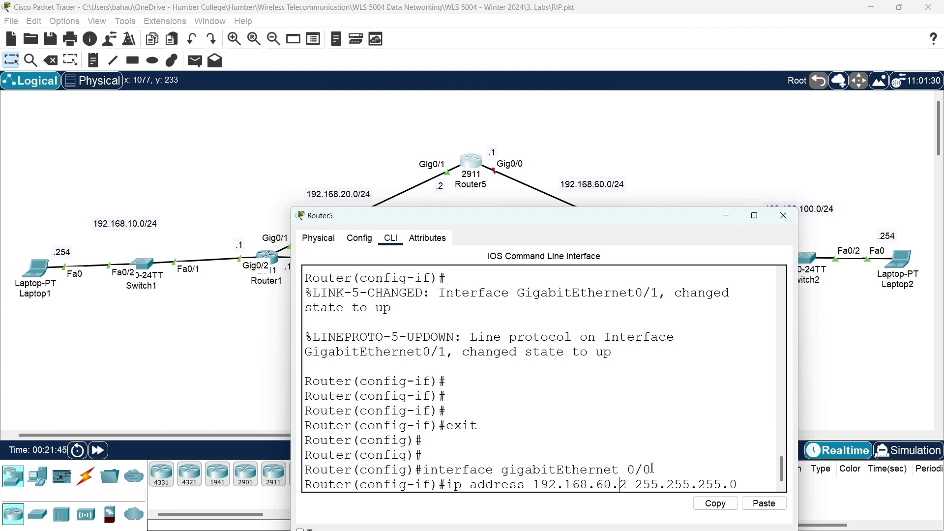
{"action": "key", "text": "BackSpace"}
{"action": "type", "text": "1"}
{"action": "scroll", "coordinate": [689, 380], "scroll_direction": "up", "scroll_amount": 2}
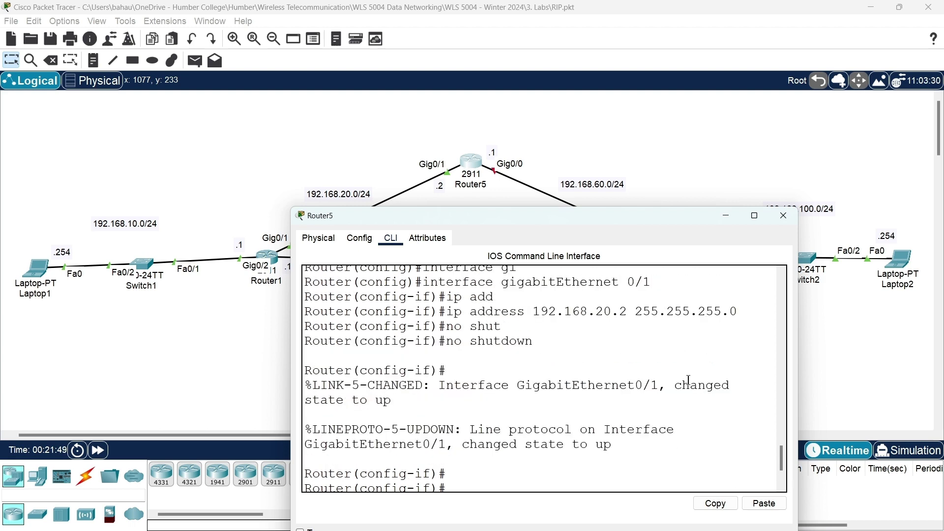
{"action": "scroll", "coordinate": [689, 381], "scroll_direction": "down", "scroll_amount": 2}
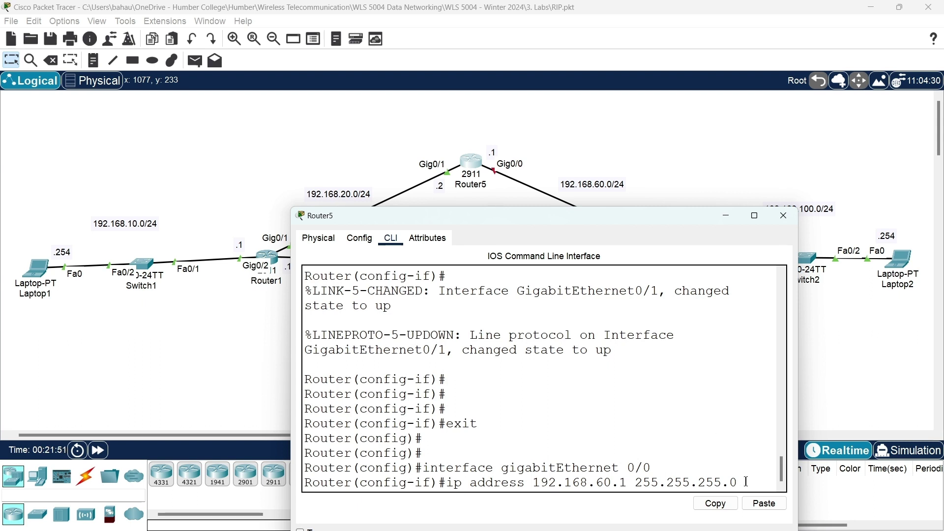
{"action": "key", "text": "Return"}
Enable Router5's GigabitEthernet 0/0 with the no shutdown command
{"action": "type", "text": "nfig-if)#n"}
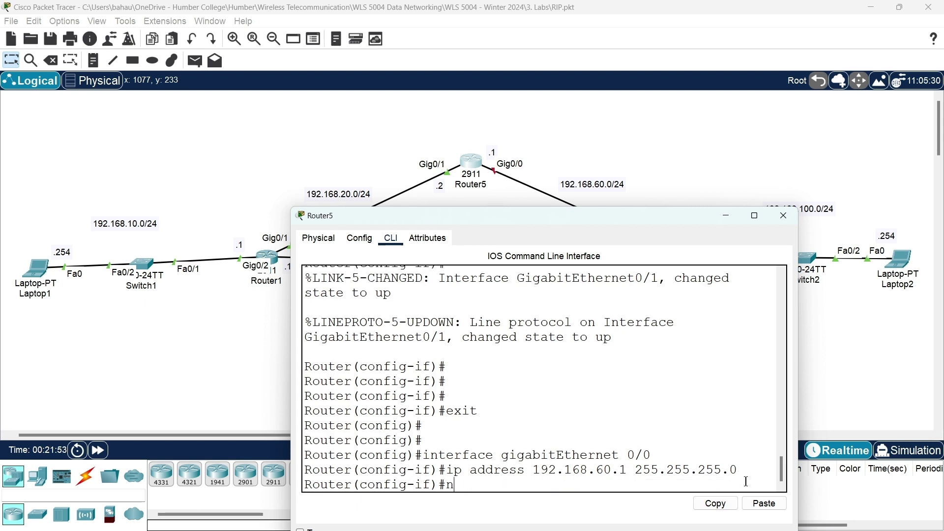
{"action": "type", "text": "o shu"}
{"action": "key", "text": "Tab"}
{"action": "key", "text": "Return"}
{"action": "key", "text": "Return"}
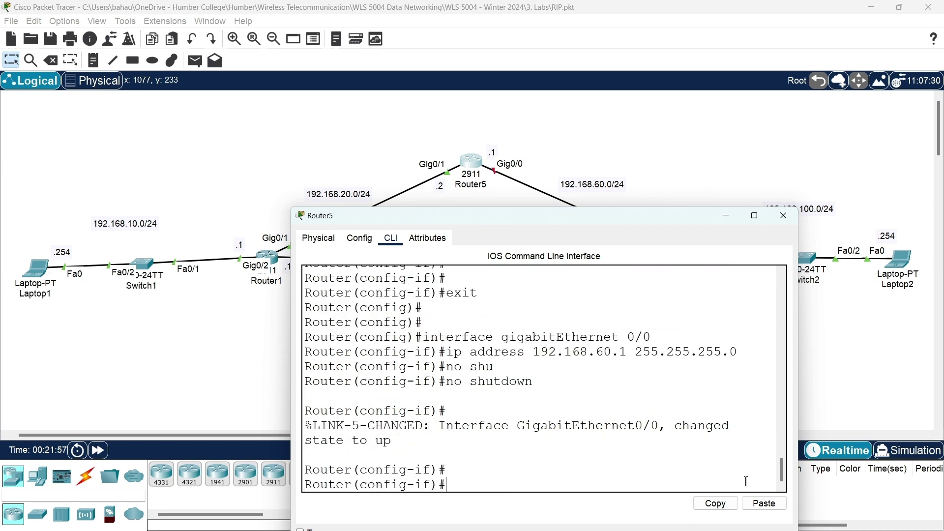
Exit configuration mode on Router5 and check its interfaces with the sh ip int bri command
{"action": "type", "text": "exit"}
{"action": "key", "text": "Return"}
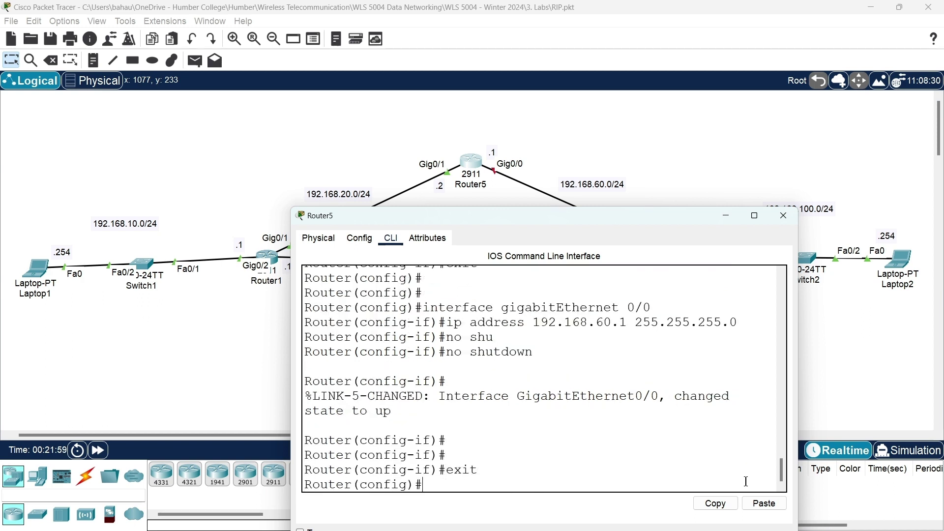
{"action": "type", "text": "exit"}
{"action": "key", "text": "Return"}
{"action": "key", "text": "Return"}
{"action": "key", "text": "Return"}
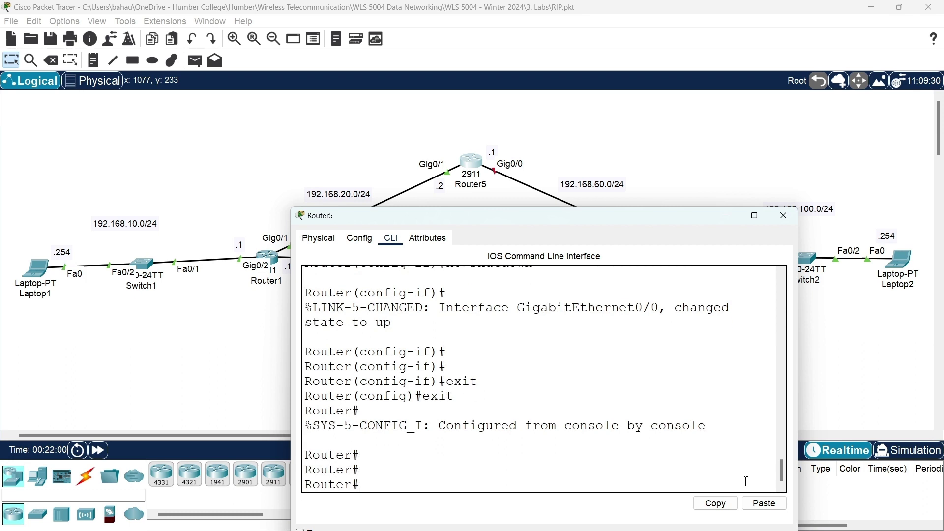
{"action": "type", "text": "sh ip int bri"}
{"action": "key", "text": "Return"}
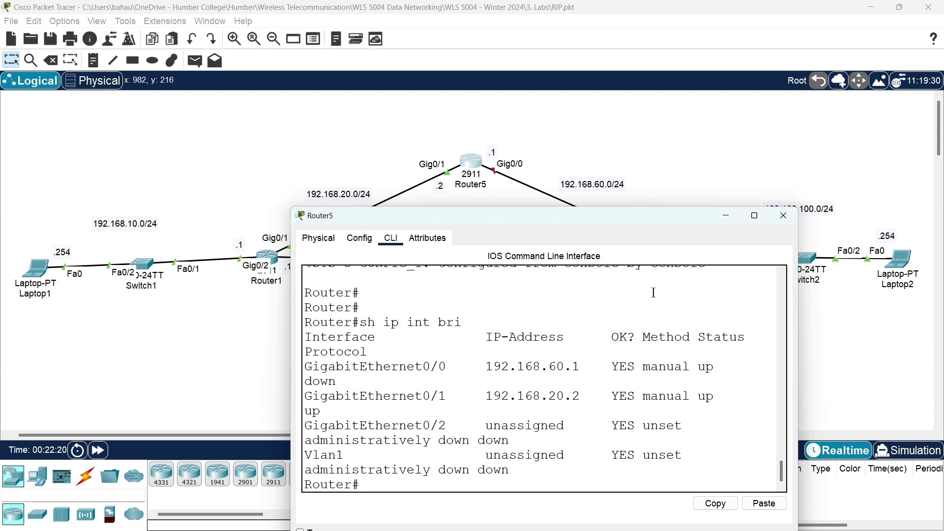
Close the Router5 window, open Router4's command line interface and widen its window
{"action": "left_click", "coordinate": [783, 216]}
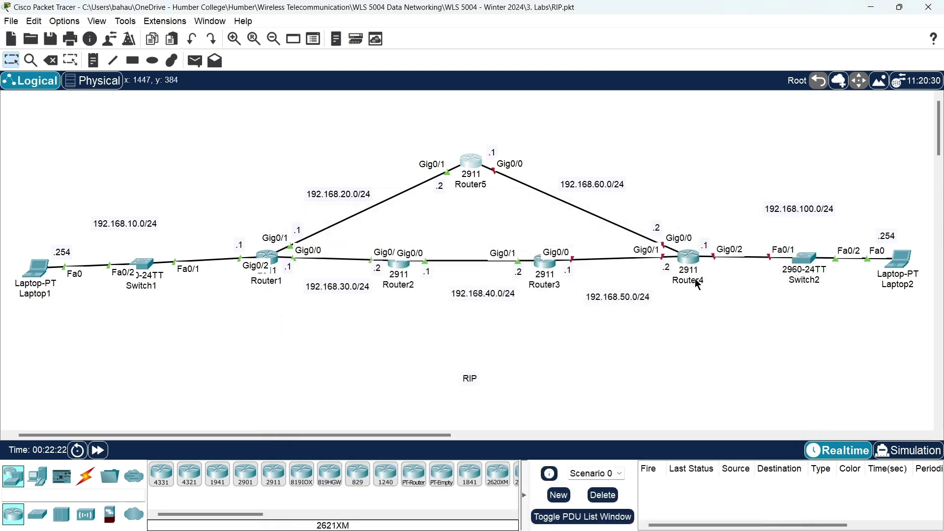
{"action": "left_click", "coordinate": [695, 260]}
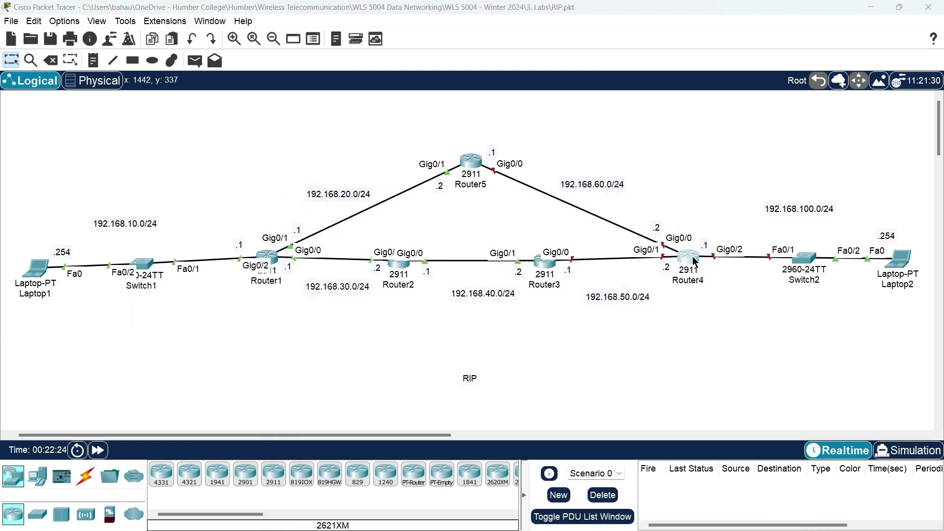
{"action": "left_click", "coordinate": [405, 123]}
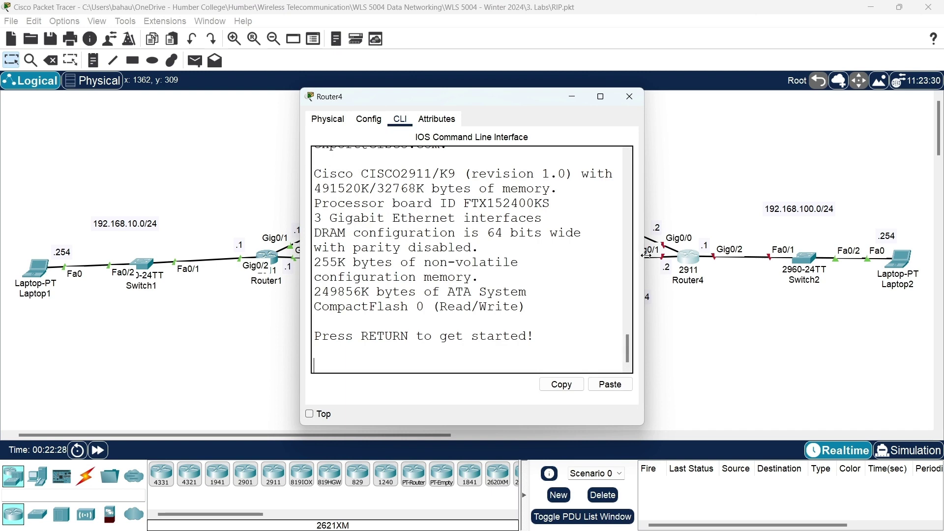
{"action": "left_click_drag", "start_coordinate": [646, 255], "coordinate": [804, 255]}
Start the console session on Router4 and enter privileged EXEC mode with the en command
{"action": "key", "text": "Return"}
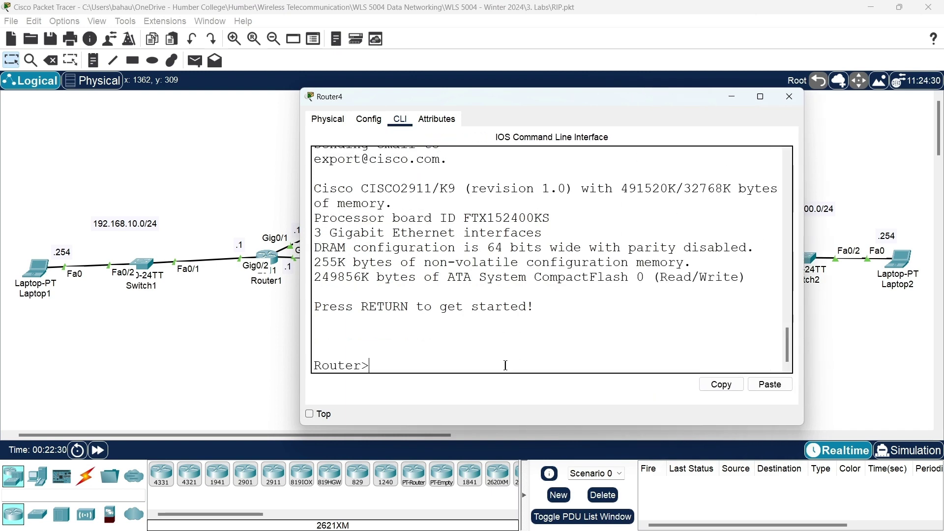
{"action": "key", "text": "Return"}
{"action": "key", "text": "Return"}
{"action": "key", "text": "Return"}
{"action": "type", "text": "en"}
{"action": "key", "text": "Return"}
{"action": "key", "text": "Return"}
{"action": "key", "text": "Return"}
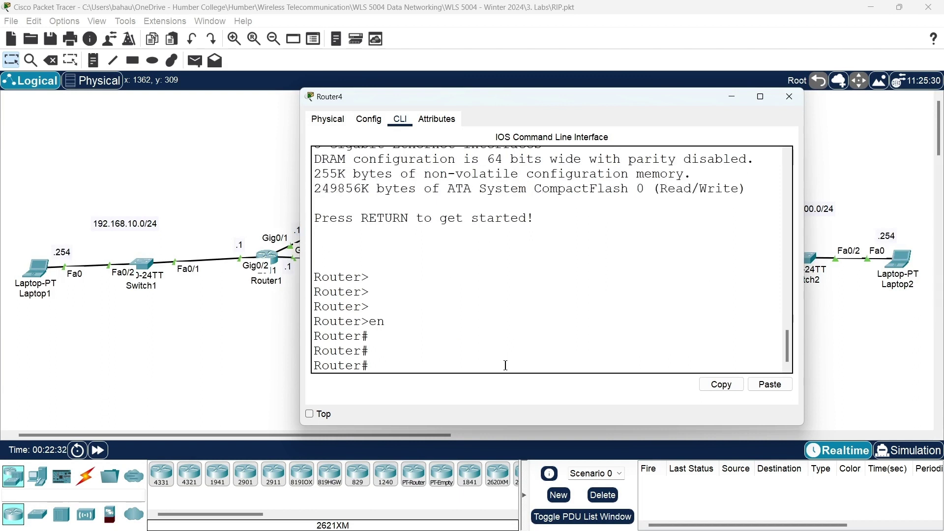
Enter global configuration mode on Router4 with configure terminal
{"action": "type", "text": "conf"}
{"action": "key", "text": "Tab"}
{"action": "type", "text": "t"}
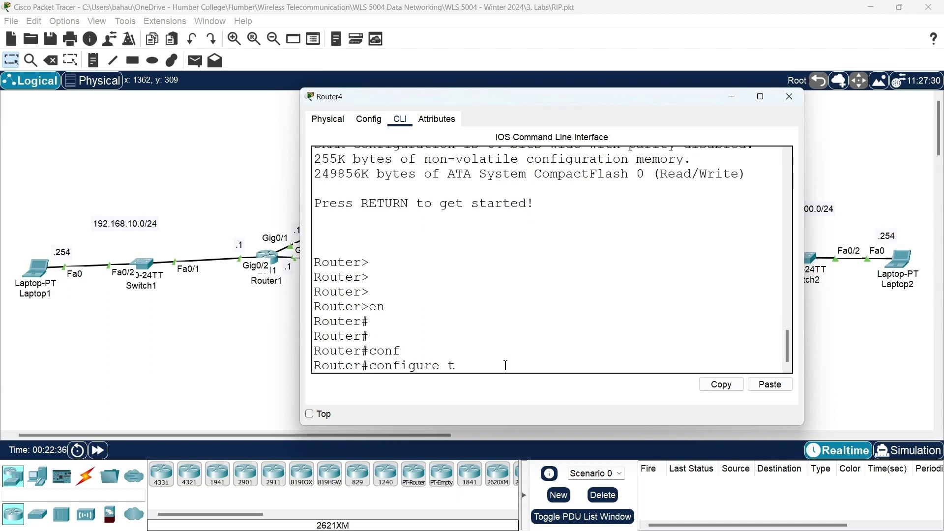
{"action": "type", "text": "e"}
{"action": "key", "text": "Tab"}
{"action": "key", "text": "Return"}
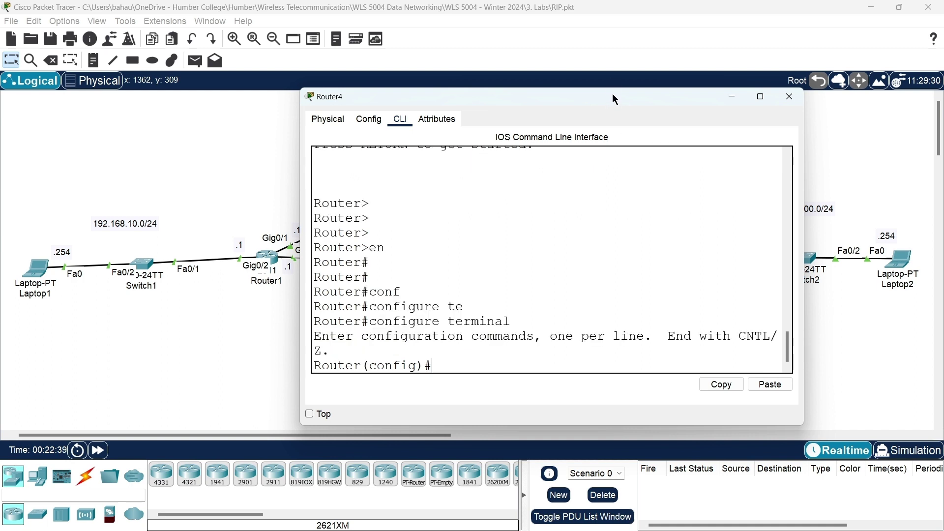
Move the Router4 window clear of its links in the topology and enter interface configuration for GigabitEthernet 0/0
{"action": "left_click_drag", "start_coordinate": [613, 95], "coordinate": [418, 127]}
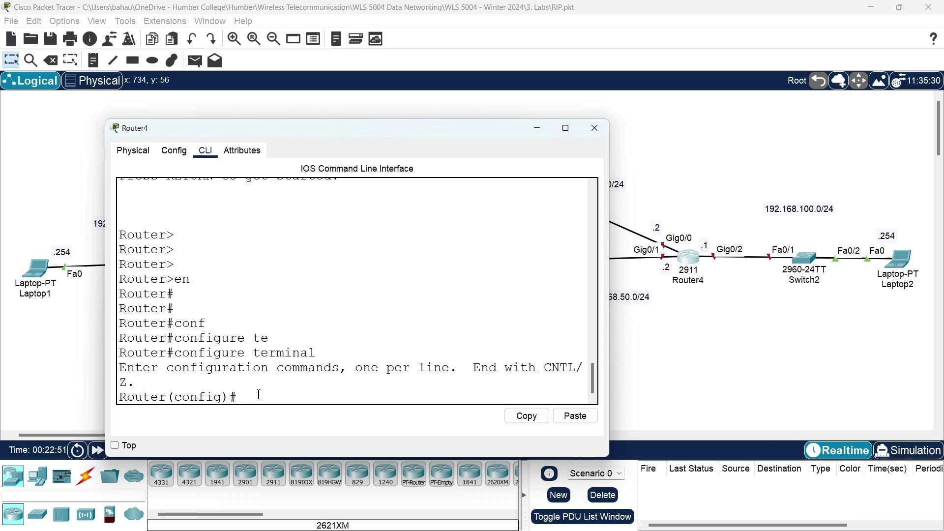
{"action": "type", "text": "int"}
{"action": "key", "text": "Tab"}
{"action": "type", "text": "gi"}
{"action": "key", "text": "Tab"}
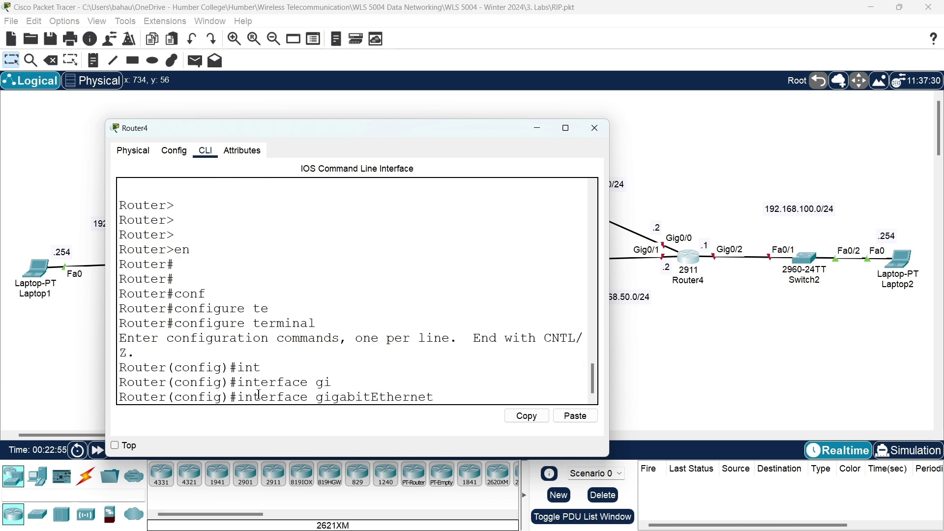
{"action": "type", "text": "0/0"}
{"action": "key", "text": "Return"}
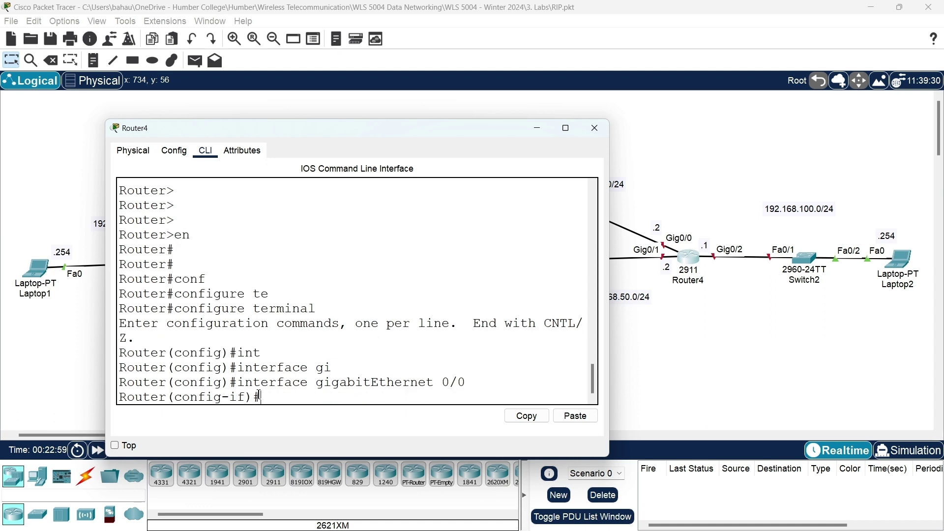
Check Router4's link to Router5 in the topology and assign 192.168.60.2 with mask 255.255.255.0 to GigabitEthernet 0/0
{"action": "type", "text": "ip add"}
{"action": "key", "text": "Tab"}
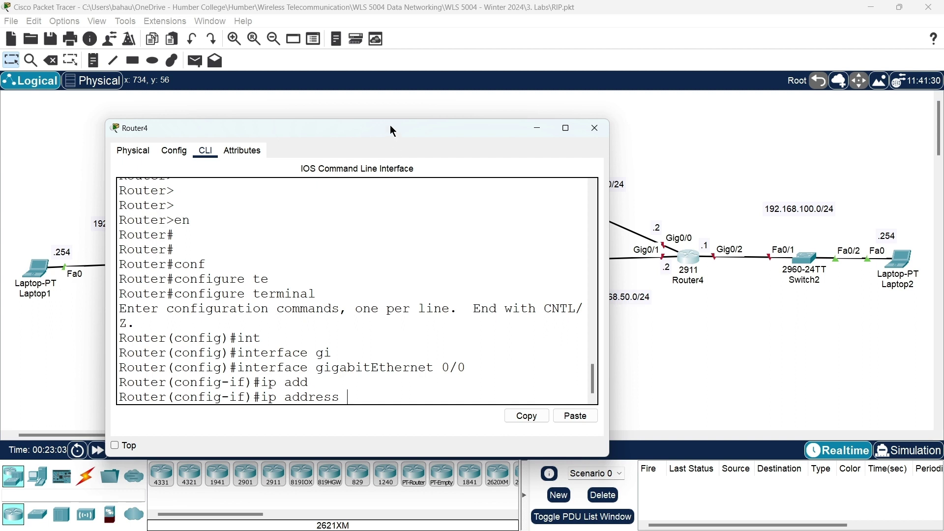
{"action": "left_click_drag", "start_coordinate": [392, 130], "coordinate": [379, 241]}
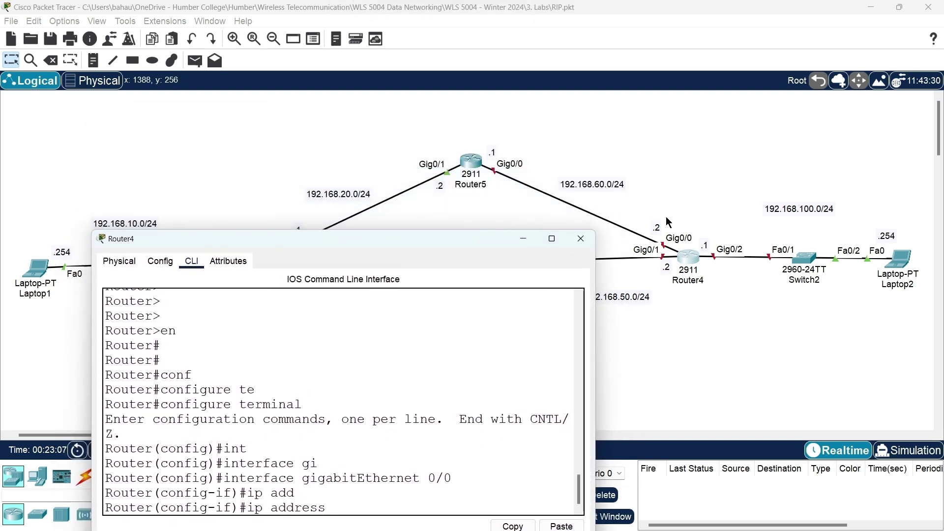
{"action": "left_click_drag", "start_coordinate": [444, 239], "coordinate": [402, 90]}
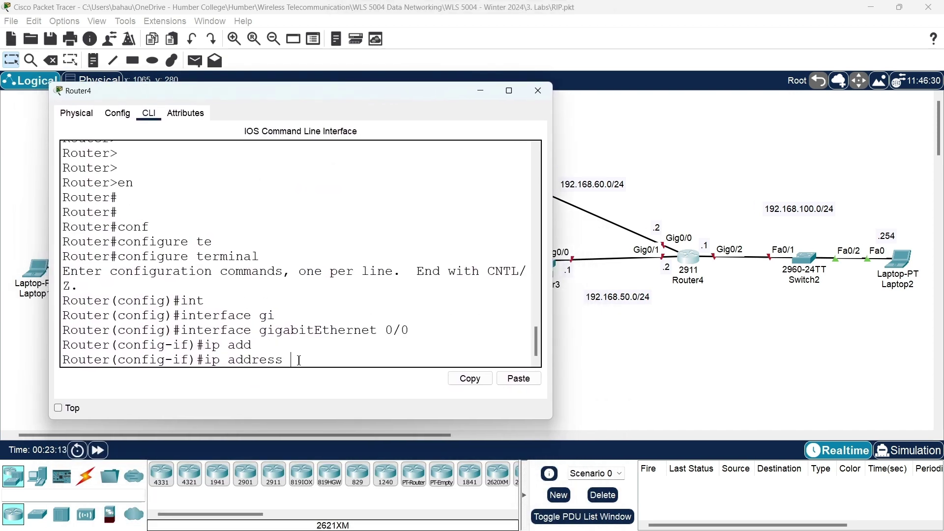
{"action": "type", "text": "192.168.60."}
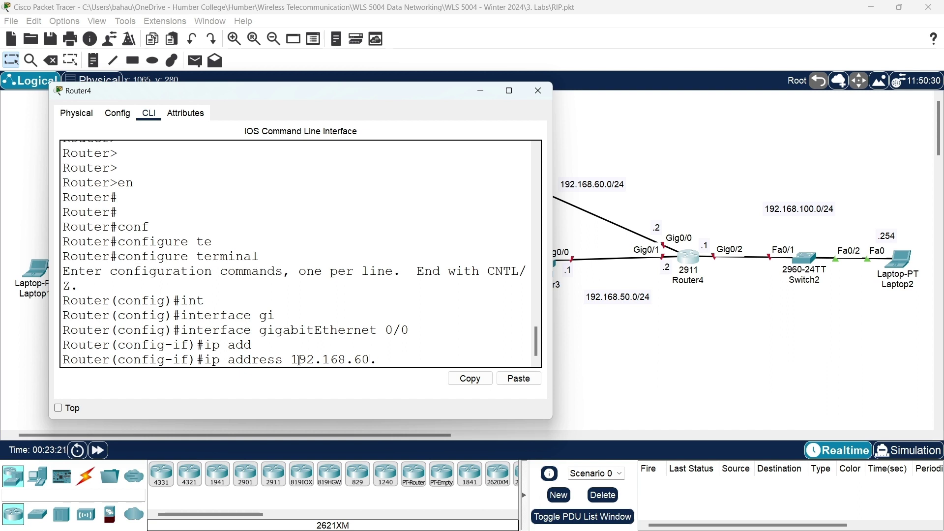
{"action": "type", "text": "2 255.255.2"}
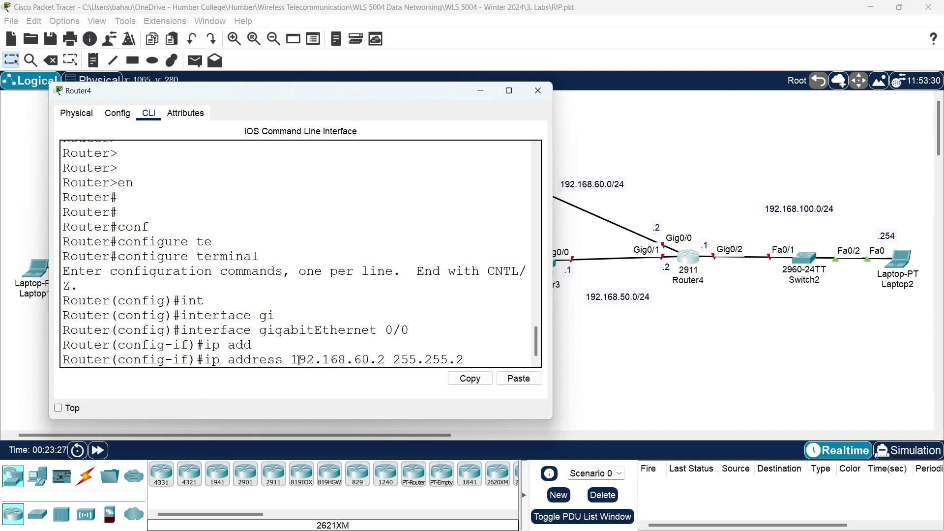
{"action": "type", "text": "55.0"}
{"action": "key", "text": "Return"}
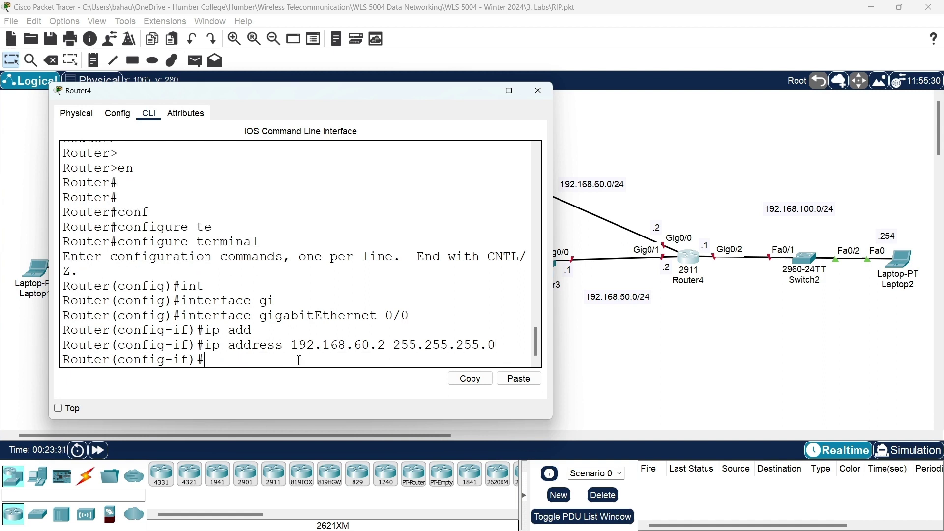
Enable Router4's GigabitEthernet 0/0 with the no shutdown command
{"action": "type", "text": "no sh"}
{"action": "key", "text": "Tab"}
{"action": "key", "text": "Return"}
{"action": "key", "text": "Return"}
{"action": "key", "text": "Return"}
{"action": "key", "text": "Return"}
{"action": "key", "text": "Return"}
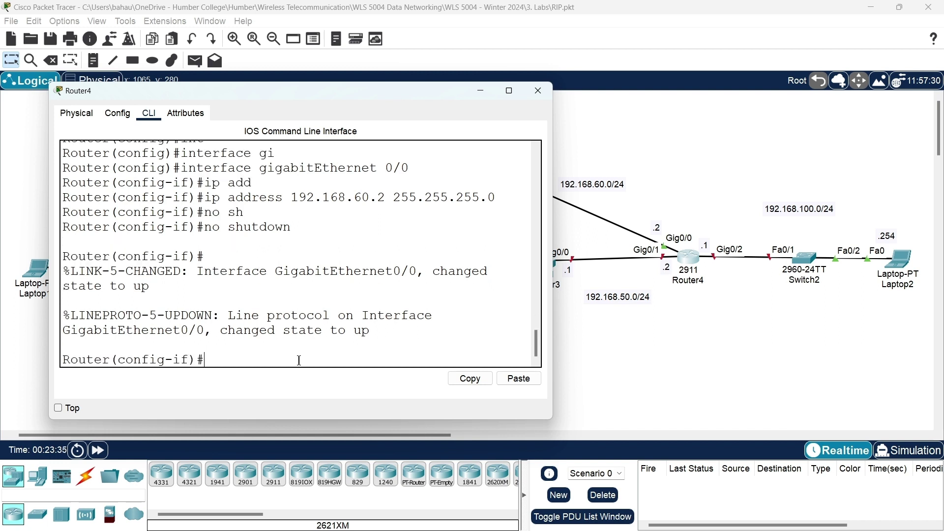
Leave the current interface on Router4 and enter interface configuration for GigabitEthernet 0/1
{"action": "type", "text": "exit"}
{"action": "key", "text": "Return"}
{"action": "key", "text": "Return"}
{"action": "key", "text": "Return"}
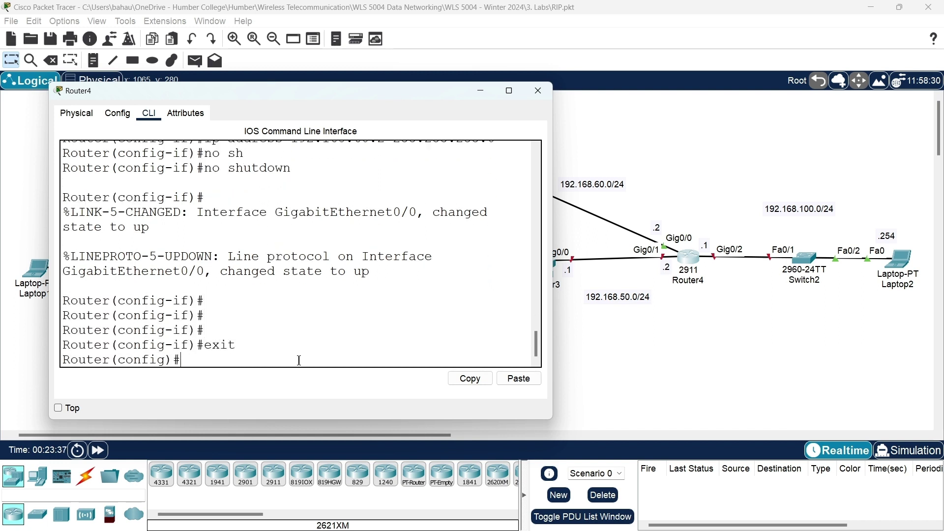
{"action": "key", "text": "Up"}
{"action": "key", "text": "Up"}
{"action": "key", "text": "Up"}
{"action": "key", "text": "Up"}
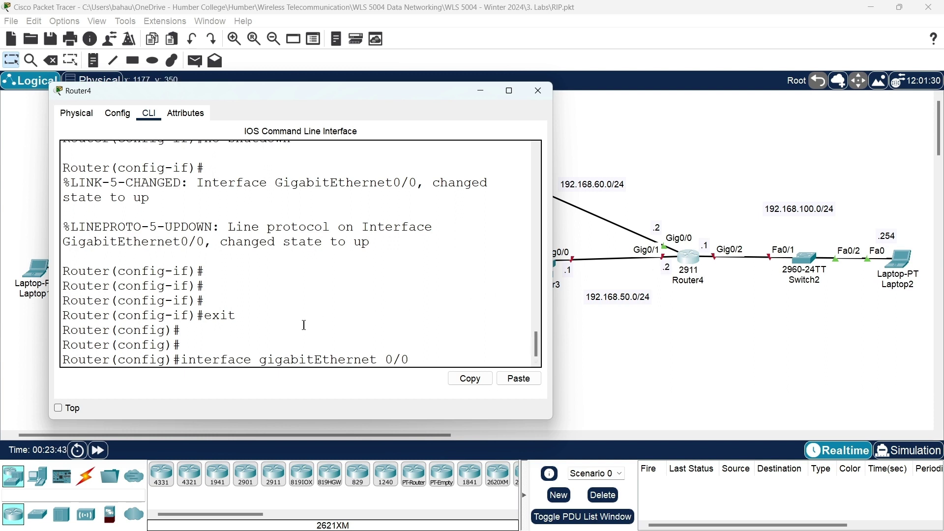
{"action": "key", "text": "BackSpace"}
{"action": "type", "text": "1"}
{"action": "key", "text": "Return"}
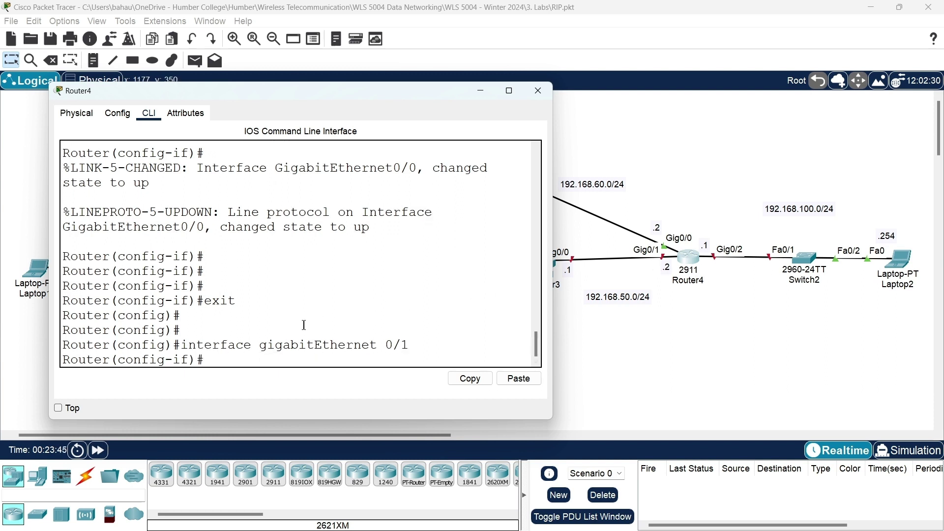
Assign IP address 192.168.50.2 with mask 255.255.255.0 to Router4's GigabitEthernet 0/1
{"action": "key", "text": "Up"}
{"action": "key", "text": "Up"}
{"action": "key", "text": "Up"}
{"action": "key", "text": "Up"}
{"action": "key", "text": "Up"}
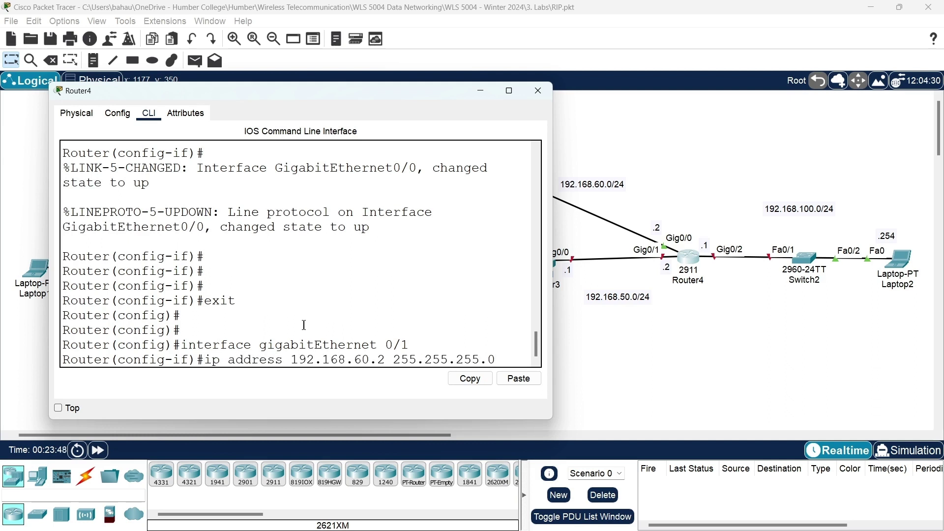
{"action": "key", "text": "Left"}
{"action": "key", "text": "Left"}
{"action": "key", "text": "Left"}
{"action": "key", "text": "Left"}
{"action": "key", "text": "Left"}
{"action": "key", "text": "BackSpace"}
{"action": "type", "text": "5"}
{"action": "key", "text": "Return"}
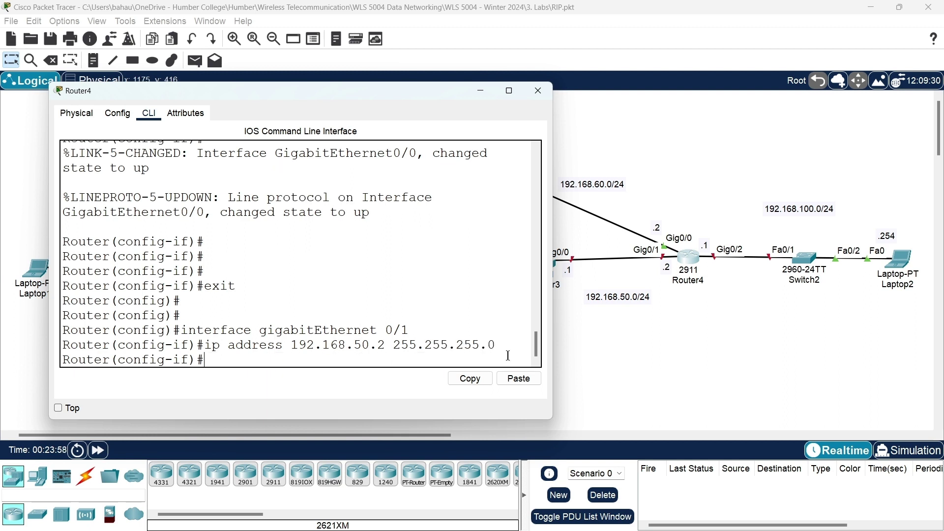
Enable Router4's GigabitEthernet 0/1 with the no shutdown command
{"action": "type", "text": "no shu"}
{"action": "key", "text": "Tab"}
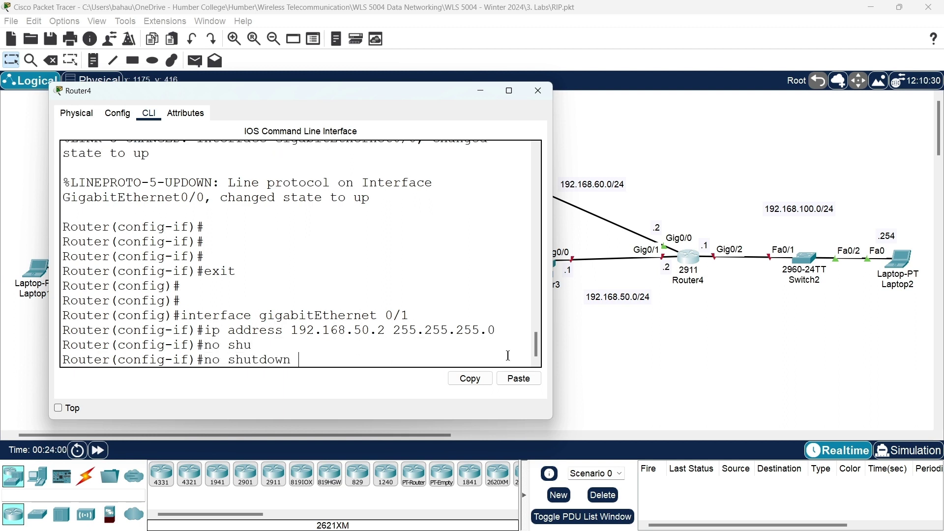
{"action": "key", "text": "Return"}
{"action": "key", "text": "Return"}
{"action": "key", "text": "Return"}
{"action": "key", "text": "Return"}
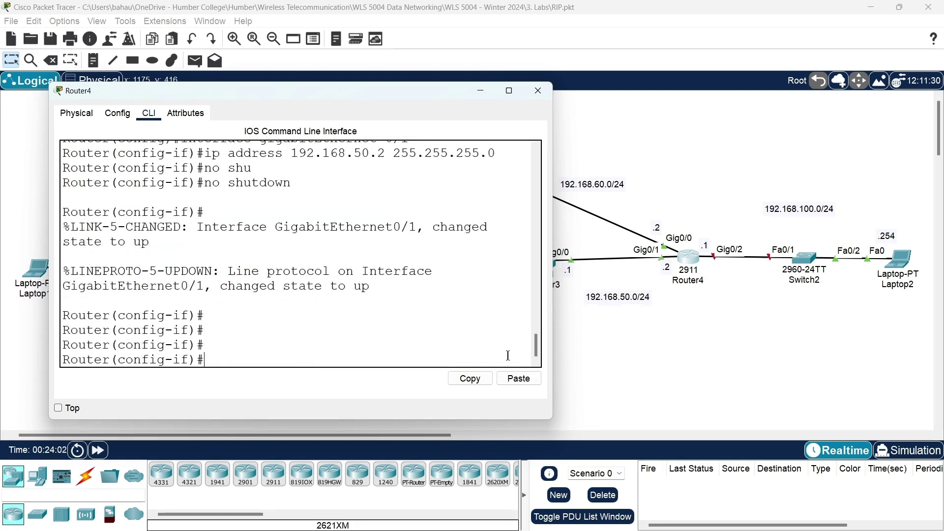
Leave the current interface on Router4 and enter interface configuration for GigabitEthernet 0/2
{"action": "type", "text": "exit"}
{"action": "key", "text": "Return"}
{"action": "key", "text": "Return"}
{"action": "key", "text": "Return"}
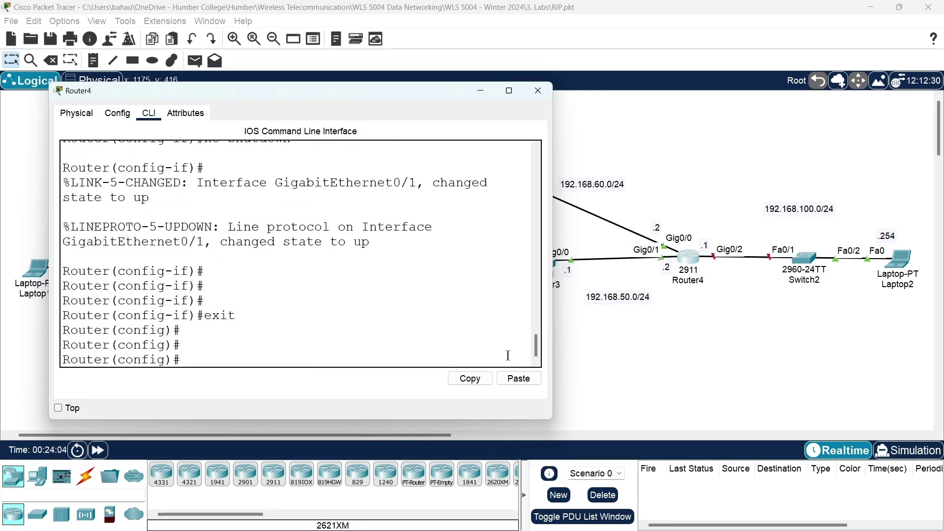
{"action": "key", "text": "Up"}
{"action": "key", "text": "Up"}
{"action": "key", "text": "Up"}
{"action": "key", "text": "Up"}
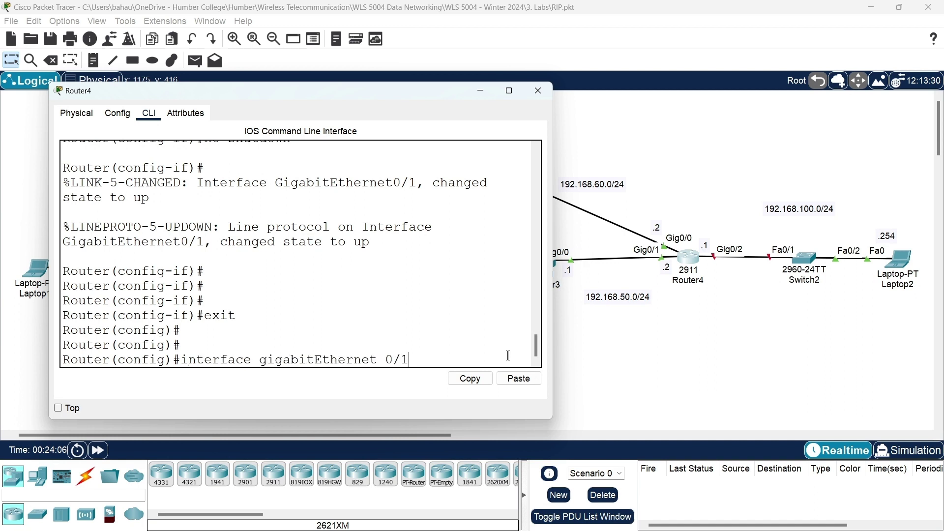
{"action": "key", "text": "BackSpace"}
{"action": "type", "text": "2"}
{"action": "key", "text": "Return"}
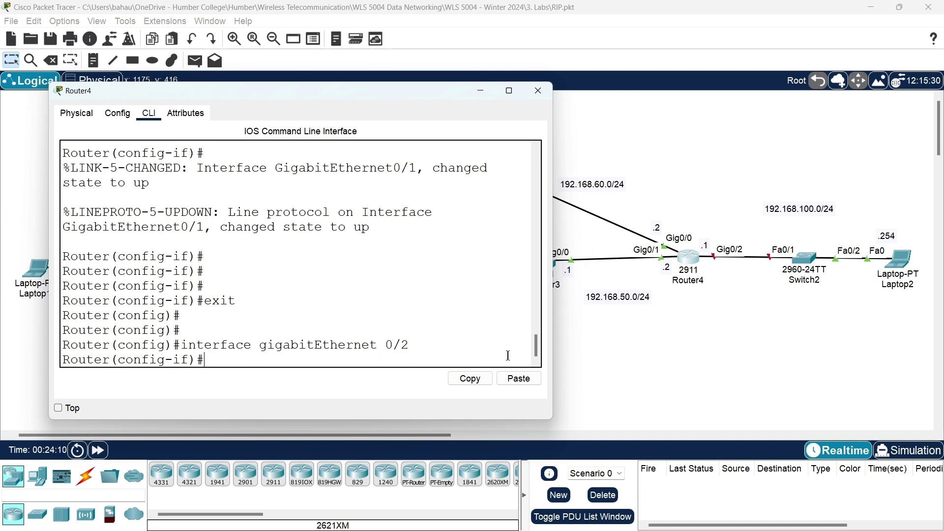
Assign IP address 192.168.100.1 with mask 255.255.255.0 to Router4's GigabitEthernet 0/2
{"action": "key", "text": "Up"}
{"action": "key", "text": "Up"}
{"action": "key", "text": "Up"}
{"action": "key", "text": "Up"}
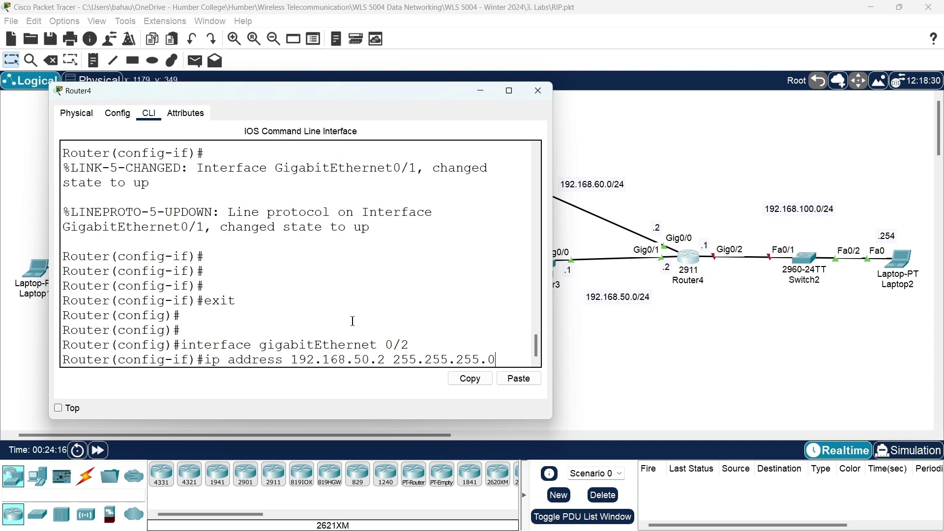
{"action": "key", "text": "Left"}
{"action": "key", "text": "Left"}
{"action": "key", "text": "Left"}
{"action": "key", "text": "Left"}
{"action": "key", "text": "Left"}
{"action": "key", "text": "Left"}
{"action": "key", "text": "Left"}
{"action": "key", "text": "Left"}
{"action": "key", "text": "Left"}
{"action": "key", "text": "Left"}
{"action": "key", "text": "Left"}
{"action": "key", "text": "Left"}
{"action": "key", "text": "Left"}
{"action": "key", "text": "Left"}
{"action": "key", "text": "Left"}
{"action": "key", "text": "Left"}
{"action": "key", "text": "Left"}
{"action": "key", "text": "Left"}
{"action": "key", "text": "Left"}
{"action": "key", "text": "Left"}
{"action": "key", "text": "Left"}
{"action": "key", "text": "Left"}
{"action": "key", "text": "BackSpace"}
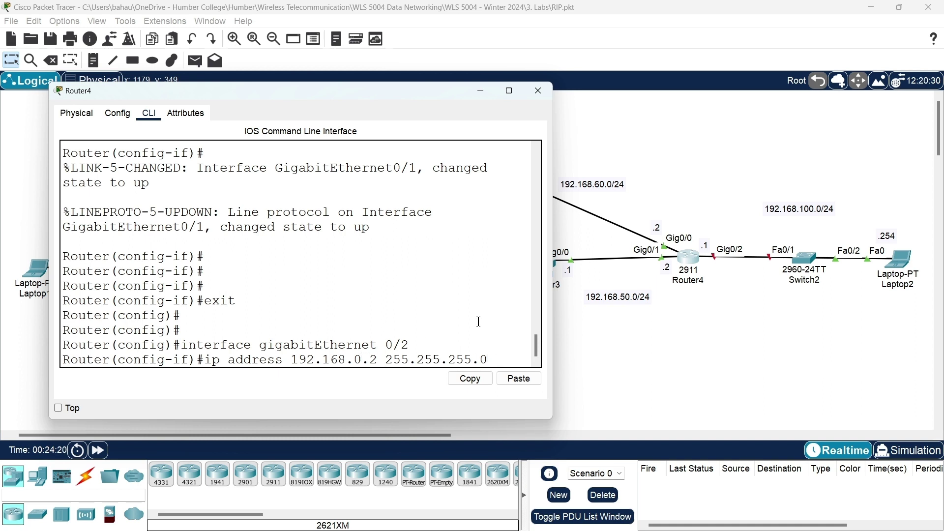
{"action": "type", "text": "10"}
{"action": "key", "text": "Right"}
{"action": "key", "text": "Right"}
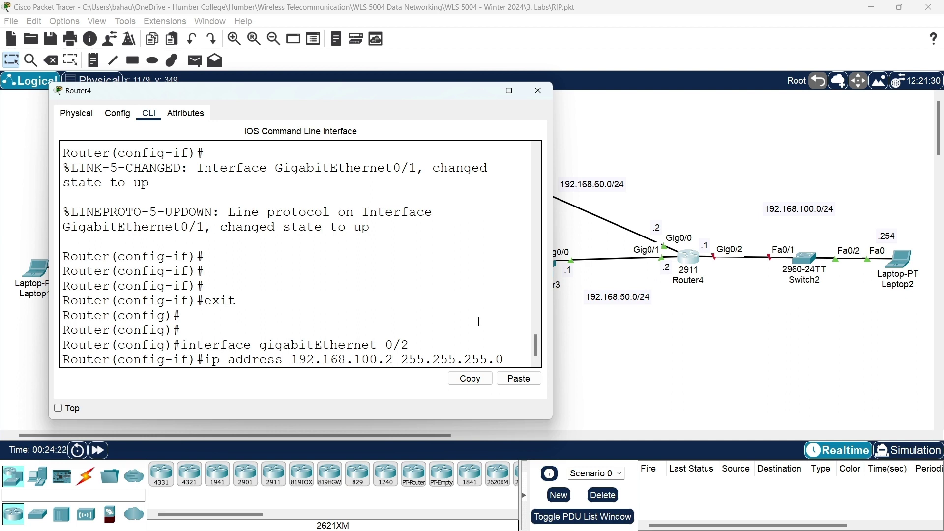
{"action": "key", "text": "BackSpace"}
{"action": "type", "text": "1"}
{"action": "key", "text": "Return"}
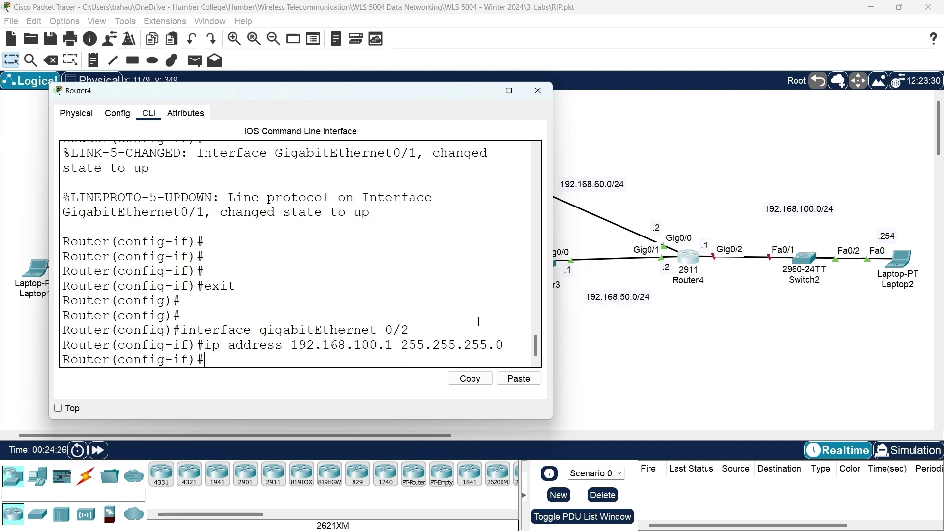
Enable Router4's GigabitEthernet 0/2 with the no shutdown command
{"action": "type", "text": "no sh"}
{"action": "key", "text": "Tab"}
{"action": "key", "text": "Return"}
{"action": "key", "text": "Return"}
{"action": "key", "text": "Return"}
{"action": "key", "text": "Return"}
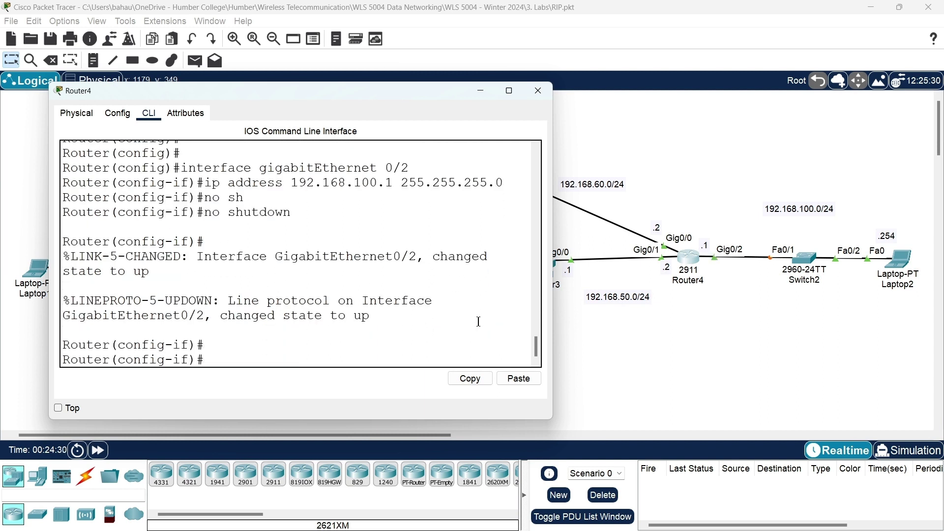
Exit interface and global configuration on Router4 to return to privileged EXEC mode
{"action": "type", "text": "exit"}
{"action": "key", "text": "Return"}
{"action": "type", "text": "exit"}
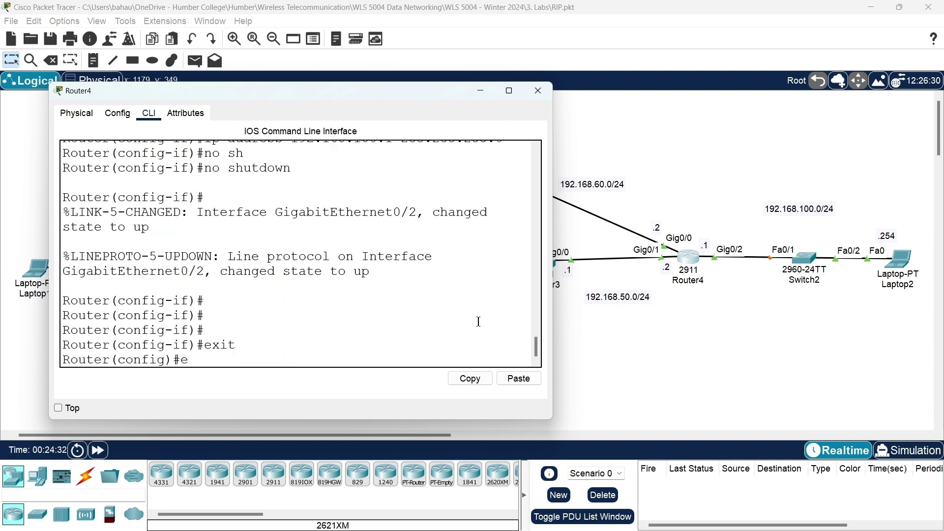
{"action": "key", "text": "Return"}
{"action": "key", "text": "Return"}
{"action": "key", "text": "Return"}
{"action": "key", "text": "Return"}
{"action": "key", "text": "Return"}
{"action": "key", "text": "Return"}
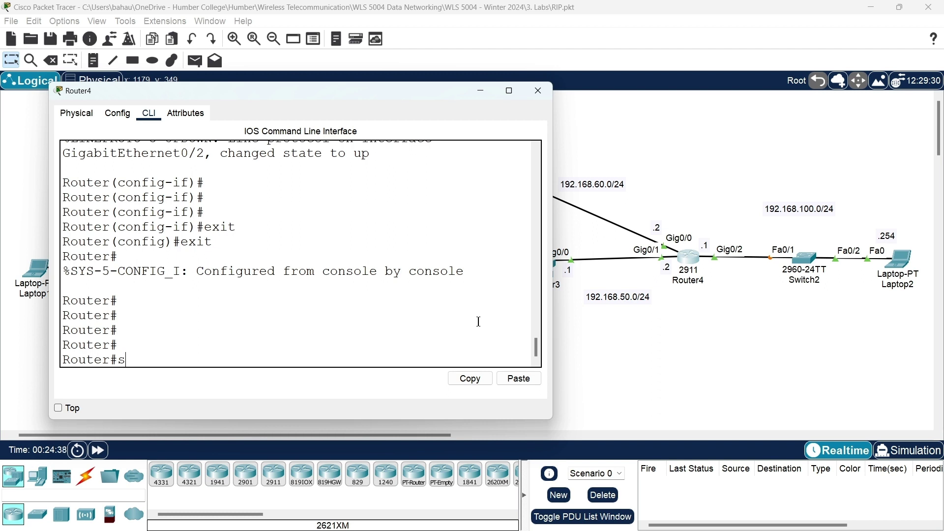
Check Router4's interface addresses and status with show ip int bri, and close the router's window
{"action": "type", "text": "sh"}
{"action": "key", "text": "Tab"}
{"action": "type", "text": "i"}
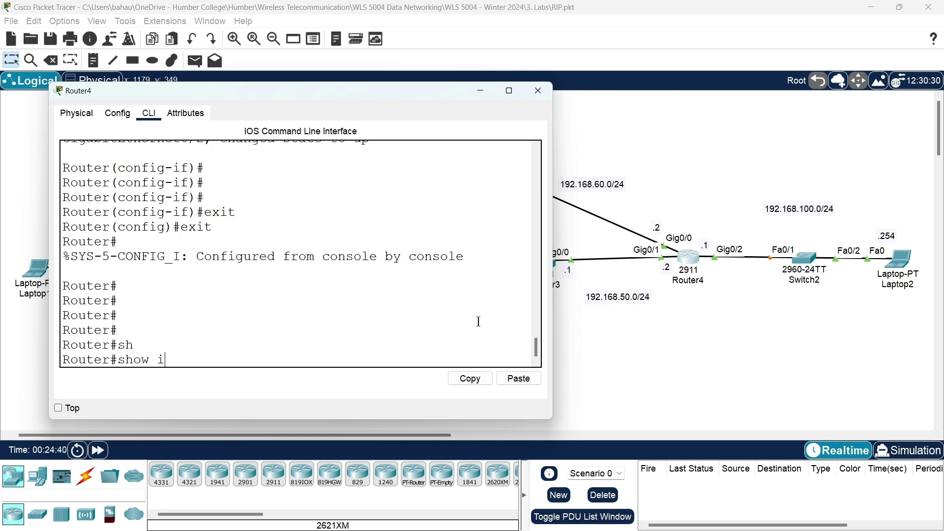
{"action": "type", "text": "p int bri"}
{"action": "key", "text": "Return"}
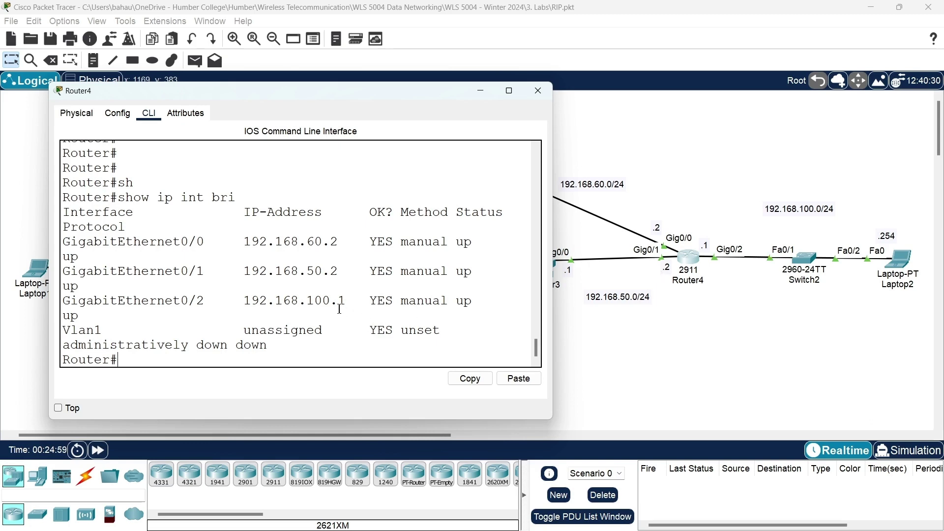
{"action": "left_click", "coordinate": [538, 90]}
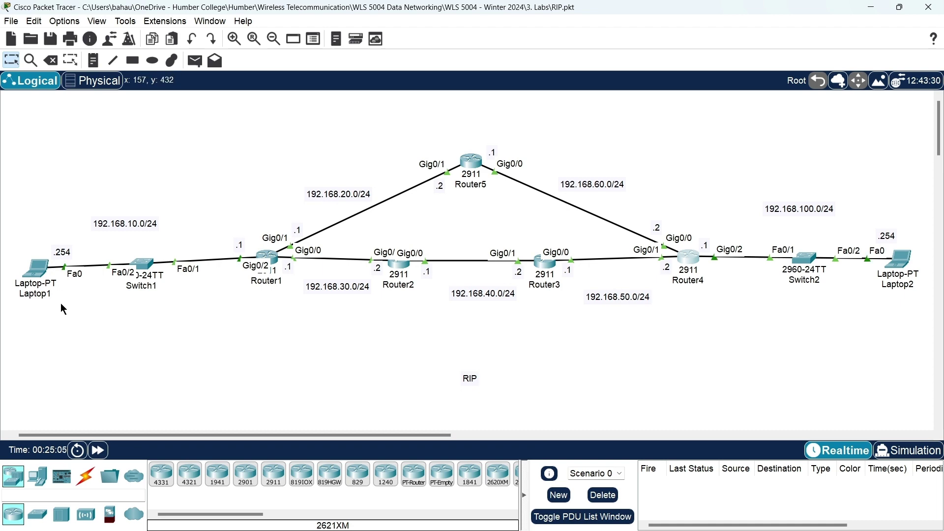
Open Laptop1's IP Configuration and move its window clear of the 192.168.10.0/24 part of the topology
{"action": "left_click", "coordinate": [37, 275]}
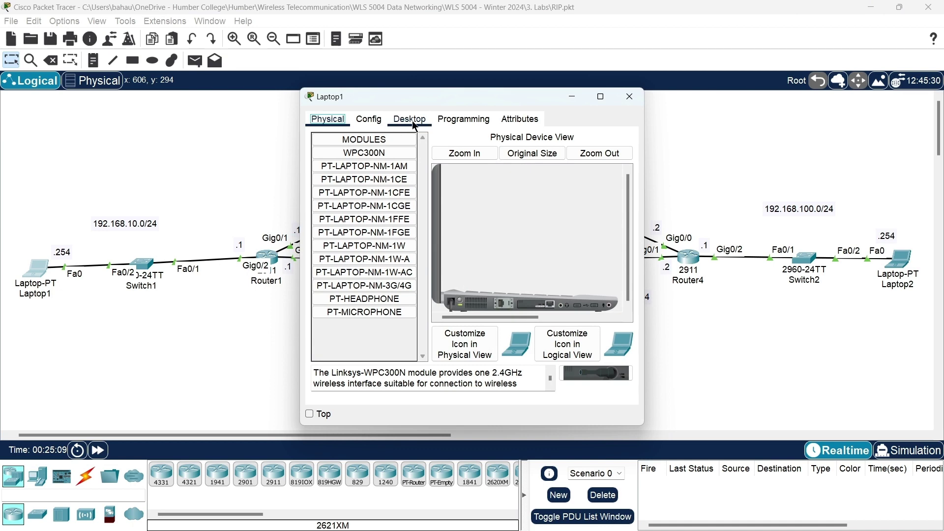
{"action": "left_click", "coordinate": [414, 120]}
{"action": "left_click", "coordinate": [348, 184]}
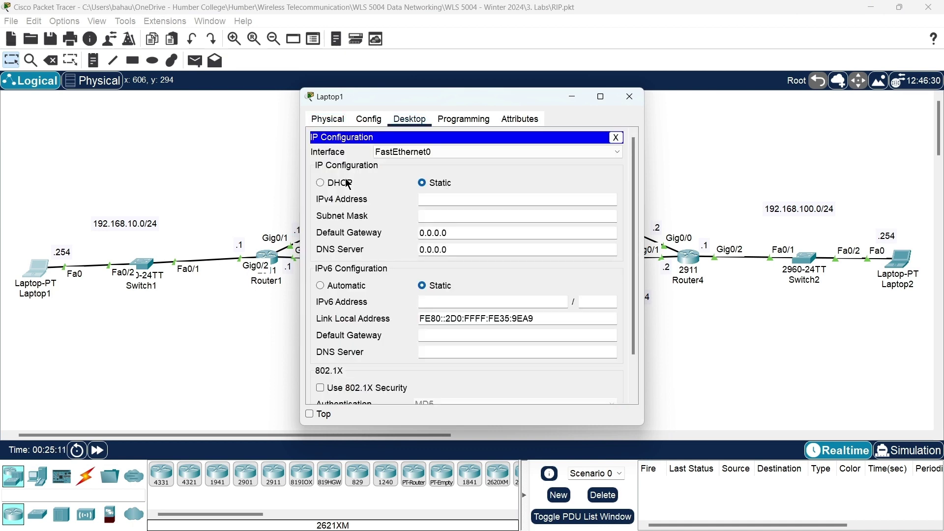
{"action": "left_click_drag", "start_coordinate": [448, 98], "coordinate": [616, 93]}
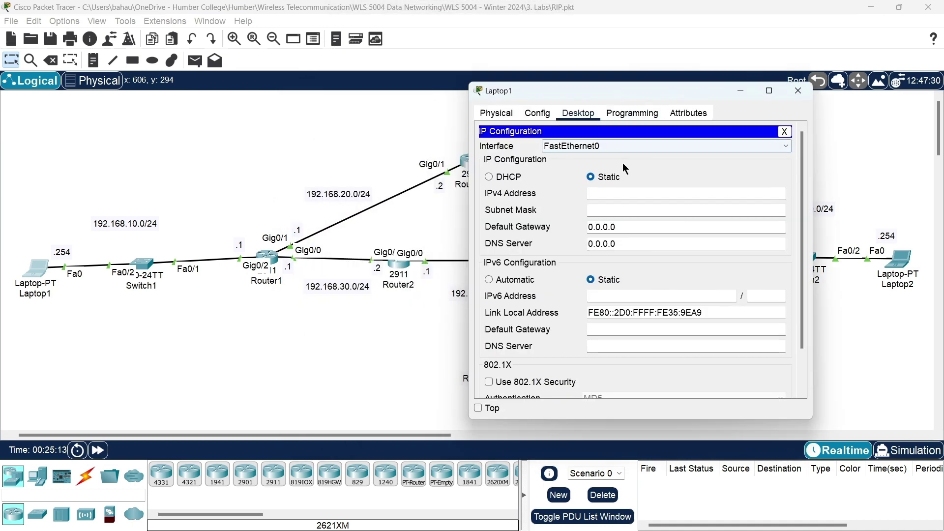
{"action": "left_click", "coordinate": [609, 177]}
{"action": "left_click", "coordinate": [601, 208]}
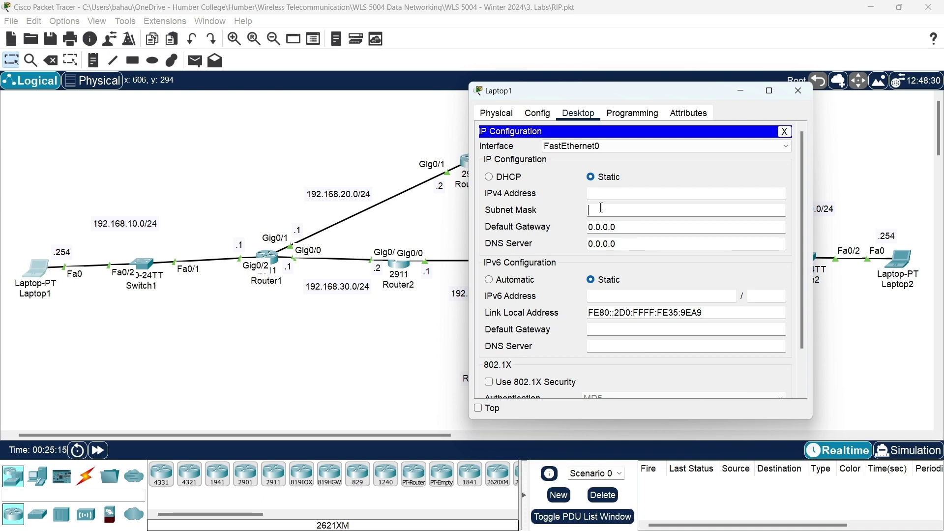
{"action": "type", "text": "192.168.10.254"}
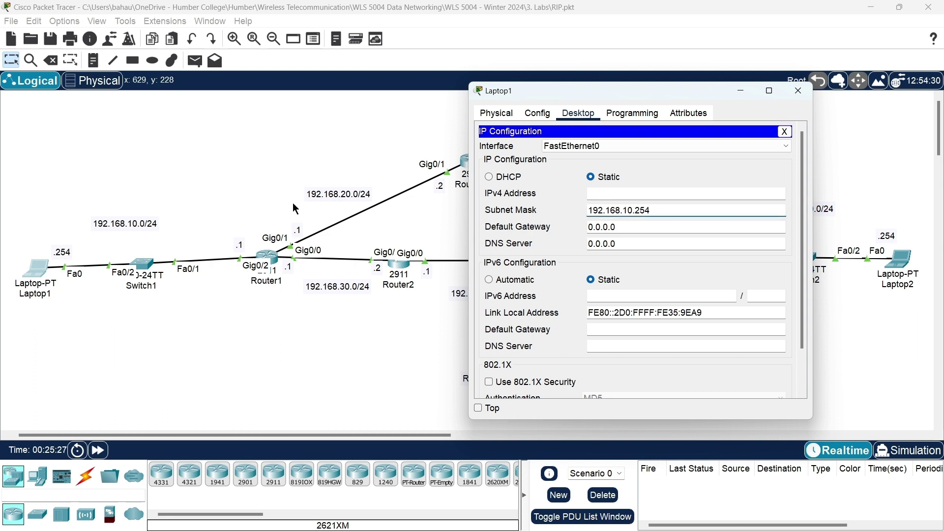
{"action": "left_click", "coordinate": [645, 226]}
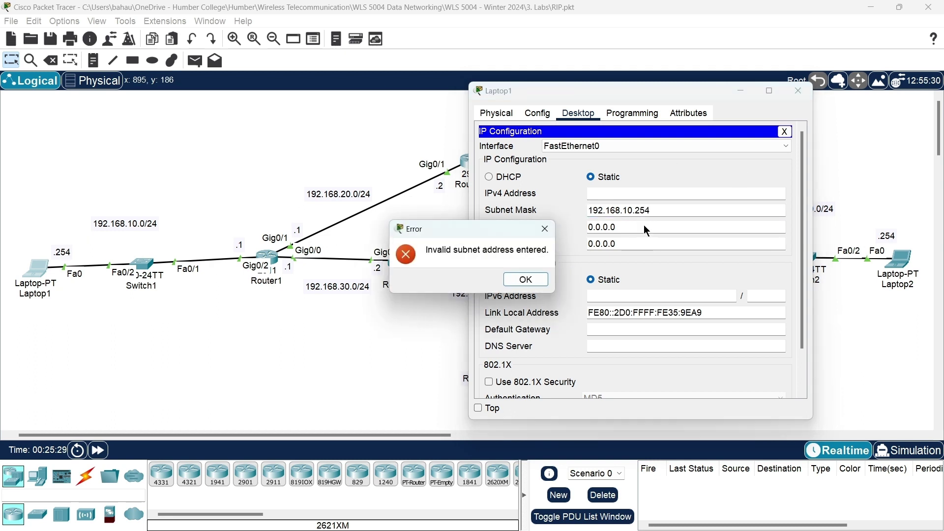
{"action": "left_click", "coordinate": [521, 288]}
Give Laptop1 the static IPv4 address 192.168.10.254 with subnet mask 255.255.255.0
{"action": "left_click", "coordinate": [604, 194]}
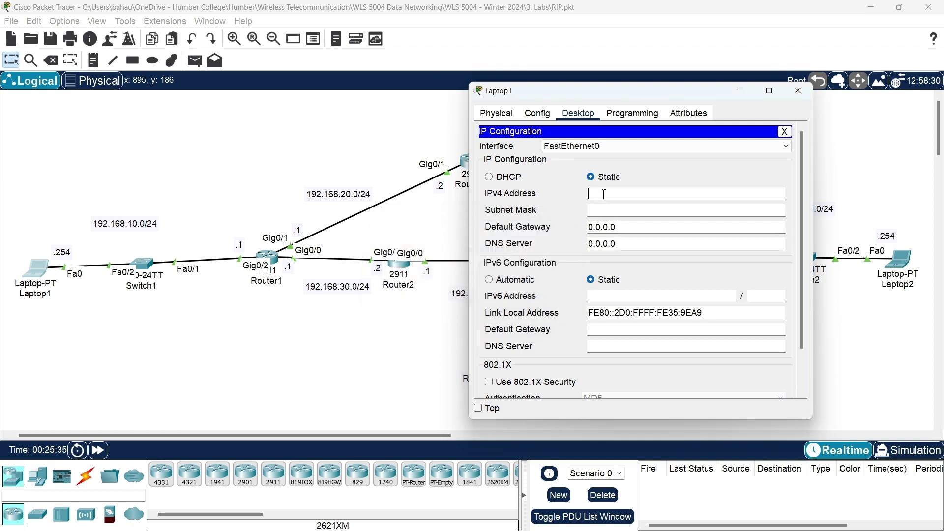
{"action": "type", "text": "192.168"}
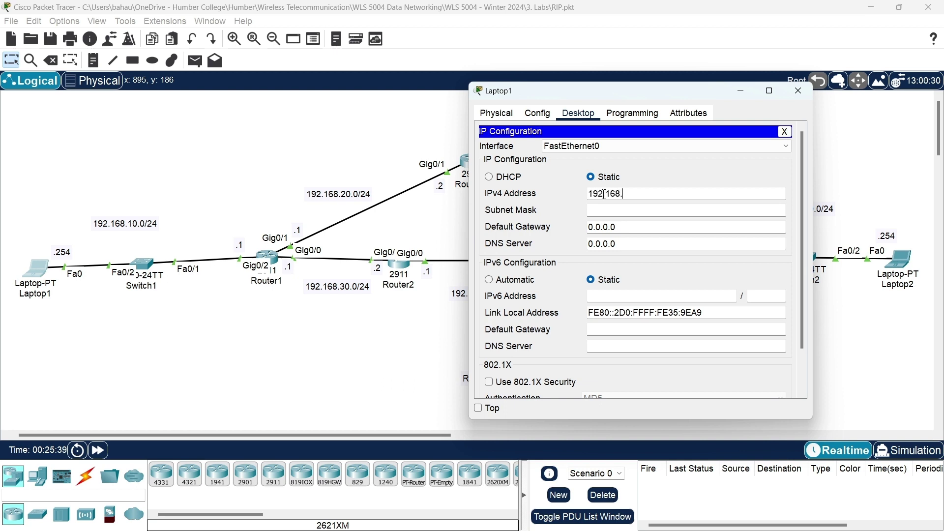
{"action": "type", "text": ".10.254"}
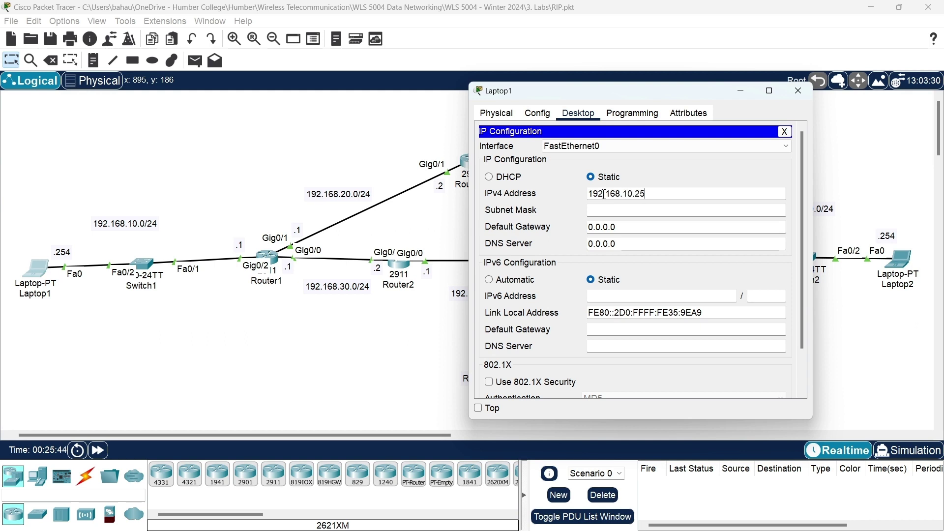
{"action": "left_click", "coordinate": [619, 206]}
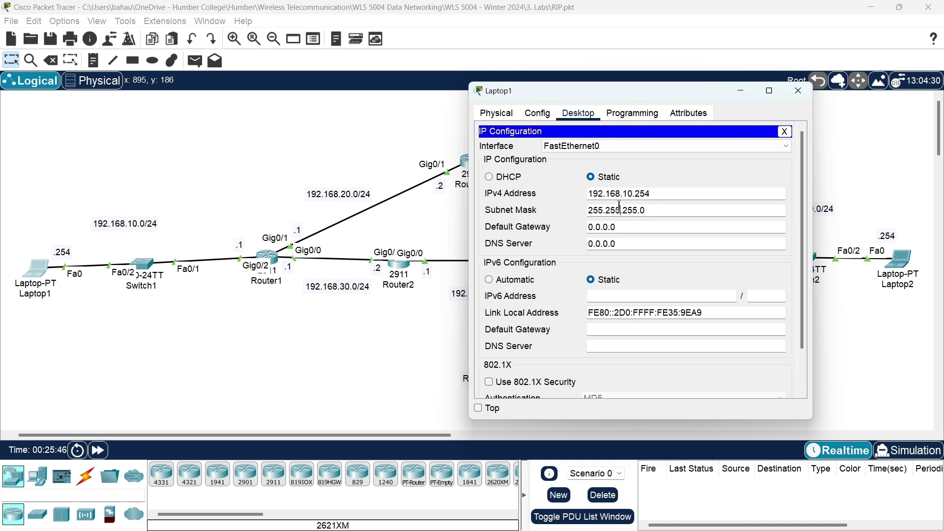
Set Laptop1's default gateway to 192.168.10.1 and close its configuration window
{"action": "left_click", "coordinate": [637, 226]}
{"action": "key", "text": "BackSpace"}
{"action": "key", "text": "BackSpace"}
{"action": "key", "text": "BackSpace"}
{"action": "key", "text": "BackSpace"}
{"action": "key", "text": "BackSpace"}
{"action": "key", "text": "BackSpace"}
{"action": "key", "text": "BackSpace"}
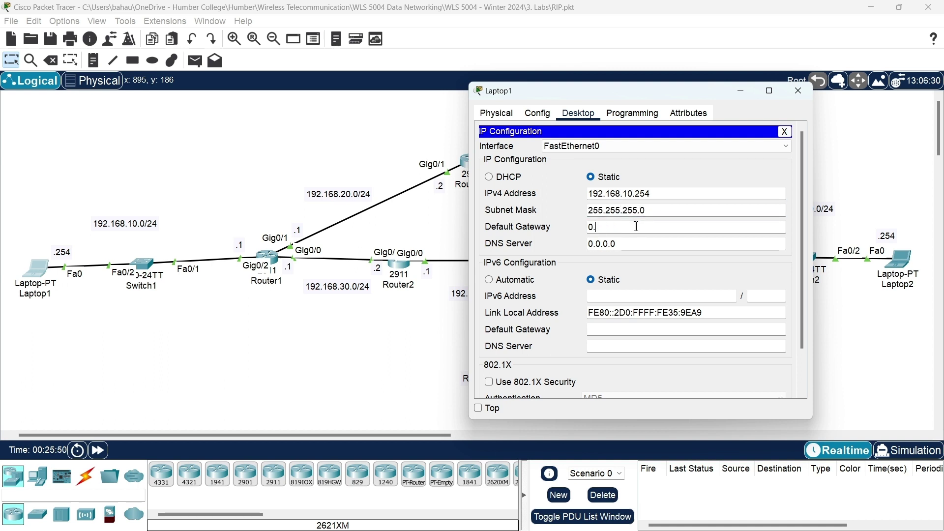
{"action": "type", "text": "192"}
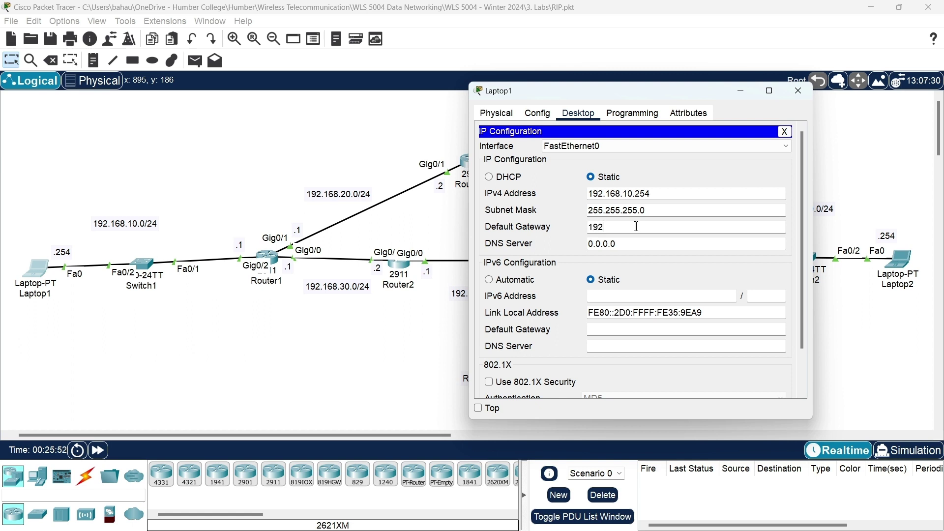
{"action": "type", "text": ".168.10.1"}
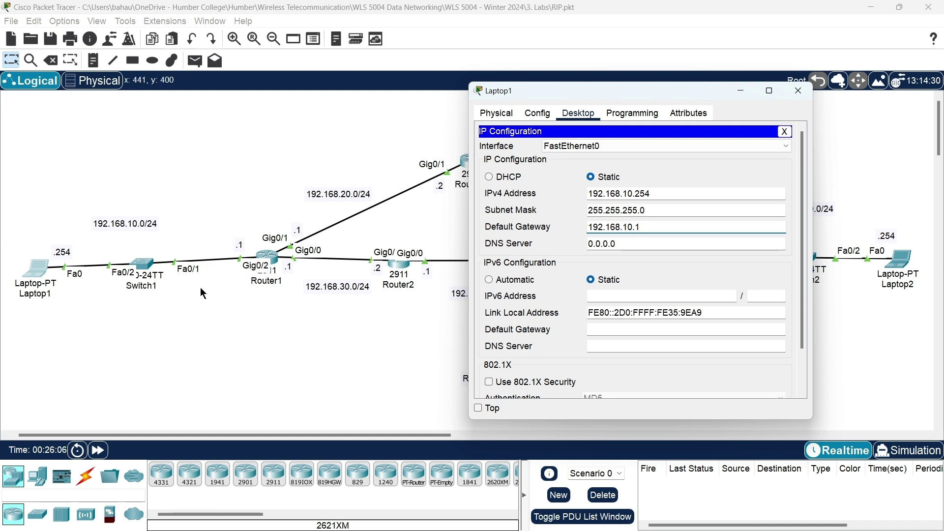
{"action": "scroll", "coordinate": [672, 241], "scroll_direction": "down", "scroll_amount": 3}
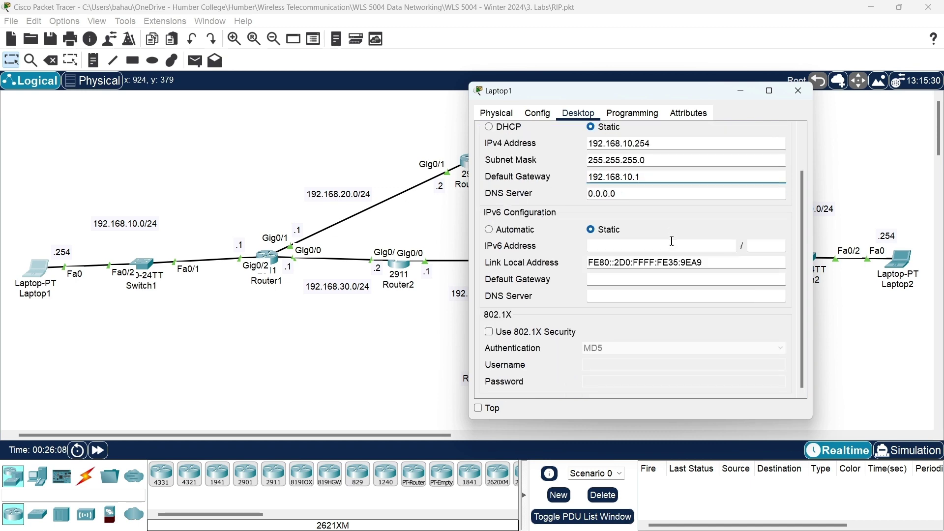
{"action": "scroll", "coordinate": [765, 130], "scroll_direction": "up", "scroll_amount": 3}
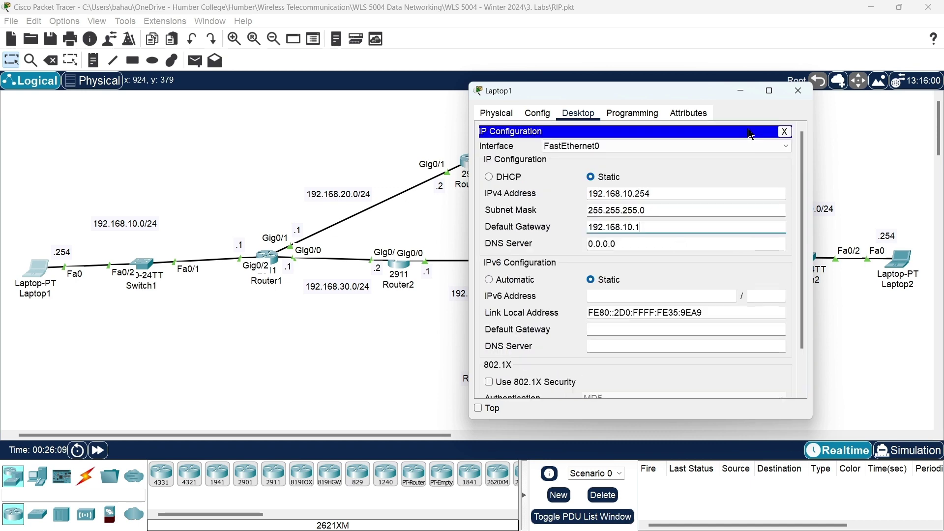
{"action": "left_click", "coordinate": [785, 131]}
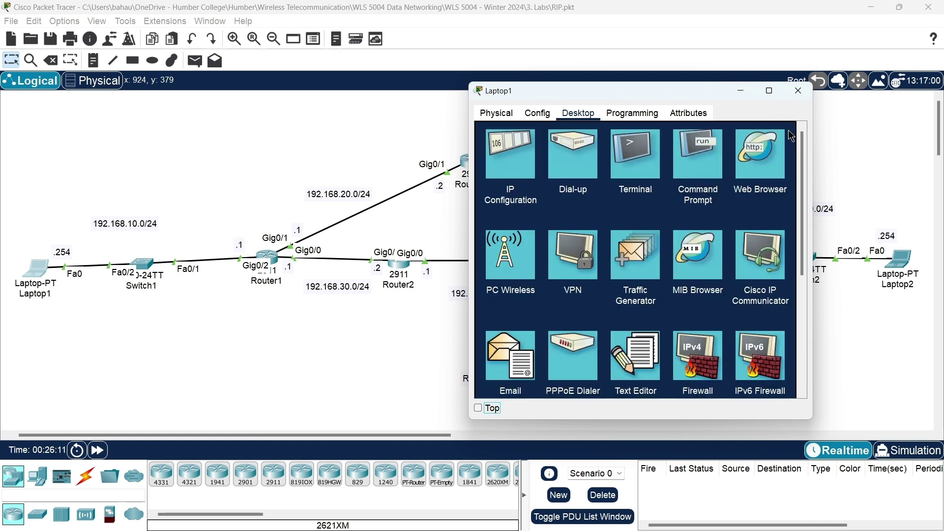
{"action": "left_click", "coordinate": [798, 92]}
Open Laptop2's IP Configuration, with its window moved clear of the 192.168.100.0/24 part of the topology
{"action": "left_click", "coordinate": [900, 264]}
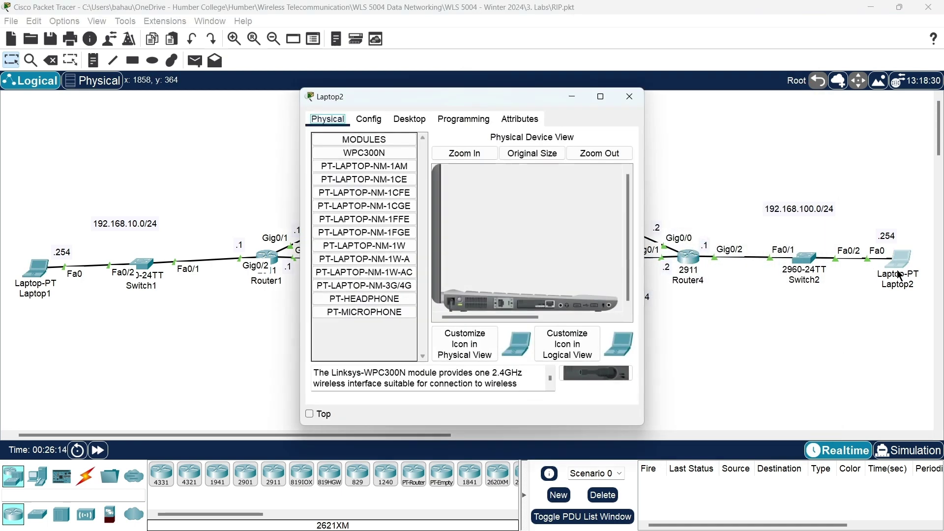
{"action": "left_click_drag", "start_coordinate": [458, 101], "coordinate": [222, 79]}
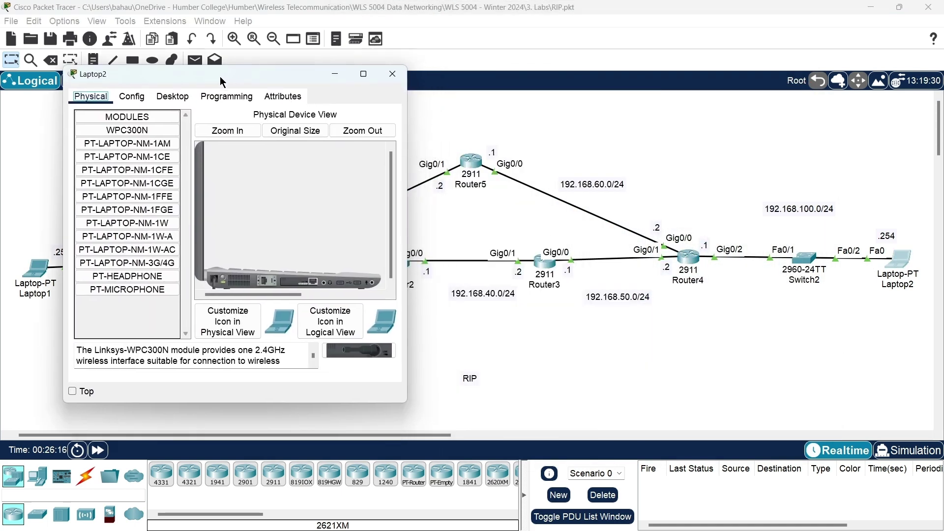
{"action": "left_click", "coordinate": [173, 98]}
{"action": "left_click", "coordinate": [120, 148]}
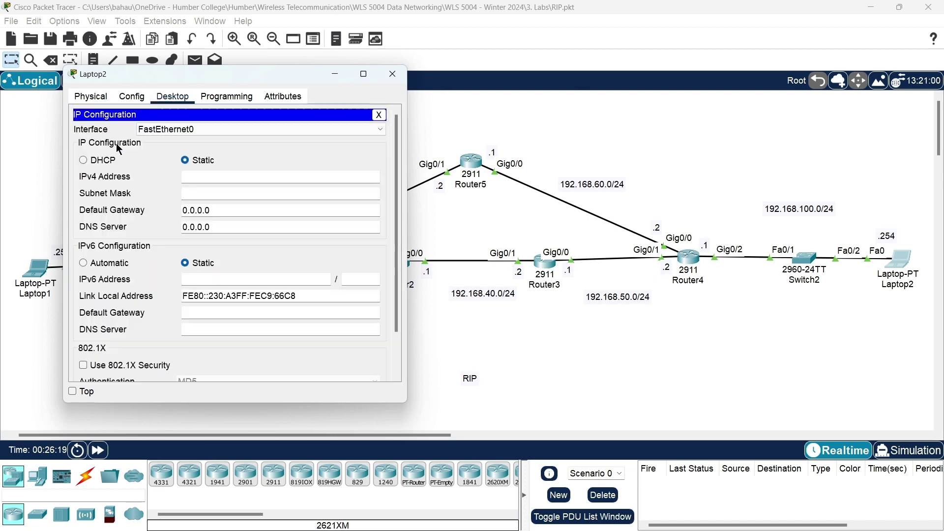
Give Laptop2 the static IPv4 address 192.168.100.254 with subnet mask 255.255.255.0
{"action": "left_click", "coordinate": [213, 175]}
{"action": "type", "text": "192.168.100."}
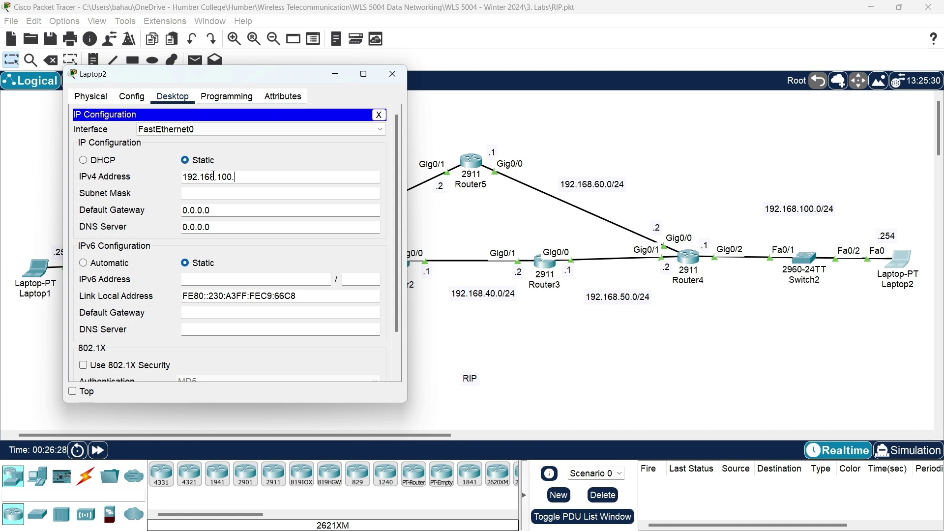
{"action": "type", "text": "254"}
{"action": "left_click", "coordinate": [200, 193]}
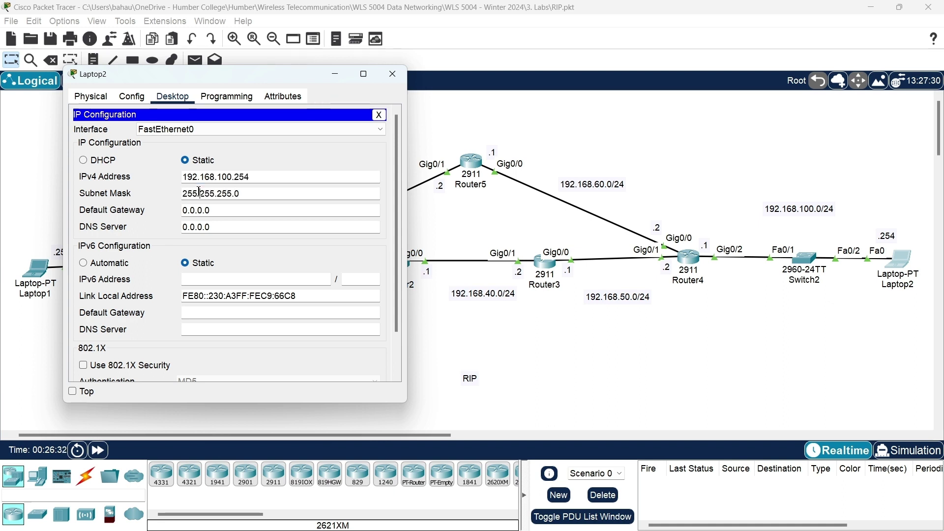
Set Laptop2's default gateway to 192.168.100.1 and close its configuration window
{"action": "left_click", "coordinate": [226, 211]}
{"action": "key", "text": "BackSpace"}
{"action": "key", "text": "BackSpace"}
{"action": "key", "text": "BackSpace"}
{"action": "key", "text": "BackSpace"}
{"action": "key", "text": "BackSpace"}
{"action": "key", "text": "BackSpace"}
{"action": "key", "text": "BackSpace"}
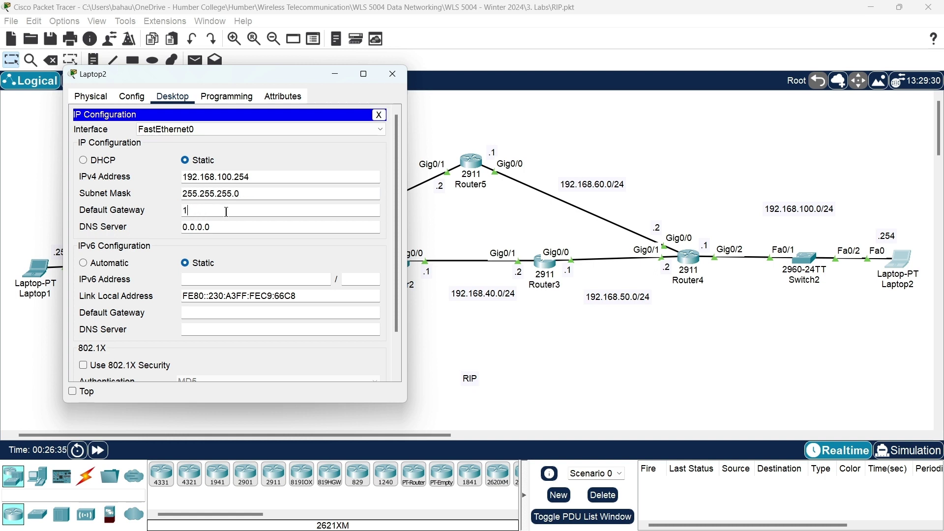
{"action": "type", "text": "192.168.100.1"}
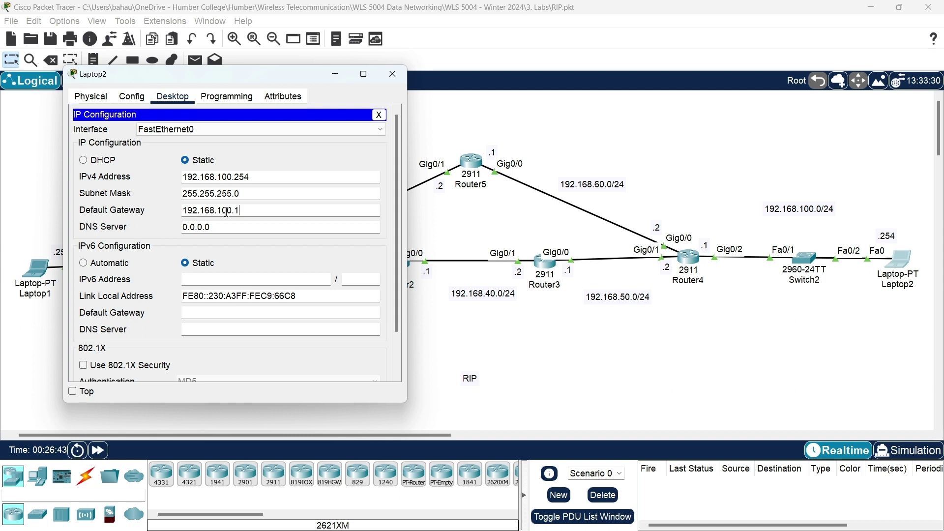
{"action": "left_click", "coordinate": [268, 368]}
{"action": "left_click", "coordinate": [393, 74]}
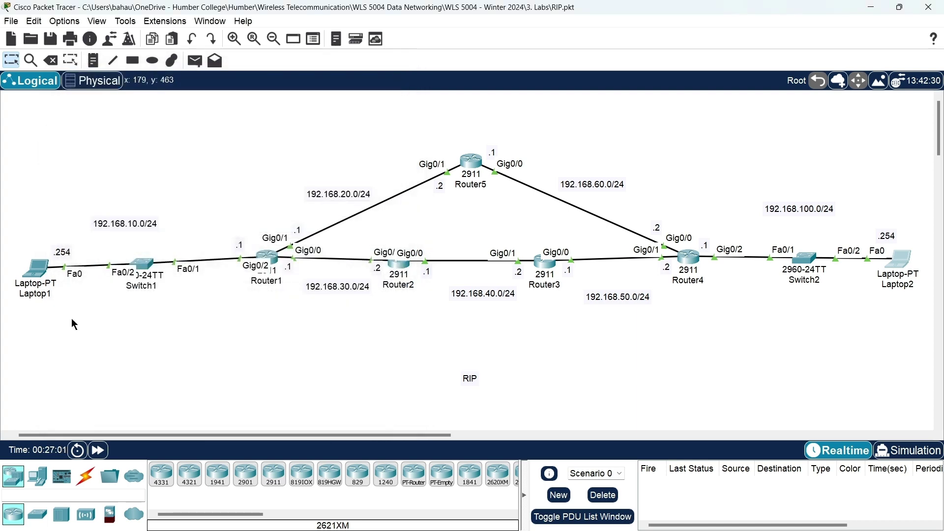
Ping Laptop2 at 192.168.100.254 from Laptop1's Command Prompt and close Laptop1's window
{"action": "left_click", "coordinate": [30, 281]}
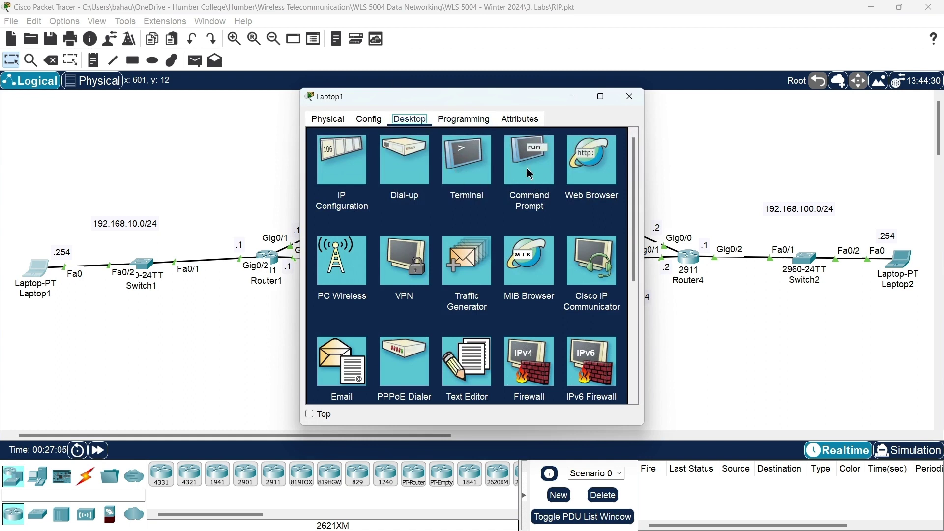
{"action": "left_click", "coordinate": [529, 173]}
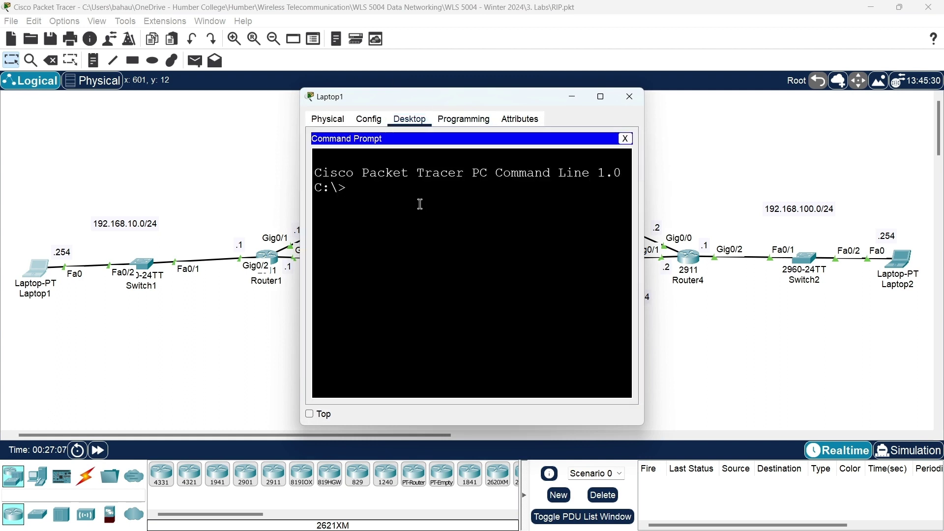
{"action": "type", "text": "ping 192.168.100"}
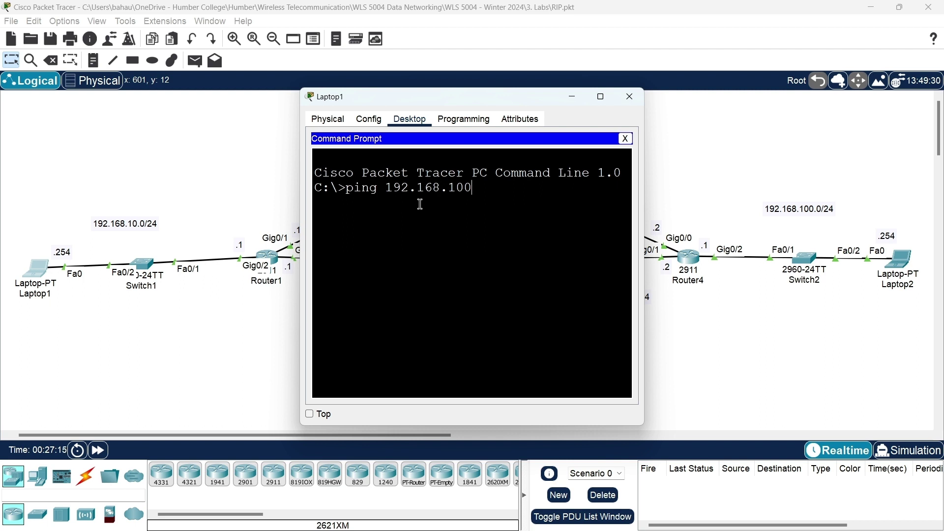
{"action": "type", "text": ".254"}
{"action": "key", "text": "Return"}
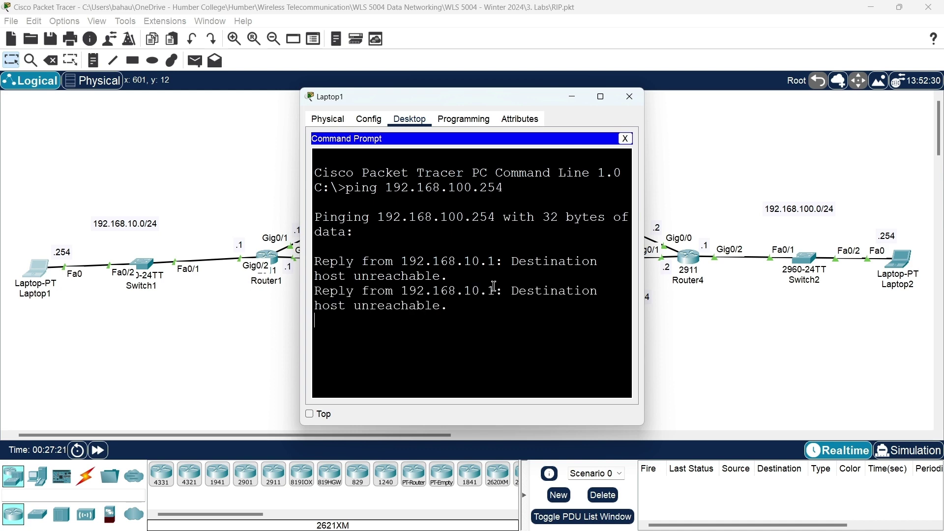
{"action": "left_click", "coordinate": [634, 104]}
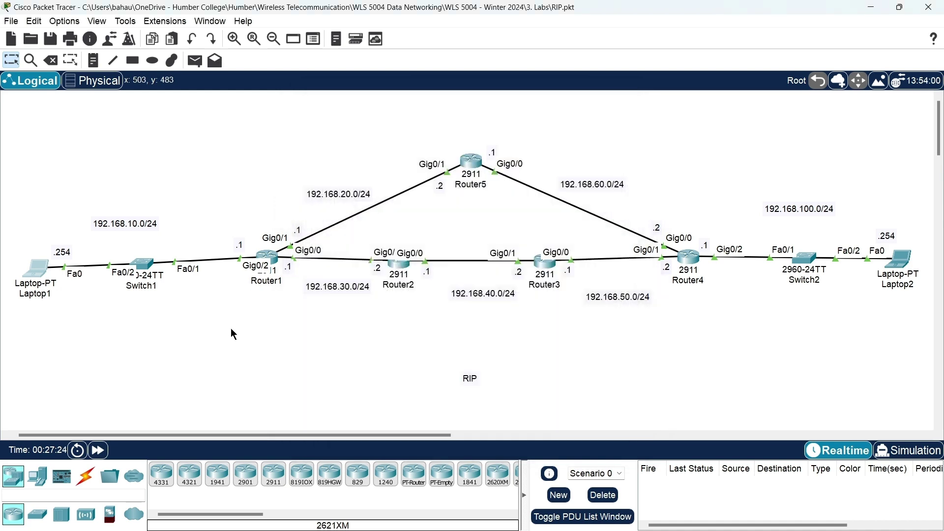
Open Router1's command-line interface and start a console session at the user-mode prompt
{"action": "left_click", "coordinate": [275, 256]}
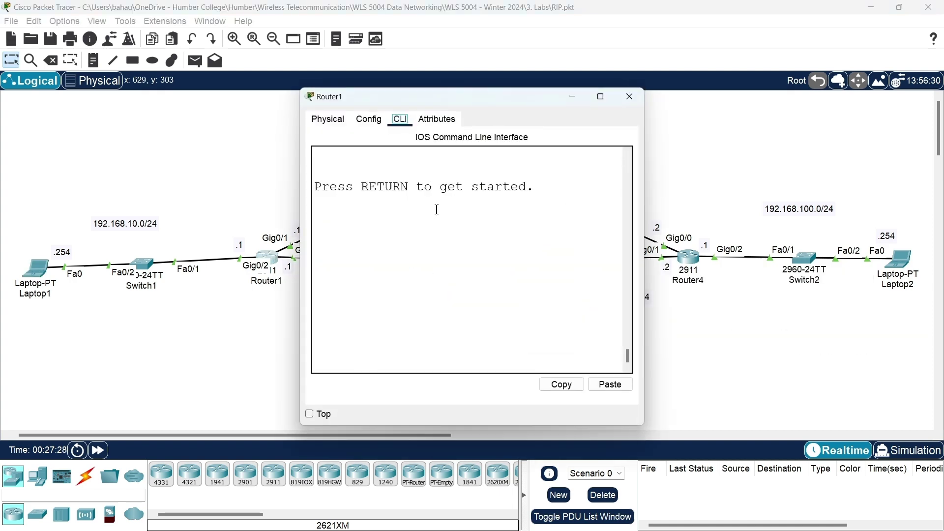
{"action": "key", "text": "Return"}
{"action": "key", "text": "Return"}
{"action": "key", "text": "Return"}
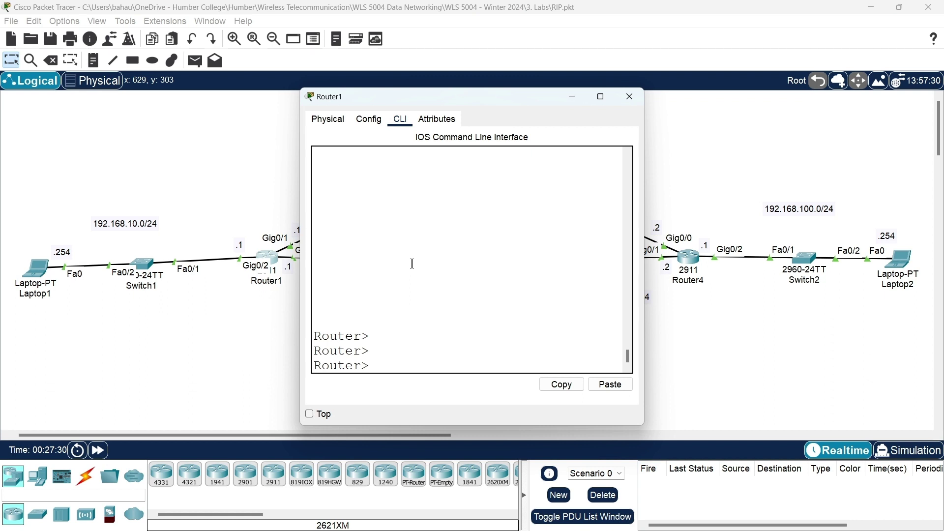
Enter privileged EXEC mode on Router1 and display its IP routing table, widening the window so each route fits on one line
{"action": "type", "text": "en"}
{"action": "key", "text": "Return"}
{"action": "type", "text": "sh ip "}
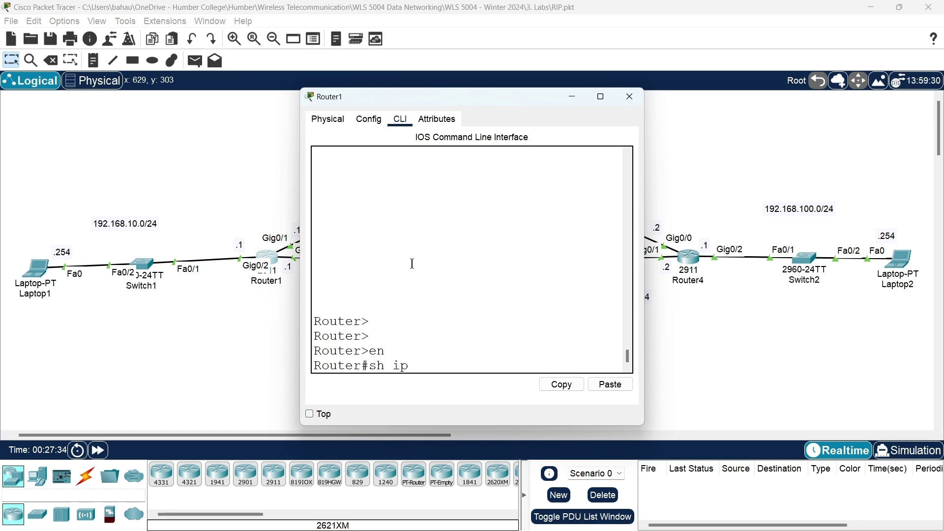
{"action": "type", "text": "rou"}
{"action": "key", "text": "Tab"}
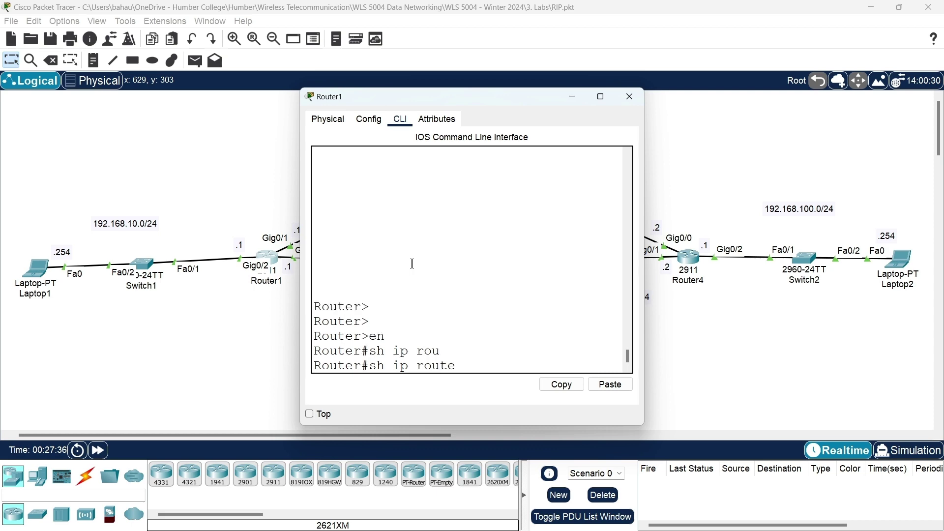
{"action": "key", "text": "Return"}
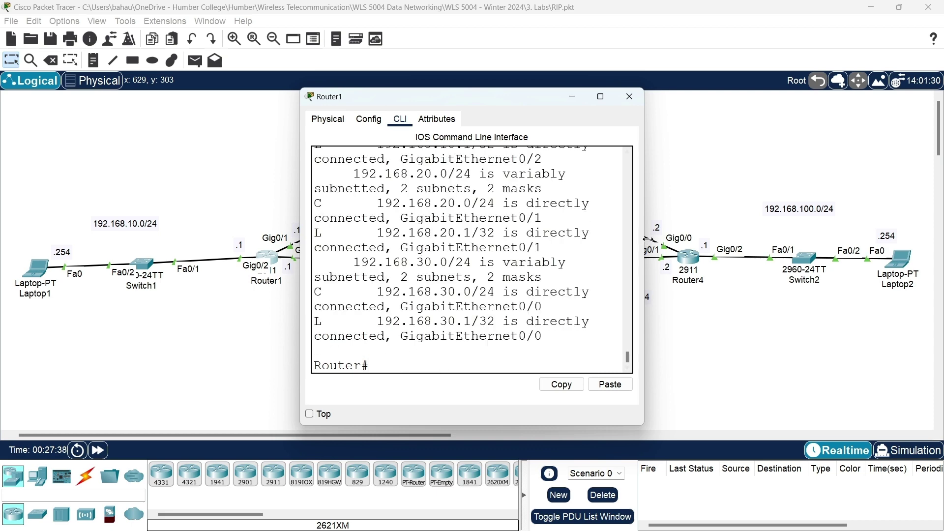
{"action": "left_click_drag", "start_coordinate": [645, 239], "coordinate": [858, 239]}
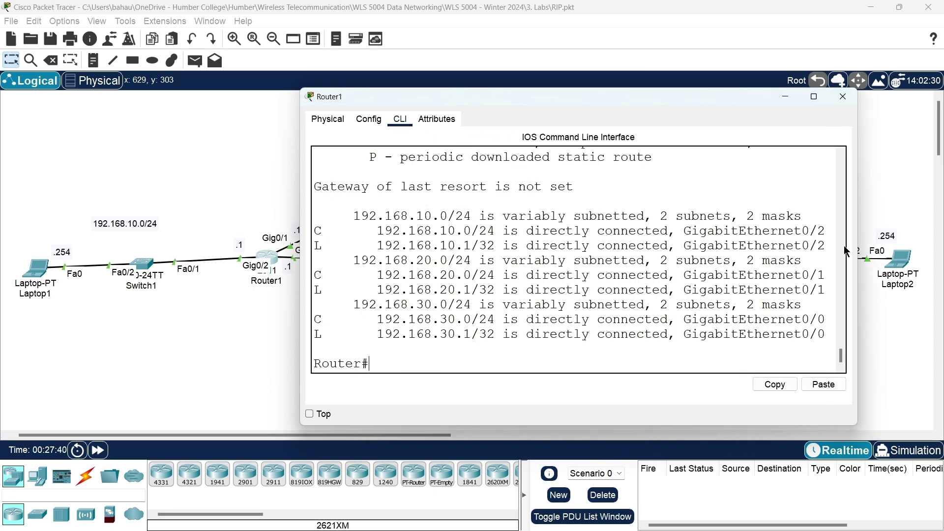
{"action": "left_click_drag", "start_coordinate": [489, 97], "coordinate": [541, 109]}
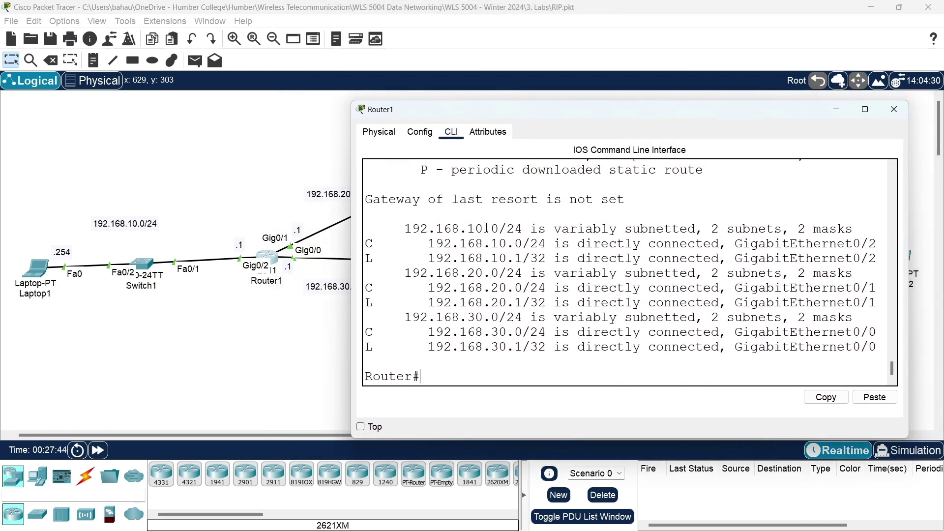
Highlight each network heading in Router1's routing table, compare the entries with the topology, and close the router's window
{"action": "left_click_drag", "start_coordinate": [495, 230], "coordinate": [406, 232]}
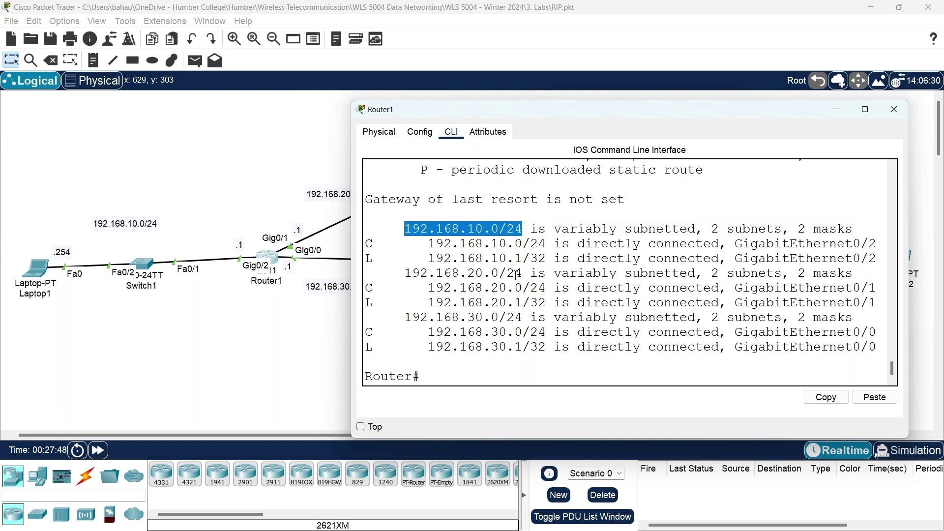
{"action": "left_click_drag", "start_coordinate": [523, 273], "coordinate": [404, 274]}
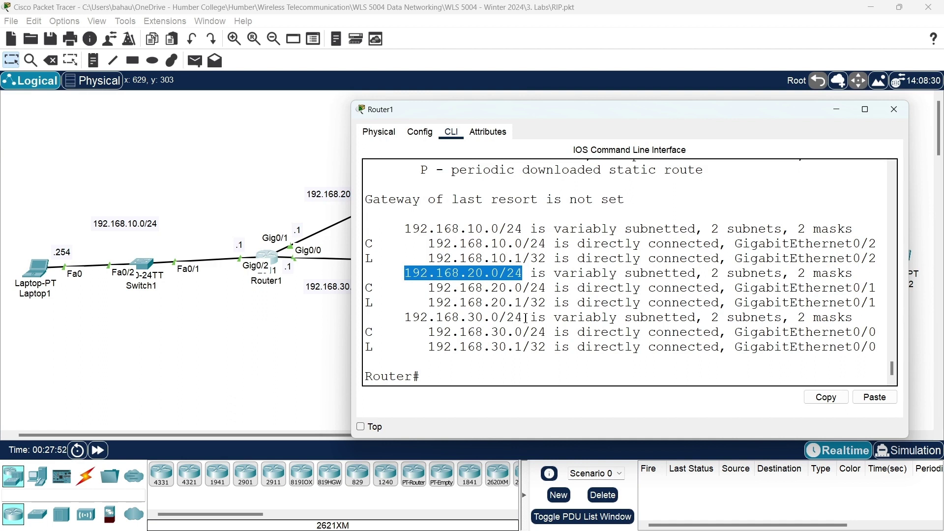
{"action": "left_click_drag", "start_coordinate": [523, 318], "coordinate": [410, 323]}
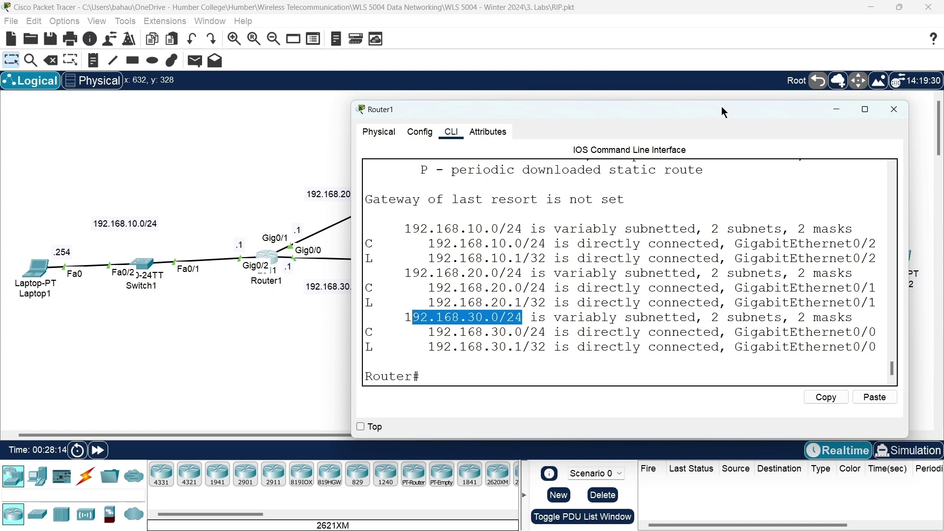
{"action": "left_click_drag", "start_coordinate": [721, 106], "coordinate": [533, 317]}
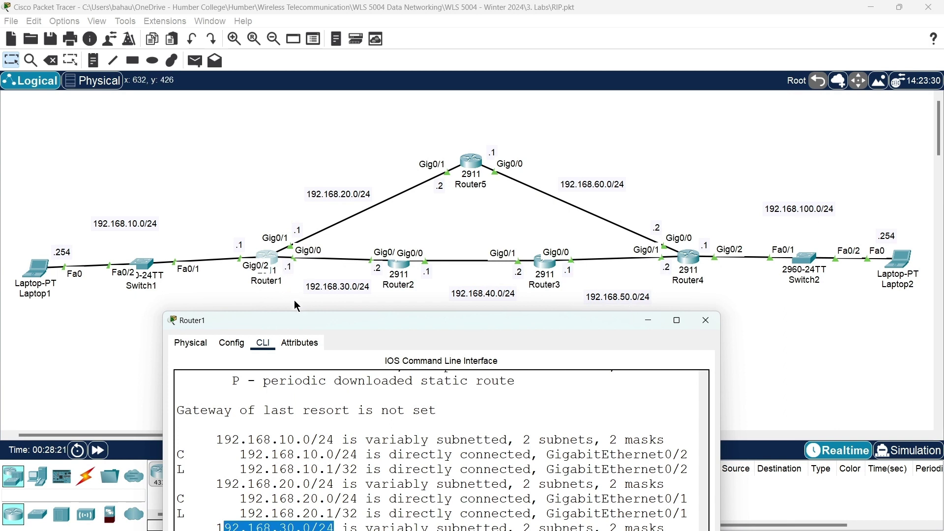
{"action": "left_click_drag", "start_coordinate": [341, 319], "coordinate": [518, 176]}
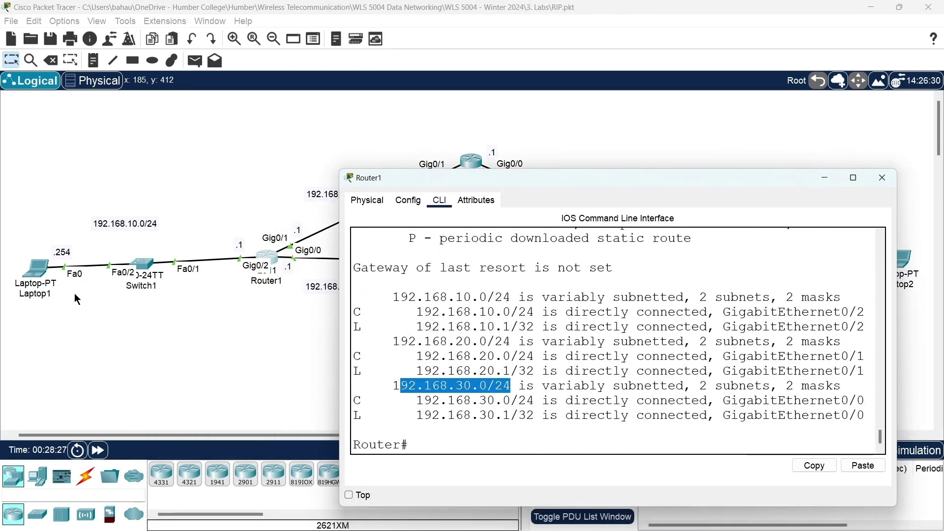
{"action": "left_click", "coordinate": [886, 179]}
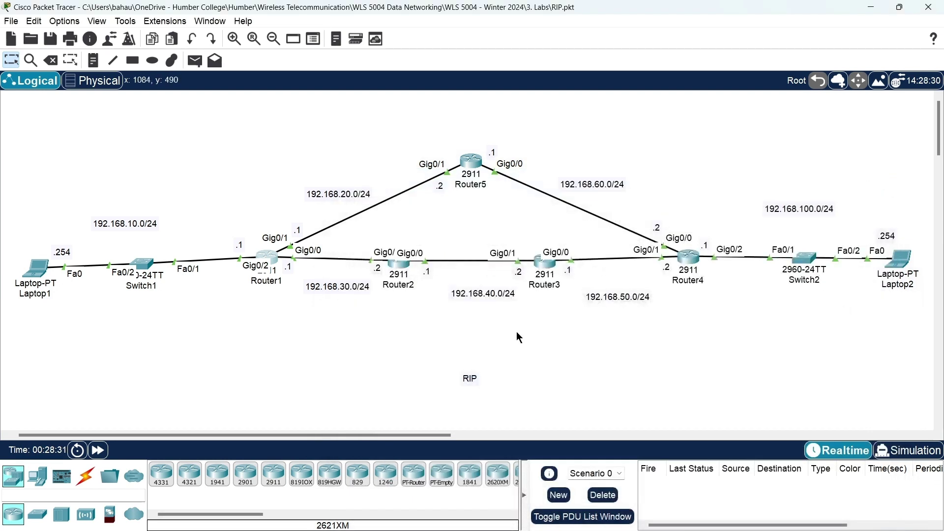
Open Router5's command line and display its IP routing table in a window wide enough for full route lines
{"action": "left_click", "coordinate": [473, 161]}
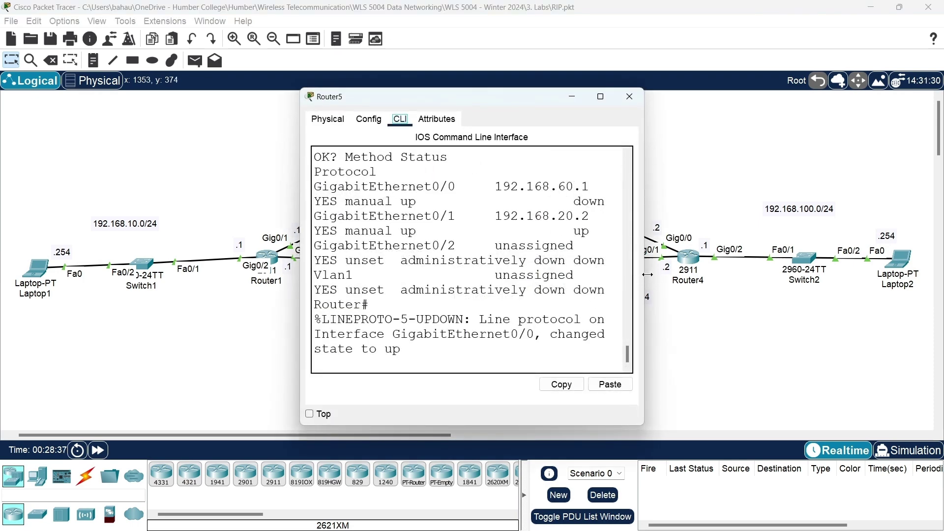
{"action": "left_click_drag", "start_coordinate": [647, 275], "coordinate": [826, 275]}
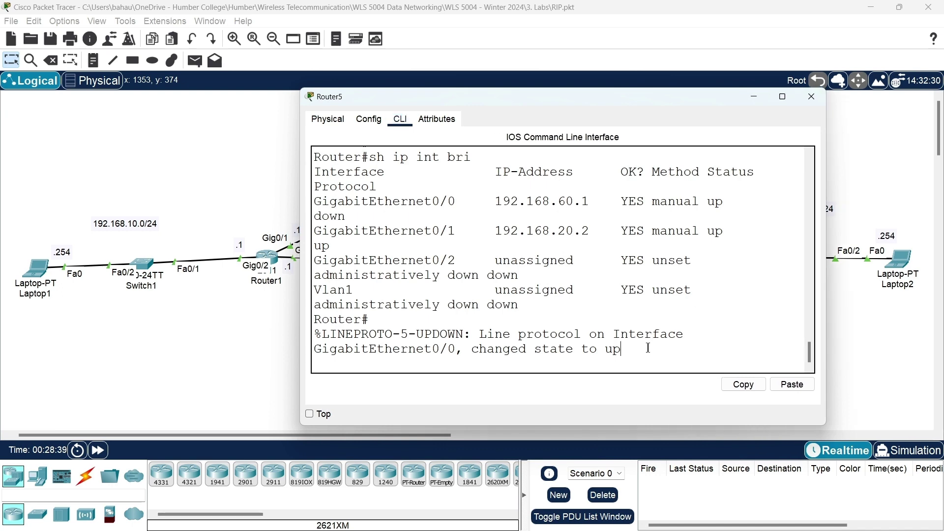
{"action": "key", "text": "Return"}
{"action": "key", "text": "Return"}
{"action": "key", "text": "Return"}
{"action": "key", "text": "Return"}
{"action": "key", "text": "Return"}
{"action": "type", "text": "s"}
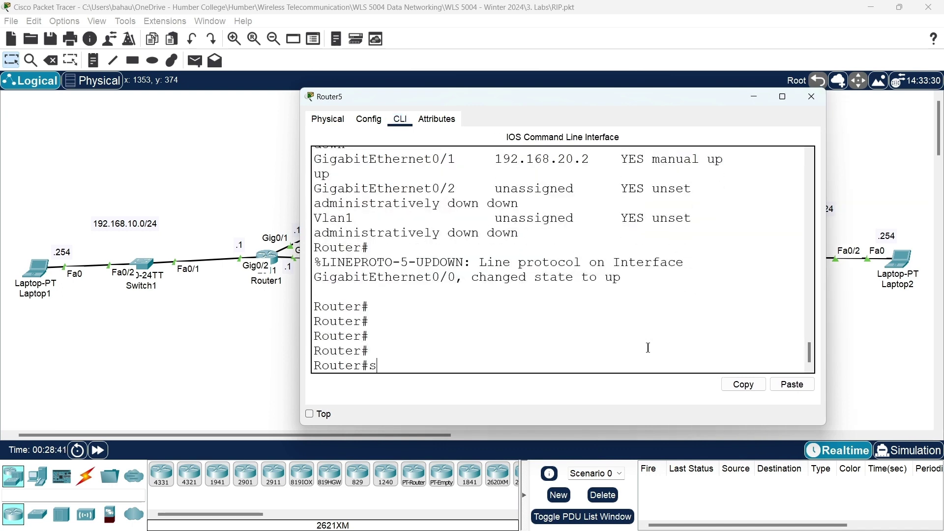
{"action": "type", "text": "h ip route"}
{"action": "key", "text": "Return"}
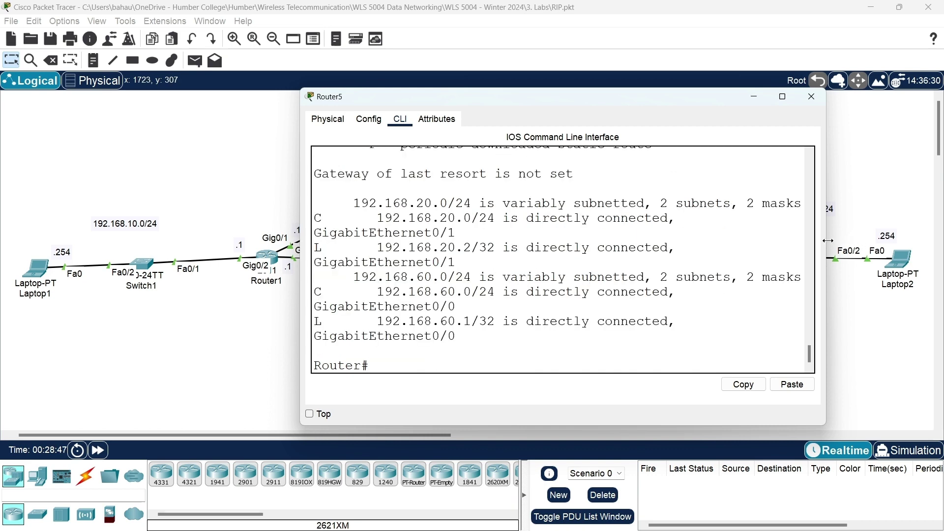
{"action": "left_click_drag", "start_coordinate": [829, 241], "coordinate": [888, 241]}
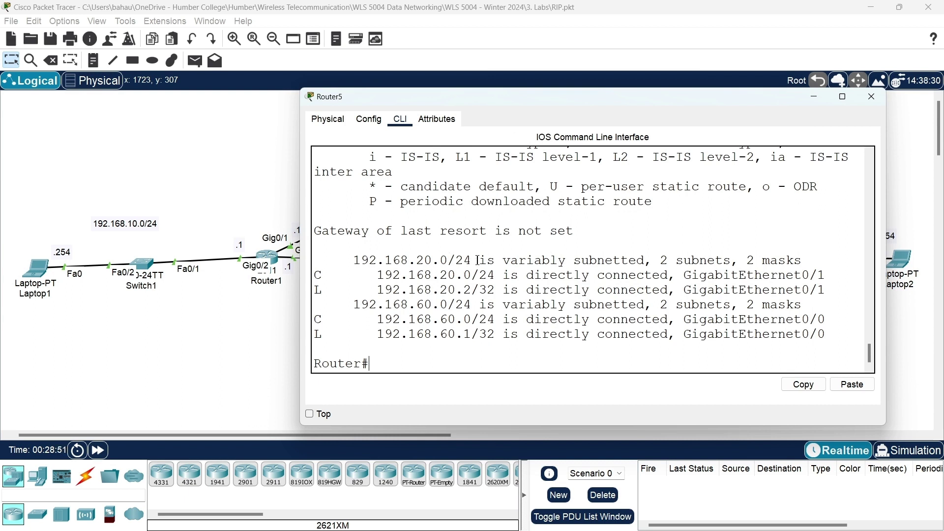
Highlight the network headings in Router5's routing table, compare them with the topology, and close the router's window
{"action": "left_click_drag", "start_coordinate": [479, 260], "coordinate": [336, 262]}
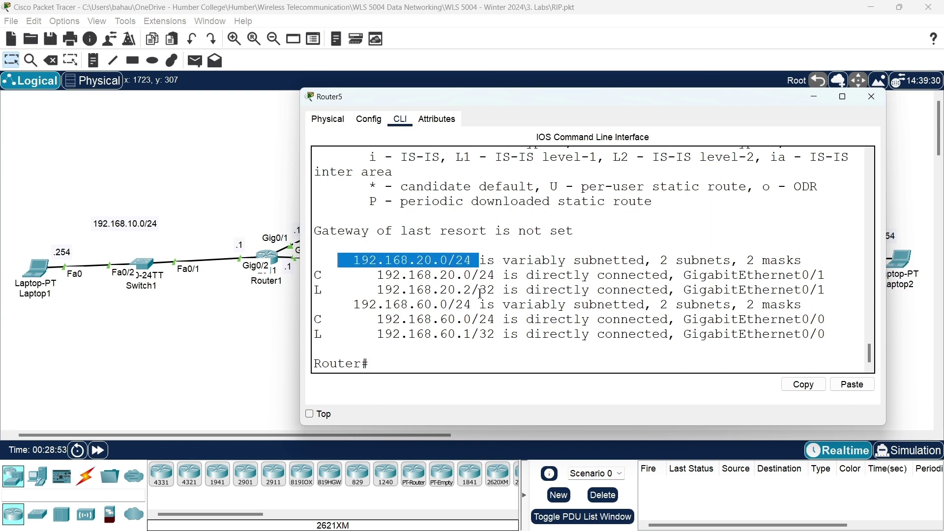
{"action": "left_click_drag", "start_coordinate": [501, 305], "coordinate": [352, 305]}
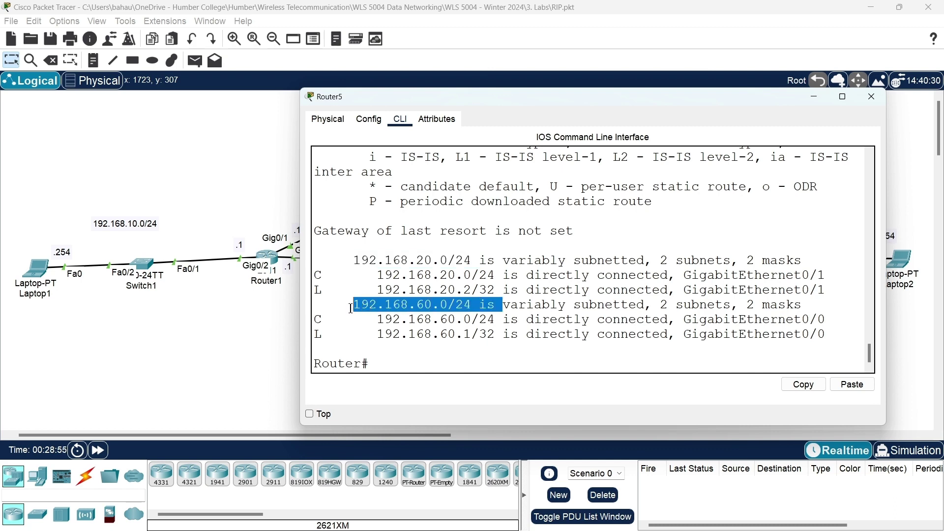
{"action": "left_click_drag", "start_coordinate": [468, 102], "coordinate": [397, 318]}
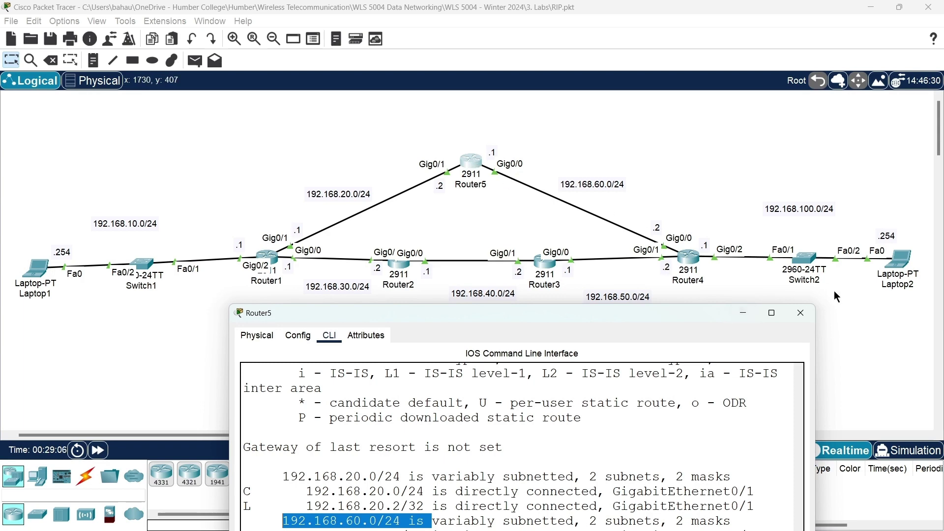
{"action": "left_click", "coordinate": [810, 315]}
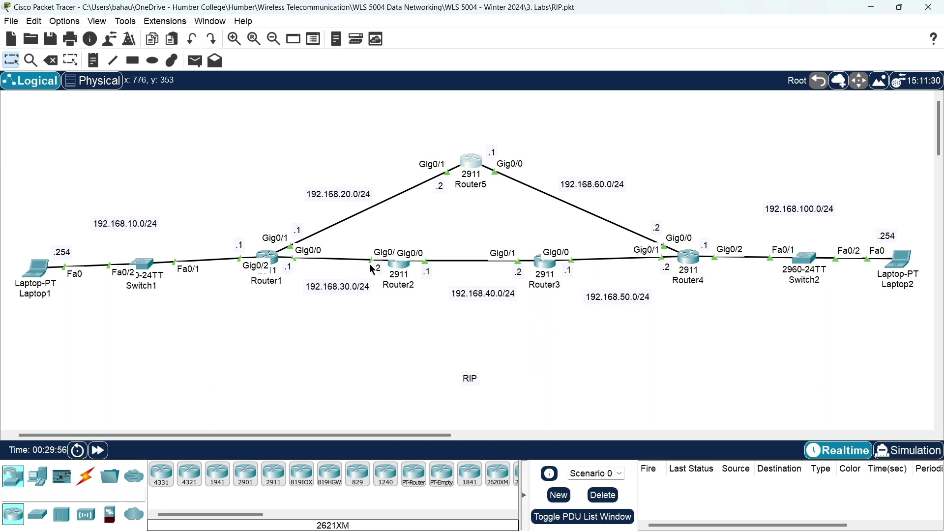
Open Router1's command line in a widened window and enter global configuration mode with configure terminal
{"action": "left_click", "coordinate": [273, 259]}
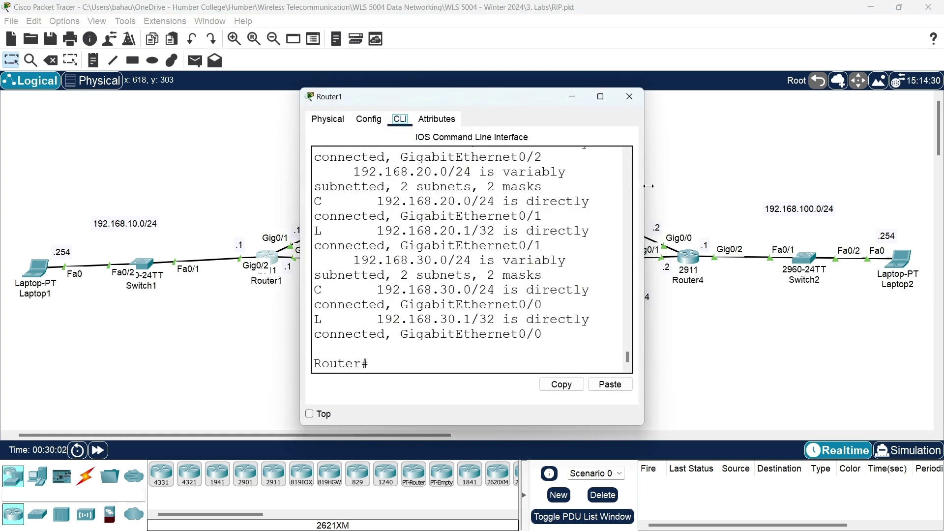
{"action": "left_click_drag", "start_coordinate": [646, 187], "coordinate": [816, 186]}
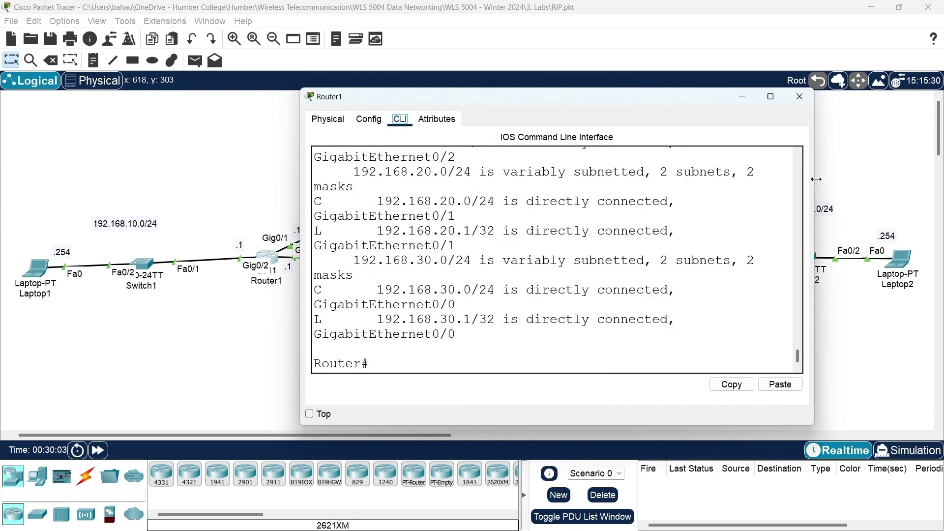
{"action": "left_click", "coordinate": [383, 364]}
{"action": "type", "text": "conf"}
{"action": "key", "text": "Tab"}
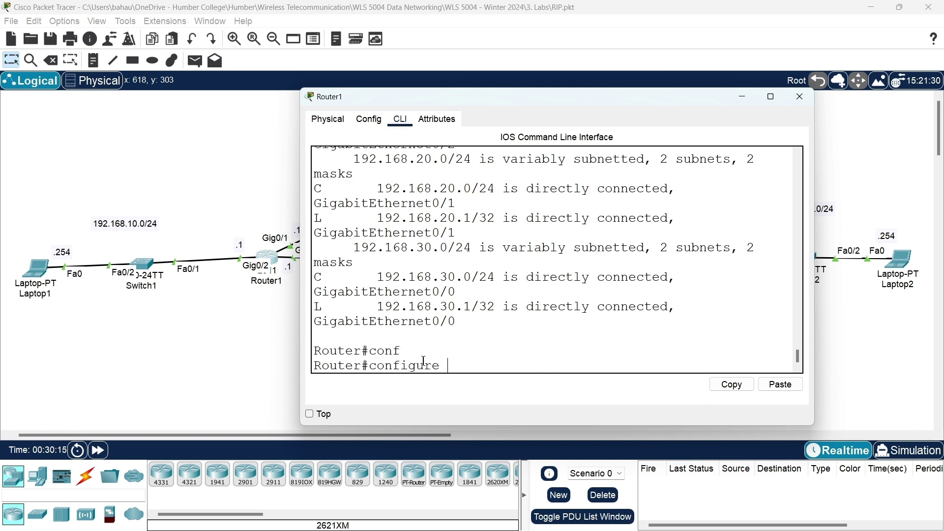
{"action": "type", "text": "te"}
{"action": "key", "text": "Tab"}
{"action": "key", "text": "Return"}
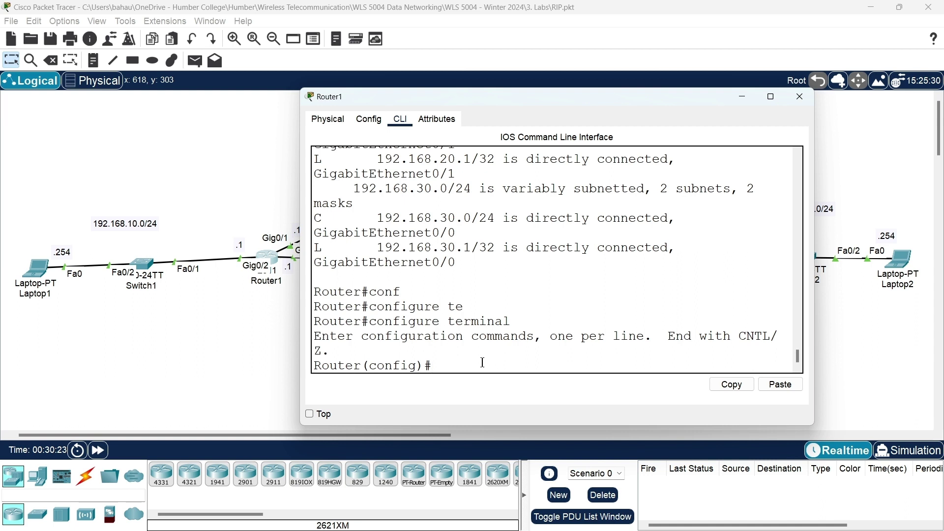
Enter RIP router configuration on Router1 and set the protocol to version 2
{"action": "type", "text": "rou"}
{"action": "key", "text": "Tab"}
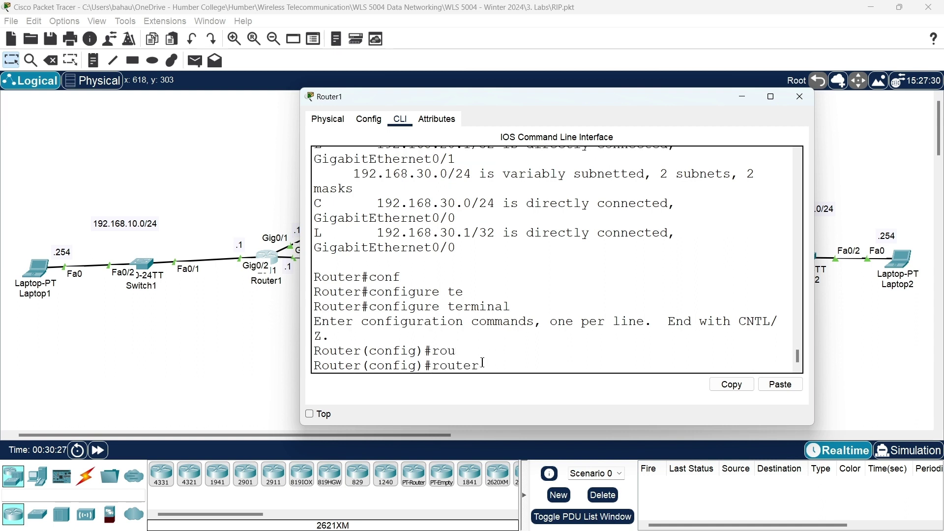
{"action": "type", "text": "rip"}
{"action": "key", "text": "Return"}
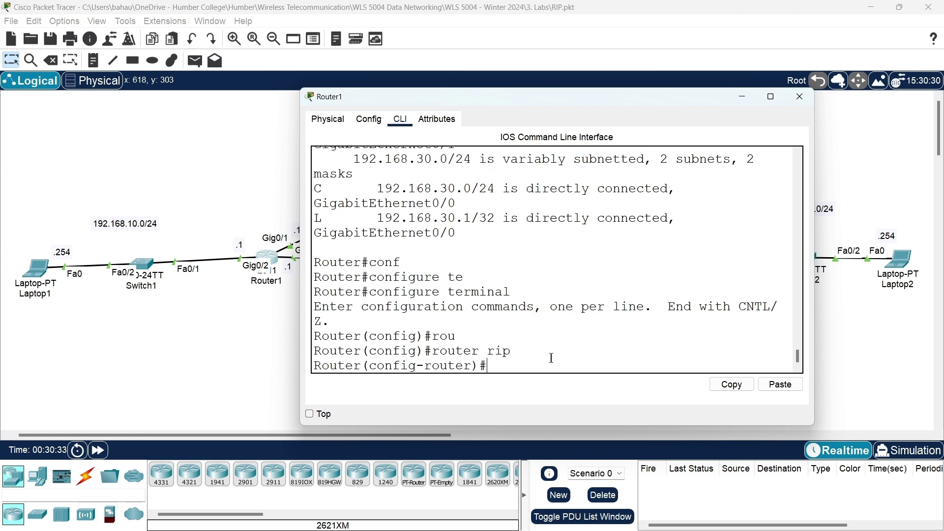
{"action": "type", "text": "ver"}
{"action": "key", "text": "Tab"}
{"action": "type", "text": "2"}
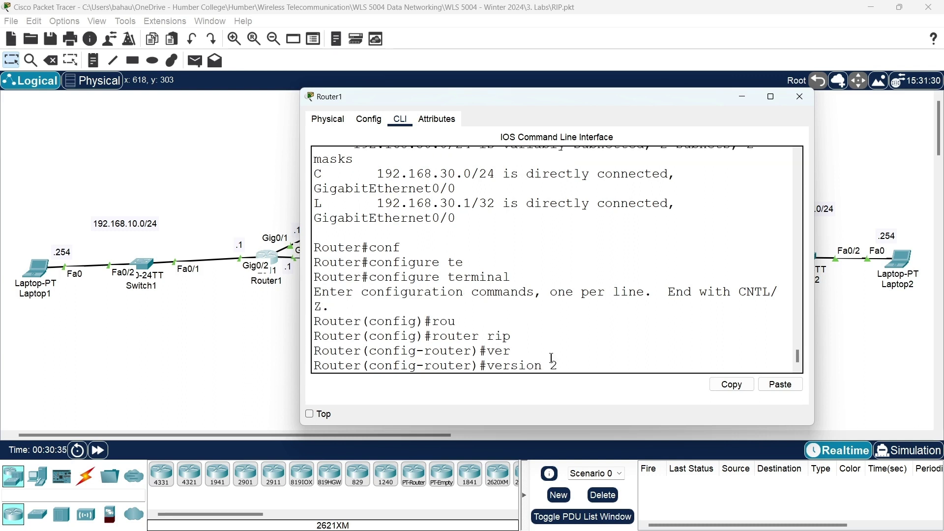
{"action": "key", "text": "Return"}
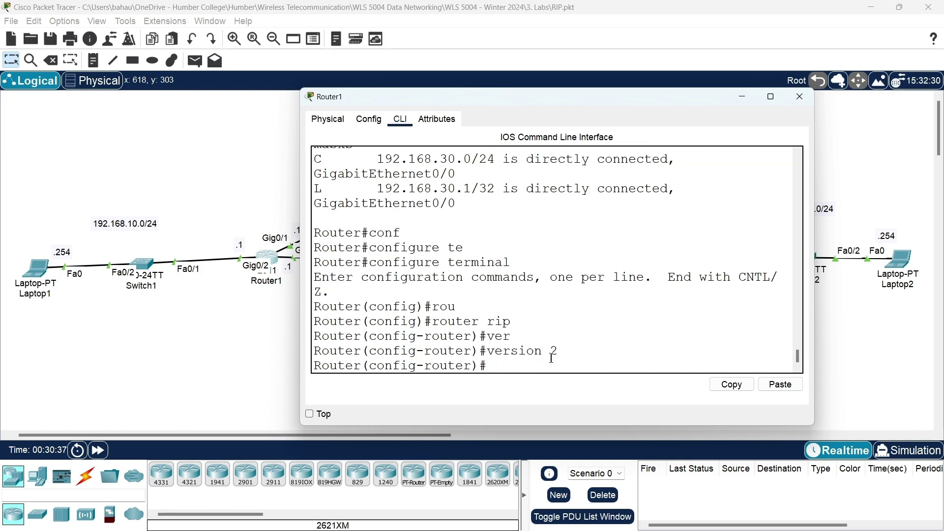
Disable automatic route summarization for RIP on Router1 with no auto-summary
{"action": "type", "text": "no au"}
{"action": "key", "text": "Tab"}
{"action": "key", "text": "Return"}
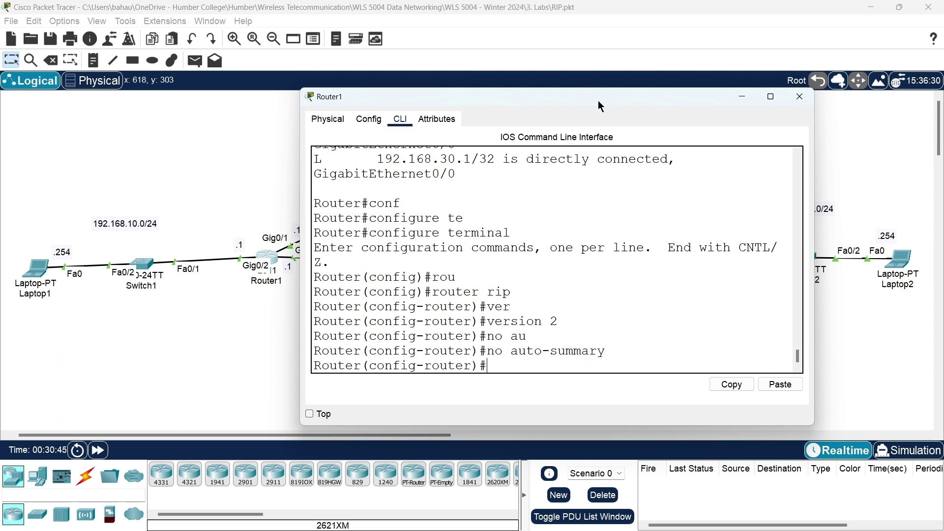
Advertise the directly connected network 192.168.10.0 in Router1's RIP configuration
{"action": "left_click_drag", "start_coordinate": [598, 101], "coordinate": [639, 120]}
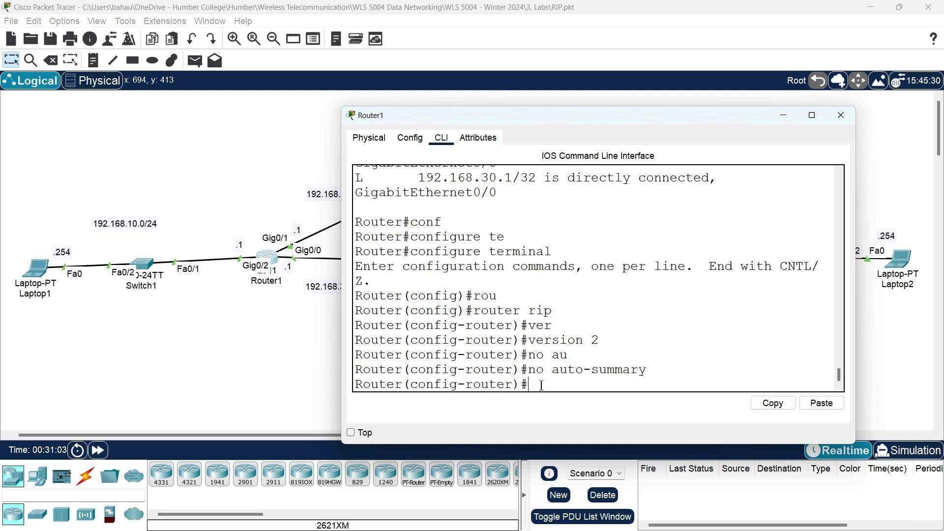
{"action": "type", "text": "net"}
{"action": "key", "text": "Tab"}
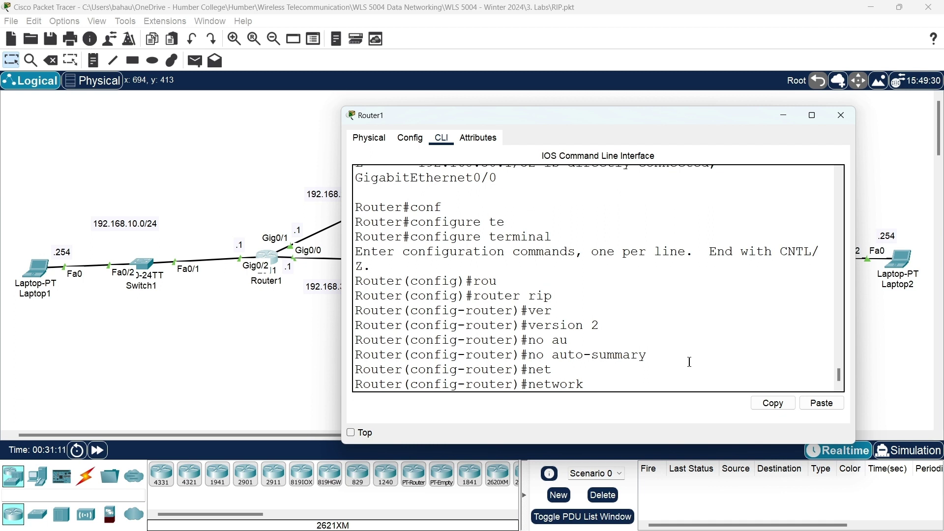
{"action": "type", "text": "192.1"}
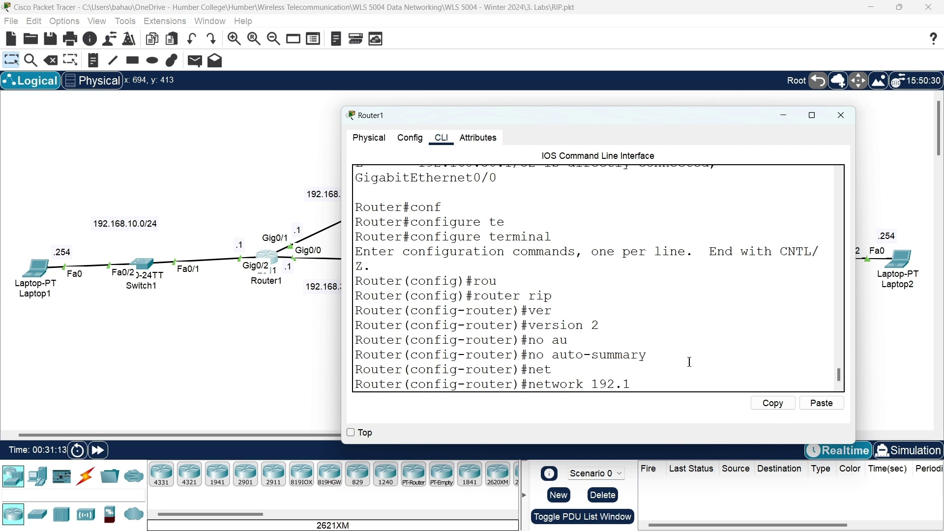
{"action": "type", "text": "68."}
{"action": "type", "text": "10.0"}
{"action": "key", "text": "Return"}
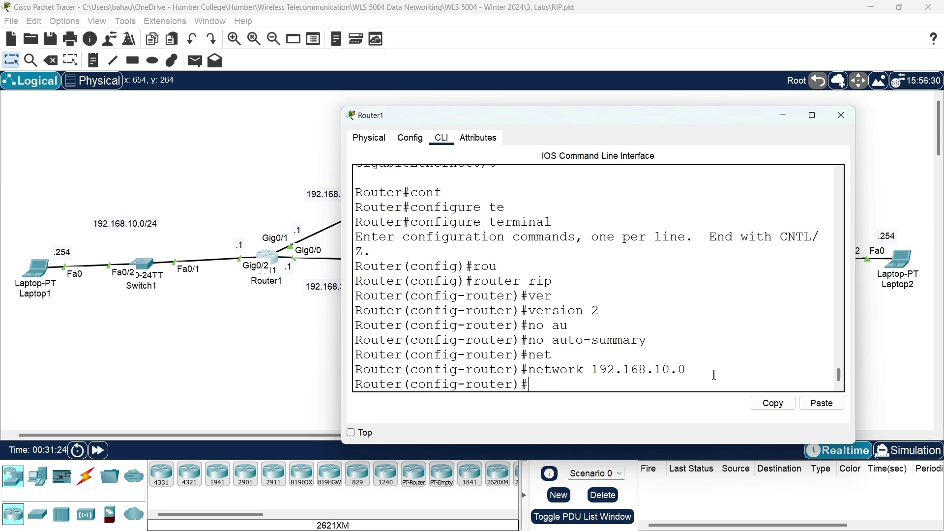
Advertise the directly connected network 192.168.20.0 in Router1's RIP configuration
{"action": "key", "text": "Up"}
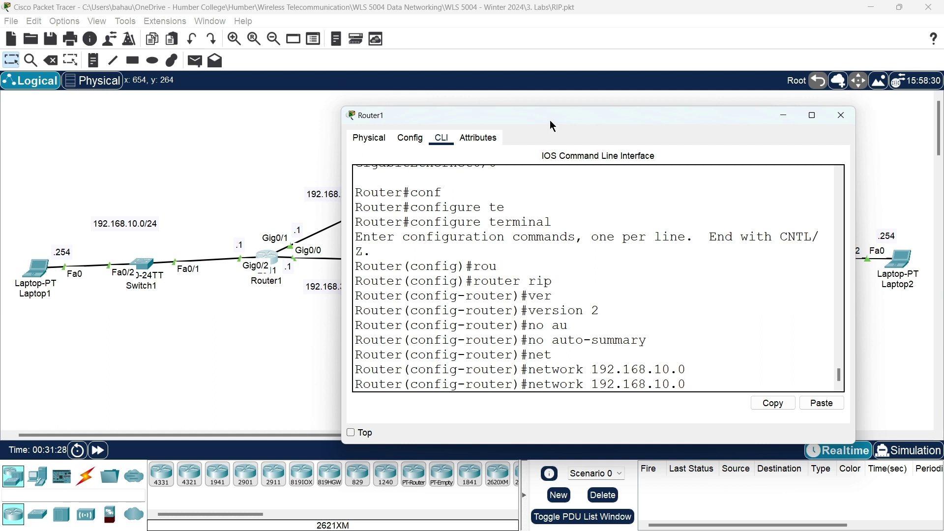
{"action": "left_click_drag", "start_coordinate": [551, 121], "coordinate": [579, 121]}
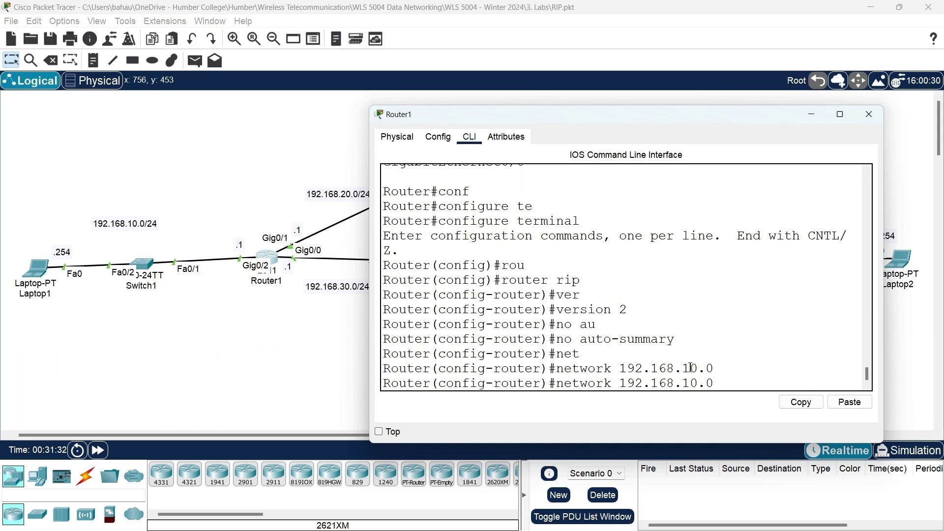
{"action": "key", "text": "BackSpace"}
{"action": "type", "text": "2"}
{"action": "key", "text": "BackSpace"}
{"action": "key", "text": "BackSpace"}
{"action": "key", "text": "BackSpace"}
{"action": "key", "text": "BackSpace"}
{"action": "type", "text": "20.0"}
{"action": "key", "text": "Return"}
Add the network 192.168.30.0 to the RIP advertisements on Router1
{"action": "key", "text": "Up"}
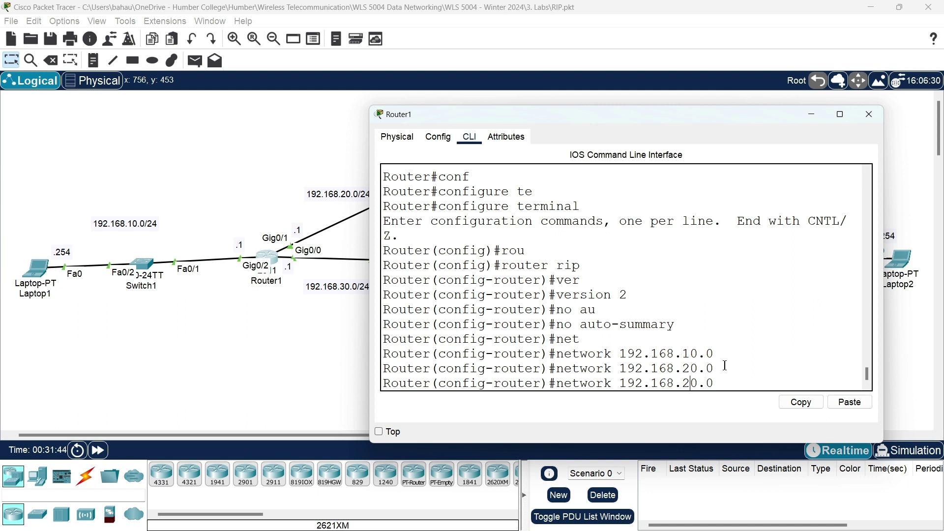
{"action": "key", "text": "BackSpace"}
{"action": "type", "text": "3"}
{"action": "key", "text": "Right"}
{"action": "key", "text": "Right"}
{"action": "key", "text": "Return"}
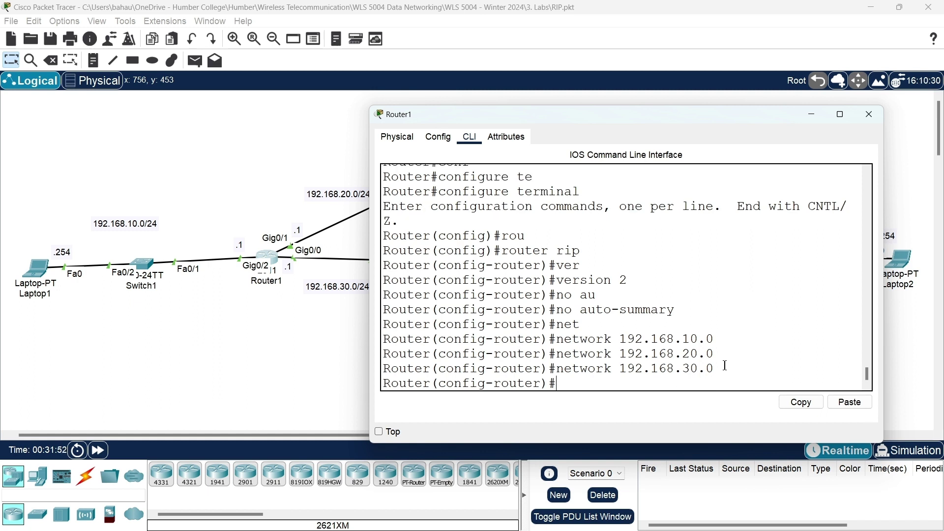
Exit RIP and global configuration modes on Router1 back to the privileged prompt
{"action": "type", "text": "exit"}
{"action": "key", "text": "Return"}
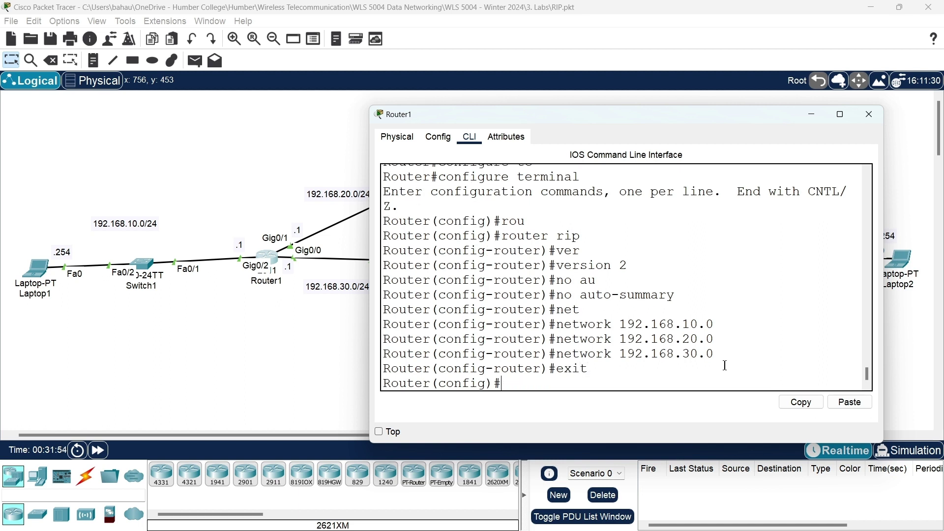
{"action": "type", "text": "exit"}
{"action": "key", "text": "Return"}
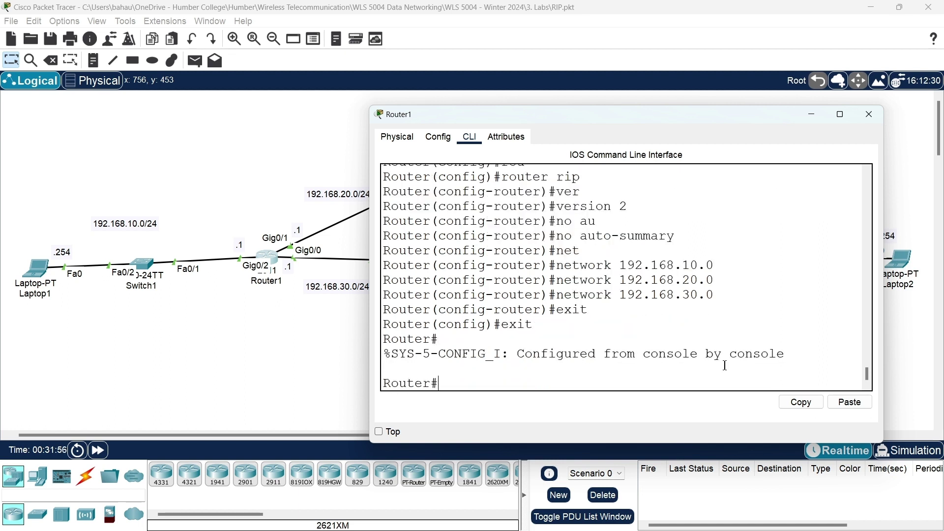
{"action": "key", "text": "Return"}
{"action": "key", "text": "Return"}
{"action": "key", "text": "Return"}
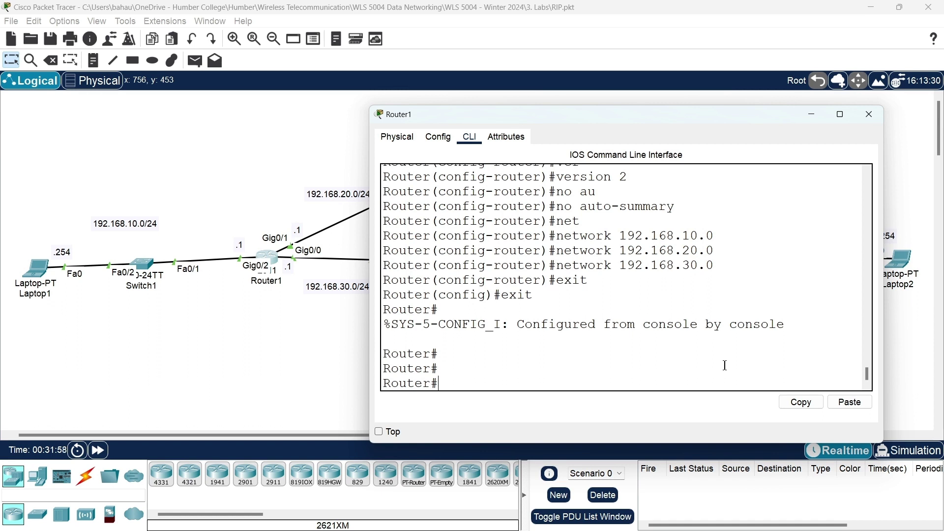
Display Router1's running configuration, examine its router rip section, and close the Router1 window
{"action": "type", "text": "sh ru"}
{"action": "key", "text": "Return"}
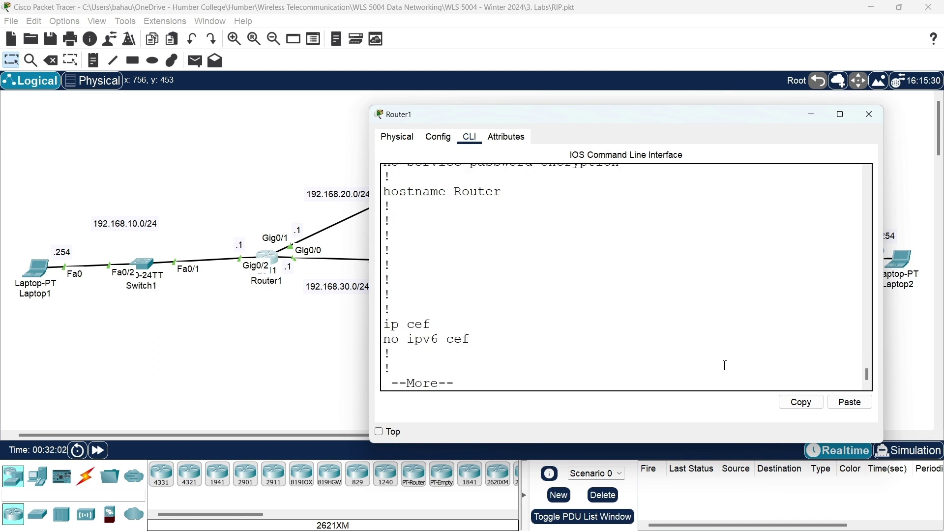
{"action": "key", "text": "space"}
{"action": "key", "text": "space"}
{"action": "key", "text": "space"}
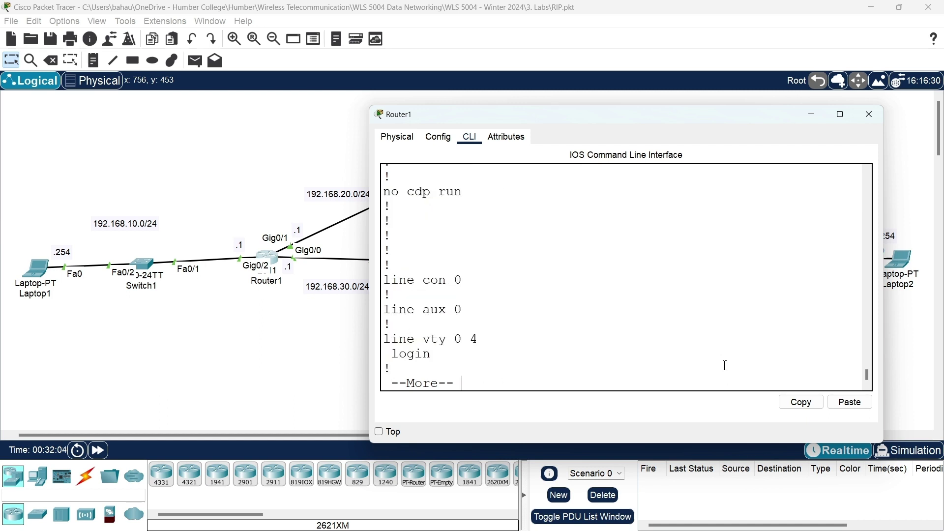
{"action": "scroll", "coordinate": [636, 365], "scroll_direction": "up", "scroll_amount": 8}
{"action": "right_click", "coordinate": [636, 365]}
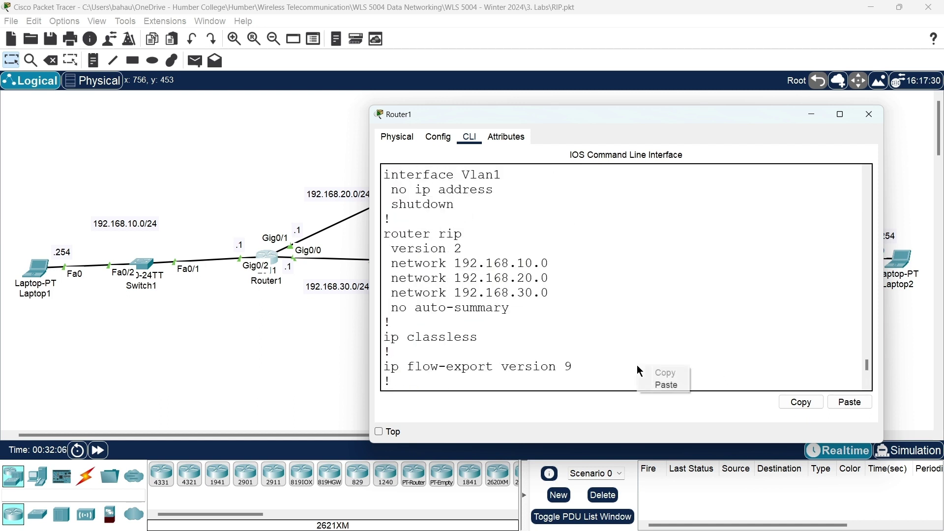
{"action": "left_click_drag", "start_coordinate": [510, 310], "coordinate": [385, 237]}
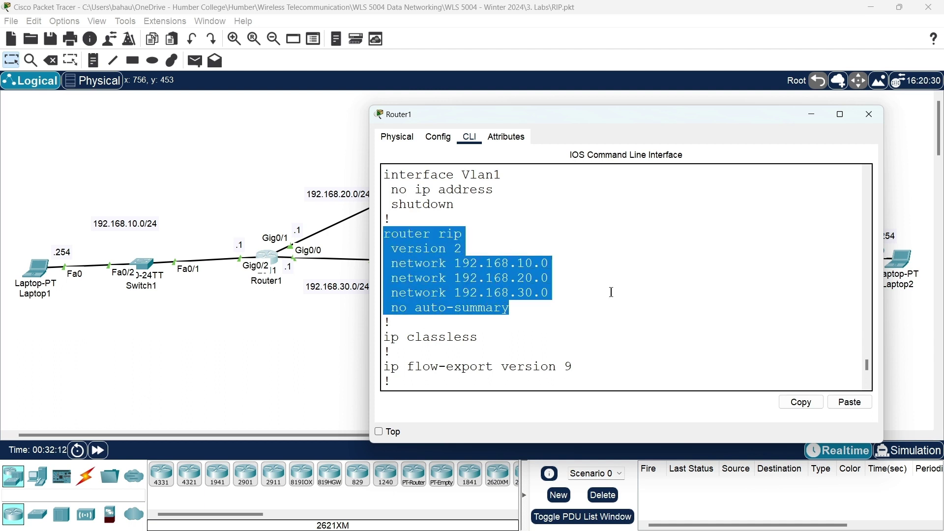
{"action": "left_click", "coordinate": [873, 116]}
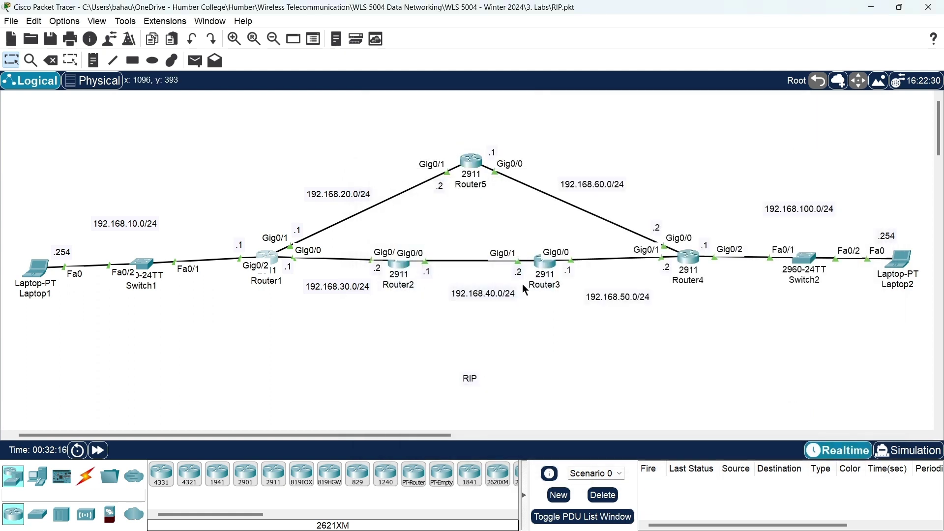
Open Router2's command line and enter privileged mode with the enable command
{"action": "left_click", "coordinate": [406, 266]}
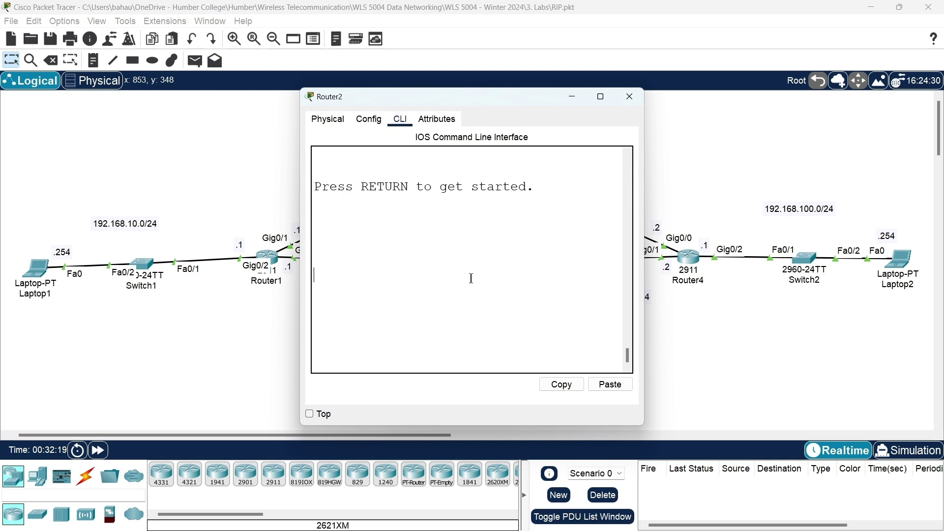
{"action": "key", "text": "Return"}
{"action": "key", "text": "Return"}
{"action": "key", "text": "Return"}
{"action": "key", "text": "Return"}
{"action": "type", "text": "en"}
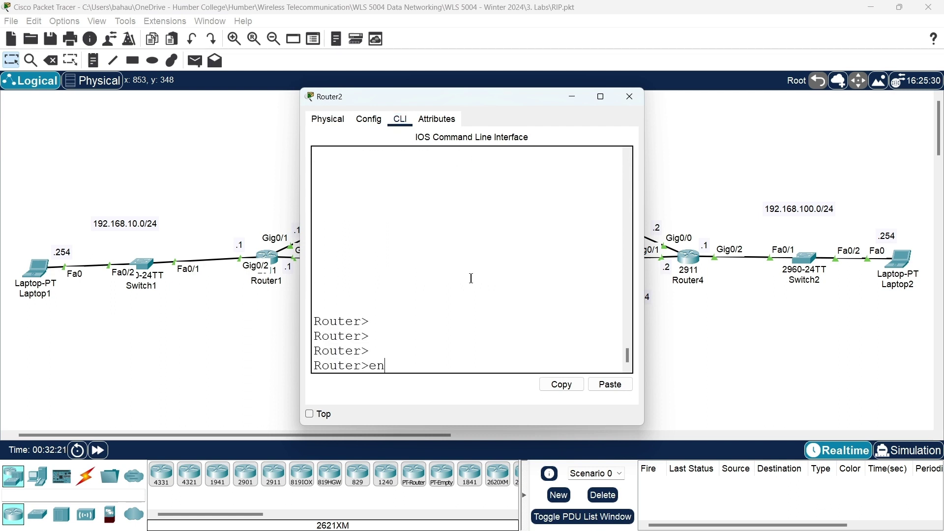
{"action": "key", "text": "Return"}
{"action": "key", "text": "Return"}
{"action": "key", "text": "Return"}
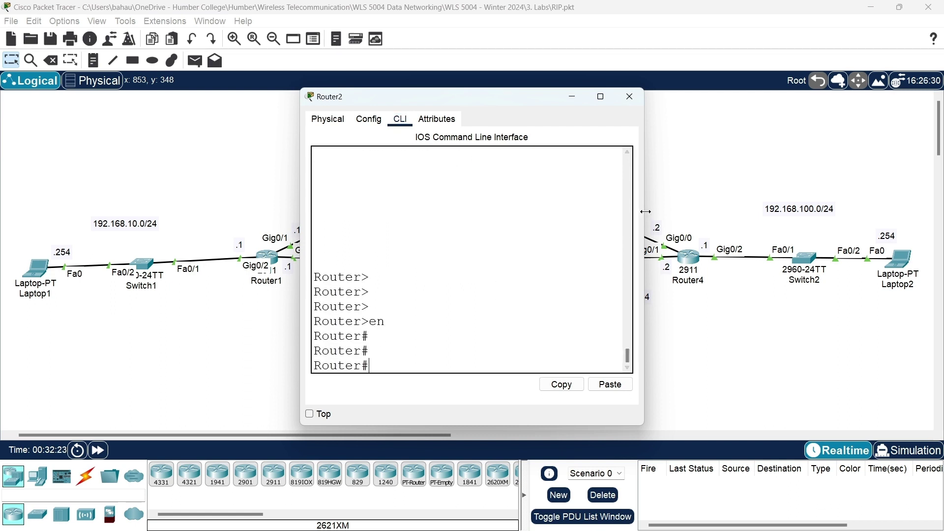
Widen the Router2 window and enter global configuration mode with configure terminal
{"action": "left_click_drag", "start_coordinate": [644, 236], "coordinate": [764, 237]}
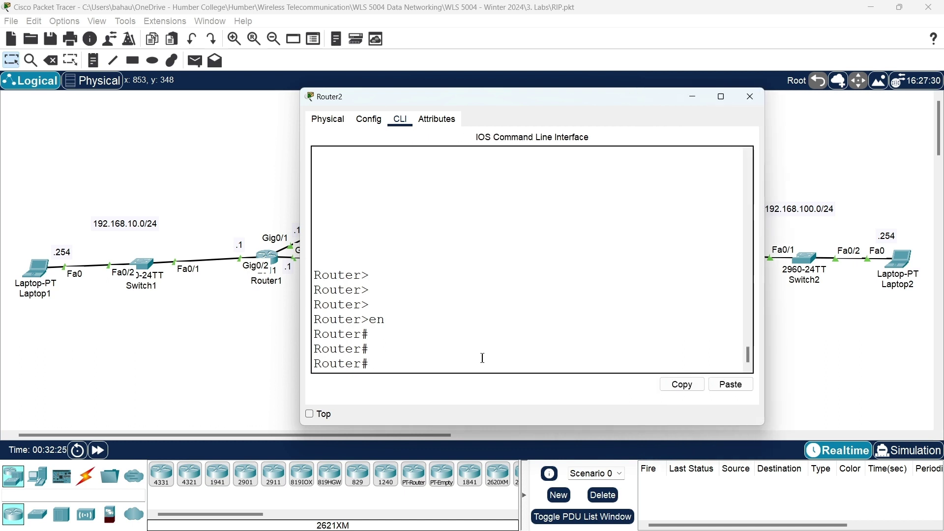
{"action": "type", "text": "conf"}
{"action": "key", "text": "Tab"}
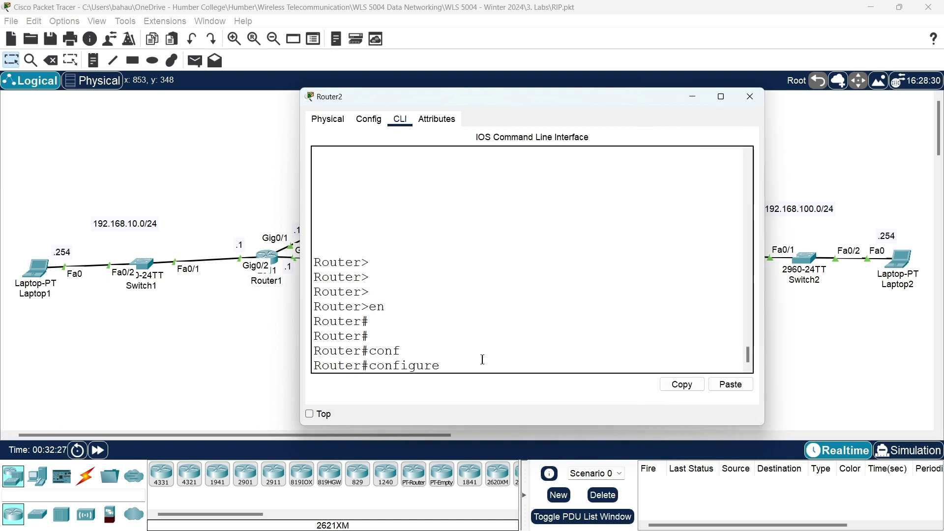
{"action": "type", "text": "ter"}
{"action": "key", "text": "Tab"}
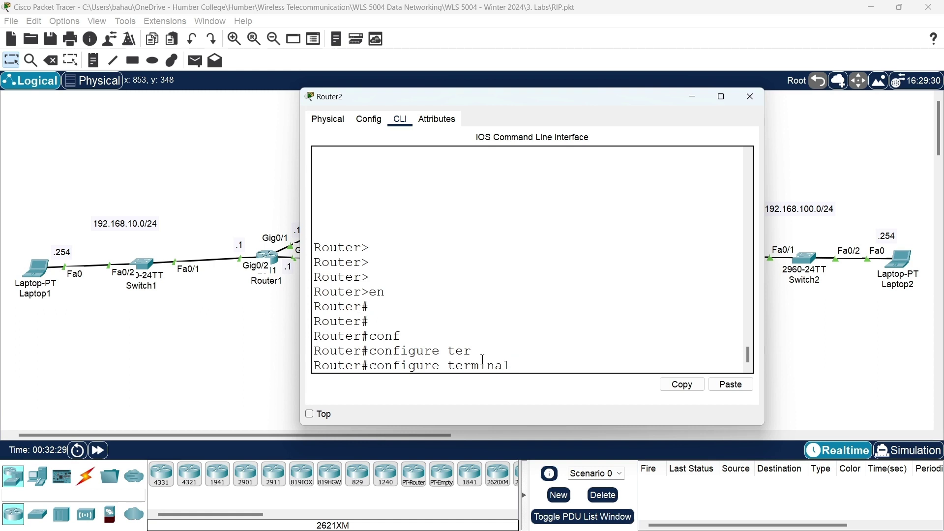
{"action": "key", "text": "Return"}
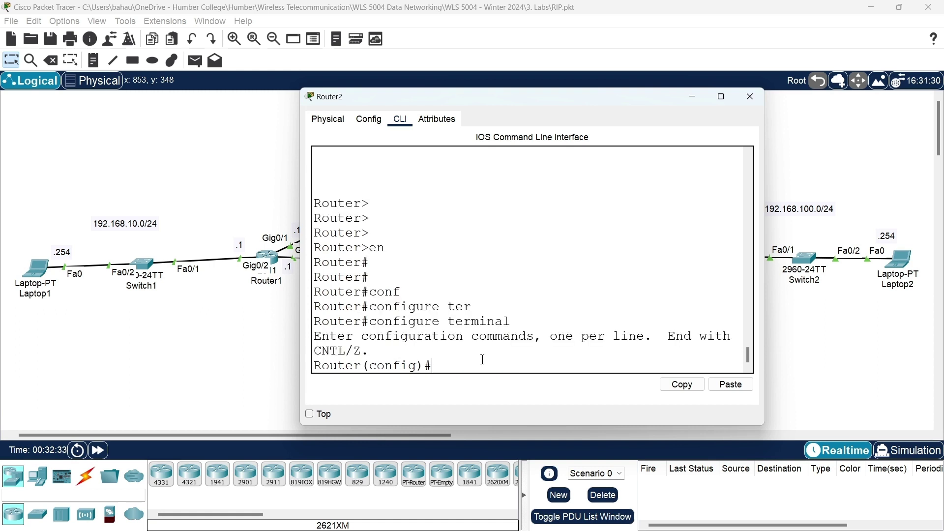
Enter RIP router configuration on Router2 and set the protocol to version 2
{"action": "type", "text": "rou"}
{"action": "key", "text": "Tab"}
{"action": "type", "text": "rip"}
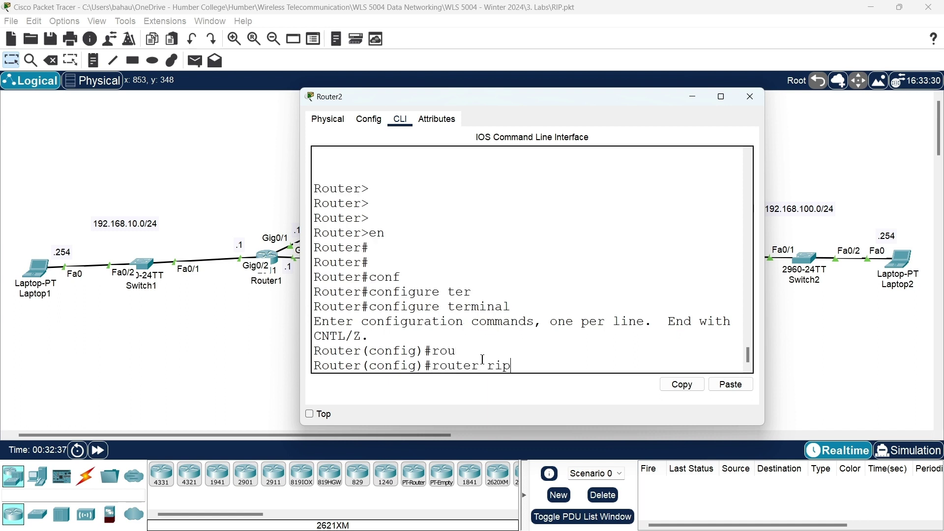
{"action": "key", "text": "Return"}
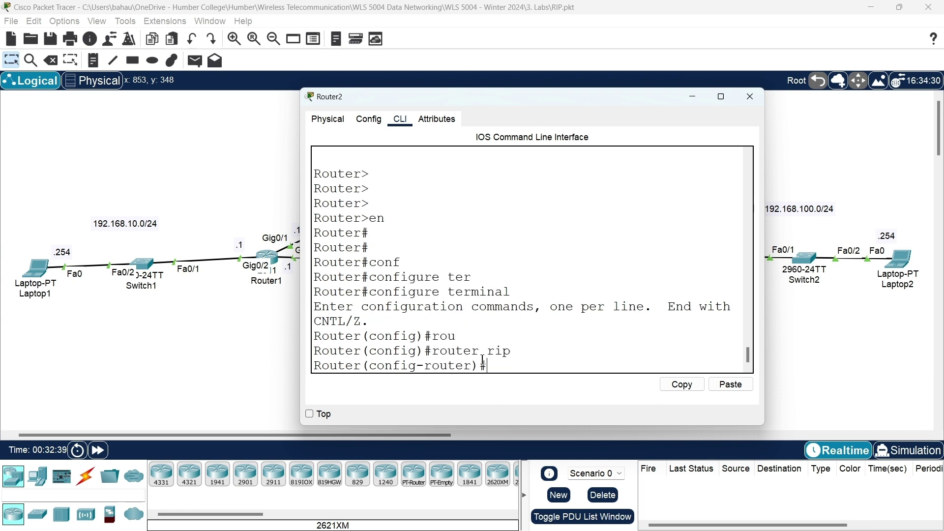
{"action": "type", "text": "ver"}
{"action": "key", "text": "Tab"}
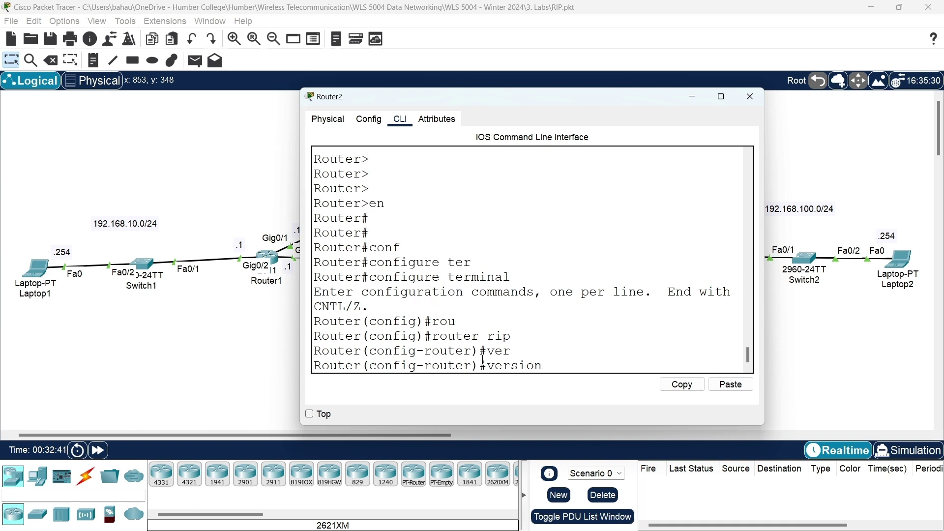
{"action": "type", "text": "2"}
{"action": "key", "text": "Return"}
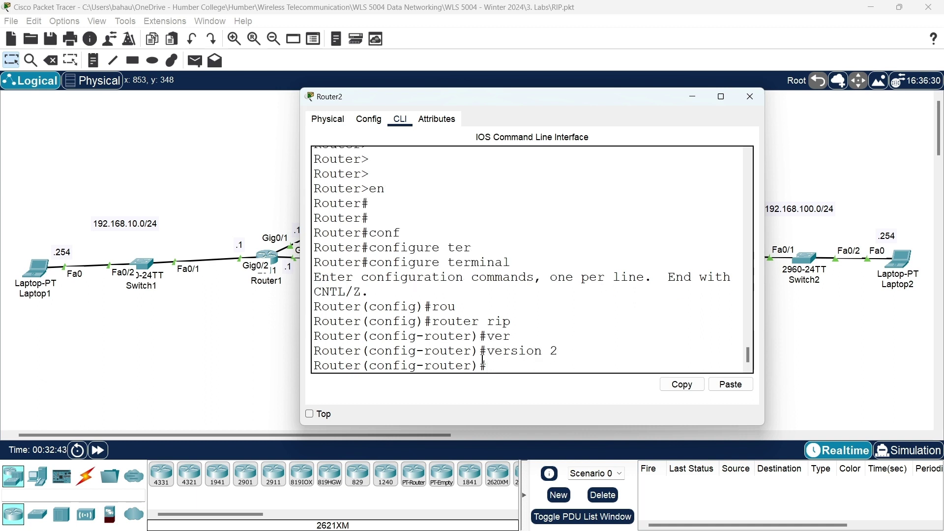
Disable automatic route summarization for RIP on Router2 with no auto-summary
{"action": "type", "text": "no au"}
{"action": "key", "text": "Tab"}
{"action": "key", "text": "Return"}
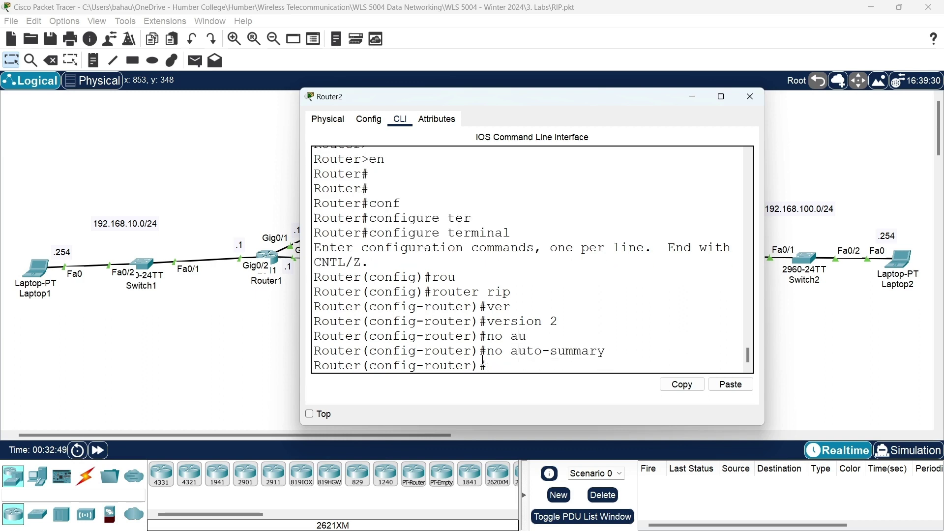
Check Router2's connected networks in the topology and advertise 192.168.30.0 in its RIP configuration
{"action": "type", "text": "net"}
{"action": "key", "text": "Tab"}
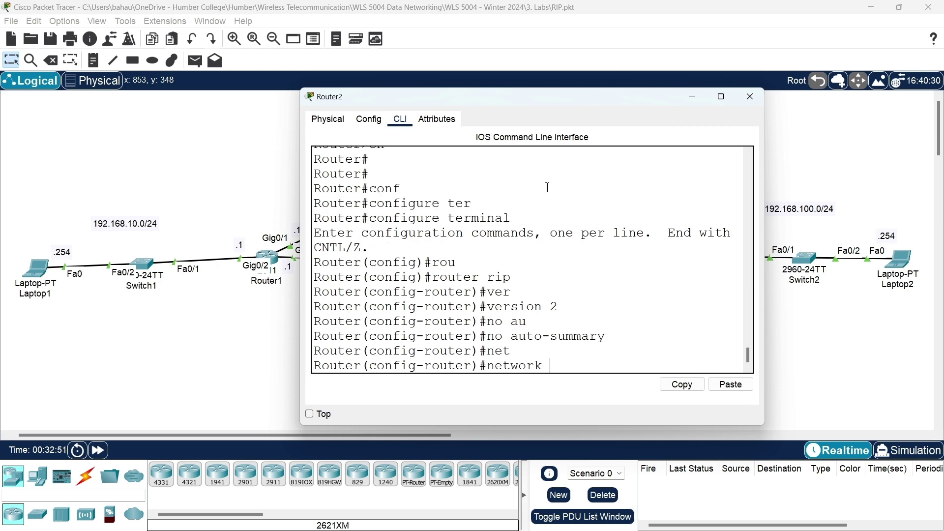
{"action": "left_click_drag", "start_coordinate": [506, 96], "coordinate": [512, 211]}
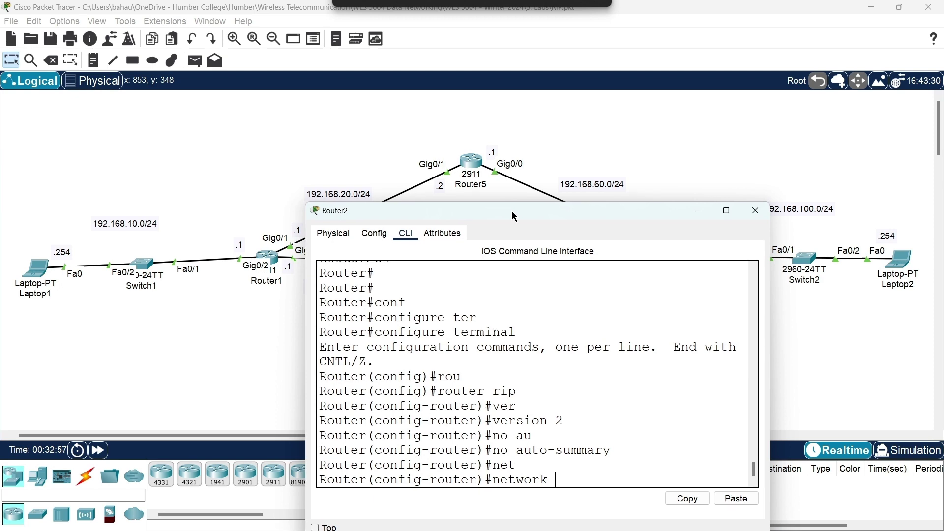
{"action": "left_click_drag", "start_coordinate": [511, 211], "coordinate": [657, 130]}
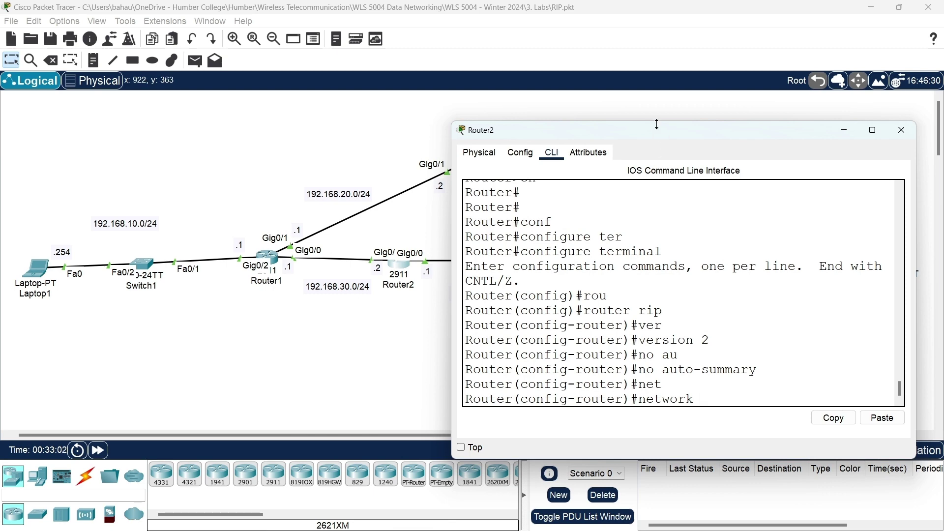
{"action": "left_click_drag", "start_coordinate": [667, 136], "coordinate": [465, 332]}
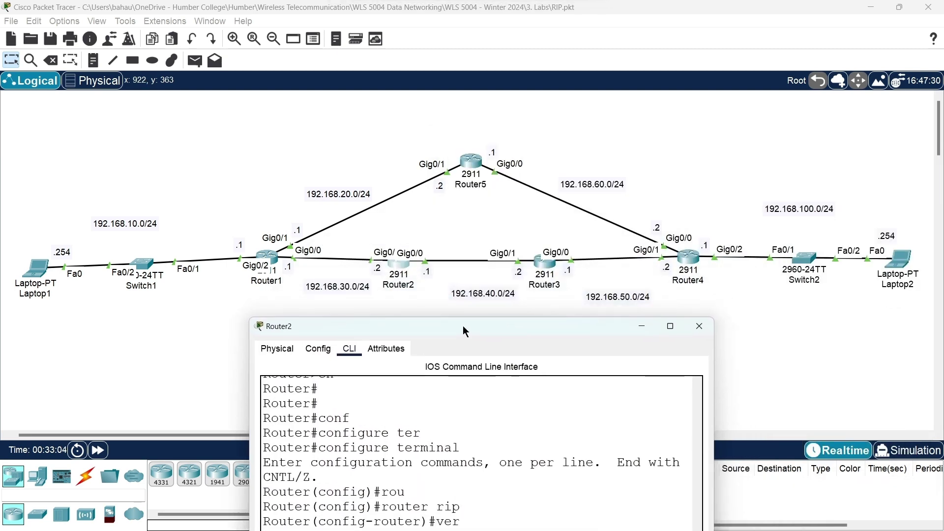
{"action": "mouse_move", "coordinate": [417, 530]}
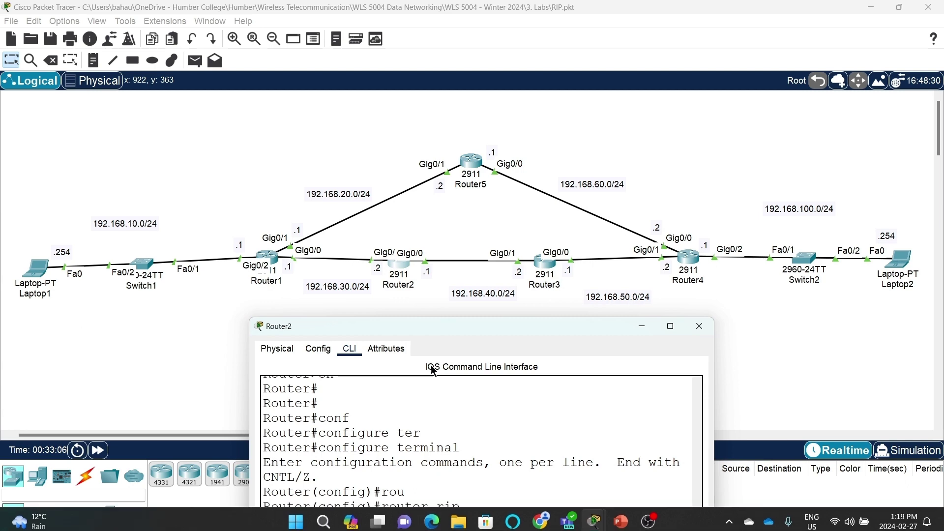
{"action": "left_click_drag", "start_coordinate": [461, 338], "coordinate": [541, 125]}
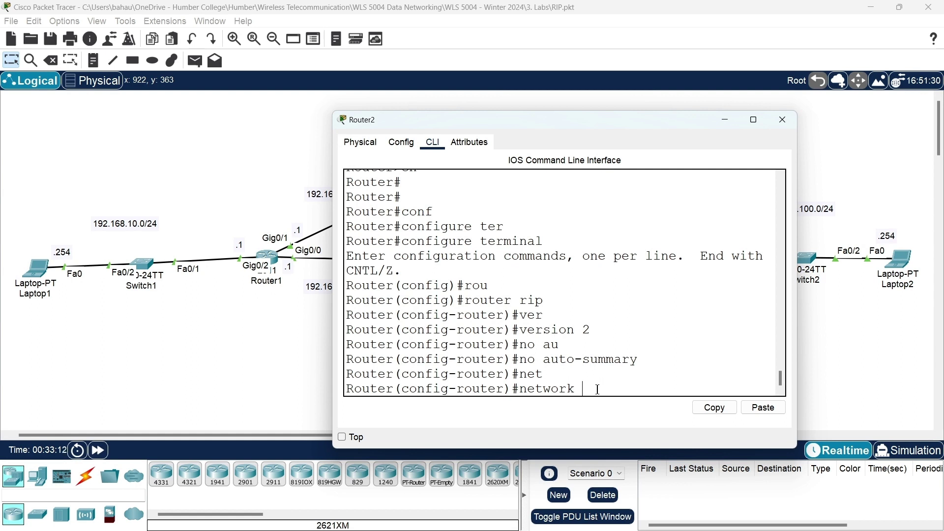
{"action": "type", "text": "192."}
{"action": "left_click_drag", "start_coordinate": [655, 119], "coordinate": [706, 109]}
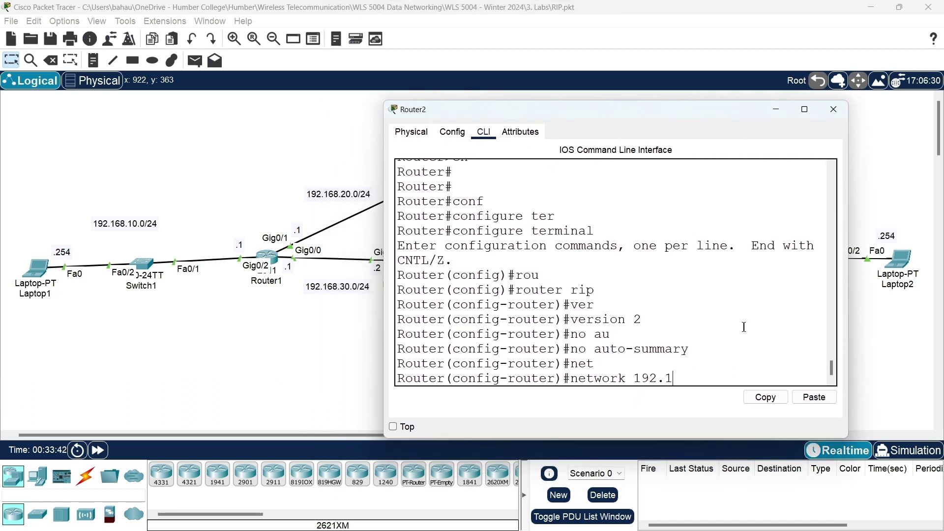
{"action": "type", "text": "68.30.0"}
{"action": "key", "text": "Return"}
Advertise the network between Router2 and Router3, 192.168.40.0, in Router2's RIP configuration
{"action": "key", "text": "Up"}
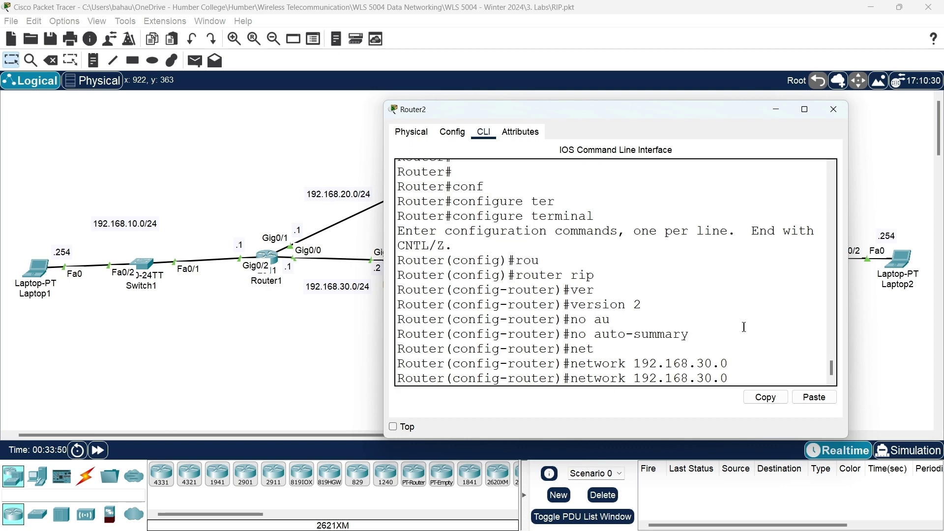
{"action": "left_click_drag", "start_coordinate": [607, 110], "coordinate": [433, 325]}
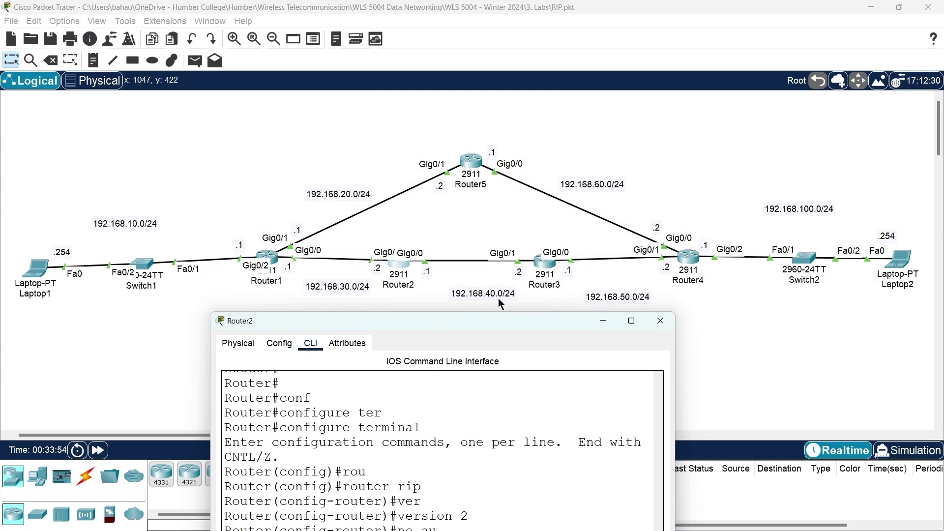
{"action": "left_click_drag", "start_coordinate": [432, 329], "coordinate": [571, 79]}
{"action": "left_click", "coordinate": [669, 340]}
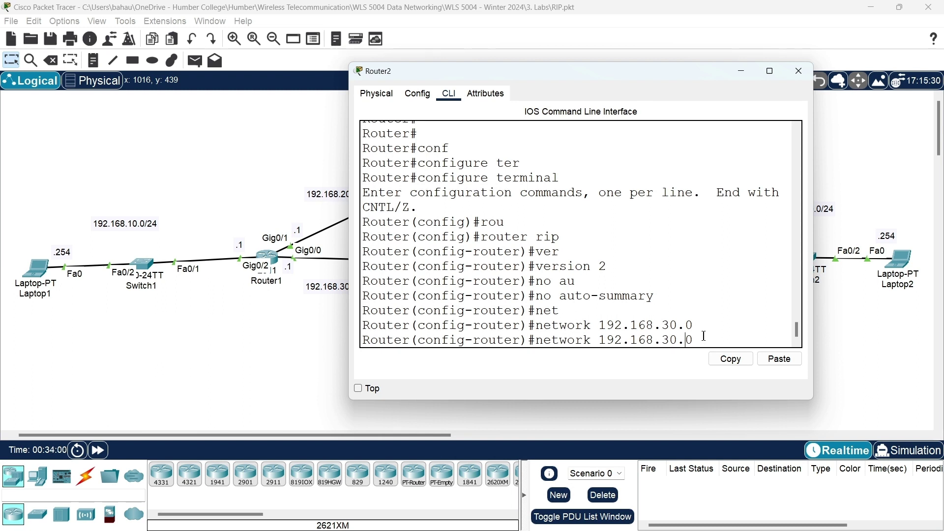
{"action": "key", "text": "BackSpace"}
{"action": "type", "text": "4"}
{"action": "key", "text": "Return"}
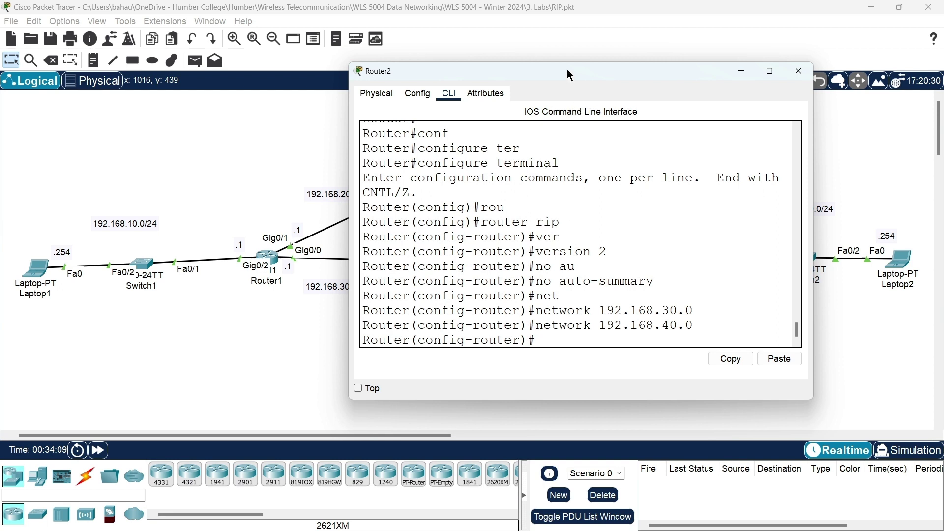
Leave RIP and global configuration modes on Router2 and return to privileged EXEC mode
{"action": "type", "text": "exi"}
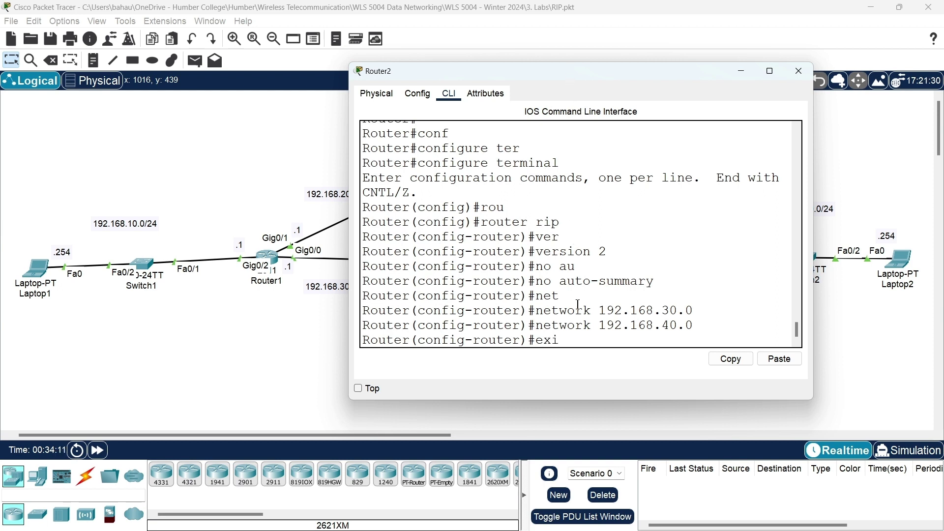
{"action": "type", "text": "t"}
{"action": "key", "text": "Return"}
{"action": "key", "text": "Return"}
{"action": "key", "text": "Return"}
{"action": "type", "text": "exit"}
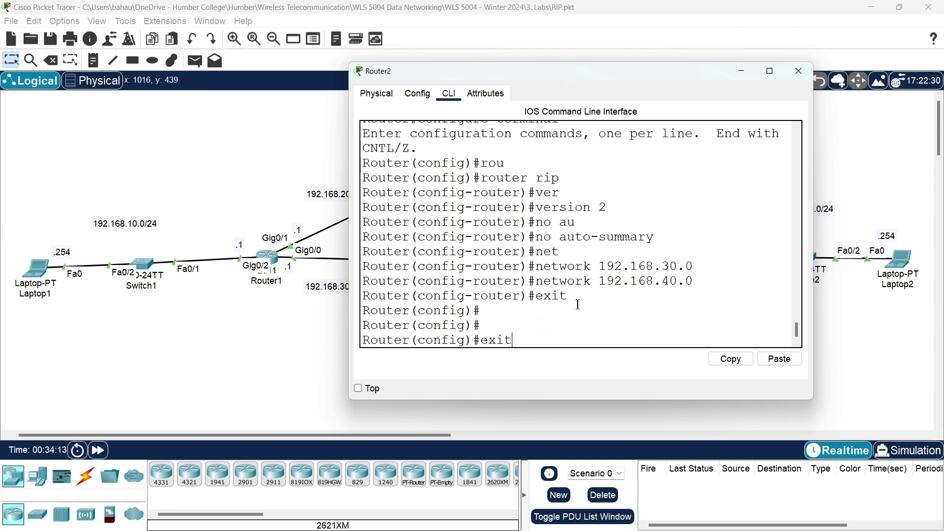
{"action": "key", "text": "Return"}
{"action": "key", "text": "Return"}
{"action": "key", "text": "Return"}
Display Router2's running configuration with sh run, examine its router rip section, and close the router's window
{"action": "type", "text": "s"}
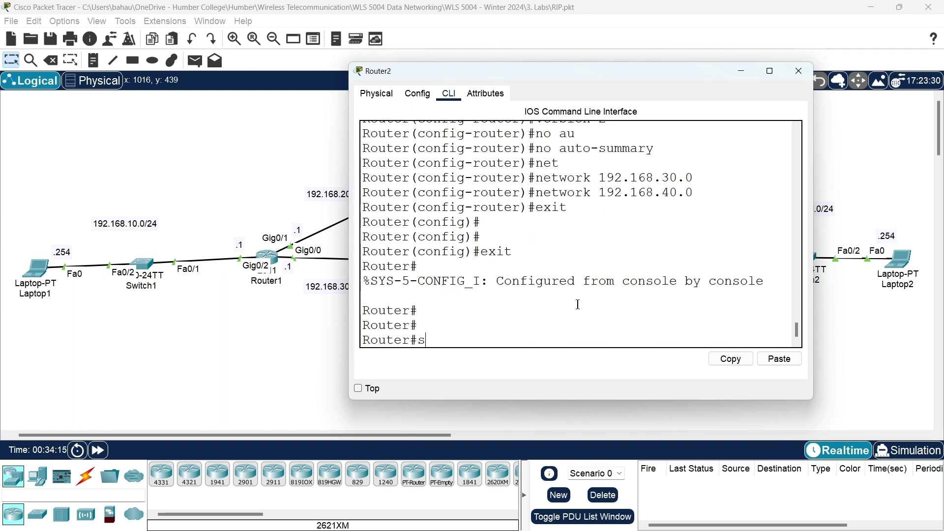
{"action": "type", "text": "h run"}
{"action": "key", "text": "Return"}
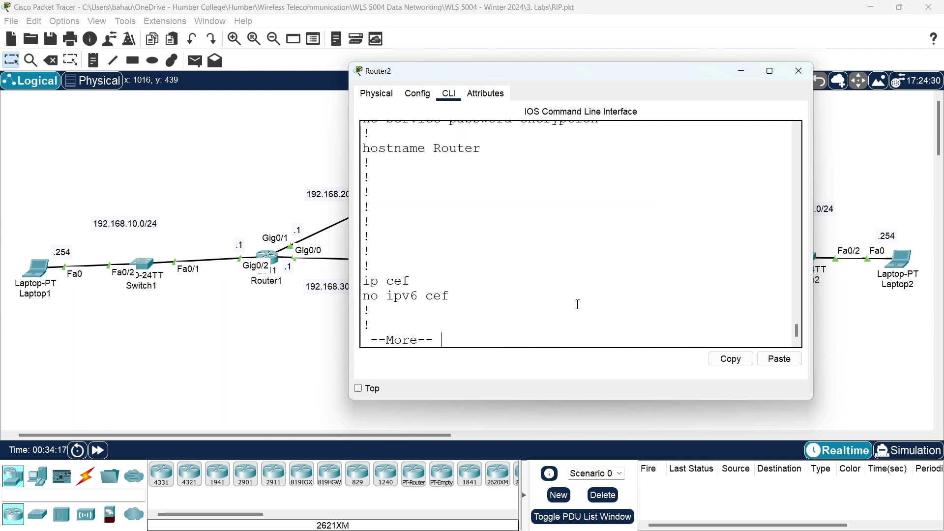
{"action": "key", "text": "space"}
{"action": "scroll", "coordinate": [558, 249], "scroll_direction": "up", "scroll_amount": 5}
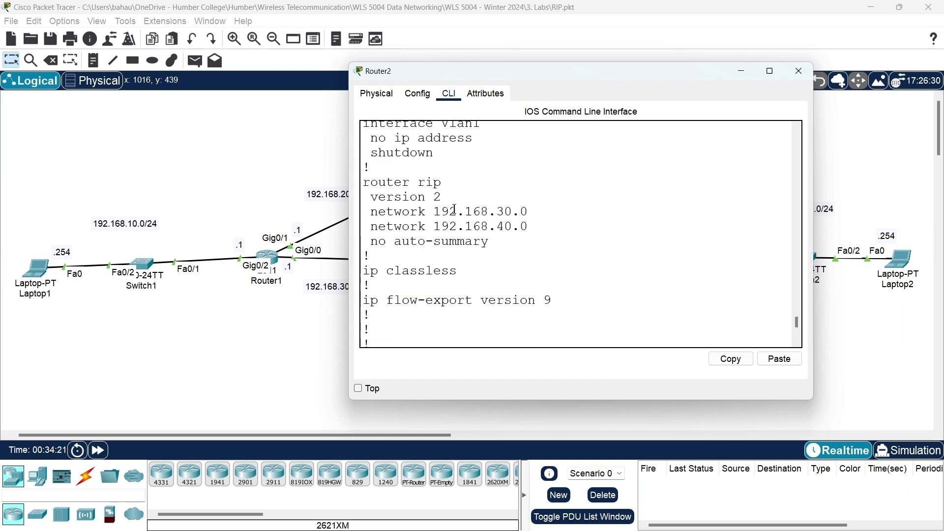
{"action": "left_click_drag", "start_coordinate": [502, 243], "coordinate": [365, 183]}
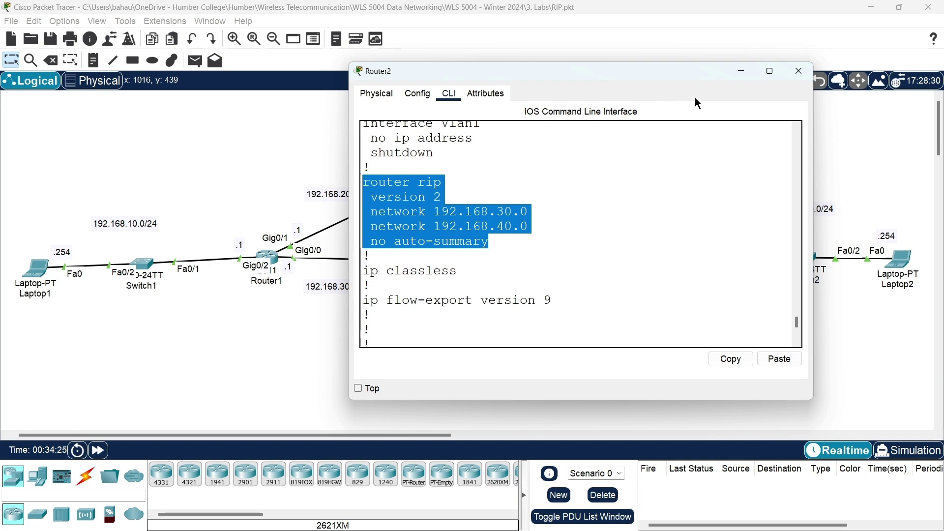
{"action": "left_click", "coordinate": [804, 76]}
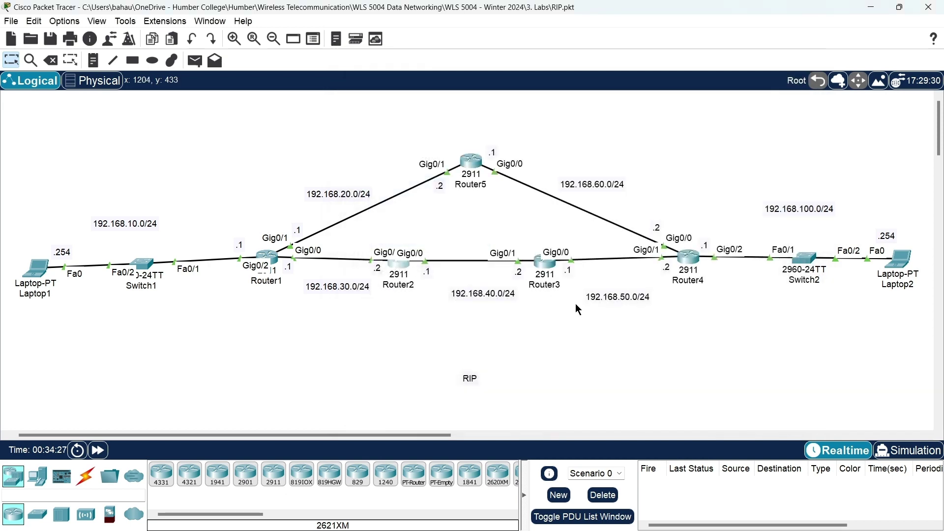
Open Router3's command line and enter privileged EXEC mode with en
{"action": "left_click", "coordinate": [550, 266]}
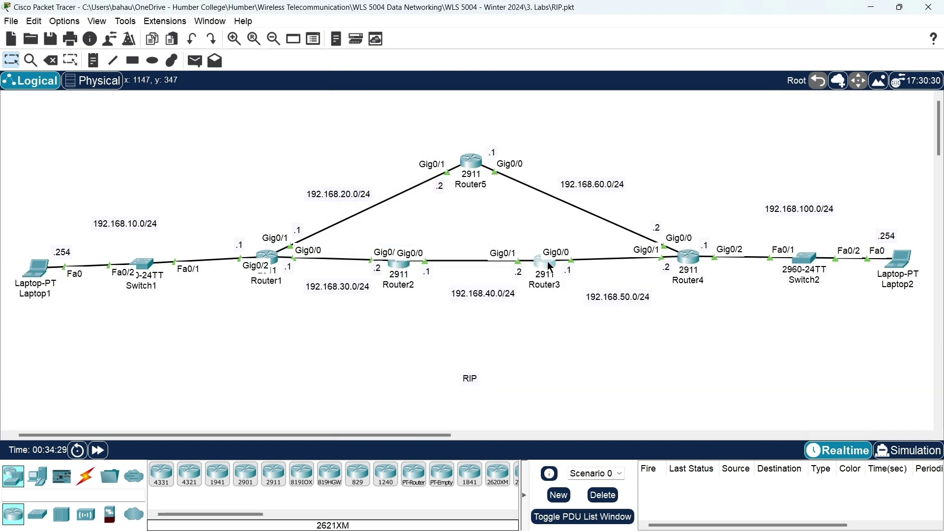
{"action": "key", "text": "Return"}
{"action": "key", "text": "Return"}
{"action": "key", "text": "Return"}
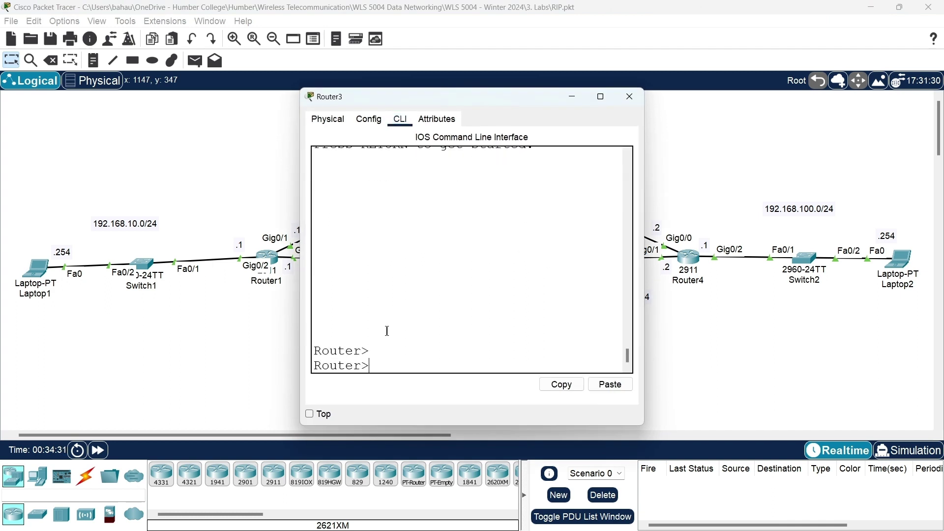
{"action": "type", "text": "en"}
{"action": "key", "text": "Return"}
{"action": "key", "text": "Return"}
{"action": "key", "text": "Return"}
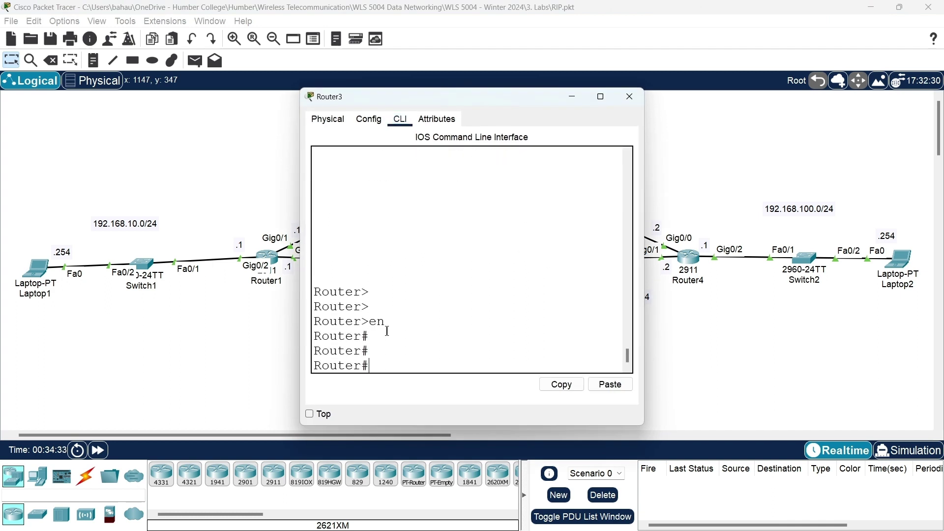
Enter global configuration mode on Router3 with configure terminal
{"action": "type", "text": "conf"}
{"action": "key", "text": "Tab"}
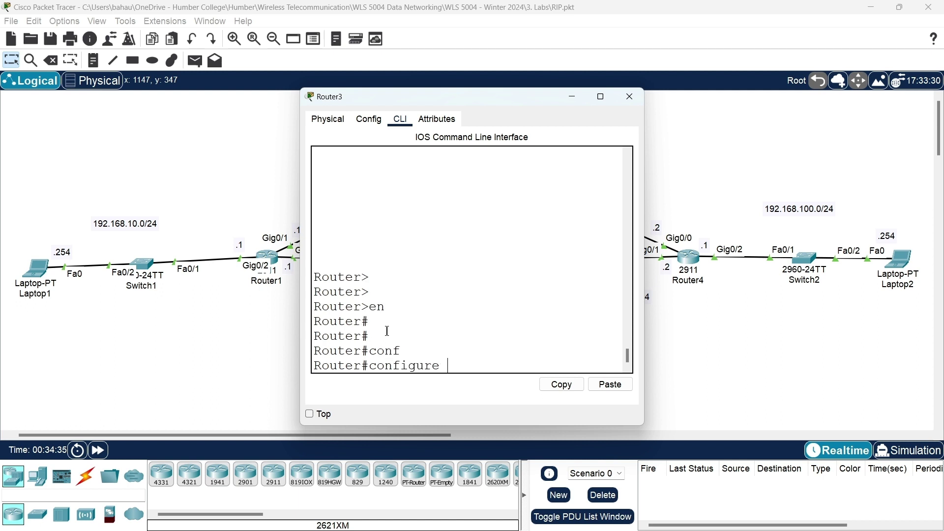
{"action": "type", "text": "te"}
{"action": "key", "text": "Tab"}
{"action": "key", "text": "Return"}
{"action": "key", "text": "Return"}
{"action": "key", "text": "Return"}
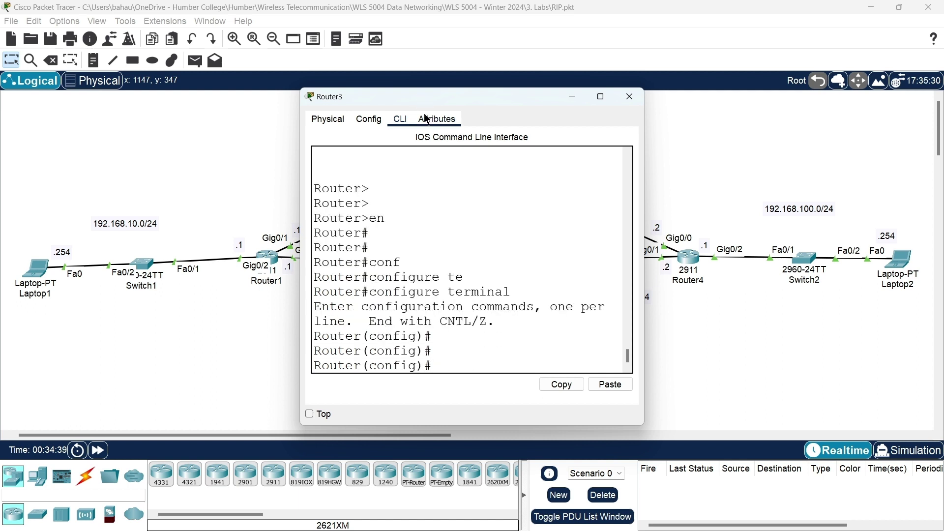
Enter RIP router configuration on Router3 and set the protocol to version 2
{"action": "type", "text": "rou"}
{"action": "key", "text": "Tab"}
{"action": "type", "text": "rip"}
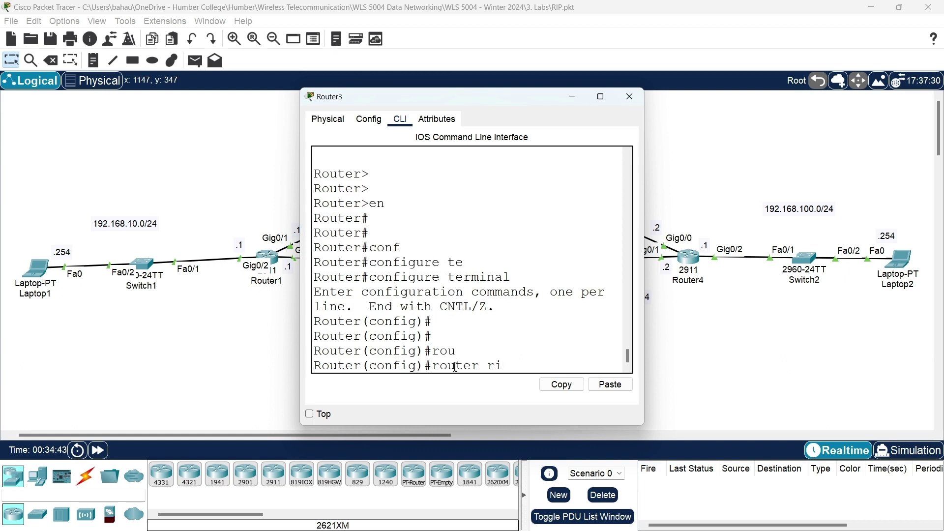
{"action": "key", "text": "Return"}
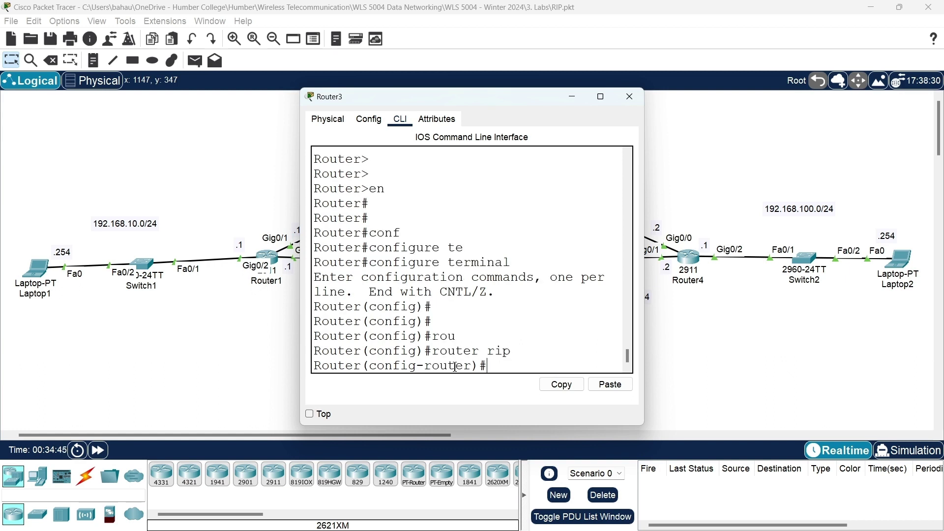
{"action": "type", "text": "ver"}
{"action": "key", "text": "Tab"}
{"action": "type", "text": "2"}
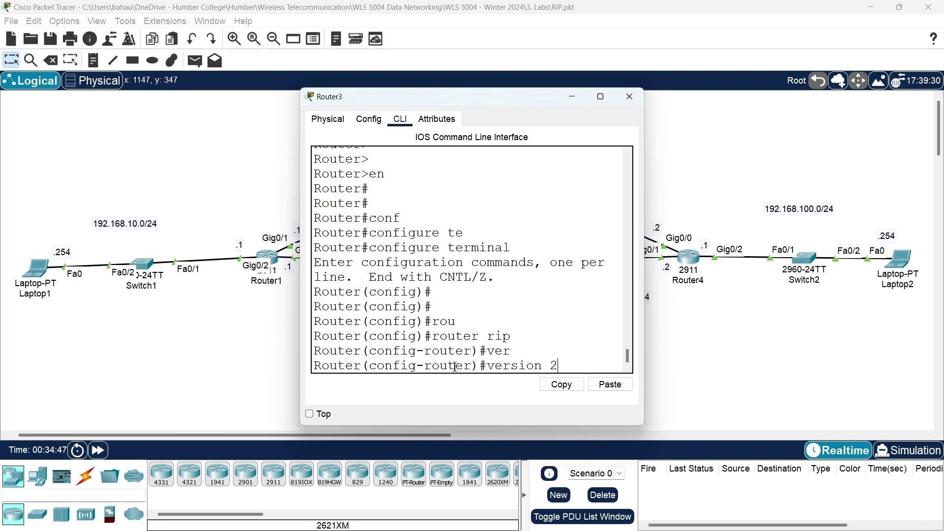
{"action": "key", "text": "Return"}
Disable automatic route summarization for RIP on Router3 with no auto-summary
{"action": "type", "text": "no"}
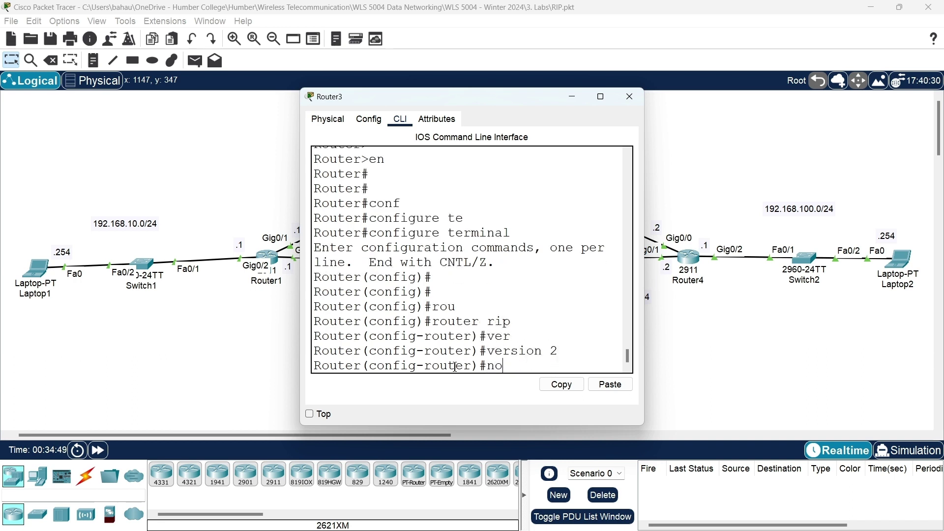
{"action": "key", "text": "Tab"}
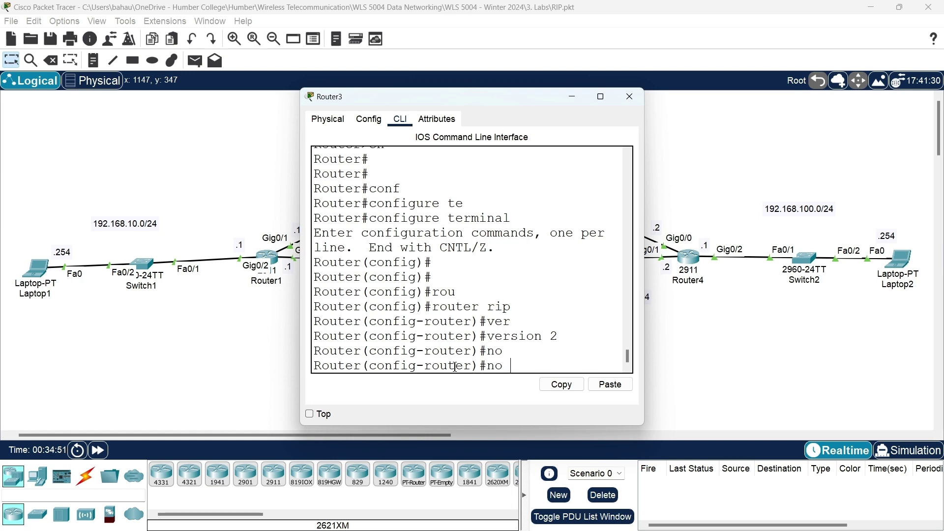
{"action": "type", "text": "au"}
{"action": "key", "text": "Tab"}
{"action": "key", "text": "Return"}
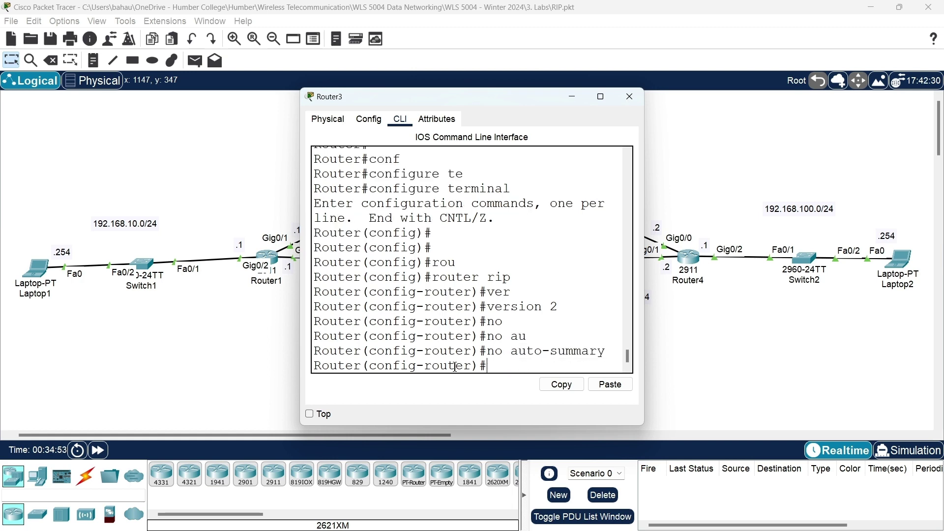
Uncover Router3's links in the topology, widen its command-line window, and advertise network 192.168.40.0 in its RIP configuration
{"action": "left_click_drag", "start_coordinate": [520, 100], "coordinate": [310, 105]}
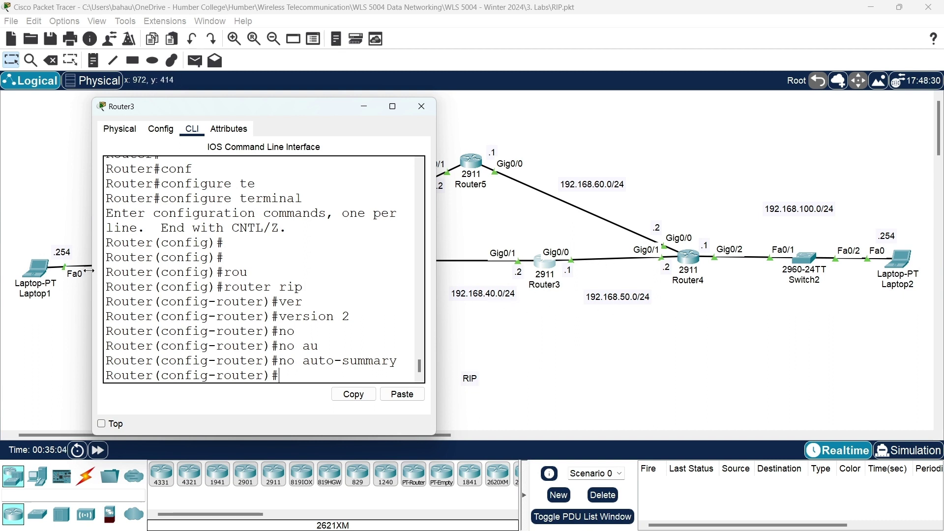
{"action": "left_click_drag", "start_coordinate": [88, 270], "coordinate": [11, 271]}
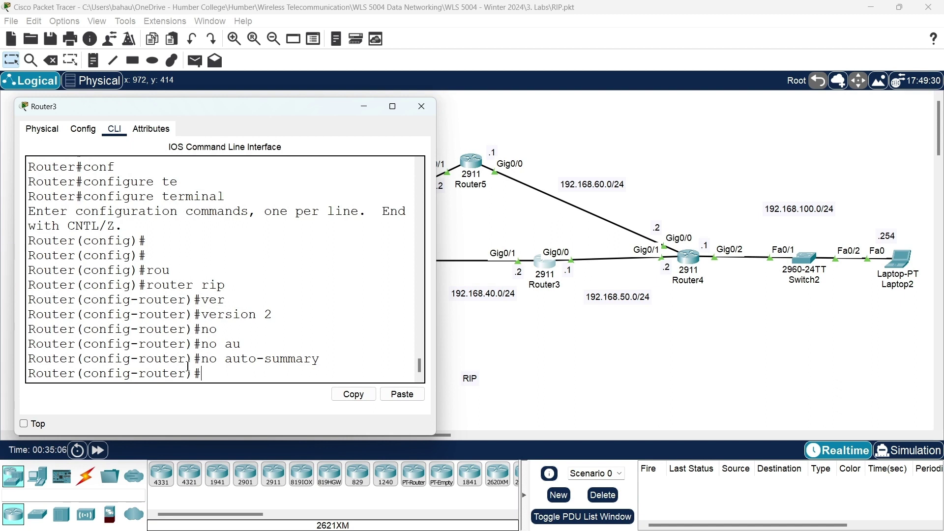
{"action": "type", "text": "nwt"}
{"action": "key", "text": "Tab"}
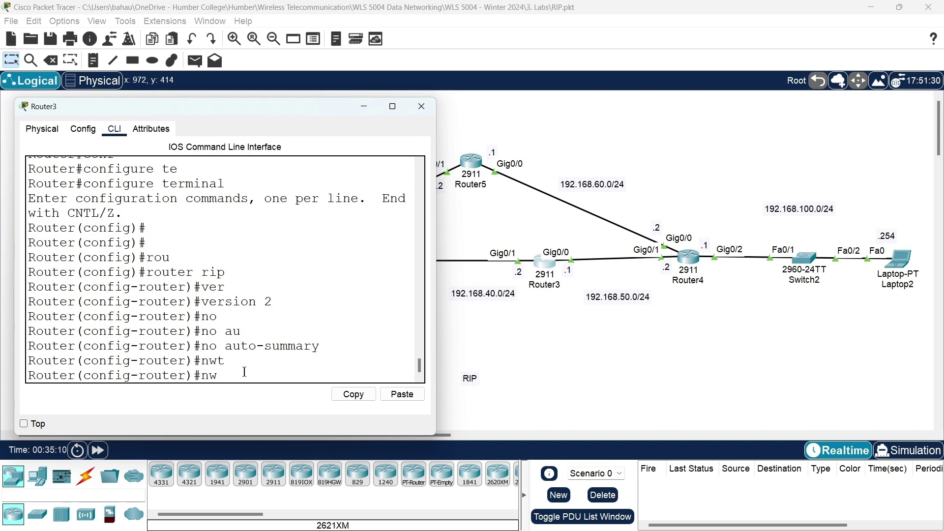
{"action": "key", "text": "BackSpace"}
{"action": "type", "text": "et"}
{"action": "key", "text": "Tab"}
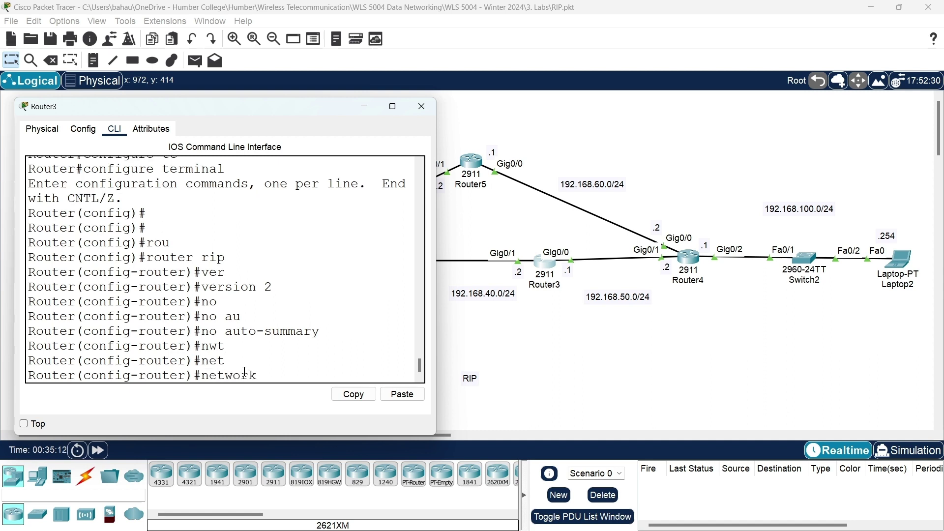
{"action": "type", "text": "192.168.40.0"}
{"action": "key", "text": "Return"}
Advertise the network between Router3 and Router4, 192.168.50.0, in Router3's RIP configuration
{"action": "key", "text": "Up"}
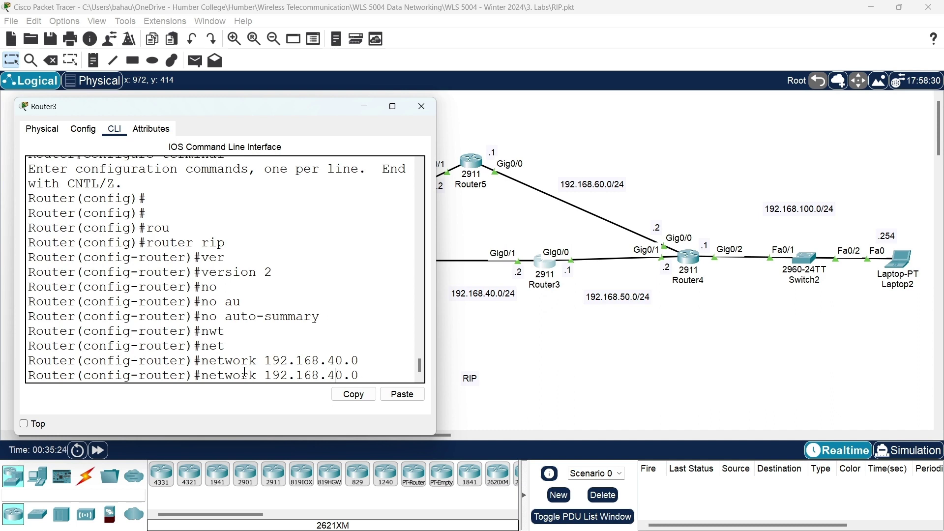
{"action": "key", "text": "BackSpace"}
{"action": "type", "text": "5"}
{"action": "key", "text": "Return"}
{"action": "key", "text": "Return"}
{"action": "key", "text": "Return"}
Leave RIP and global configuration modes on Router3 and return to privileged EXEC mode
{"action": "type", "text": "er(config-router)#exi"}
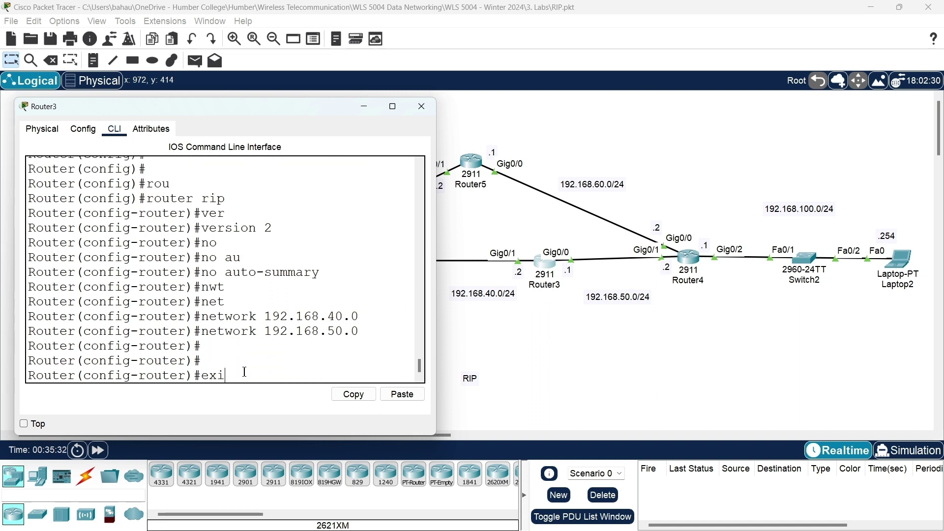
{"action": "key", "text": "Return"}
{"action": "key", "text": "Return"}
{"action": "key", "text": "Return"}
{"action": "key", "text": "Return"}
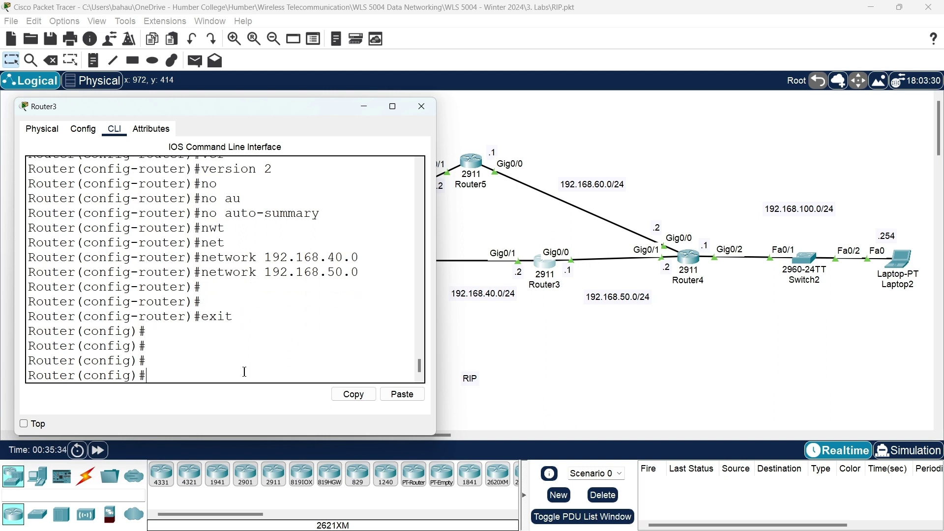
{"action": "type", "text": "exit"}
{"action": "key", "text": "Return"}
{"action": "key", "text": "Return"}
{"action": "key", "text": "Return"}
{"action": "key", "text": "Return"}
{"action": "key", "text": "Return"}
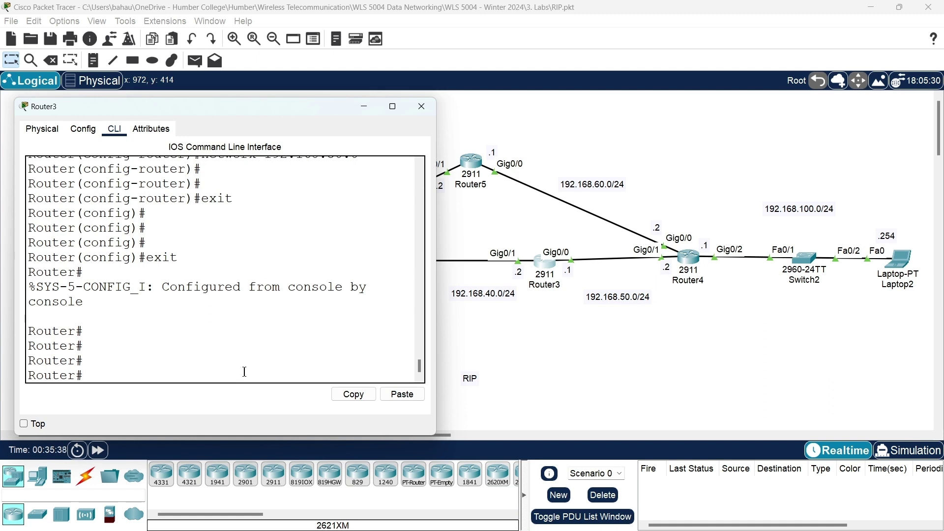
Display Router3's running configuration with sh run and examine the router rip section
{"action": "type", "text": "sh run"}
{"action": "key", "text": "Tab"}
{"action": "key", "text": "Return"}
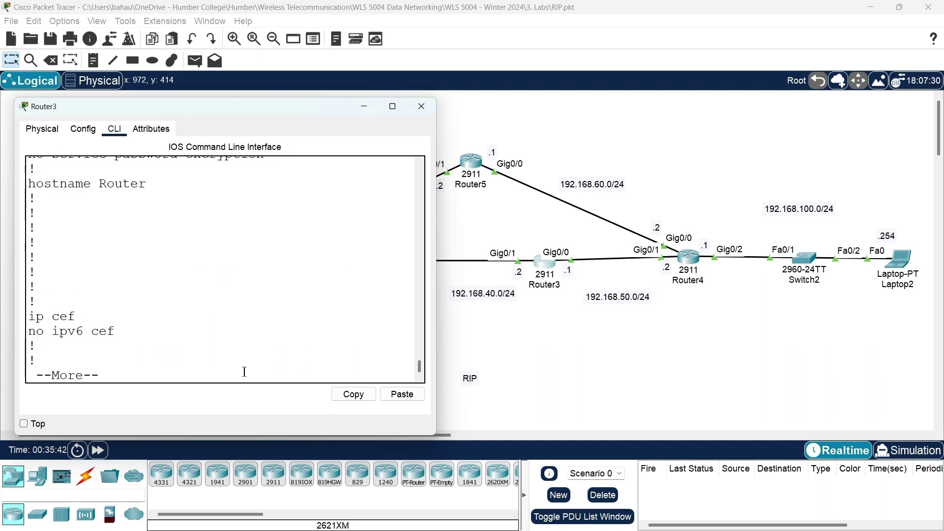
{"action": "key", "text": "space"}
{"action": "key", "text": "space"}
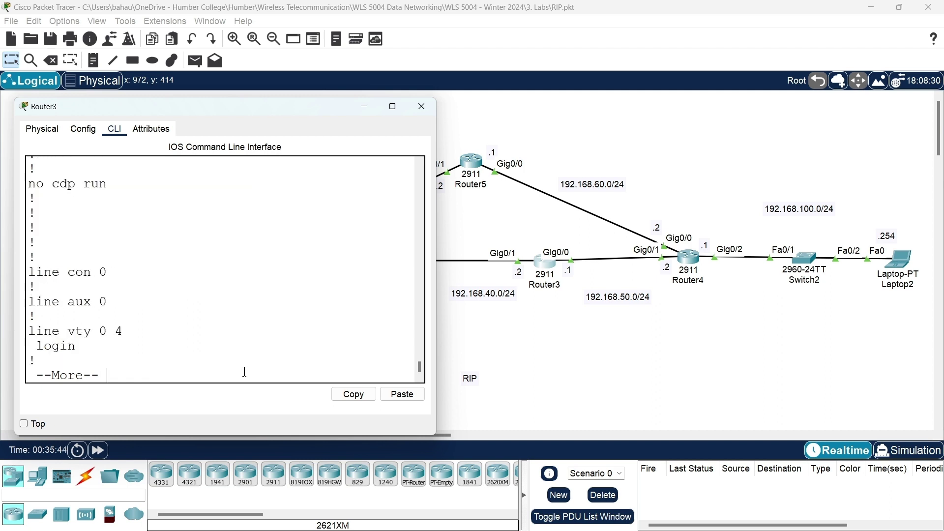
{"action": "key", "text": "space"}
{"action": "scroll", "coordinate": [256, 332], "scroll_direction": "up", "scroll_amount": 4}
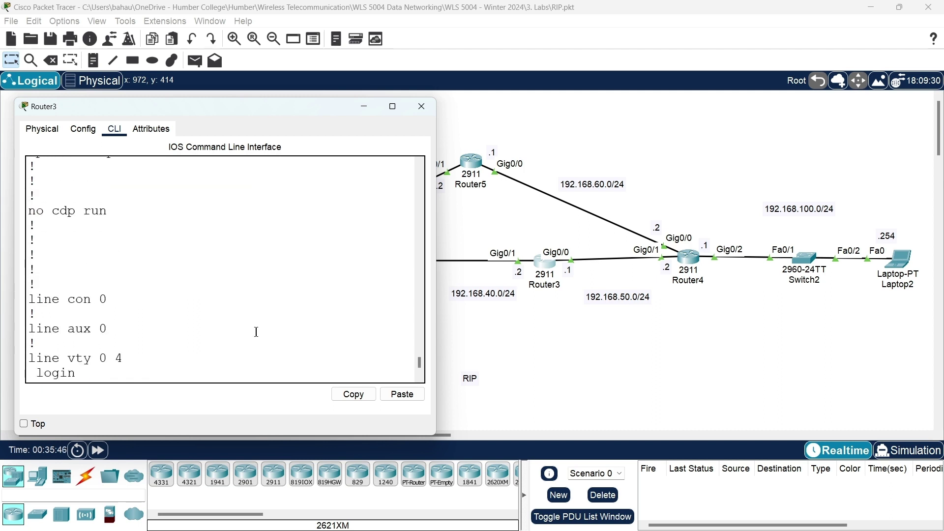
{"action": "scroll", "coordinate": [256, 332], "scroll_direction": "up", "scroll_amount": 3}
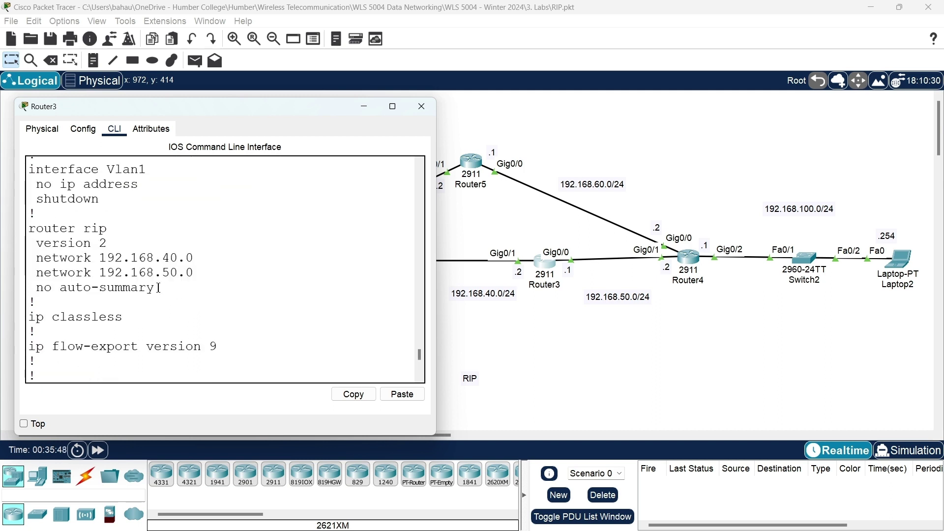
{"action": "left_click_drag", "start_coordinate": [156, 288], "coordinate": [36, 229]}
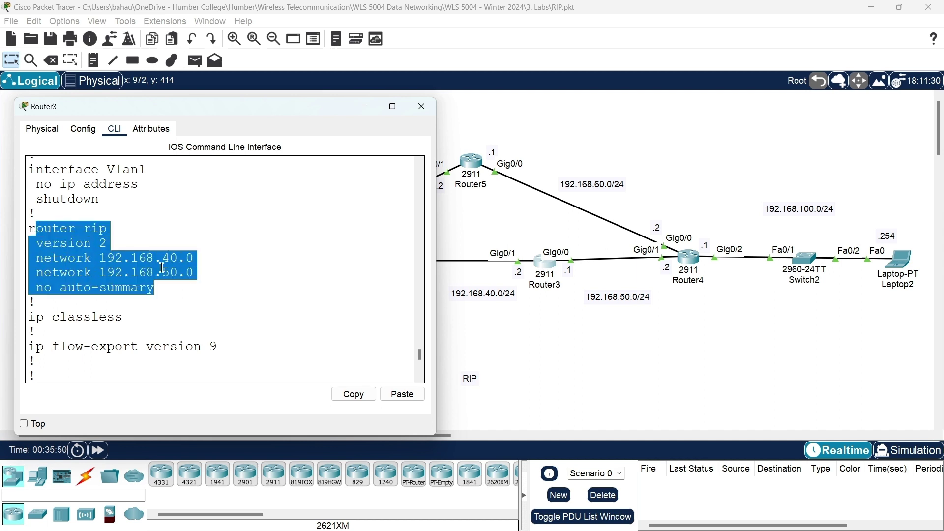
{"action": "scroll", "coordinate": [179, 242], "scroll_direction": "down", "scroll_amount": 7}
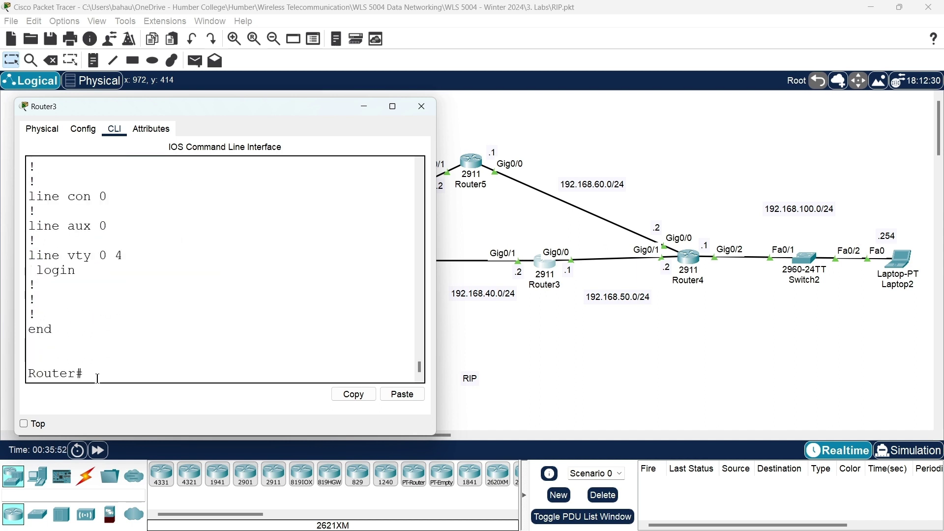
Save Router3's configuration with wr and close the router's window
{"action": "type", "text": "wr"}
{"action": "key", "text": "Return"}
{"action": "key", "text": "Return"}
{"action": "key", "text": "Return"}
{"action": "key", "text": "Return"}
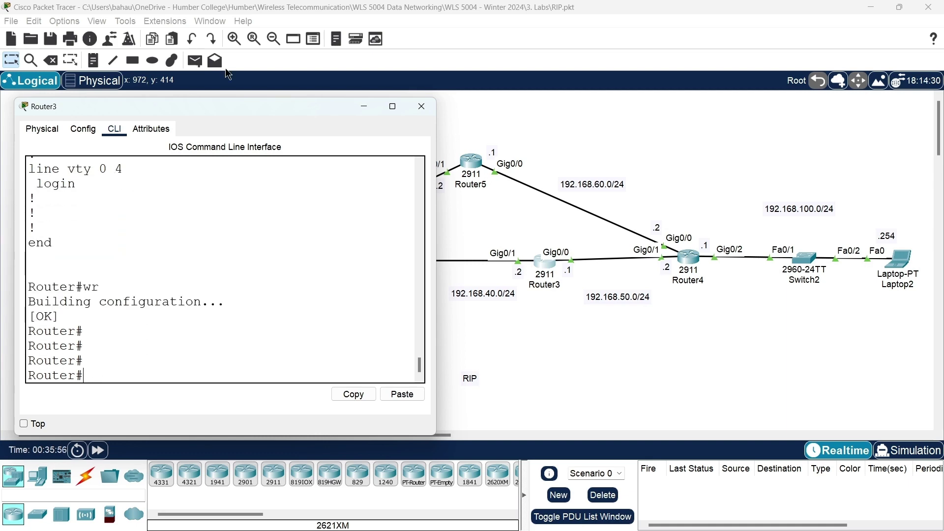
{"action": "left_click_drag", "start_coordinate": [225, 105], "coordinate": [582, 165]}
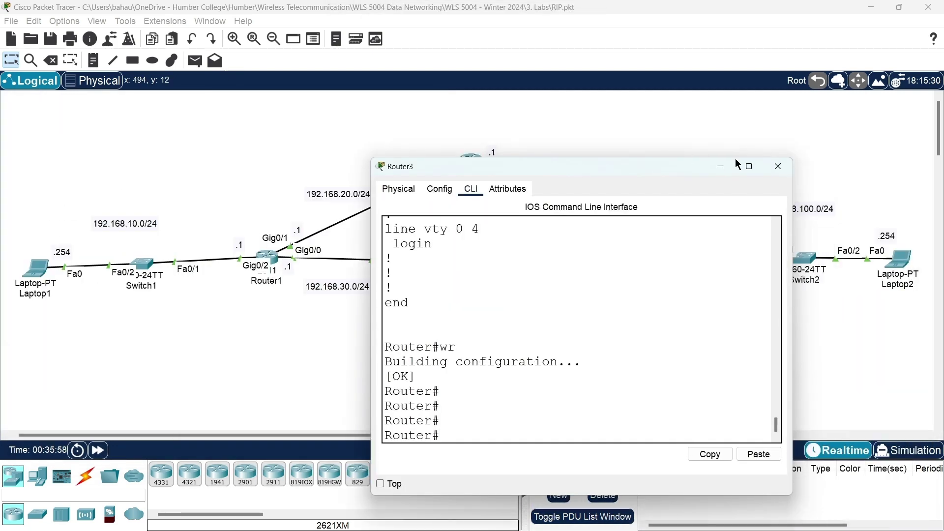
{"action": "left_click", "coordinate": [779, 167]}
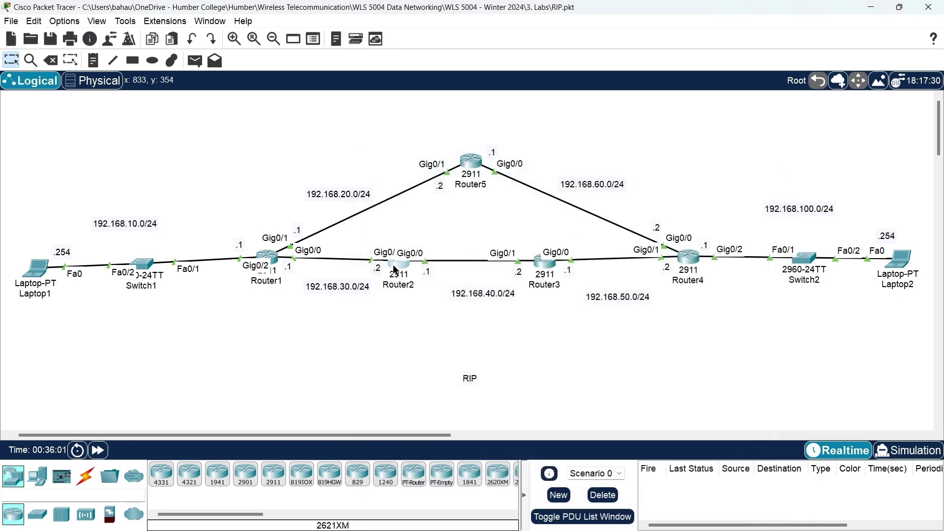
Finish the running-configuration listing in Router2's CLI and save its configuration with wr
{"action": "left_click", "coordinate": [397, 264]}
{"action": "left_click", "coordinate": [429, 340]}
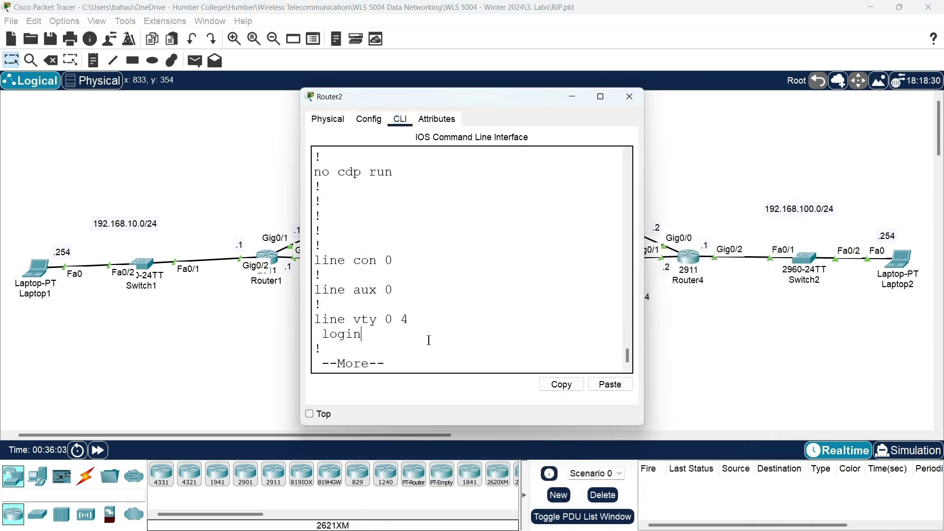
{"action": "key", "text": "space"}
{"action": "type", "text": "wr"}
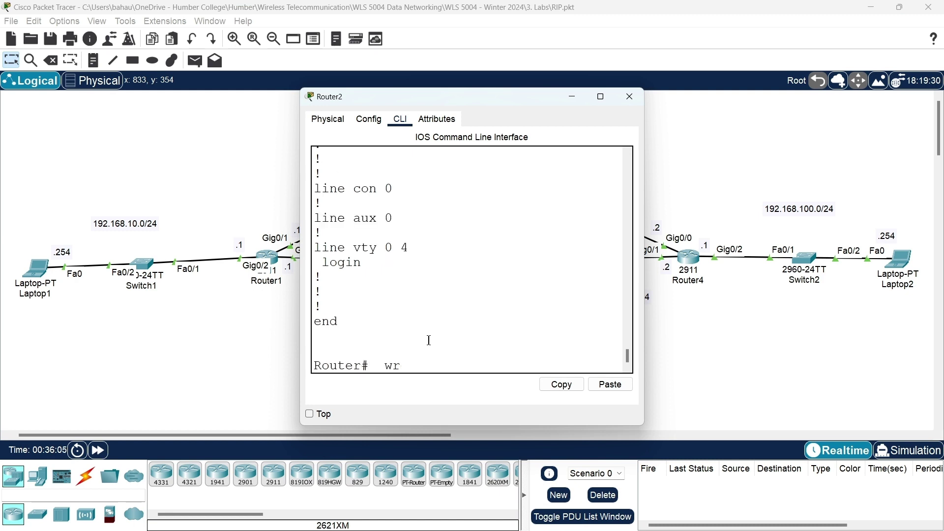
{"action": "key", "text": "Return"}
{"action": "key", "text": "Return"}
{"action": "key", "text": "Return"}
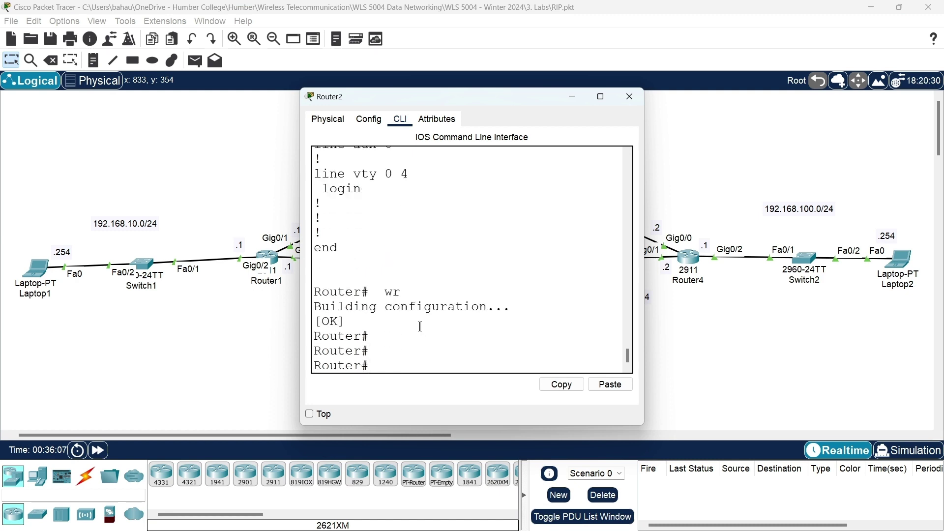
Open Router1's CLI, page to the end of its configuration listing, and save the configuration with wr
{"action": "left_click", "coordinate": [273, 255]}
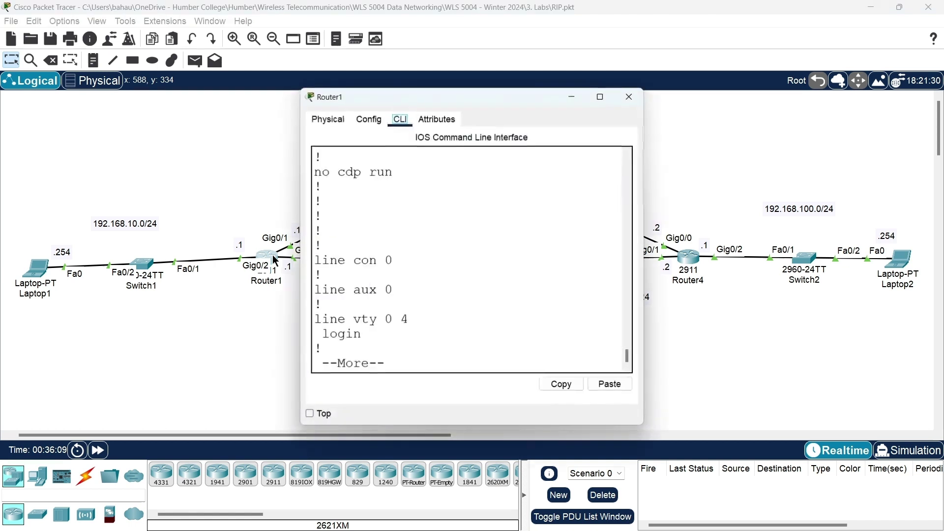
{"action": "key", "text": "Return"}
{"action": "key", "text": "Return"}
{"action": "key", "text": "Return"}
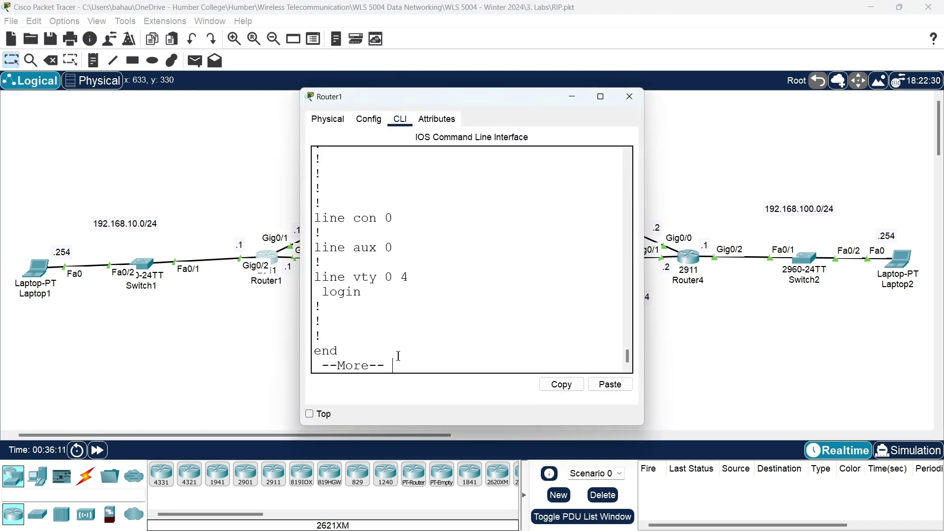
{"action": "key", "text": "Return"}
{"action": "type", "text": "wr"}
{"action": "key", "text": "Return"}
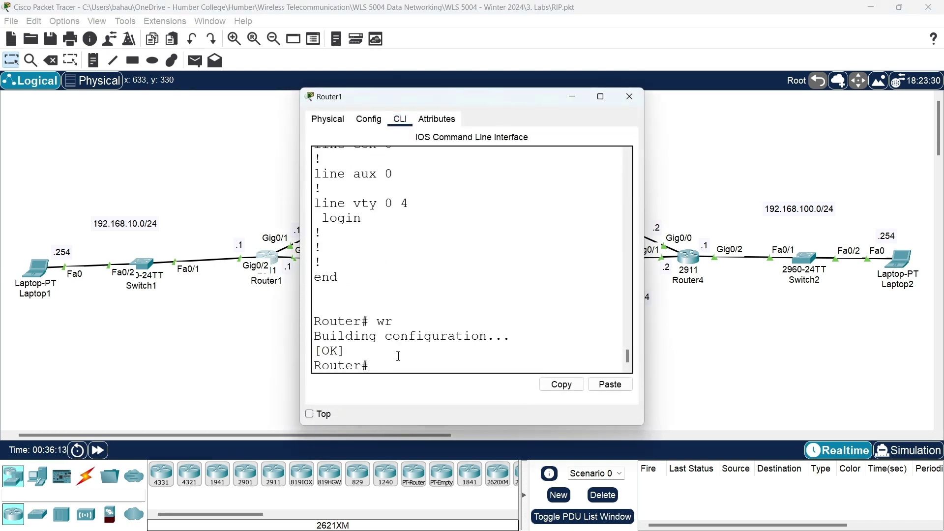
{"action": "key", "text": "Return"}
{"action": "key", "text": "Return"}
{"action": "key", "text": "Return"}
{"action": "key", "text": "Return"}
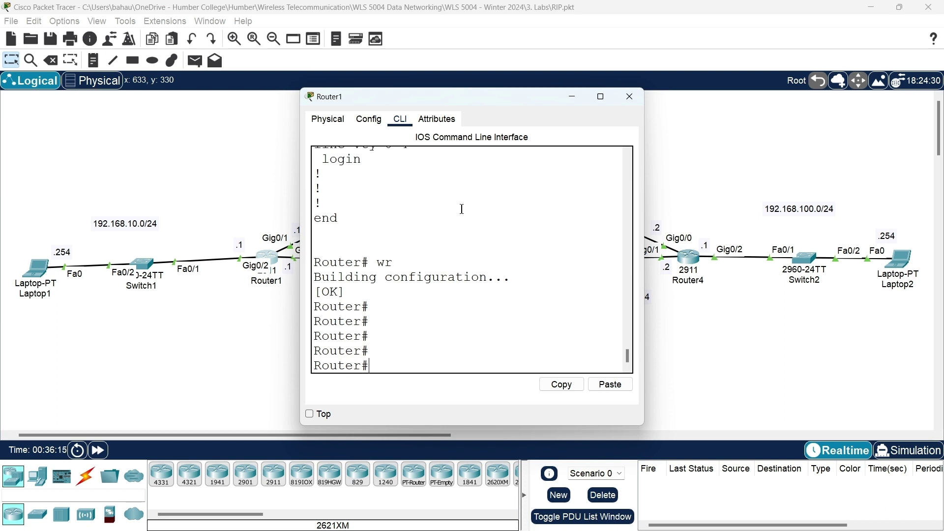
Display Router1's routing table with sh ip route and widen the router's window so each route fits on one line
{"action": "left_click_drag", "start_coordinate": [473, 95], "coordinate": [509, 64]}
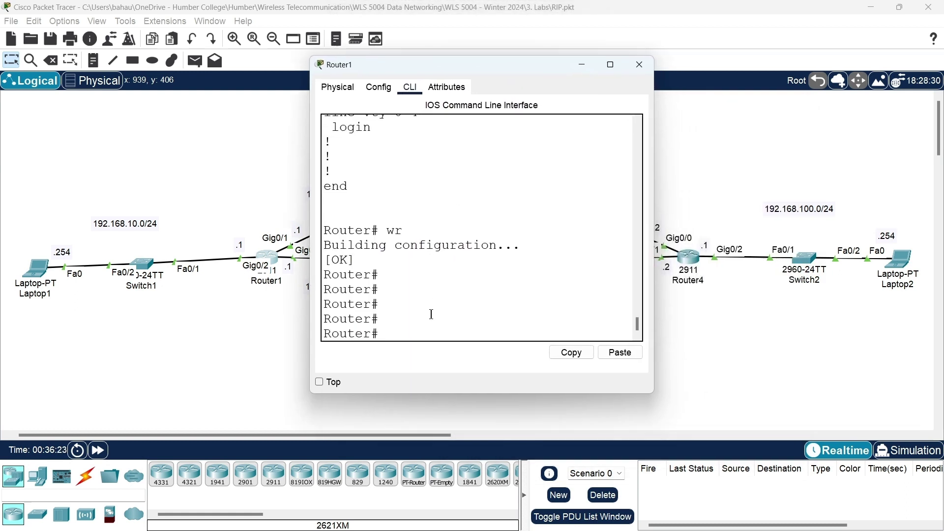
{"action": "type", "text": "sh ip"}
{"action": "type", "text": " rou"}
{"action": "key", "text": "Tab"}
{"action": "key", "text": "Return"}
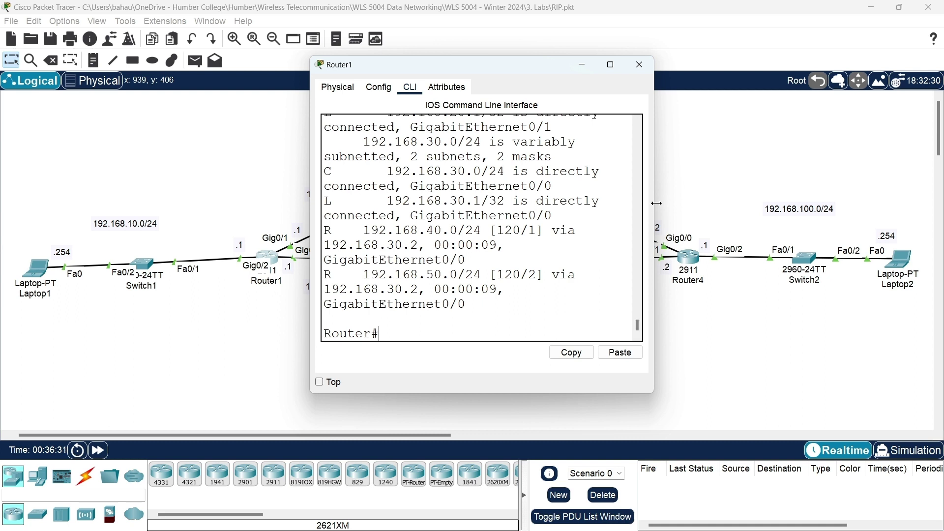
{"action": "left_click_drag", "start_coordinate": [654, 203], "coordinate": [861, 215]}
{"action": "scroll", "coordinate": [591, 231], "scroll_direction": "up", "scroll_amount": 3}
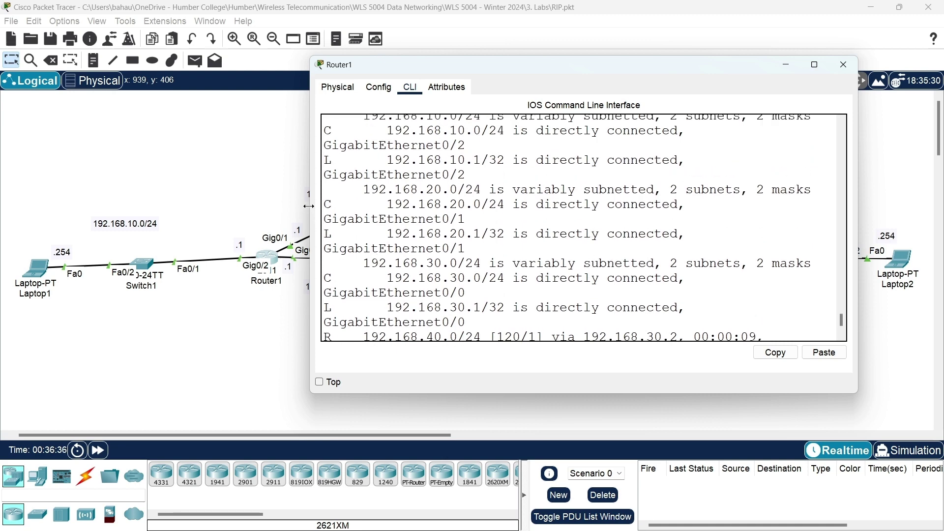
{"action": "left_click_drag", "start_coordinate": [308, 207], "coordinate": [112, 206]}
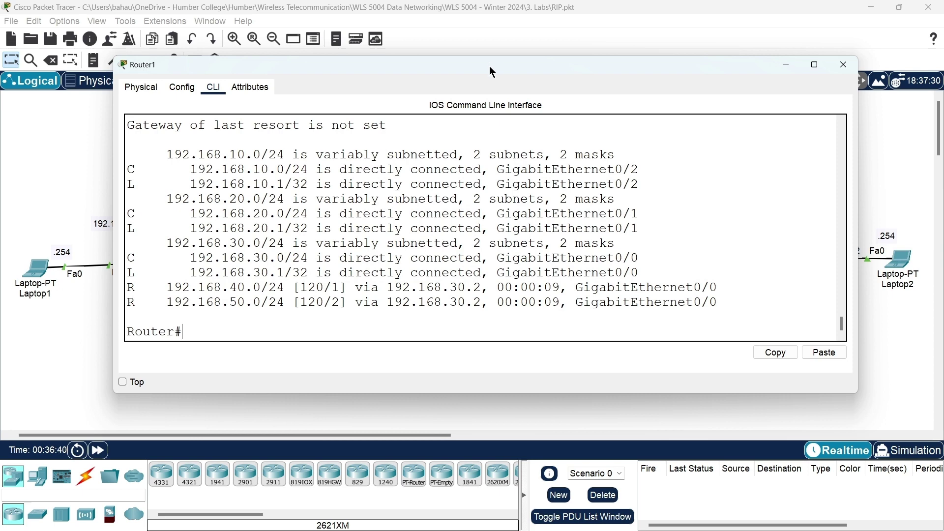
{"action": "mouse_move", "coordinate": [489, 66]}
{"action": "left_mouse_down"}
{"action": "mouse_move", "coordinate": [552, 114]}
{"action": "mouse_move", "coordinate": [484, 138]}
{"action": "mouse_move", "coordinate": [476, 70]}
{"action": "left_mouse_up"}
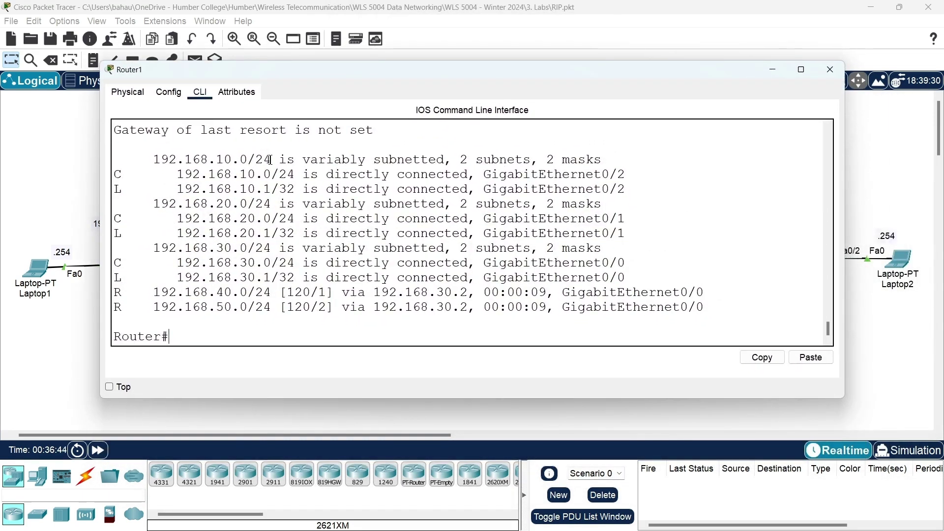
Examine the directly connected and RIP-learned routes in Router1's routing table against the topology, and close the router's window
{"action": "left_click_drag", "start_coordinate": [271, 159], "coordinate": [151, 159]}
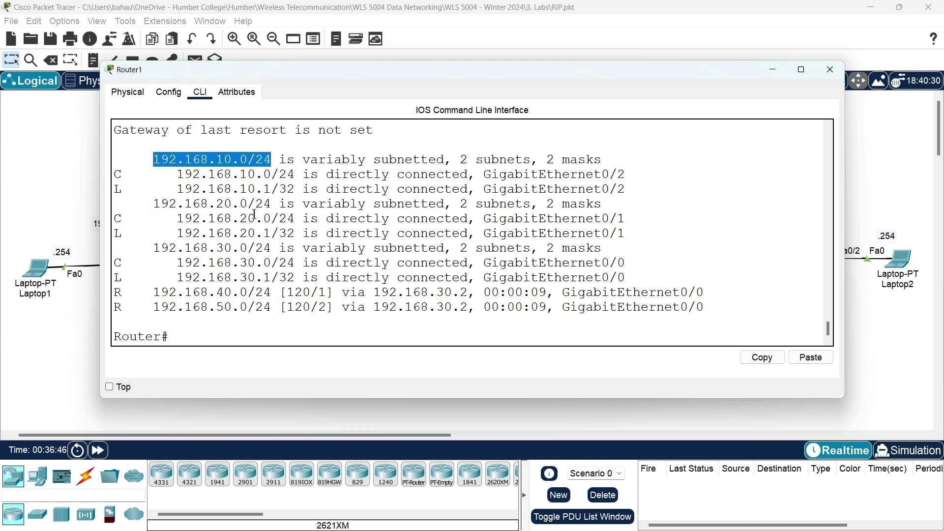
{"action": "left_click", "coordinate": [295, 219]}
{"action": "left_click_drag", "start_coordinate": [296, 220], "coordinate": [177, 219]}
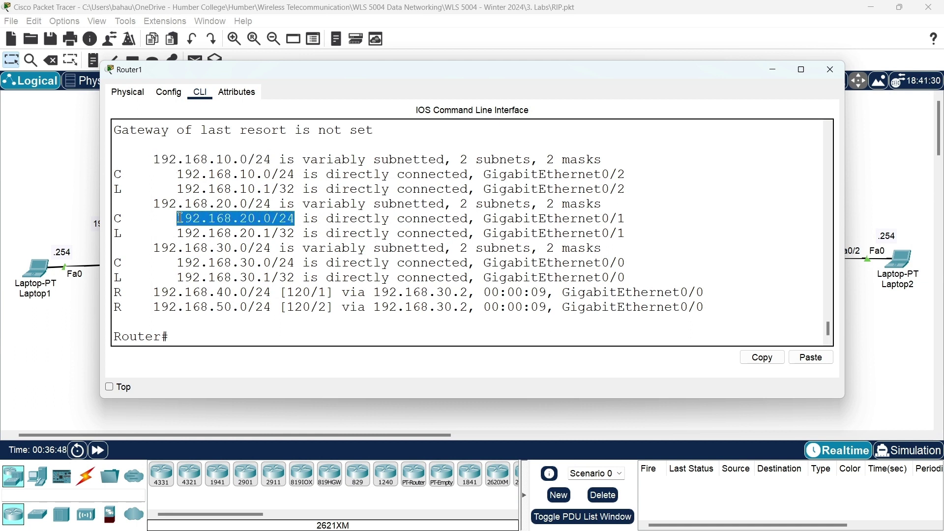
{"action": "left_click_drag", "start_coordinate": [475, 219], "coordinate": [309, 224]}
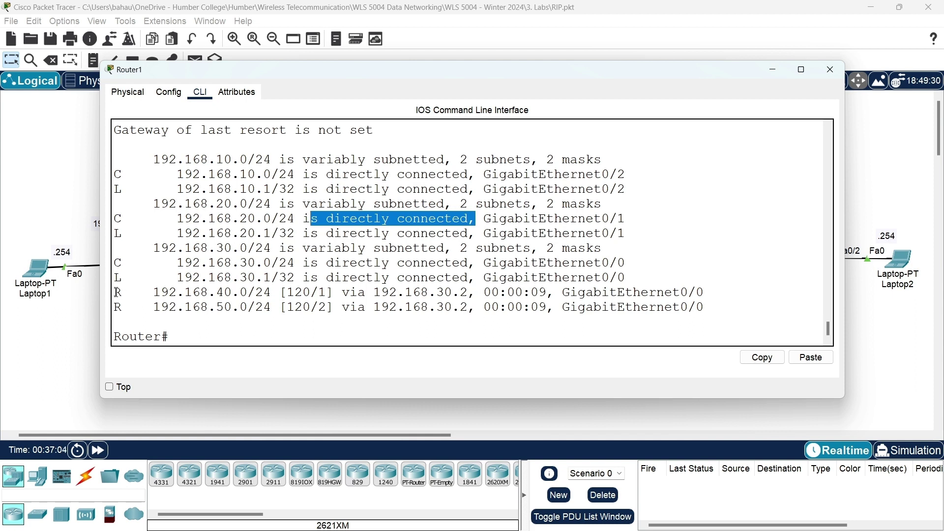
{"action": "left_click_drag", "start_coordinate": [113, 291], "coordinate": [444, 292]}
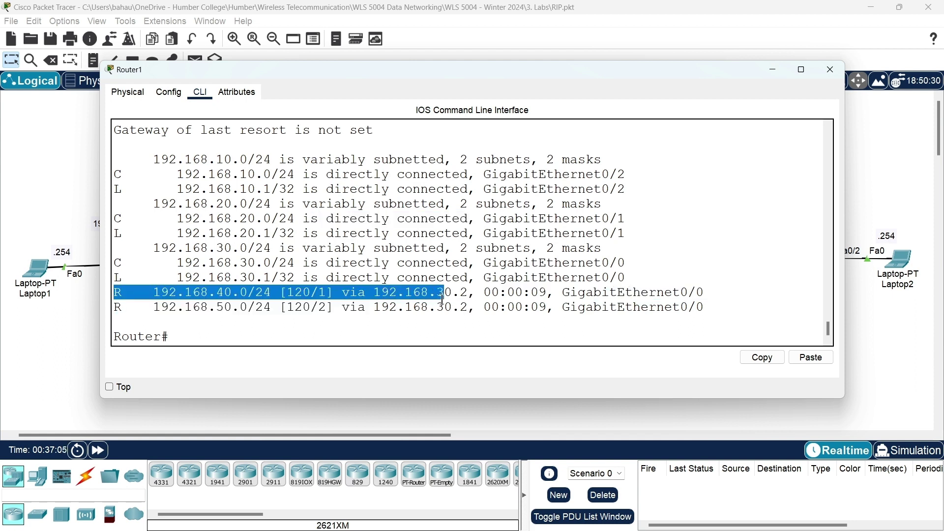
{"action": "left_click_drag", "start_coordinate": [567, 70], "coordinate": [585, 327]}
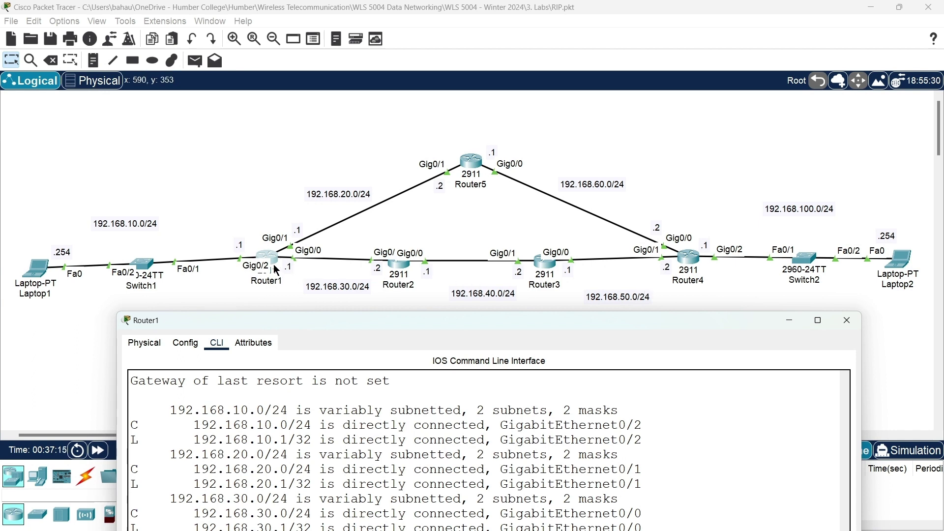
{"action": "left_click_drag", "start_coordinate": [332, 319], "coordinate": [326, 110]}
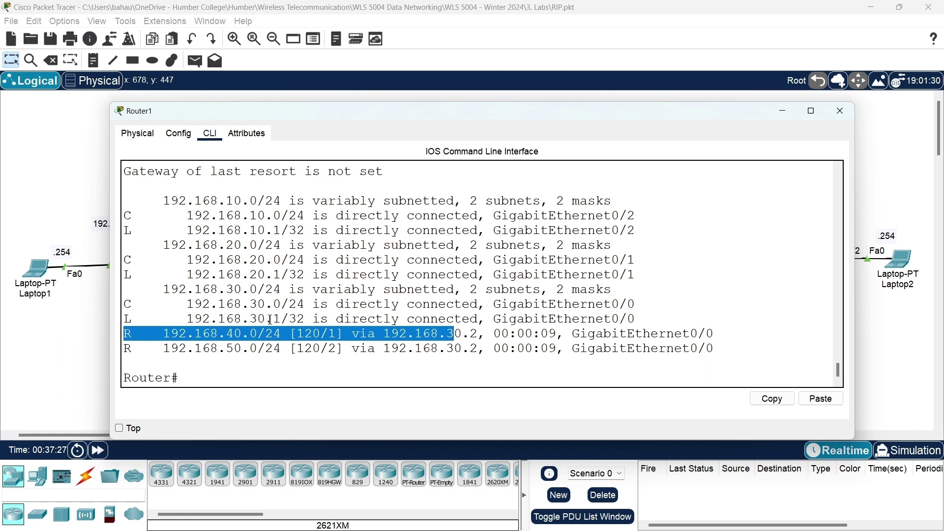
{"action": "left_click_drag", "start_coordinate": [304, 322], "coordinate": [150, 194]}
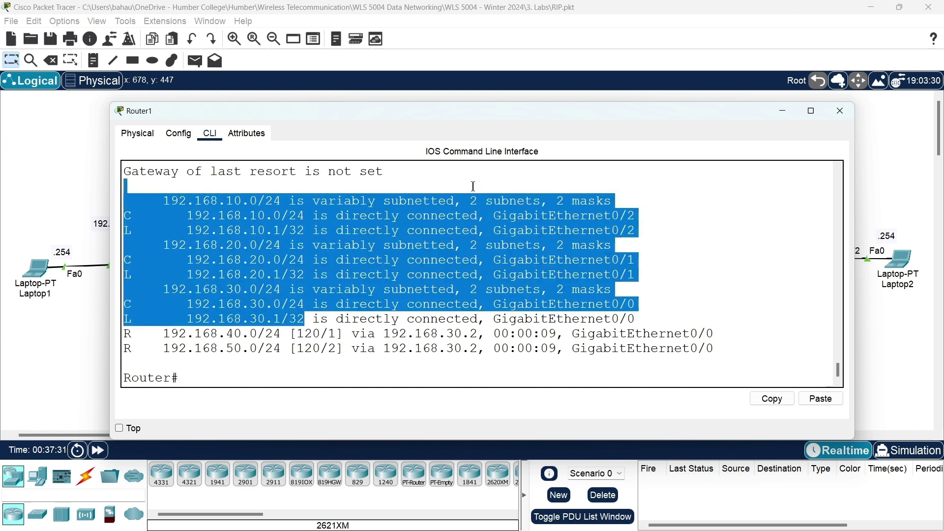
{"action": "left_click", "coordinate": [840, 110]}
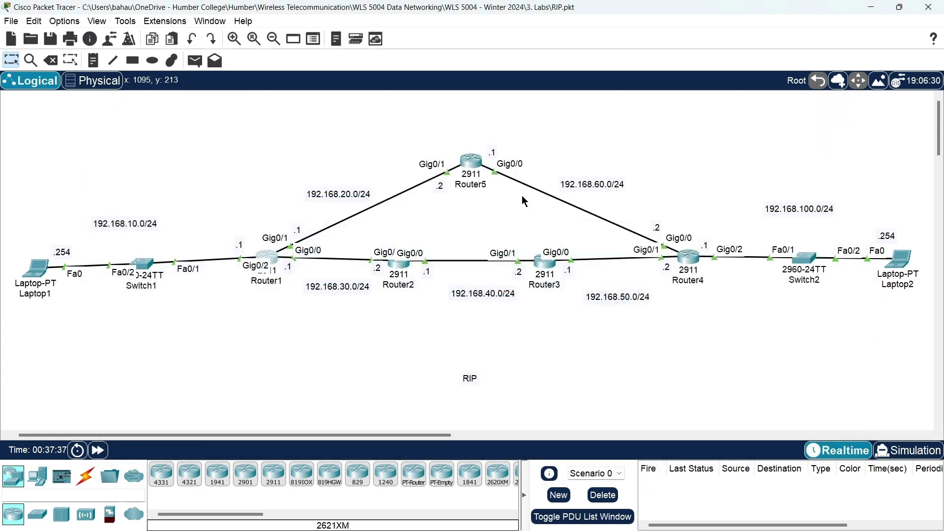
Open Router5's CLI in a widened window and enter global configuration mode with configure terminal
{"action": "left_click", "coordinate": [476, 163]}
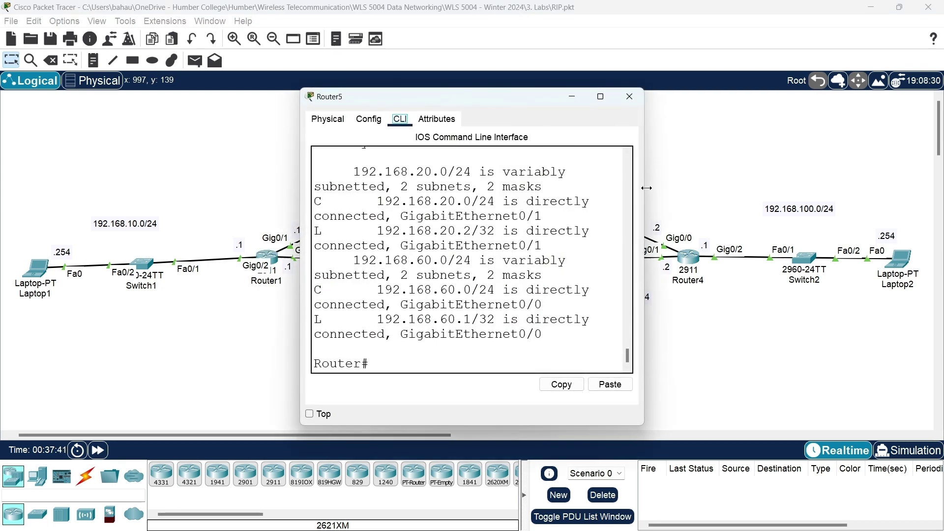
{"action": "left_click_drag", "start_coordinate": [646, 188], "coordinate": [879, 188]}
{"action": "left_click", "coordinate": [395, 362]}
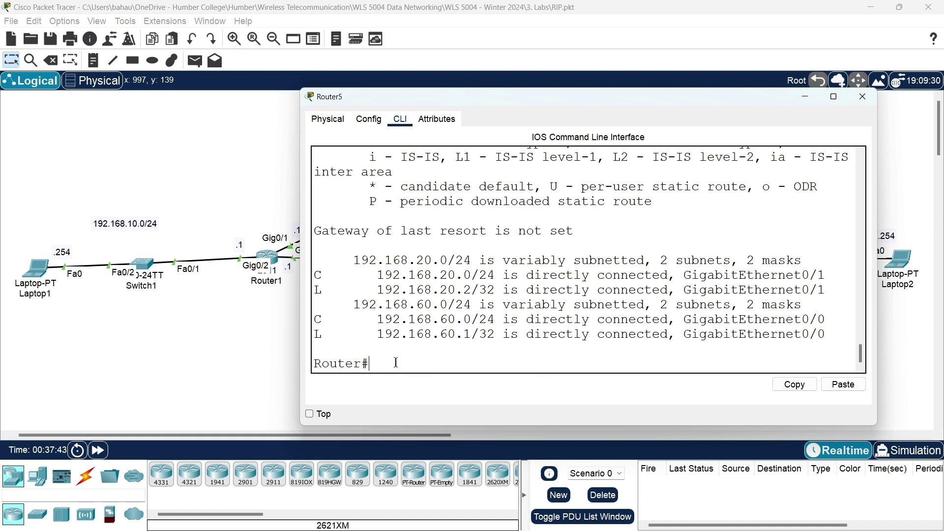
{"action": "type", "text": "conf"}
{"action": "key", "text": "Tab"}
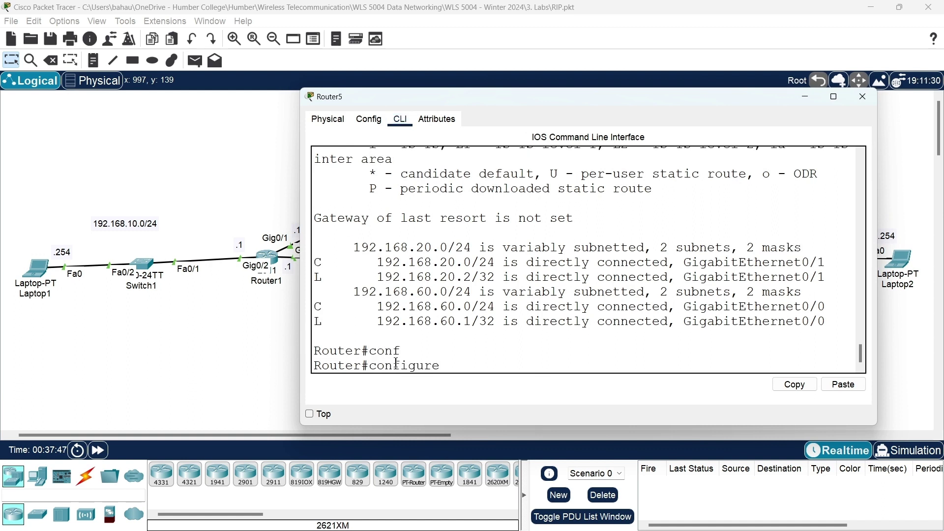
{"action": "type", "text": "te"}
{"action": "key", "text": "Tab"}
{"action": "key", "text": "Return"}
{"action": "key", "text": "Return"}
{"action": "key", "text": "Return"}
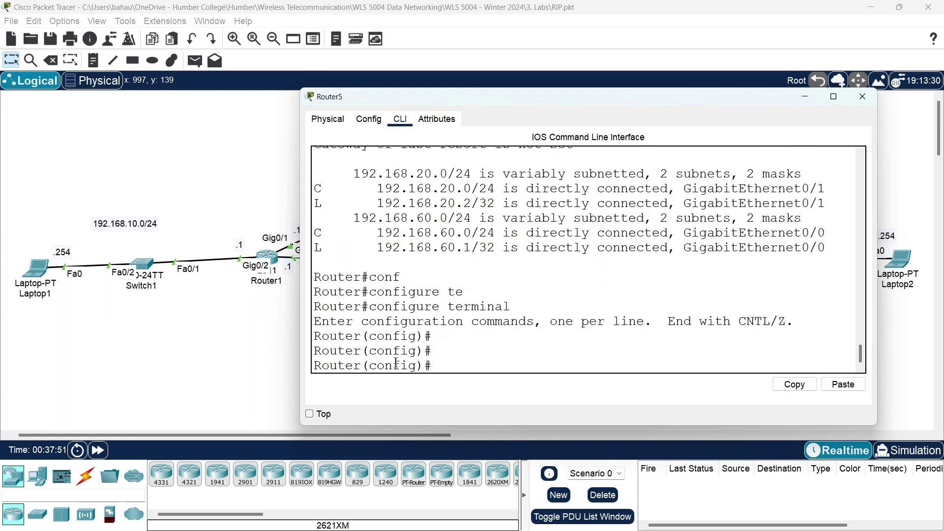
Enable RIP on Router5 with router rip and set it to version 2
{"action": "type", "text": "ro"}
{"action": "key", "text": "Tab"}
{"action": "type", "text": "rip"}
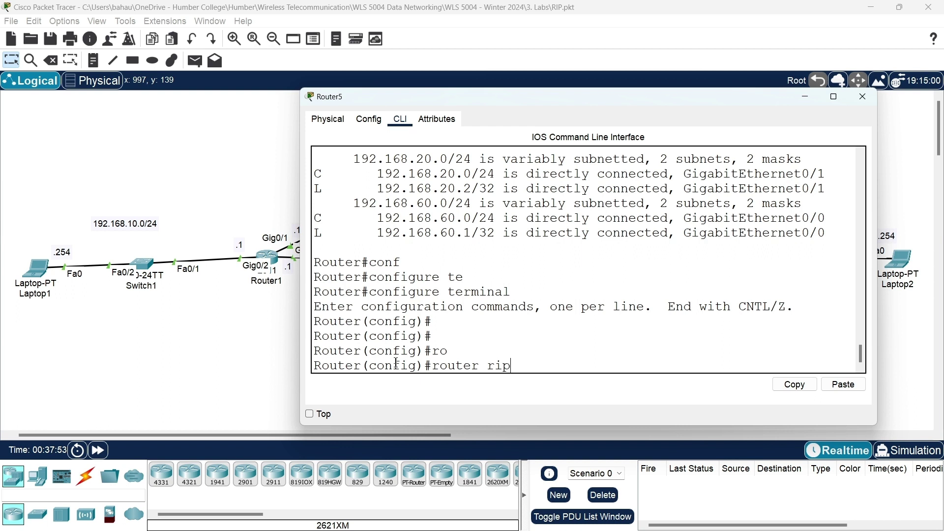
{"action": "key", "text": "Return"}
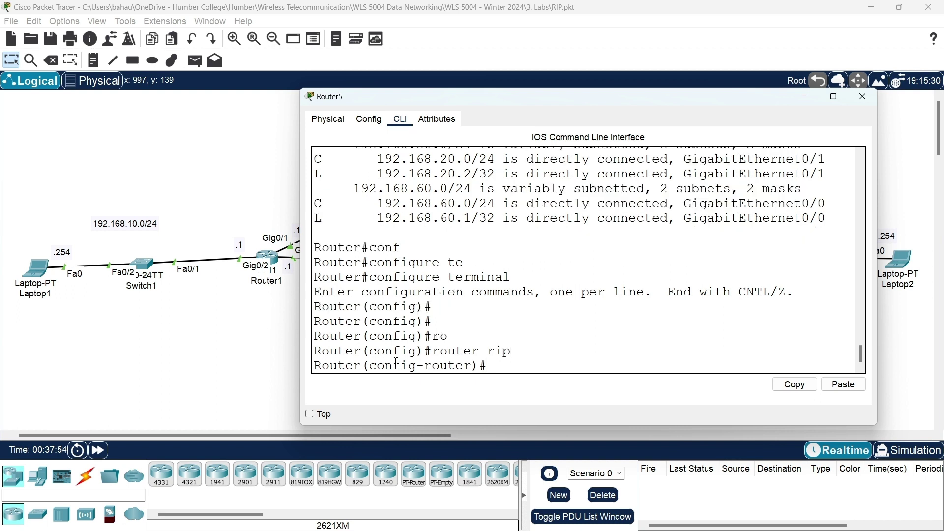
{"action": "type", "text": "ver"}
{"action": "key", "text": "Tab"}
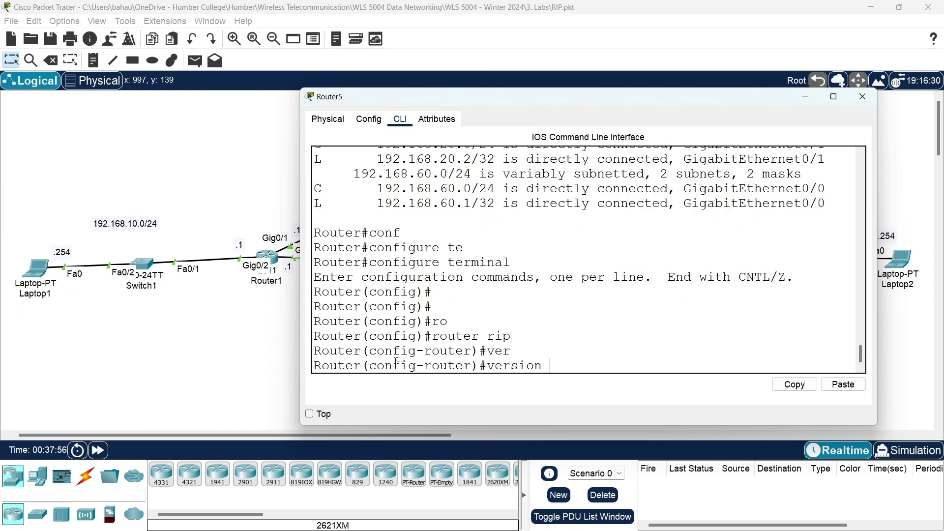
{"action": "type", "text": "2"}
{"action": "key", "text": "Return"}
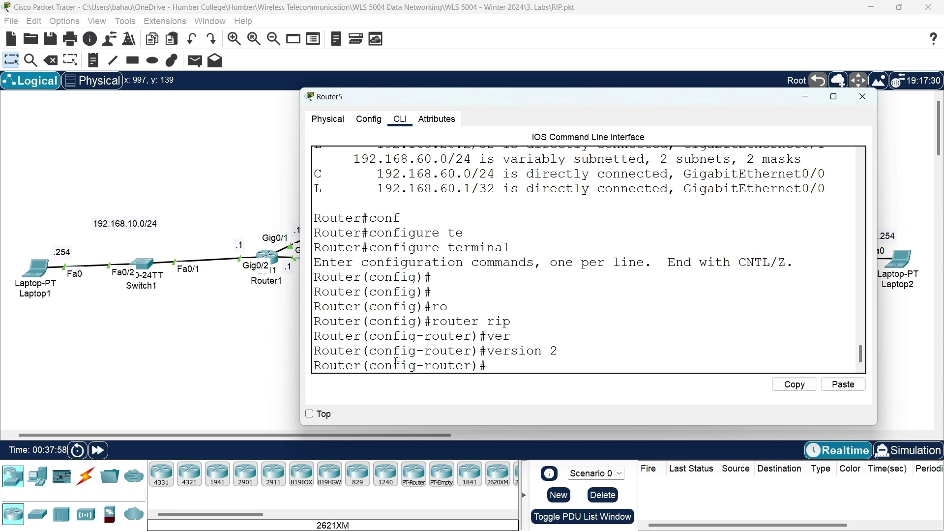
Disable automatic route summarization in Router5's RIP configuration with no auto-summary
{"action": "type", "text": "no"}
{"action": "key", "text": "Tab"}
{"action": "type", "text": "a"}
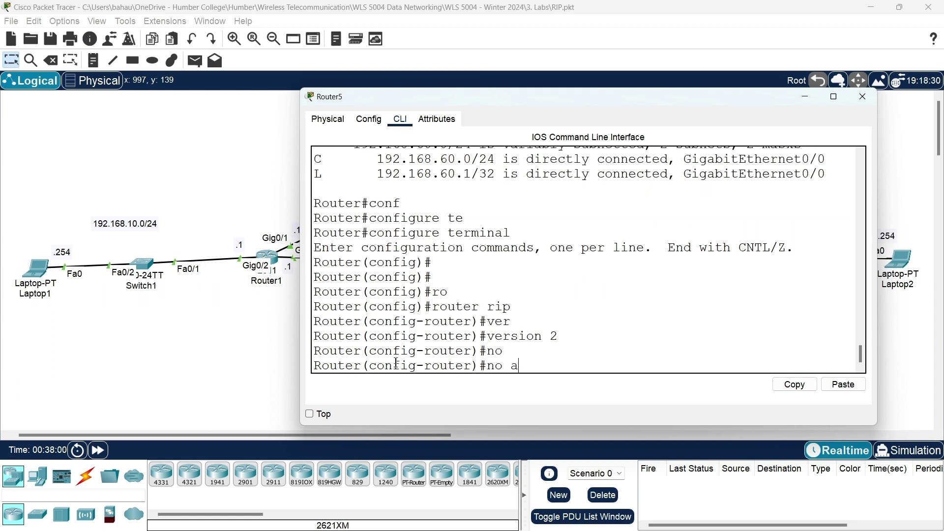
{"action": "type", "text": "u"}
{"action": "key", "text": "Tab"}
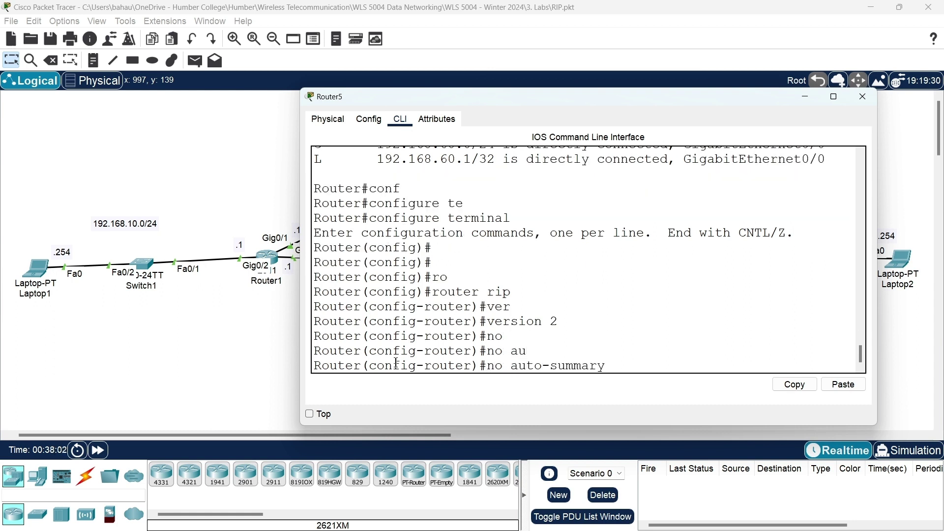
{"action": "key", "text": "Return"}
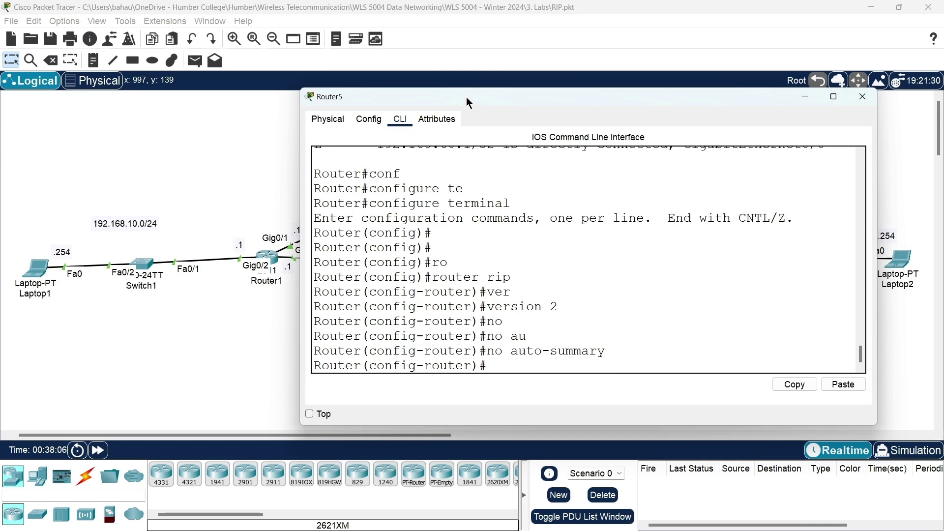
Advertise the network between Router1 and Router5, 192.168.20.0, in Router5's RIP configuration
{"action": "left_click_drag", "start_coordinate": [466, 95], "coordinate": [400, 214]}
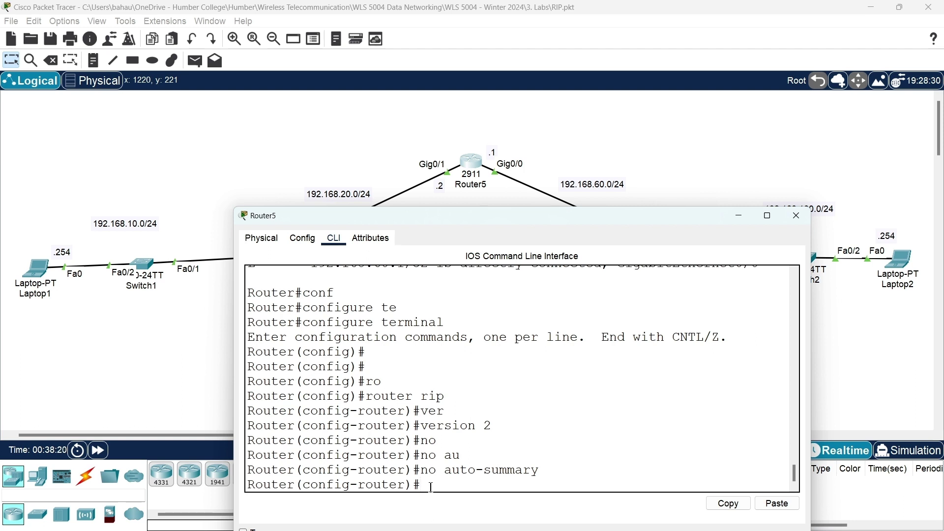
{"action": "type", "text": "net"}
{"action": "key", "text": "Tab"}
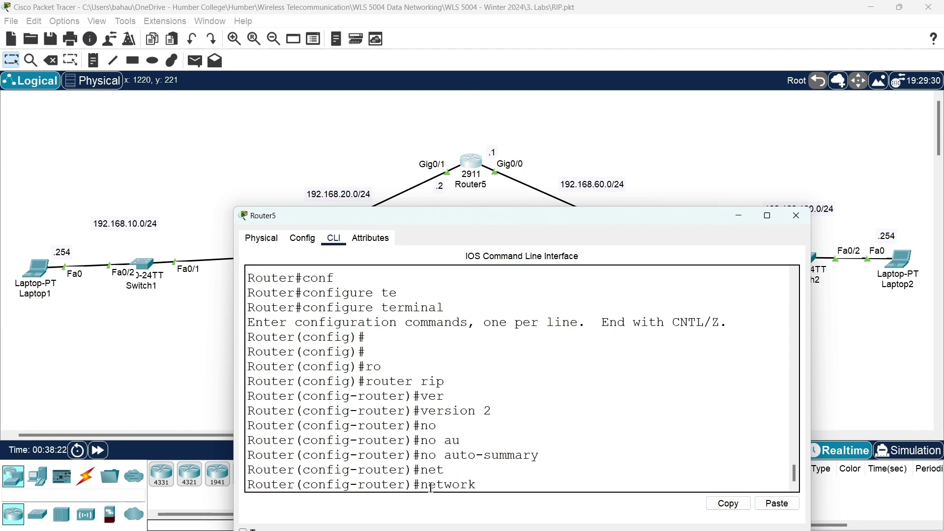
{"action": "type", "text": "192.168.20.0"}
{"action": "key", "text": "Return"}
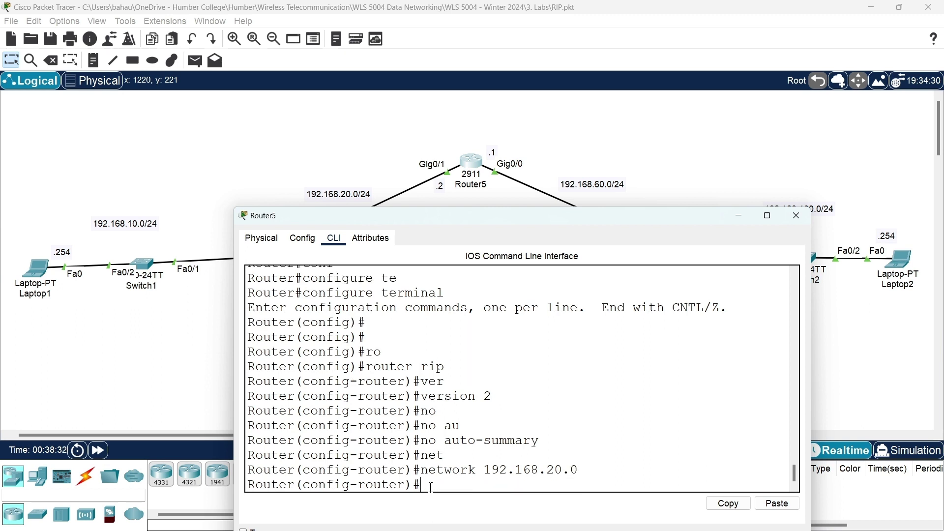
Advertise the network between Router5 and Router4, 192.168.60.0, in Router5's RIP configuration
{"action": "key", "text": "Up"}
{"action": "key", "text": "Left"}
{"action": "key", "text": "Left"}
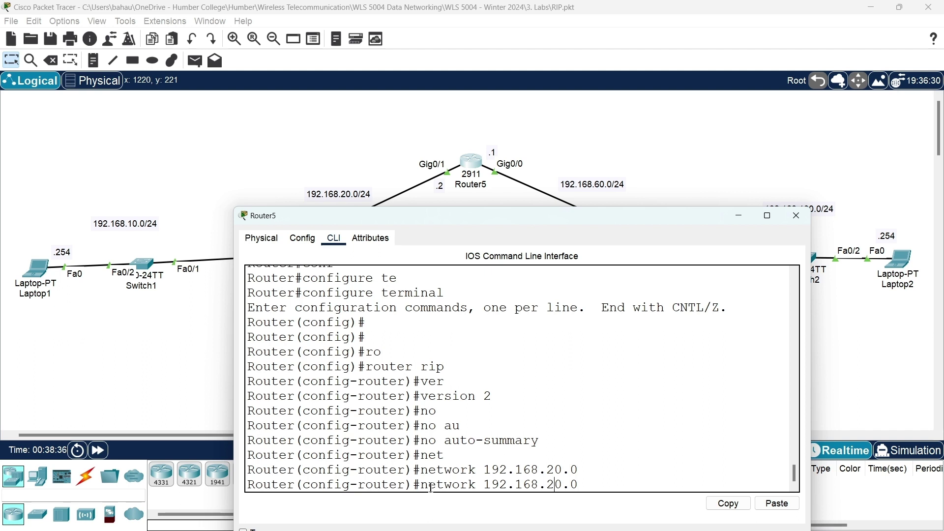
{"action": "key", "text": "BackSpace"}
{"action": "type", "text": "6"}
{"action": "key", "text": "Return"}
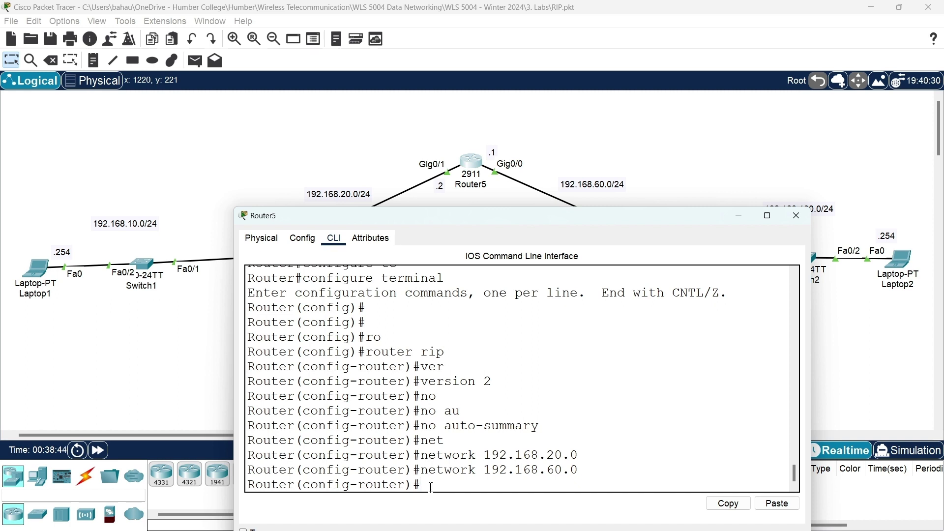
Exit Router5's RIP and global configuration modes back to privileged EXEC mode
{"action": "type", "text": "exit"}
{"action": "key", "text": "Return"}
{"action": "key", "text": "Return"}
{"action": "key", "text": "Return"}
{"action": "type", "text": "er(config)#e"}
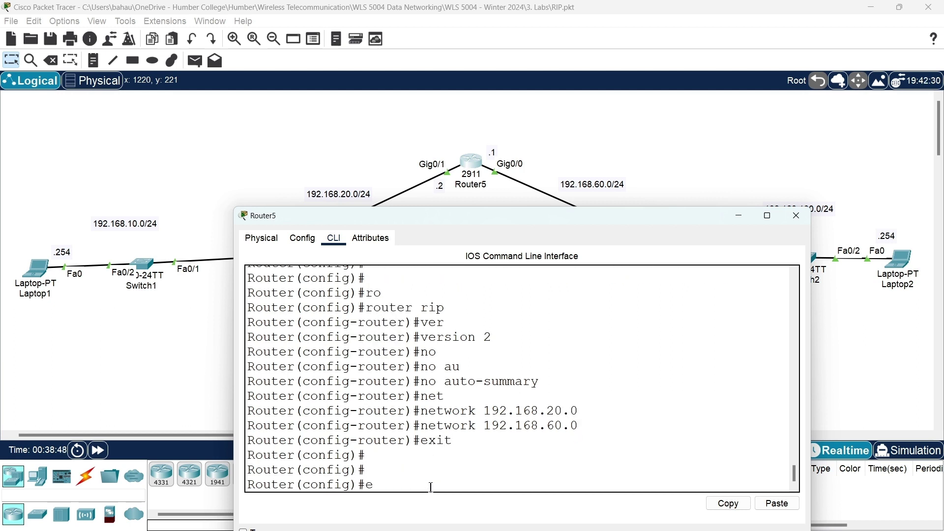
{"action": "type", "text": "xit"}
{"action": "key", "text": "Return"}
{"action": "key", "text": "Return"}
{"action": "key", "text": "Return"}
{"action": "key", "text": "Return"}
{"action": "key", "text": "Return"}
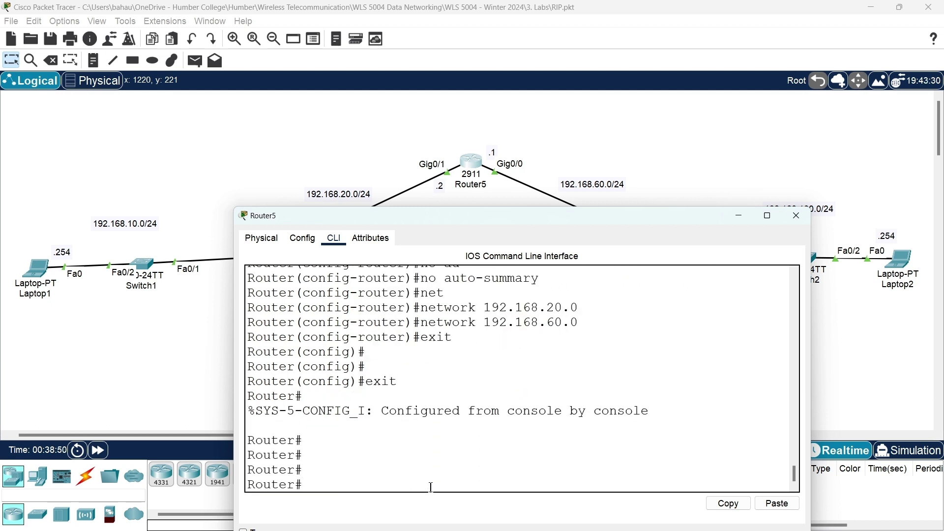
{"action": "type", "text": "h"}
{"action": "key", "text": "BackSpace"}
{"action": "type", "text": "h run"}
{"action": "key", "text": "Return"}
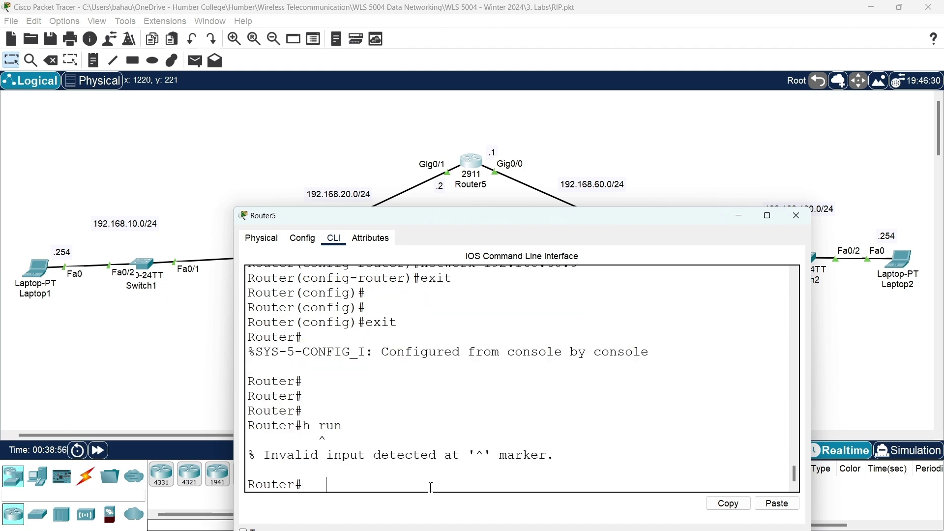
Display Router5's running configuration with sh running-config and examine its router rip section through to the end of the listing
{"action": "type", "text": "sj"}
{"action": "type", "text": "h "}
{"action": "type", "text": "ru"}
{"action": "key", "text": "Tab"}
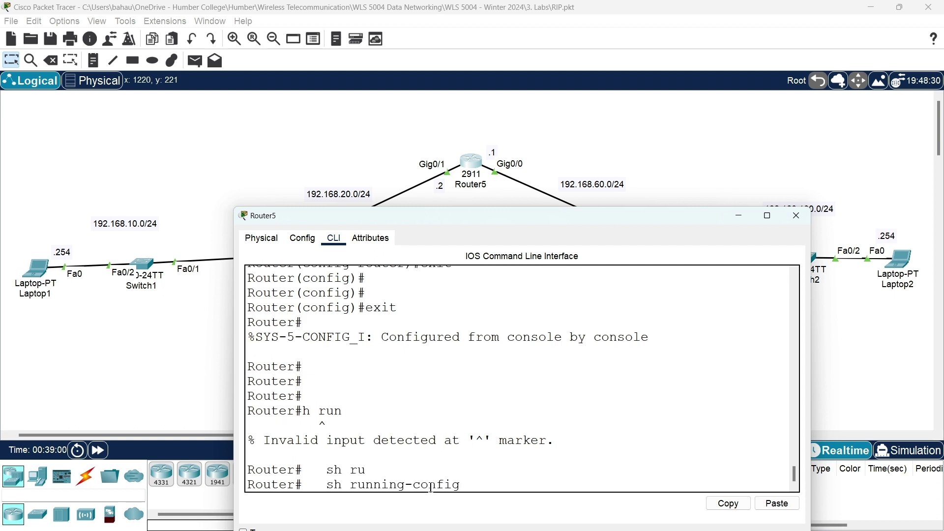
{"action": "key", "text": "Return"}
{"action": "key", "text": "space"}
{"action": "key", "text": "space"}
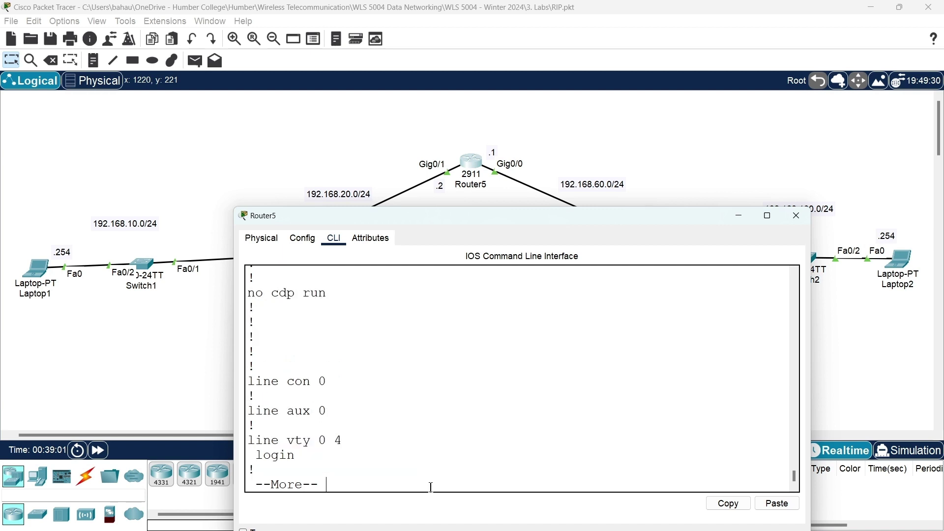
{"action": "scroll", "coordinate": [464, 469], "scroll_direction": "up", "scroll_amount": 5}
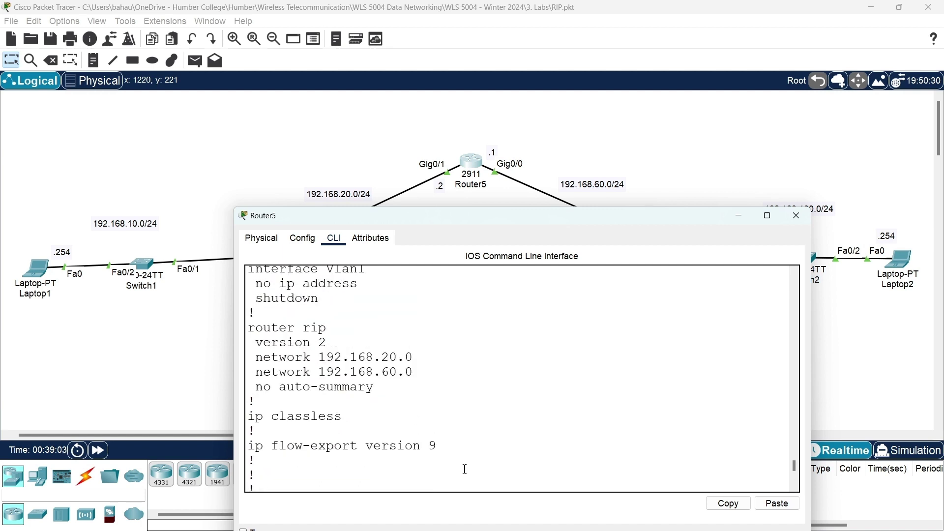
{"action": "left_click_drag", "start_coordinate": [375, 389], "coordinate": [248, 327]}
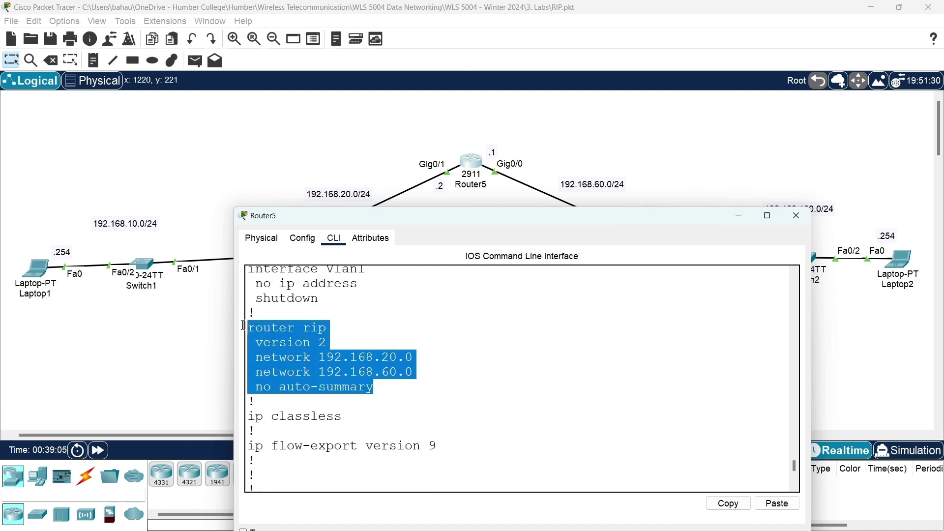
{"action": "key", "text": "ctrl+c"}
{"action": "key", "text": "space"}
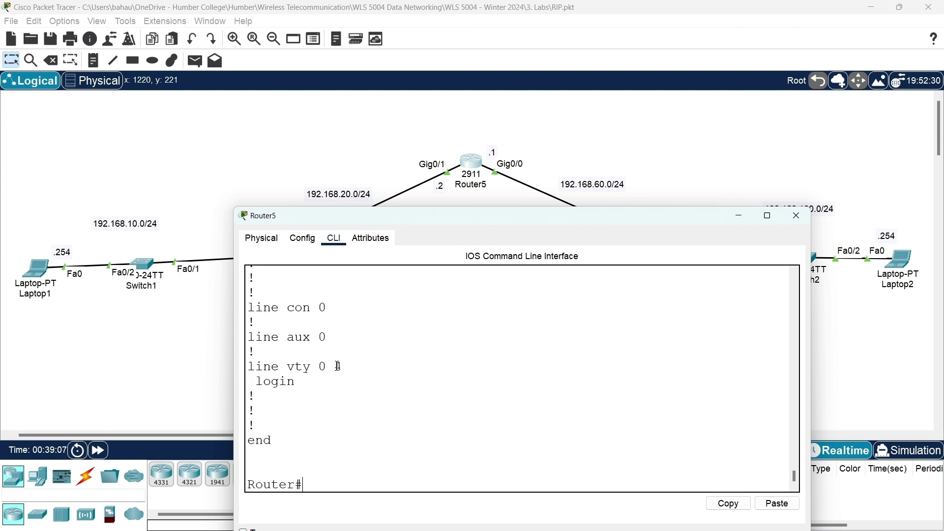
Save Router5's configuration with wr and close its window
{"action": "type", "text": "wr"}
{"action": "key", "text": "Return"}
{"action": "key", "text": "Return"}
{"action": "key", "text": "Return"}
{"action": "key", "text": "Return"}
{"action": "key", "text": "Return"}
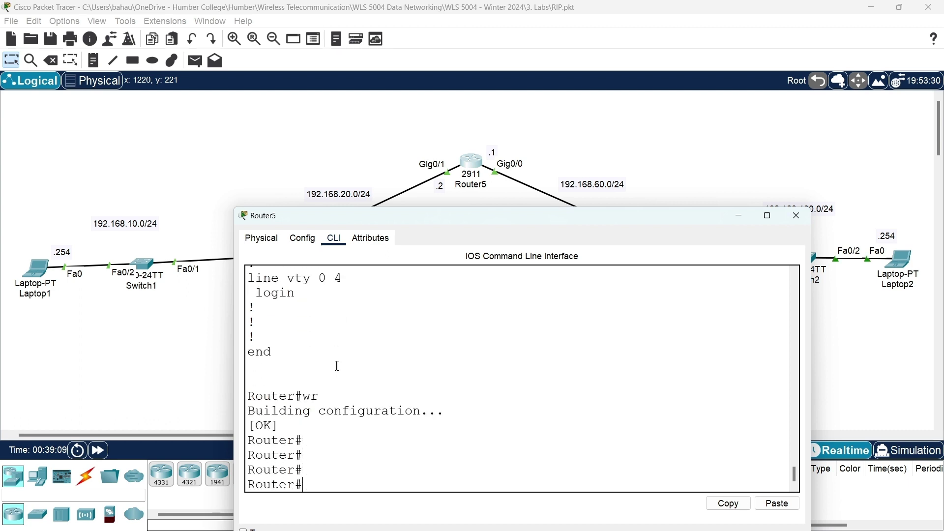
{"action": "left_click", "coordinate": [795, 216]}
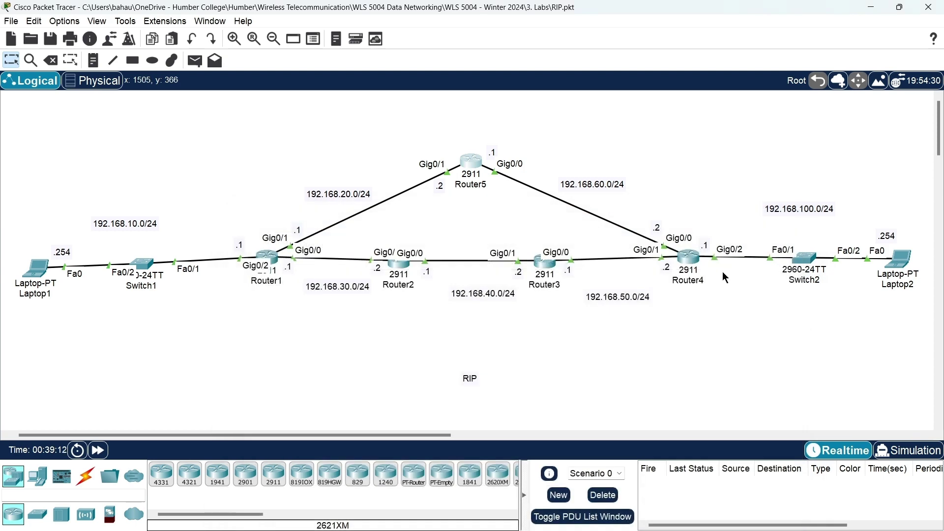
Open Router4's CLI, move its window clear of the router's links, and enter privileged EXEC mode with en
{"action": "left_click", "coordinate": [690, 258]}
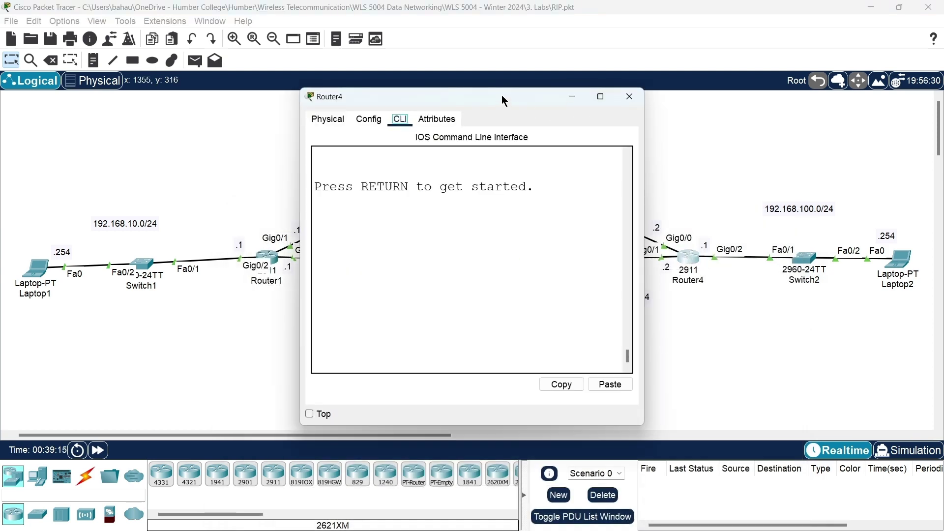
{"action": "left_click_drag", "start_coordinate": [497, 99], "coordinate": [288, 89]}
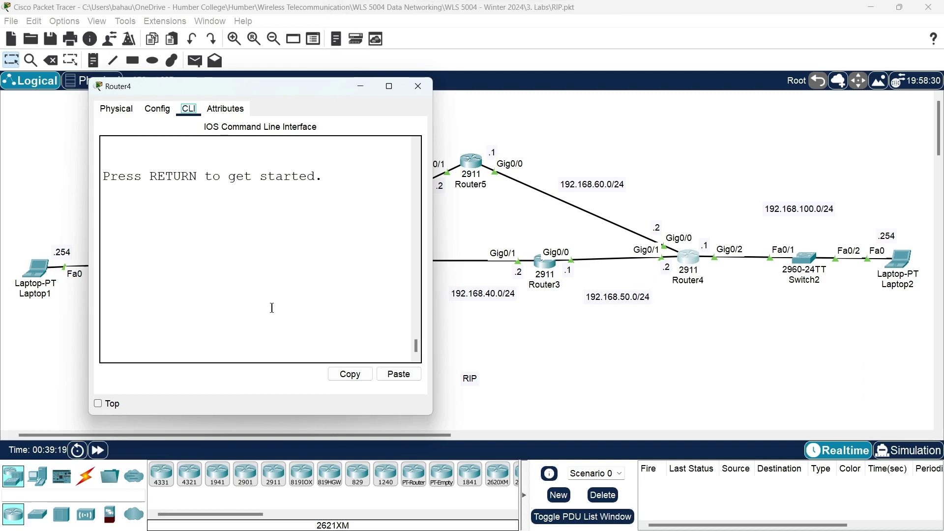
{"action": "left_click", "coordinate": [221, 324]}
{"action": "key", "text": "Return"}
{"action": "key", "text": "Return"}
{"action": "key", "text": "Return"}
{"action": "key", "text": "Return"}
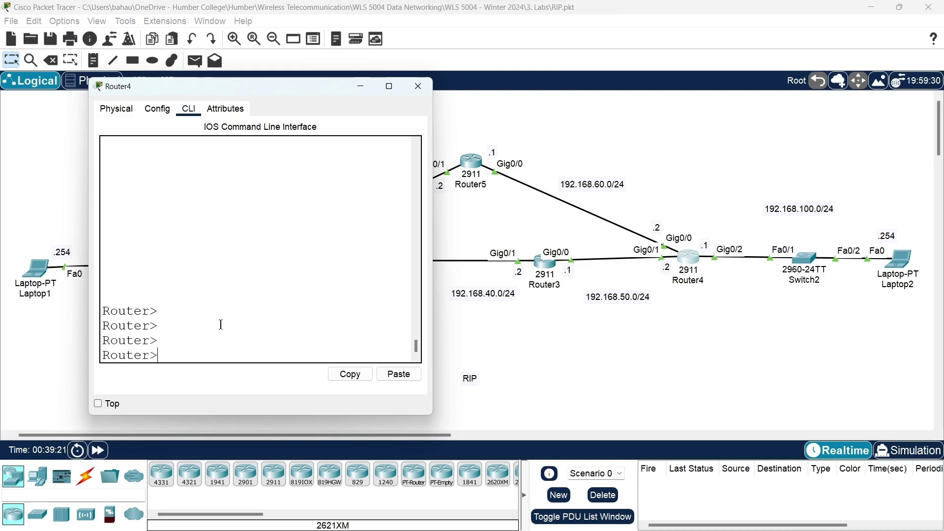
{"action": "type", "text": "en"}
{"action": "key", "text": "Return"}
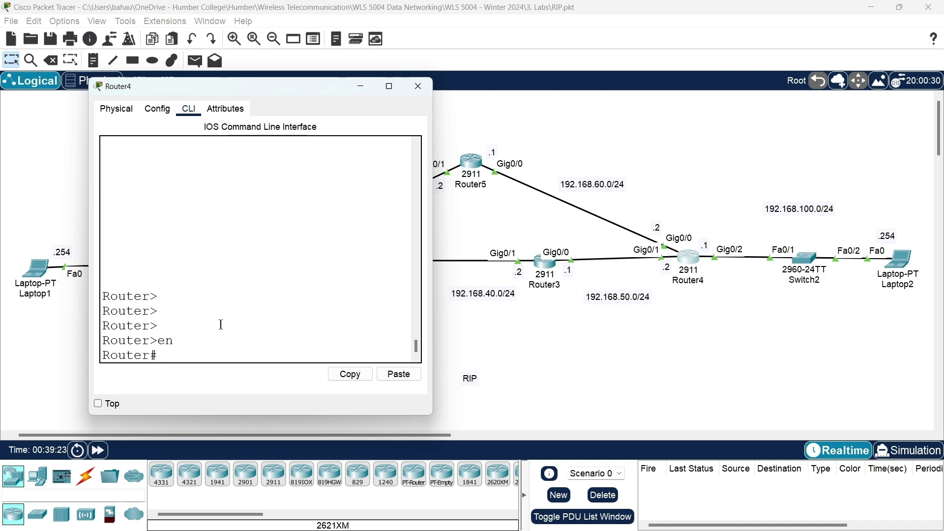
Enter global configuration mode on Router4 with configure terminal and widen its window
{"action": "type", "text": "conf"}
{"action": "key", "text": "Tab"}
{"action": "type", "text": "te"}
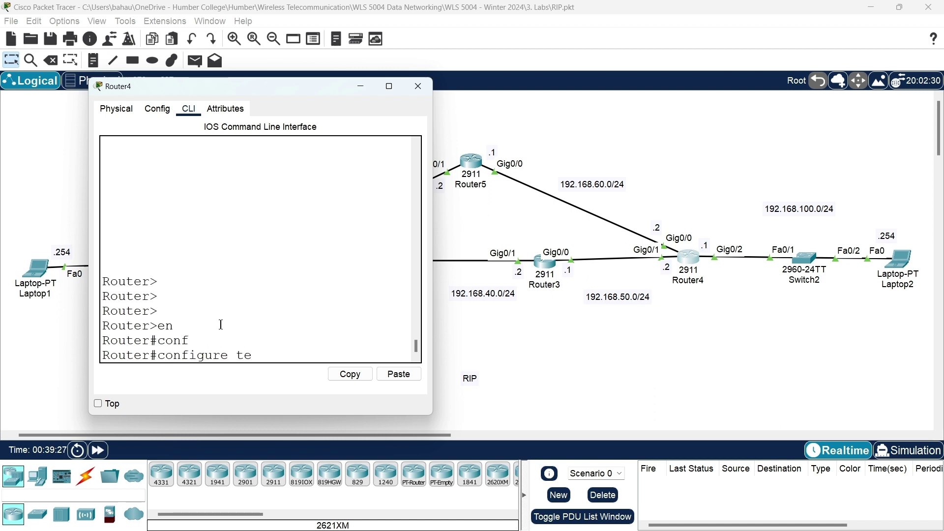
{"action": "key", "text": "Tab"}
{"action": "key", "text": "Return"}
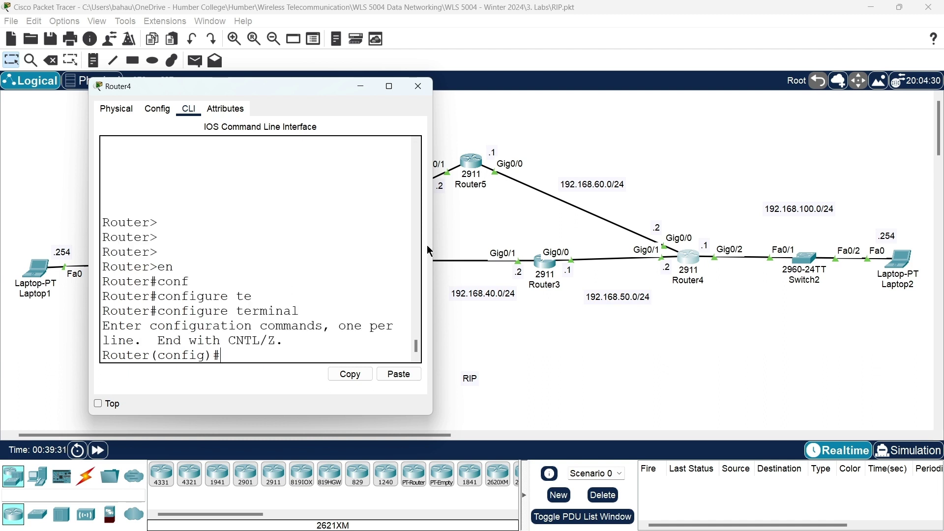
{"action": "left_click_drag", "start_coordinate": [428, 246], "coordinate": [544, 248]}
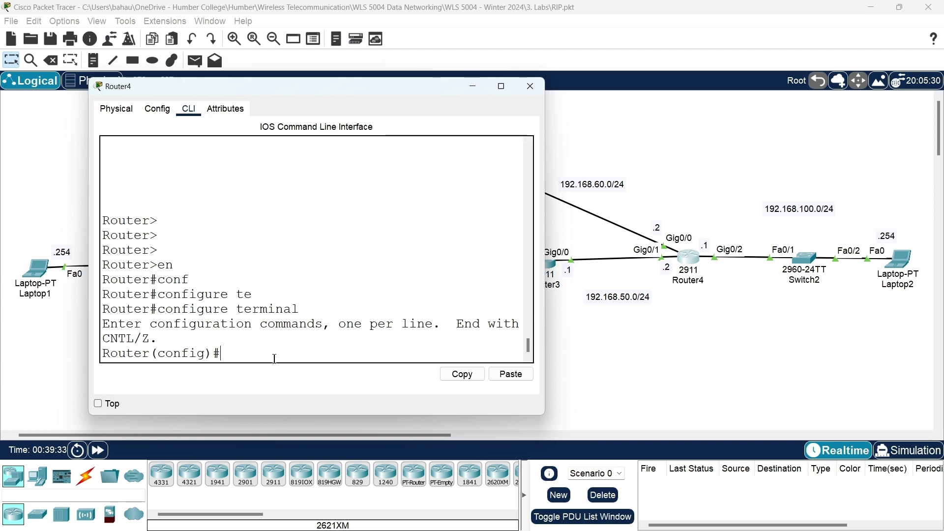
Enable RIP on Router4 with router rip and set it to version 2
{"action": "type", "text": "rou"}
{"action": "key", "text": "Tab"}
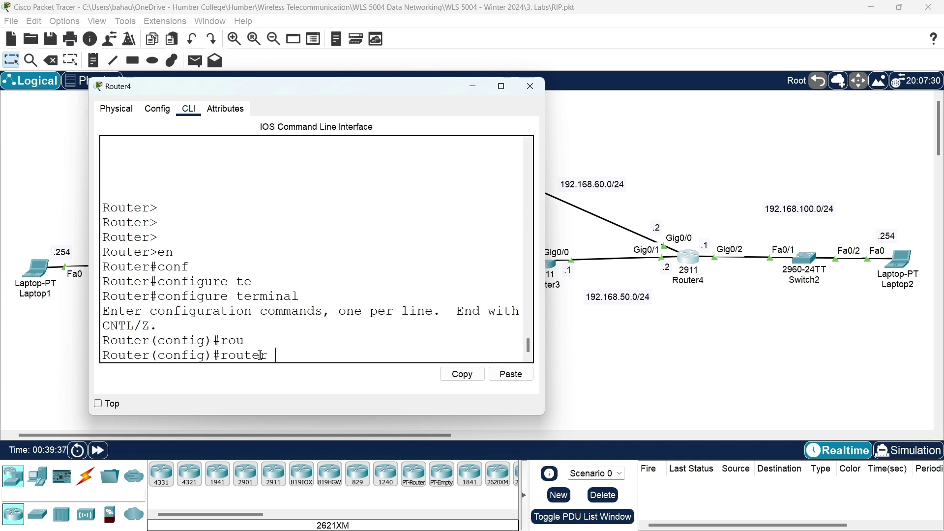
{"action": "type", "text": "rip"}
{"action": "key", "text": "Return"}
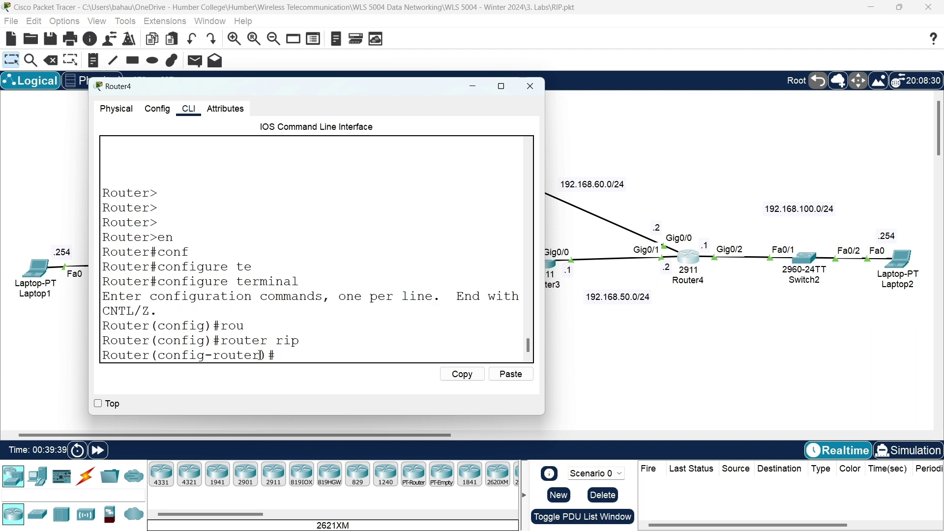
{"action": "type", "text": "ver"}
{"action": "key", "text": "Tab"}
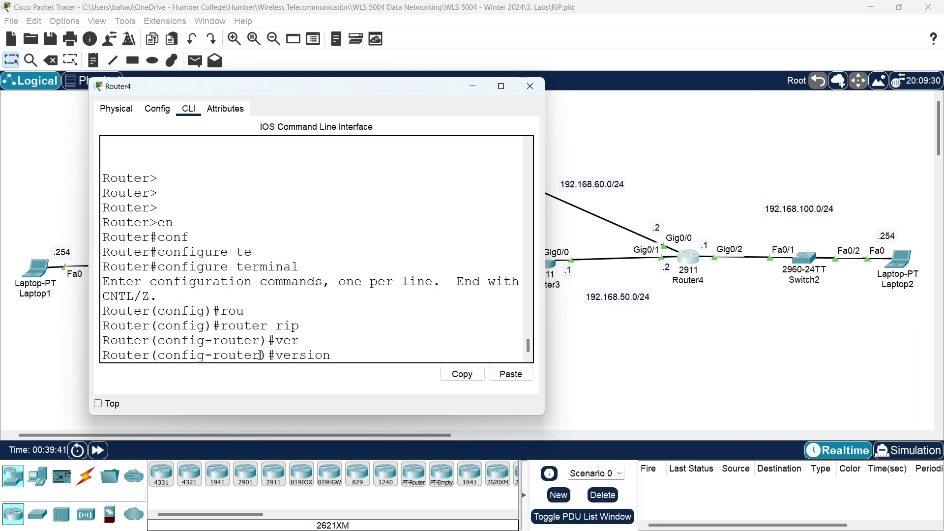
{"action": "type", "text": "2"}
{"action": "key", "text": "Return"}
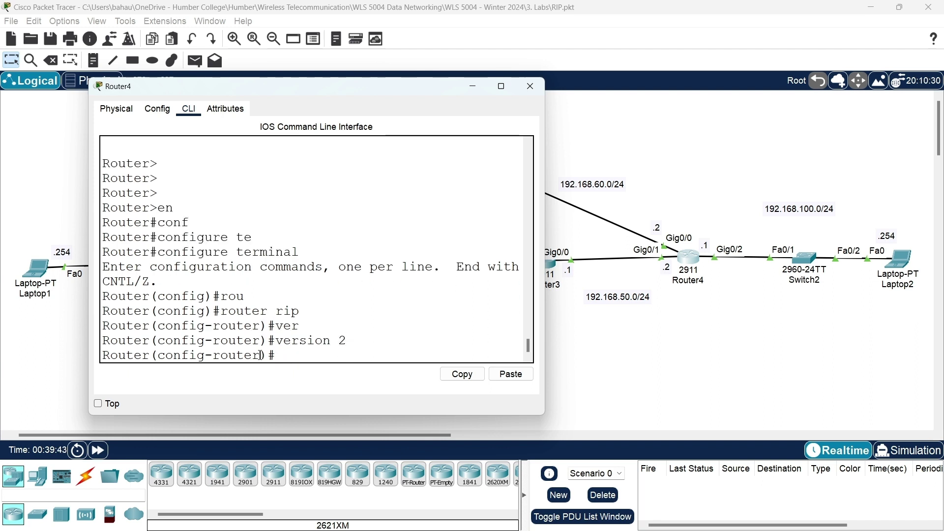
Disable automatic route summarization in Router4's RIP configuration with no auto-summary
{"action": "type", "text": "no"}
{"action": "key", "text": "Tab"}
{"action": "type", "text": "au"}
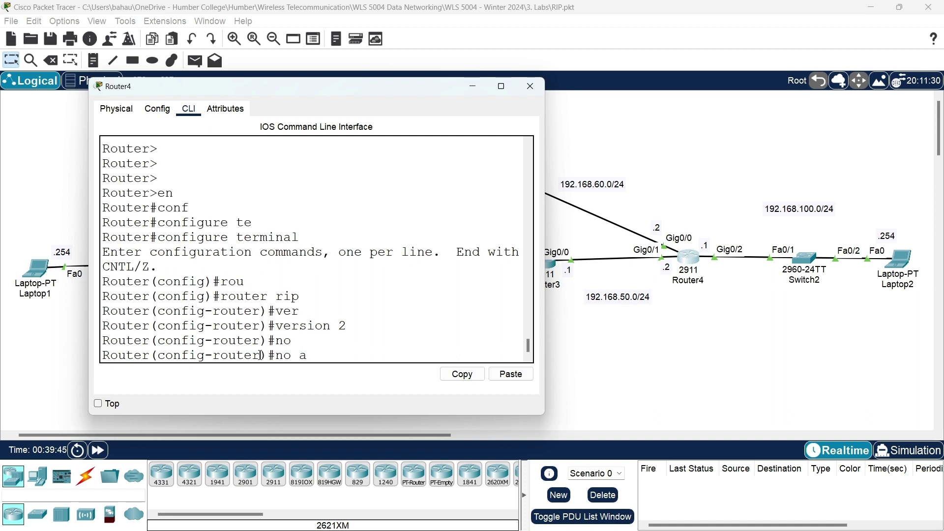
{"action": "key", "text": "Tab"}
{"action": "key", "text": "Return"}
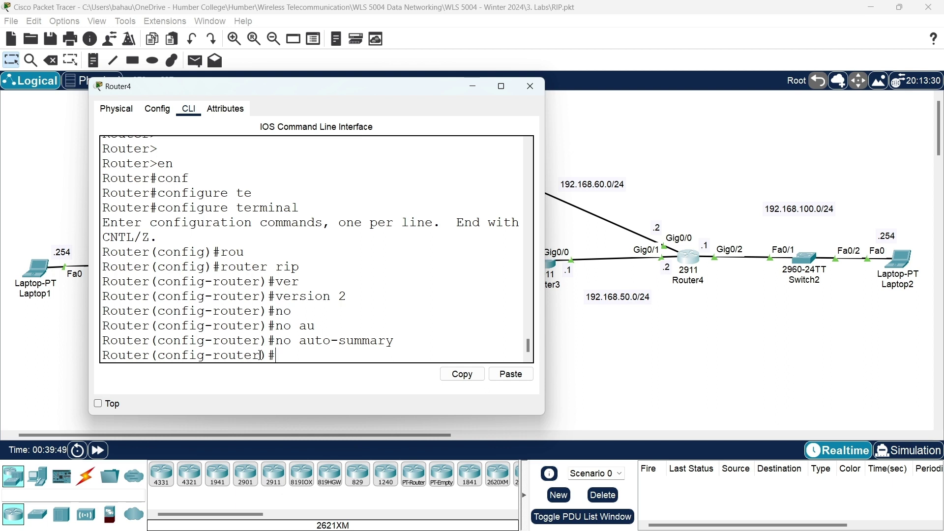
Advertise the network between Router3 and Router4, 192.168.50.0, in Router4's RIP configuration
{"action": "type", "text": "ne"}
{"action": "key", "text": "Tab"}
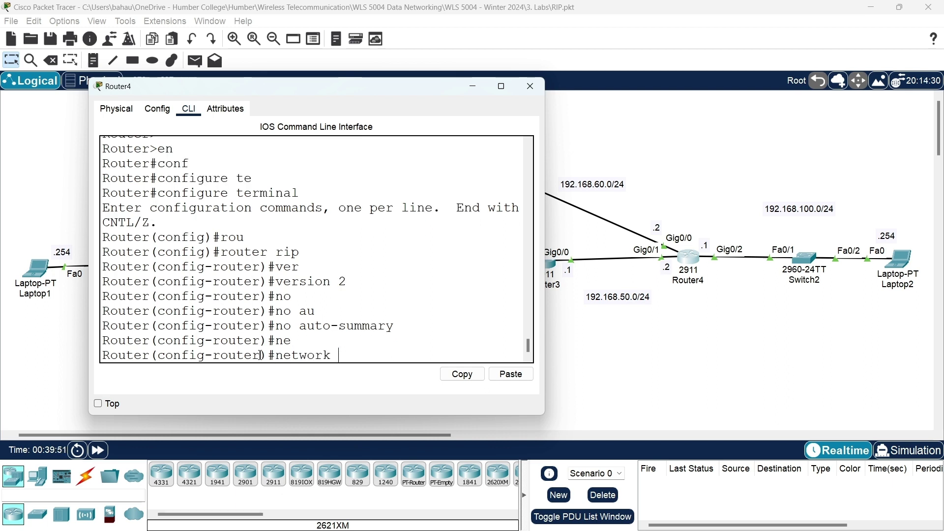
{"action": "type", "text": "192"}
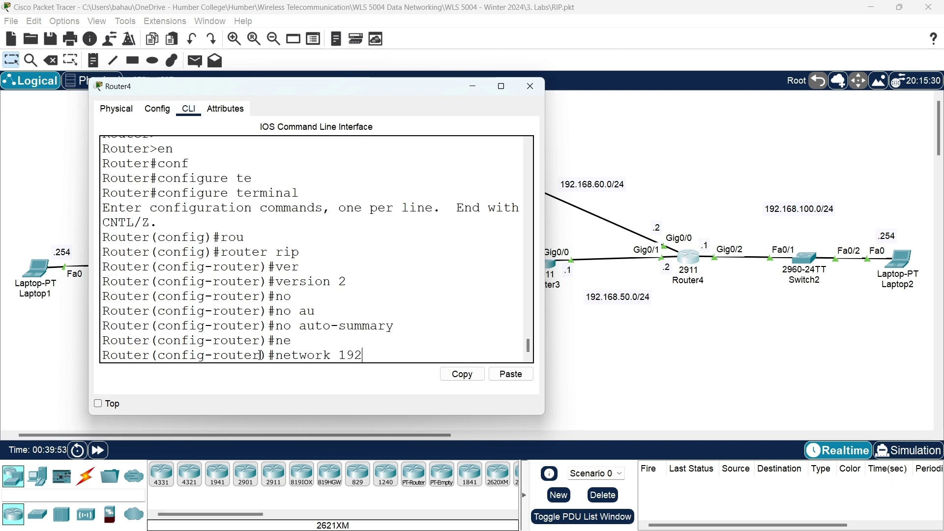
{"action": "type", "text": ".168"}
{"action": "type", "text": ".50"}
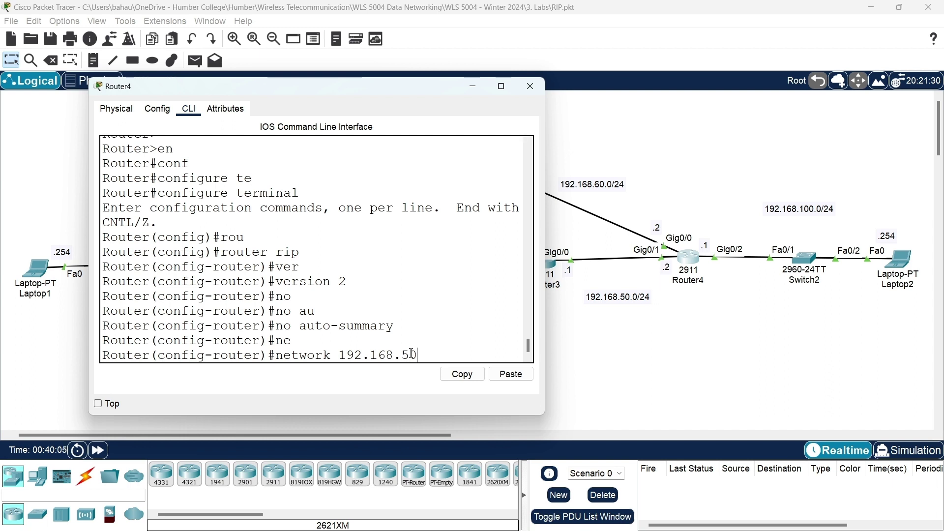
{"action": "type", "text": ".0"}
{"action": "key", "text": "Return"}
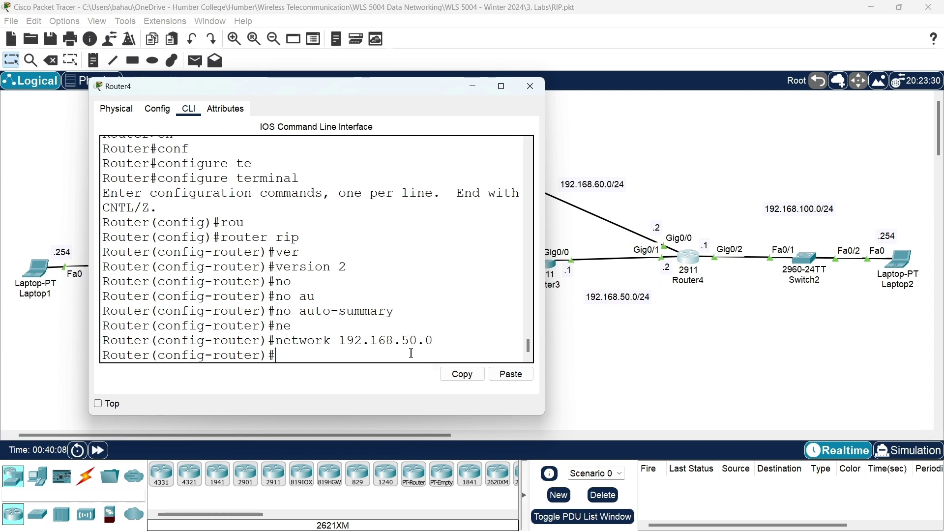
Advertise the network between Router4 and Router5, 192.168.60.0, in Router4's RIP configuration
{"action": "key", "text": "Up"}
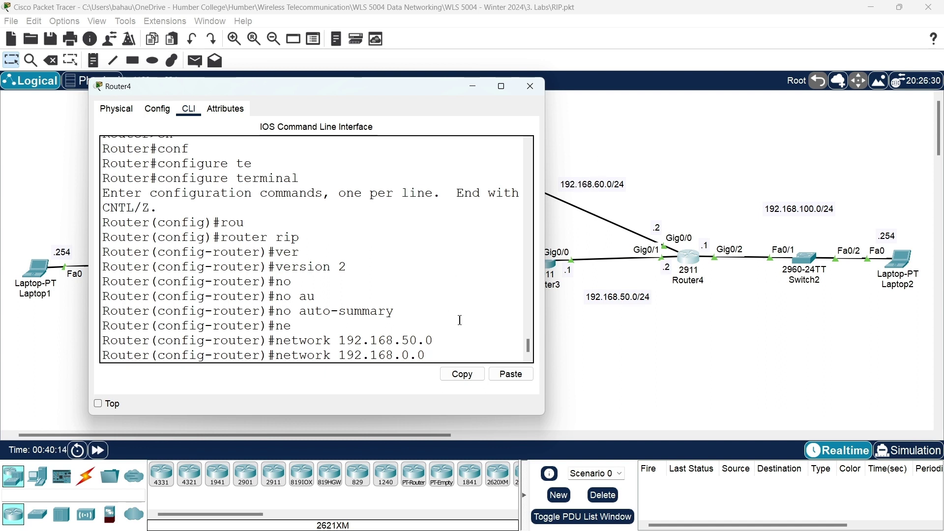
{"action": "key", "text": "BackSpace"}
{"action": "type", "text": "6"}
{"action": "key", "text": "Right"}
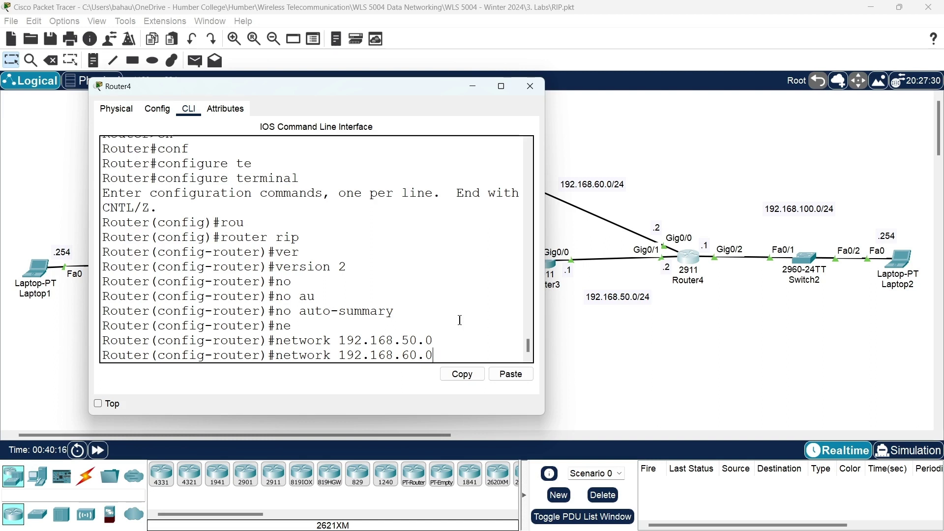
{"action": "key", "text": "Return"}
Advertise Laptop2's network, 192.168.100.0, in Router4's RIP configuration
{"action": "key", "text": "Up"}
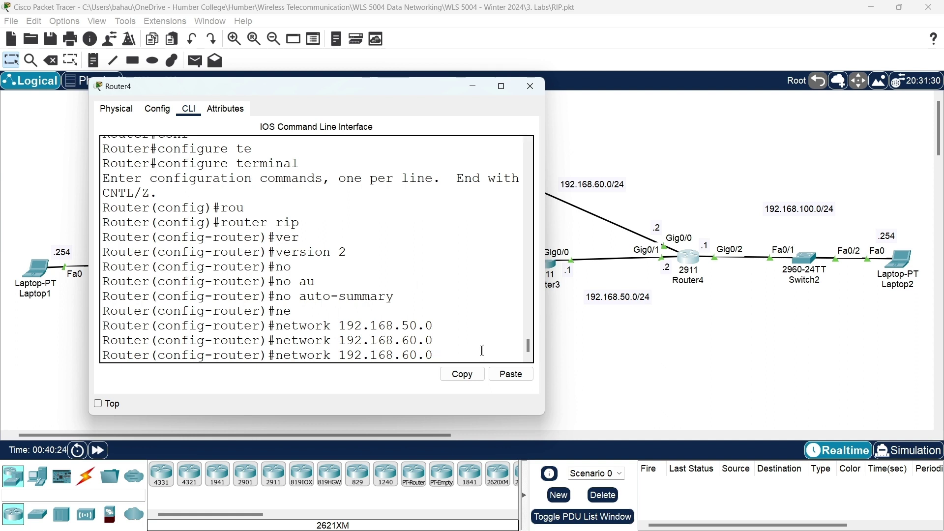
{"action": "key", "text": "BackSpace"}
{"action": "type", "text": "10"}
{"action": "key", "text": "End"}
{"action": "key", "text": "Return"}
{"action": "key", "text": "Return"}
{"action": "key", "text": "Return"}
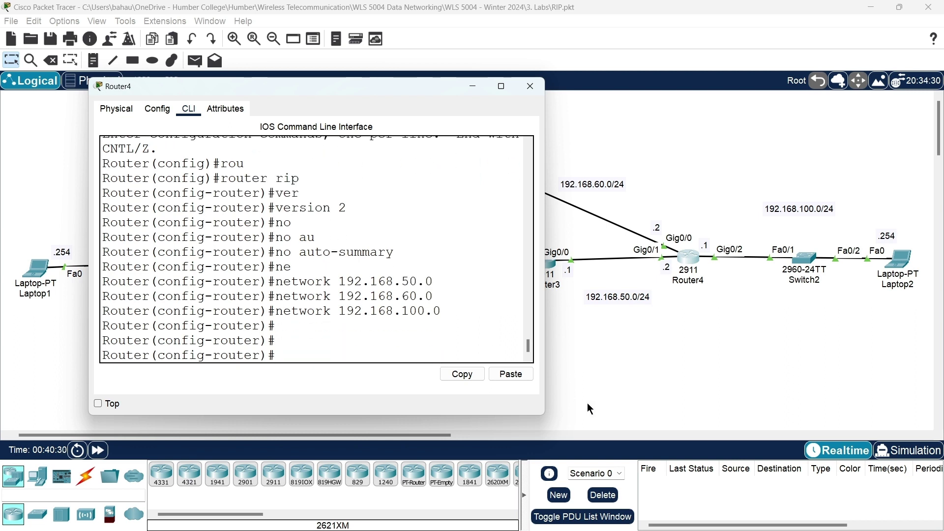
Exit Router4's RIP and global configuration modes back to privileged EXEC mode
{"action": "type", "text": "exit"}
{"action": "key", "text": "Return"}
{"action": "key", "text": "Return"}
{"action": "type", "text": "exit"}
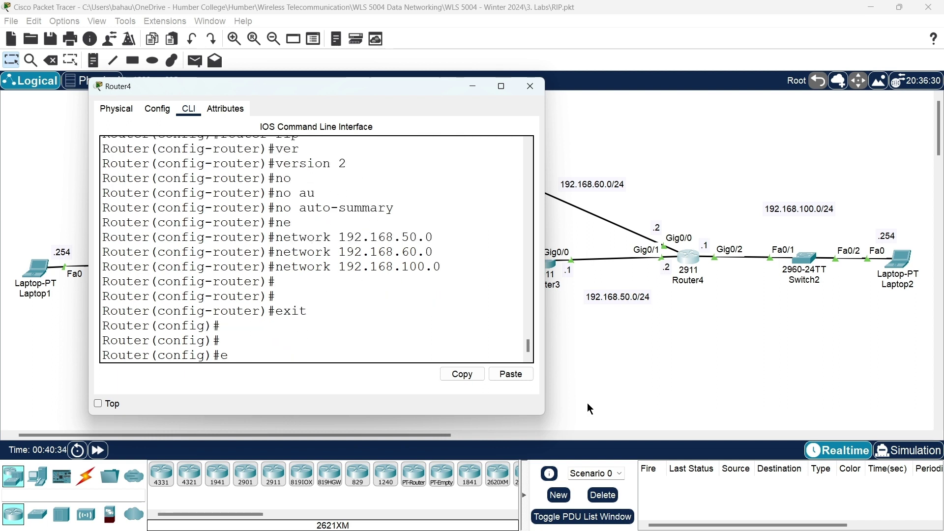
{"action": "key", "text": "Return"}
{"action": "key", "text": "Return"}
{"action": "key", "text": "Return"}
{"action": "key", "text": "Return"}
{"action": "key", "text": "Return"}
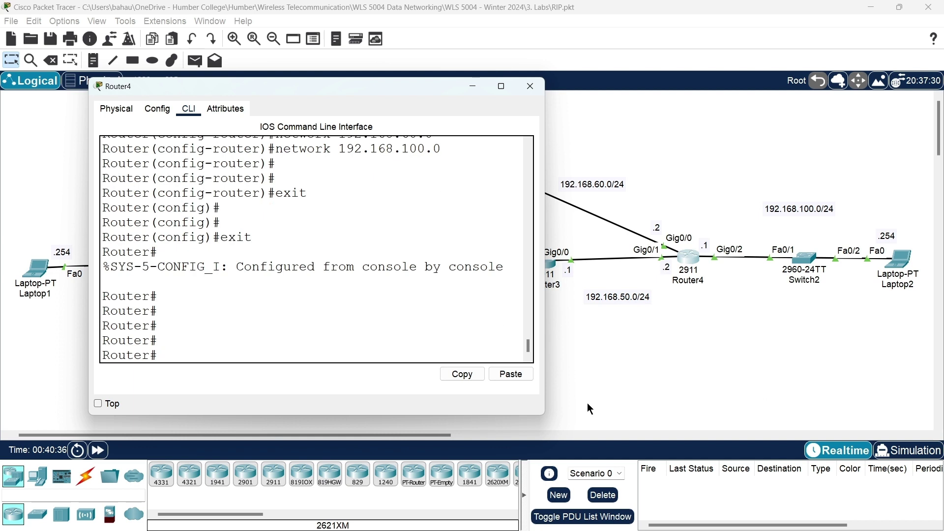
Save Router4's running configuration with the wr command
{"action": "type", "text": "wr"}
{"action": "key", "text": "Return"}
{"action": "key", "text": "Return"}
{"action": "key", "text": "Return"}
{"action": "key", "text": "Return"}
Display Router4's running configuration, check the version and networks in its RIP section, and close the router
{"action": "type", "text": "sh run"}
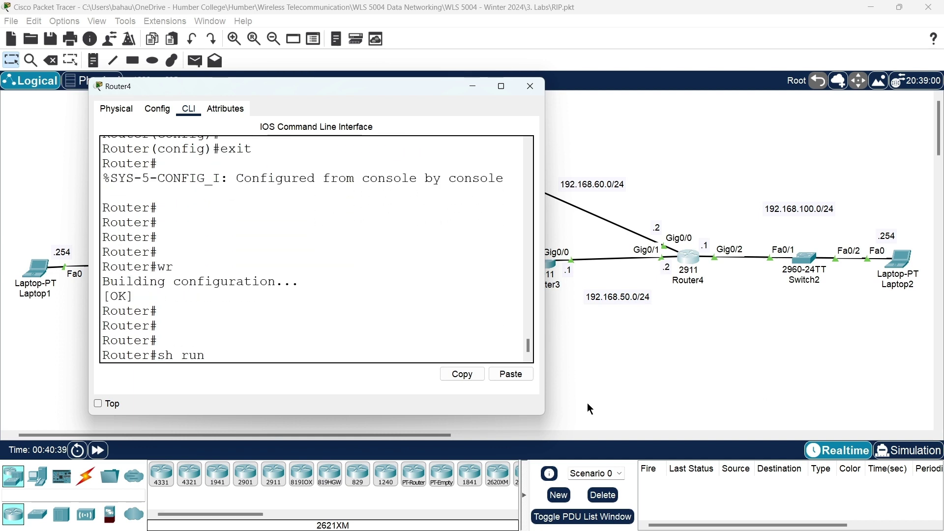
{"action": "key", "text": "Return"}
{"action": "key", "text": "space"}
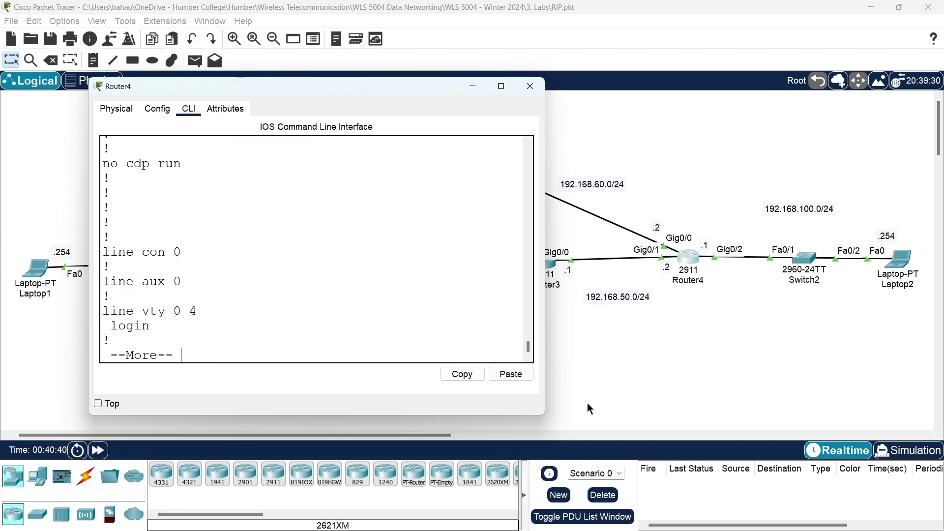
{"action": "scroll", "coordinate": [396, 224], "scroll_direction": "up", "scroll_amount": 5}
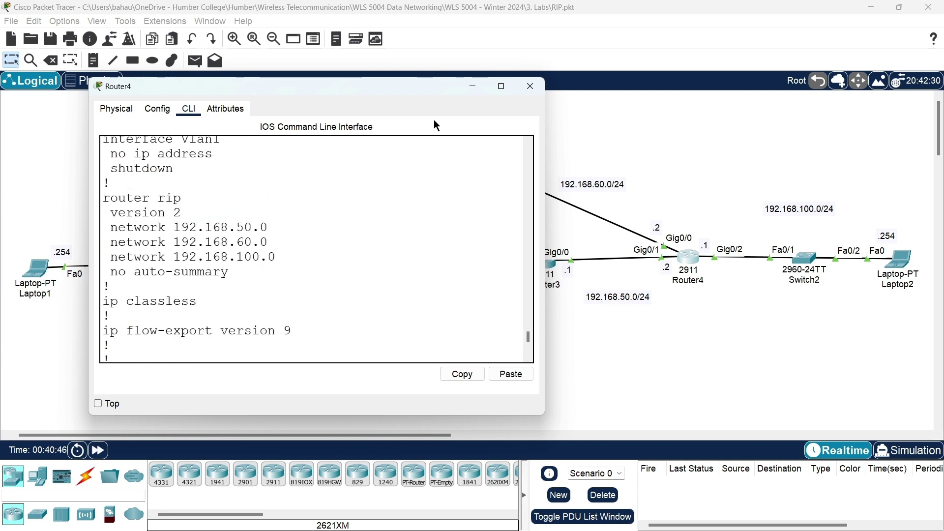
{"action": "left_click_drag", "start_coordinate": [404, 83], "coordinate": [579, 91]}
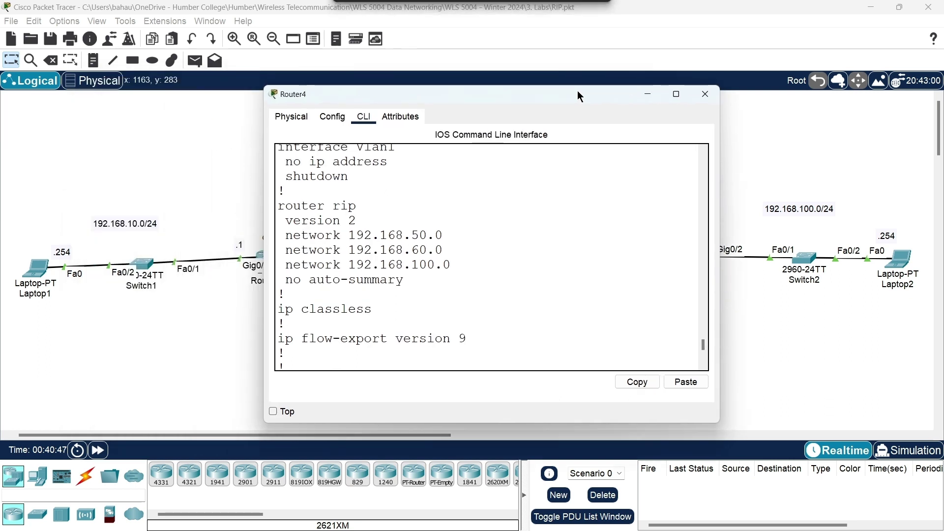
{"action": "left_click", "coordinate": [705, 94]}
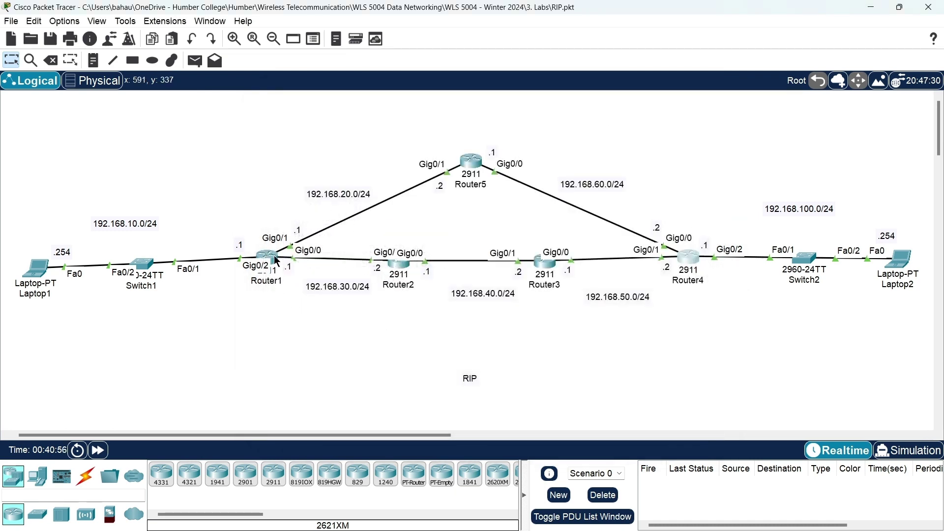
Display Router1's full IP routing table with sh ip route and widen its window so that each route fits on one line
{"action": "left_click", "coordinate": [268, 257]}
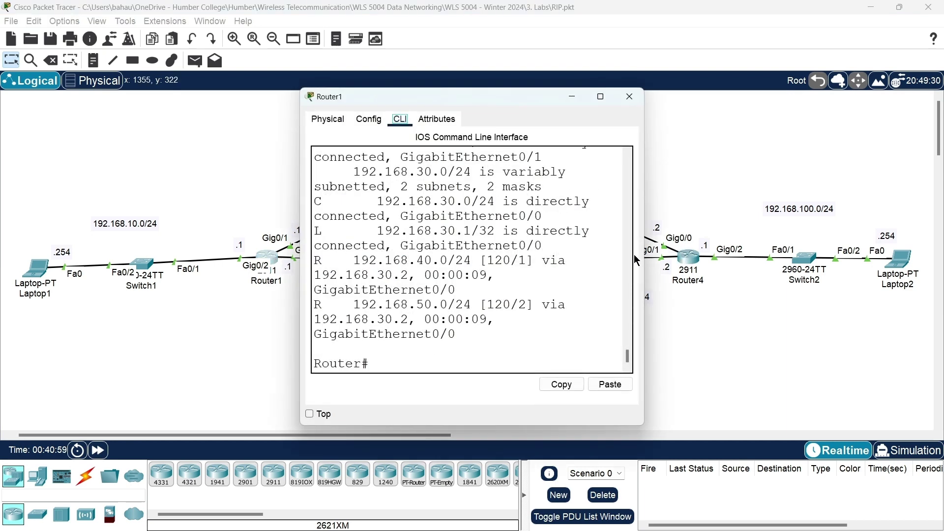
{"action": "left_click_drag", "start_coordinate": [643, 258], "coordinate": [870, 259]}
{"action": "left_click", "coordinate": [455, 353]}
{"action": "type", "text": "sh ip route"}
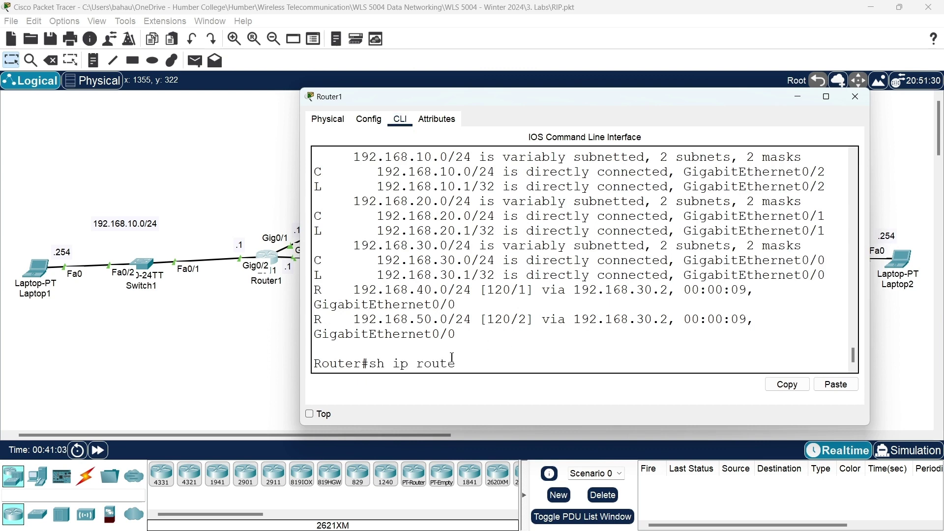
{"action": "key", "text": "Return"}
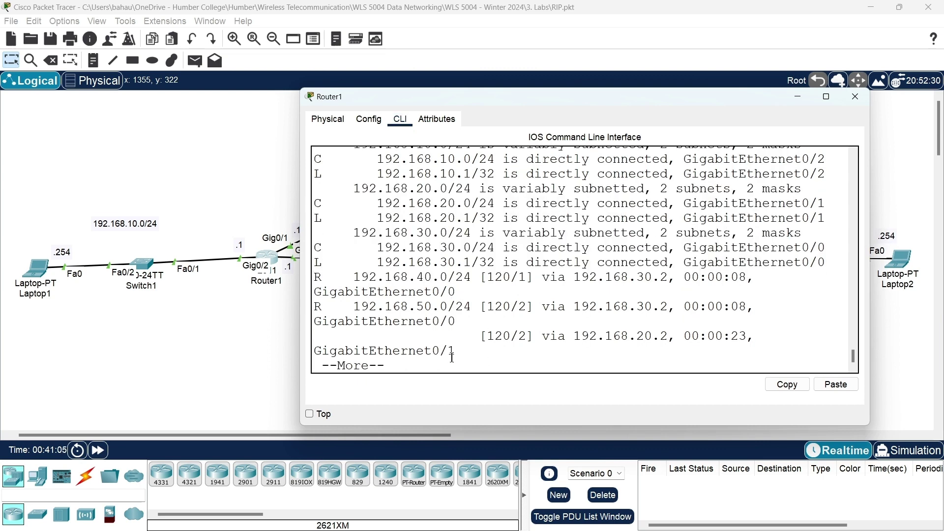
{"action": "key", "text": "space"}
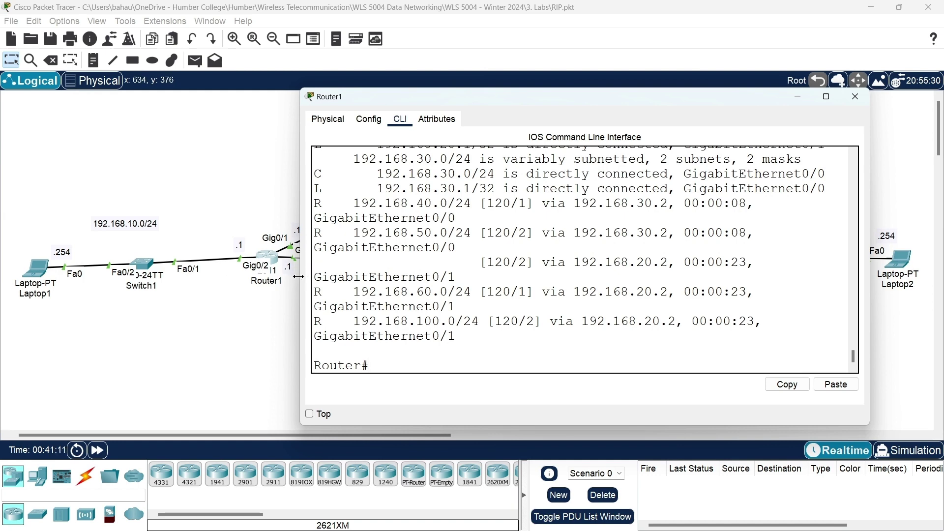
{"action": "left_click_drag", "start_coordinate": [298, 277], "coordinate": [107, 279]}
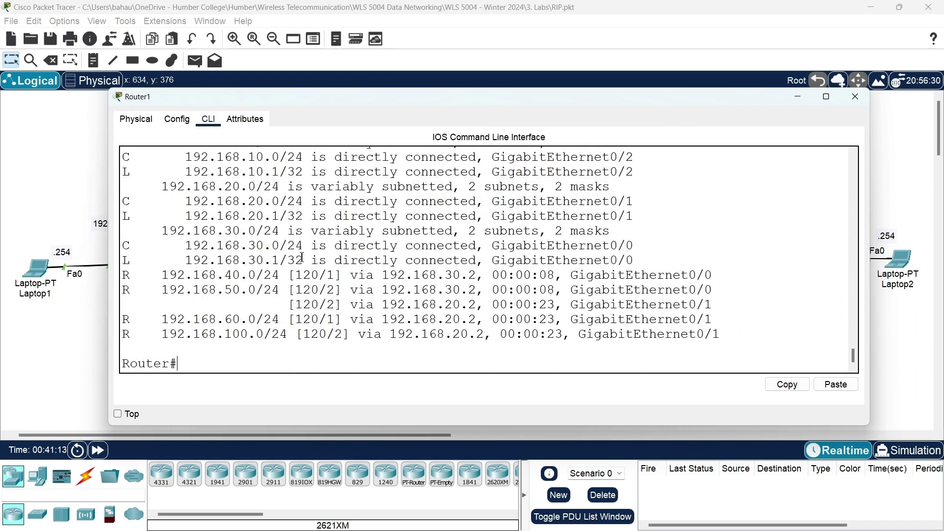
{"action": "scroll", "coordinate": [302, 257], "scroll_direction": "up", "scroll_amount": 2}
{"action": "scroll", "coordinate": [295, 248], "scroll_direction": "down", "scroll_amount": 1}
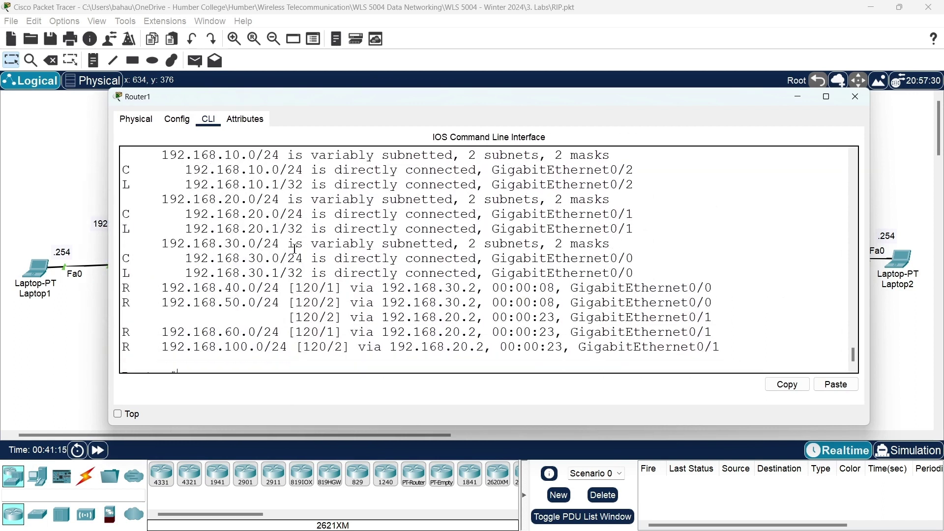
Go through Router1's routing table network by network, from Laptop1's network to Laptop2's network
{"action": "left_click_drag", "start_coordinate": [248, 156], "coordinate": [165, 160]}
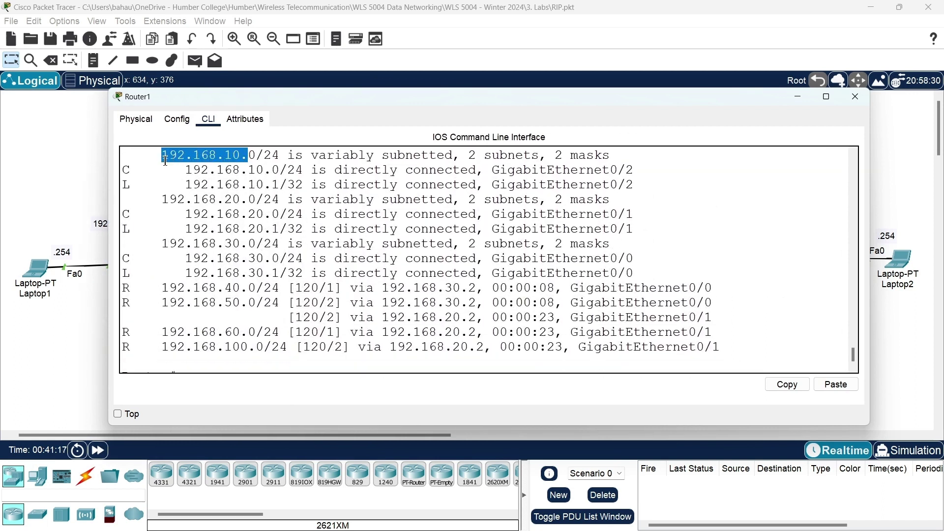
{"action": "left_click_drag", "start_coordinate": [445, 200], "coordinate": [161, 200]}
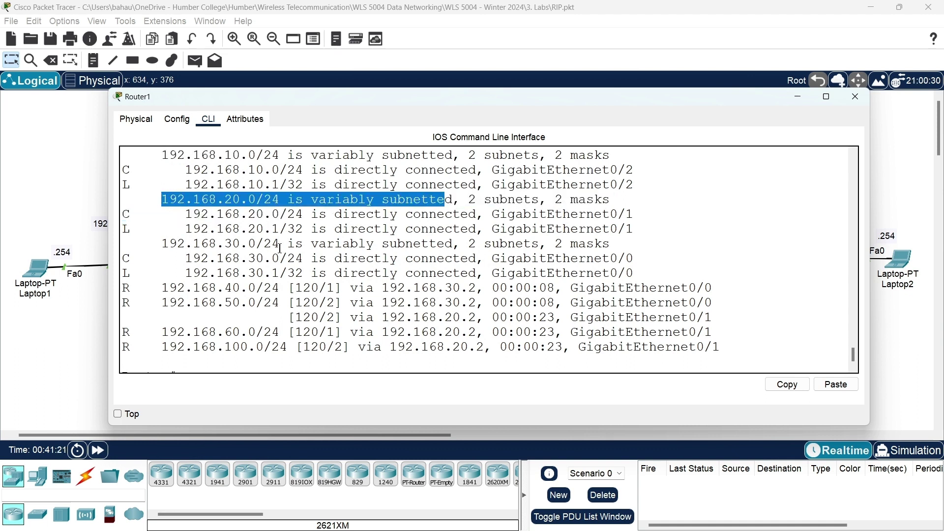
{"action": "left_click_drag", "start_coordinate": [288, 244], "coordinate": [162, 244]}
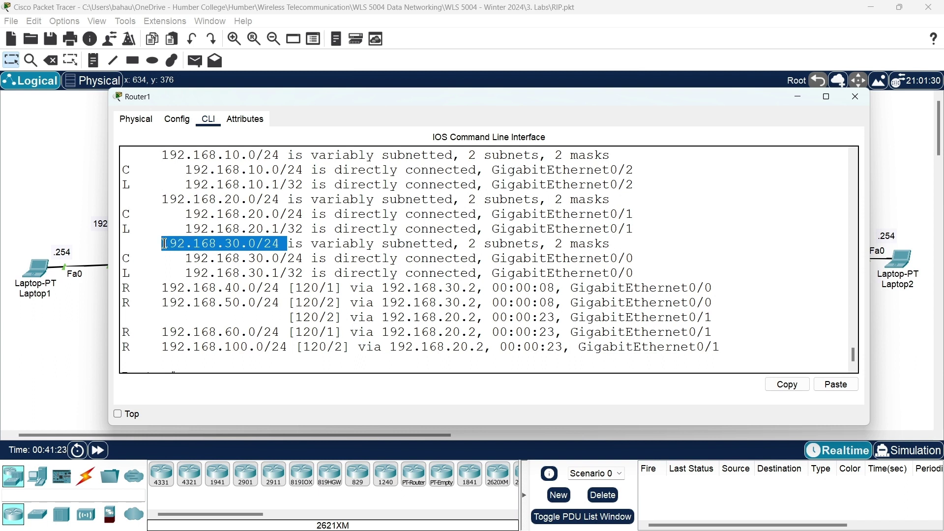
{"action": "left_click_drag", "start_coordinate": [295, 288], "coordinate": [153, 289]}
{"action": "left_click_drag", "start_coordinate": [287, 302], "coordinate": [177, 302]}
{"action": "left_click_drag", "start_coordinate": [288, 332], "coordinate": [164, 332]}
{"action": "left_click_drag", "start_coordinate": [294, 346], "coordinate": [162, 347]}
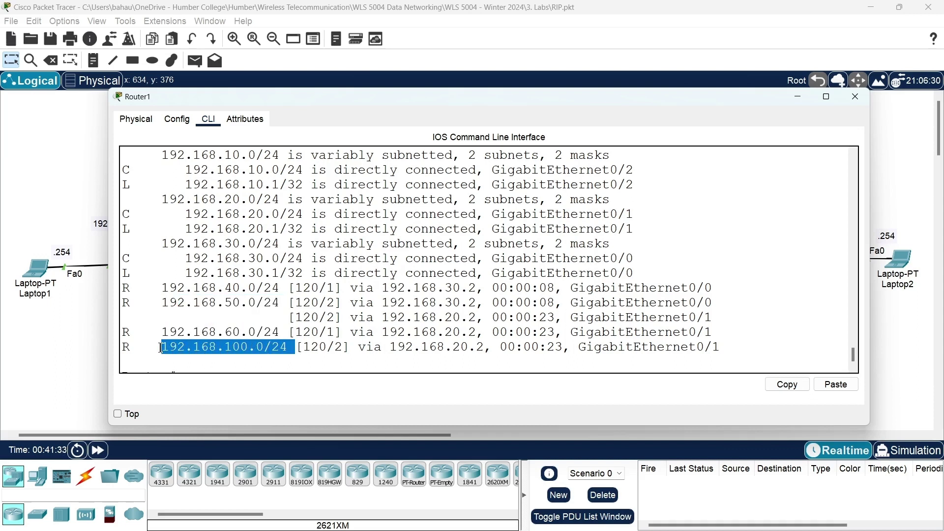
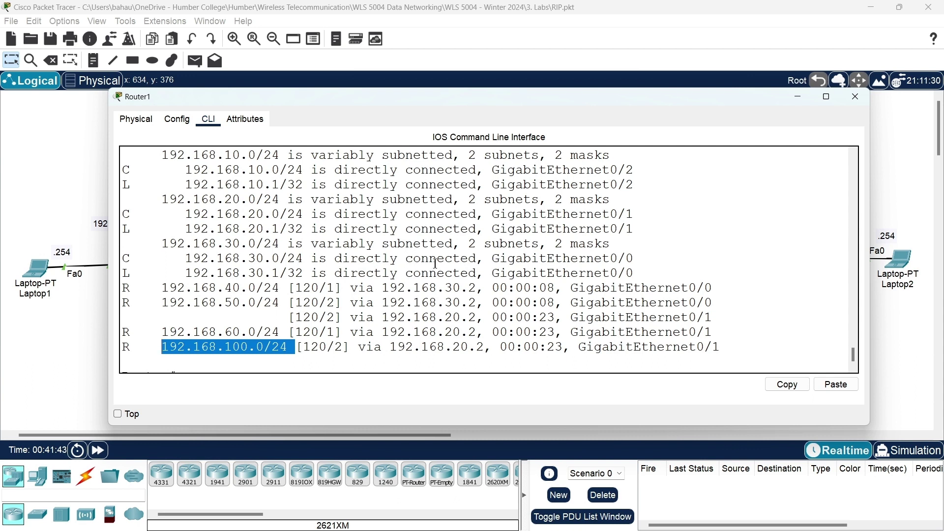
Examine the routes marked R in Router1's table, compare the letter with the code legend, and close the router
{"action": "left_click", "coordinate": [162, 288]}
{"action": "key", "text": "shift+End"}
{"action": "left_click_drag", "start_coordinate": [172, 295], "coordinate": [288, 355]}
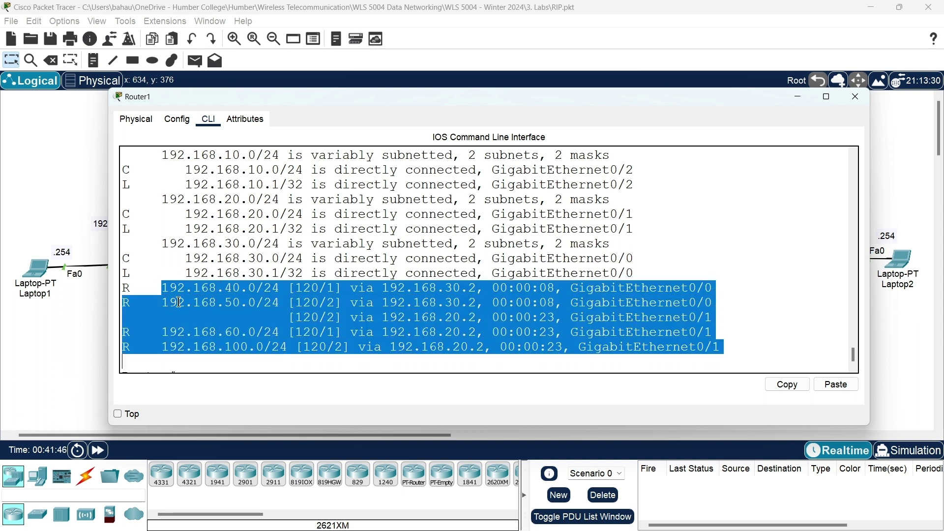
{"action": "left_click", "coordinate": [131, 290]}
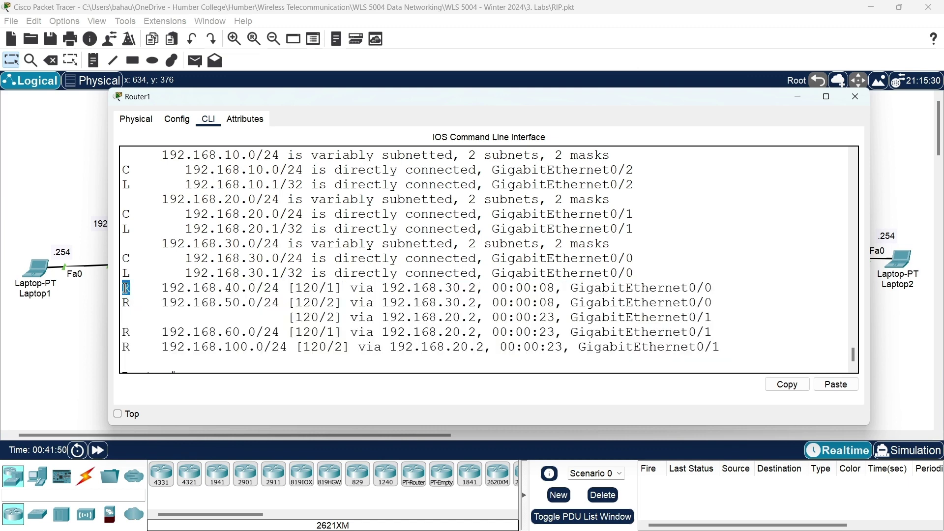
{"action": "scroll", "coordinate": [199, 273], "scroll_direction": "up", "scroll_amount": 3}
{"action": "scroll", "coordinate": [199, 273], "scroll_direction": "up", "scroll_amount": 2}
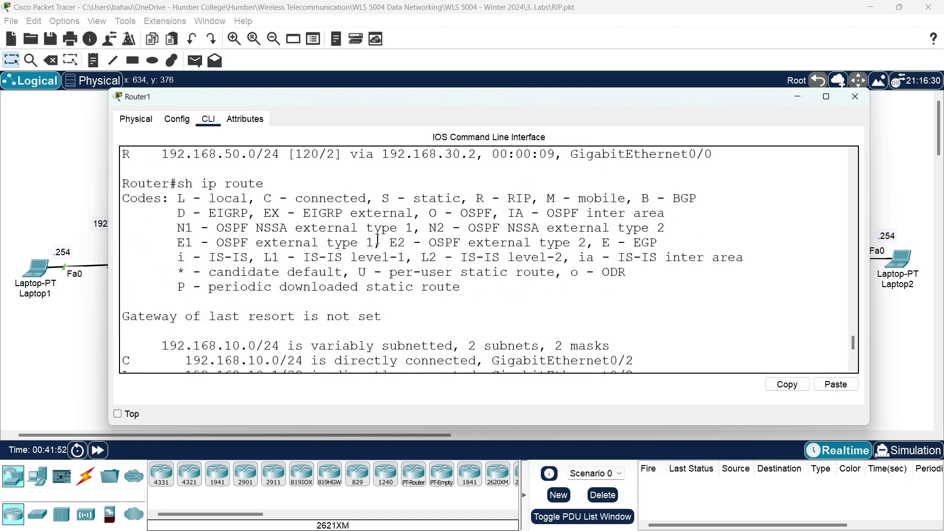
{"action": "left_click_drag", "start_coordinate": [480, 197], "coordinate": [530, 199]}
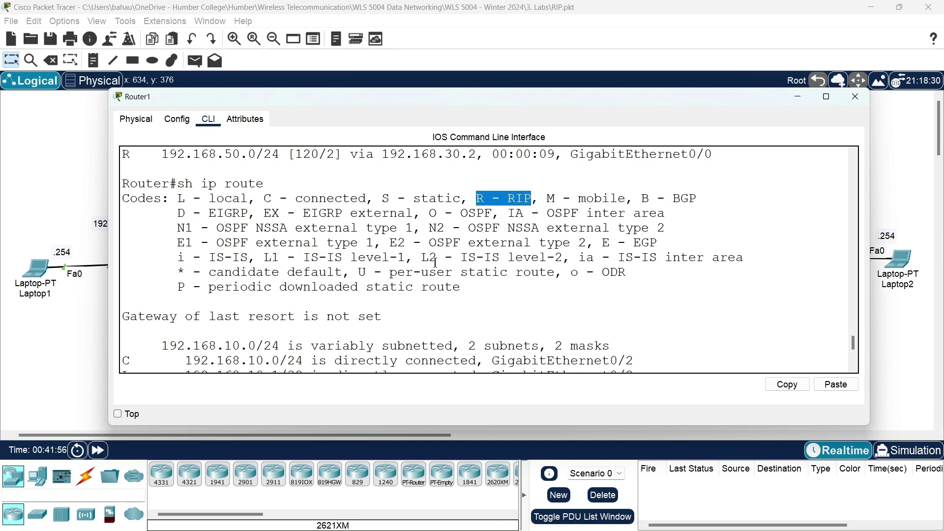
{"action": "scroll", "coordinate": [436, 263], "scroll_direction": "down", "scroll_amount": 7}
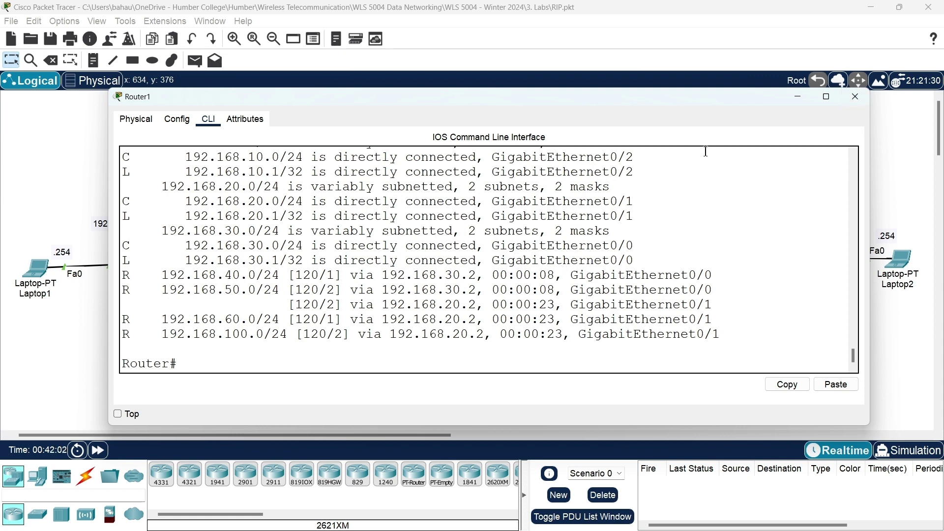
{"action": "left_click", "coordinate": [855, 99]}
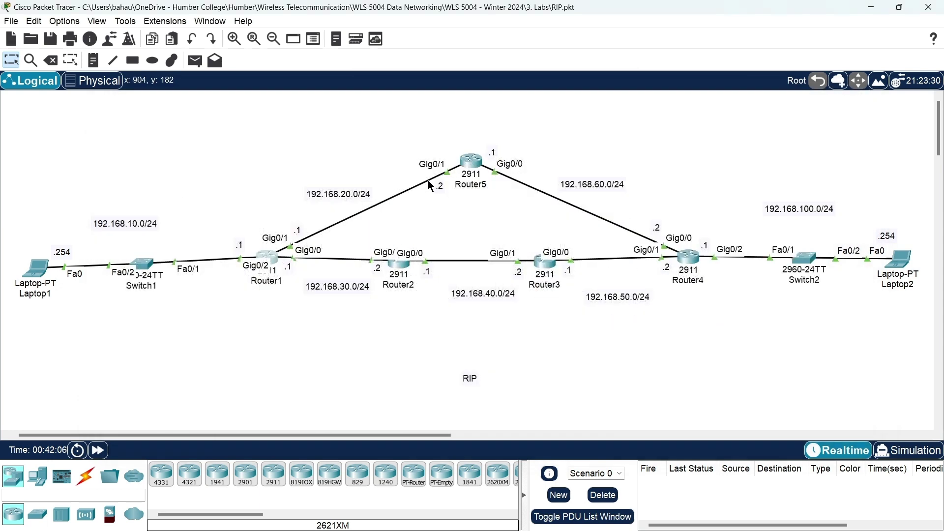
Display Router5's full IP routing table with the show ip route command
{"action": "mouse_move", "coordinate": [550, 287]}
{"action": "mouse_move", "coordinate": [259, 285]}
{"action": "left_click", "coordinate": [474, 161]}
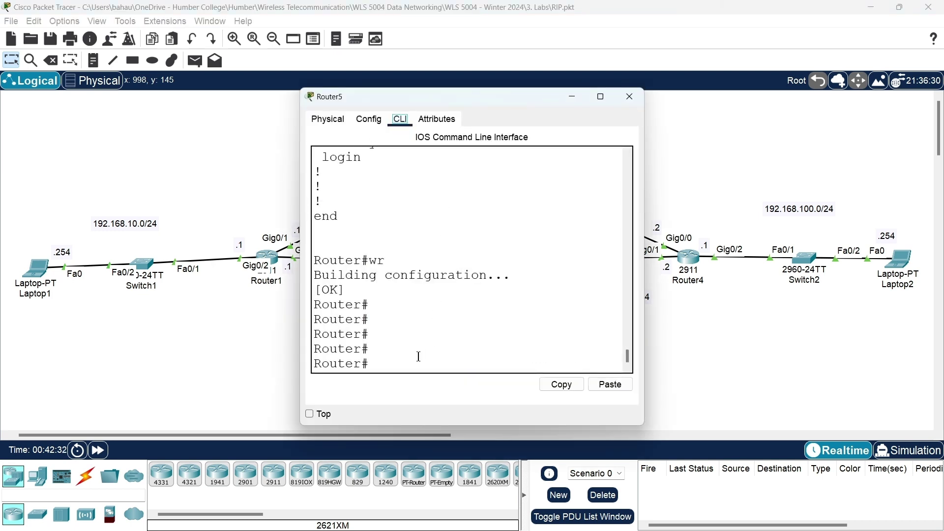
{"action": "left_click", "coordinate": [401, 366]}
{"action": "type", "text": "s"}
{"action": "type", "text": "h ip"}
{"action": "type", "text": " rou"}
{"action": "key", "text": "Tab"}
{"action": "key", "text": "Return"}
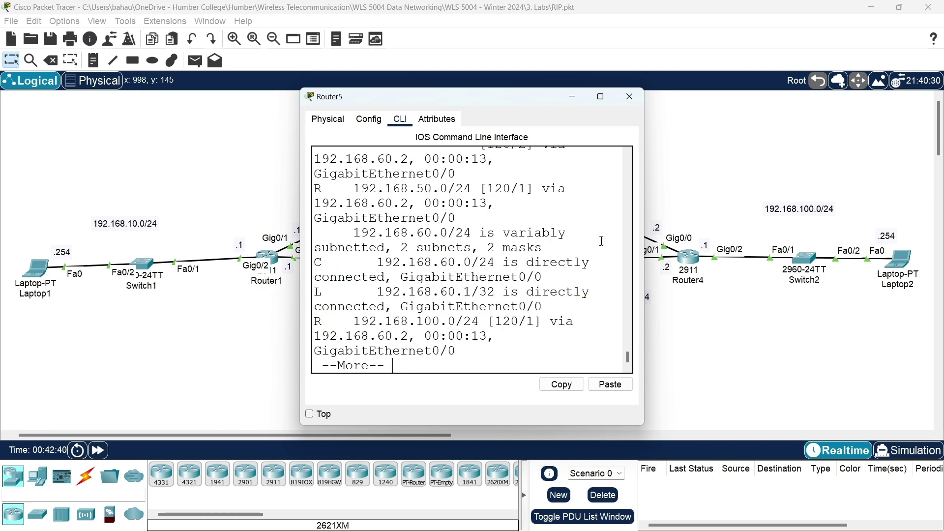
{"action": "left_click_drag", "start_coordinate": [644, 241], "coordinate": [841, 236]}
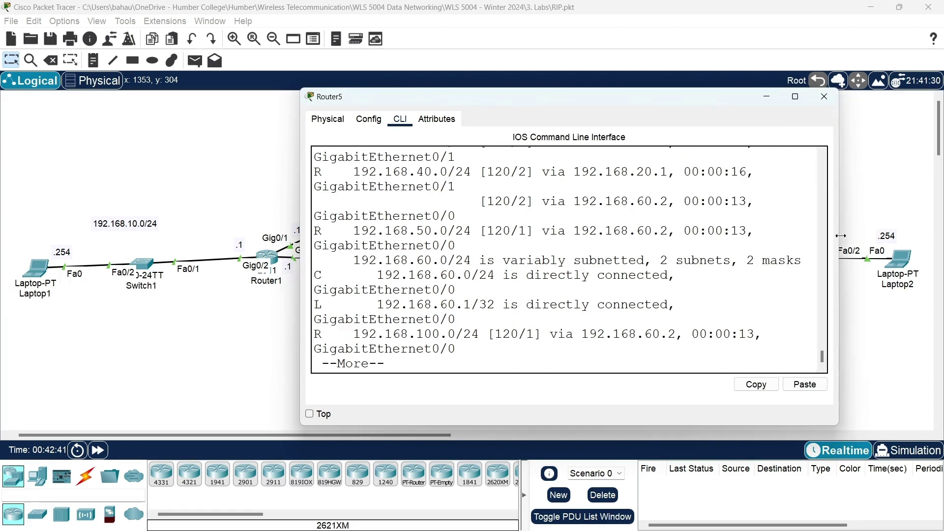
{"action": "key", "text": "space"}
{"action": "key", "text": "Return"}
{"action": "key", "text": "Return"}
{"action": "key", "text": "Return"}
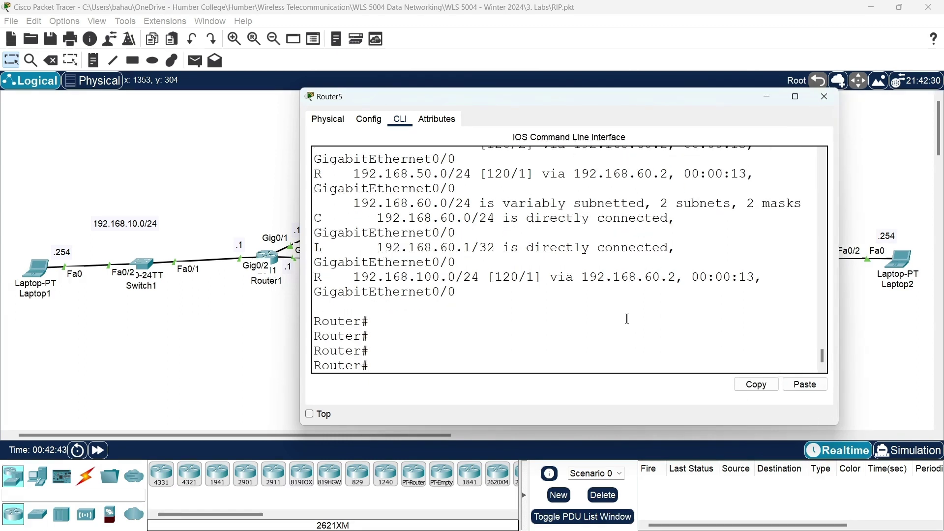
Examine the RIP-learned networks in Router5's routing table in a widened window, and close the router
{"action": "scroll", "coordinate": [571, 278], "scroll_direction": "up", "scroll_amount": 1}
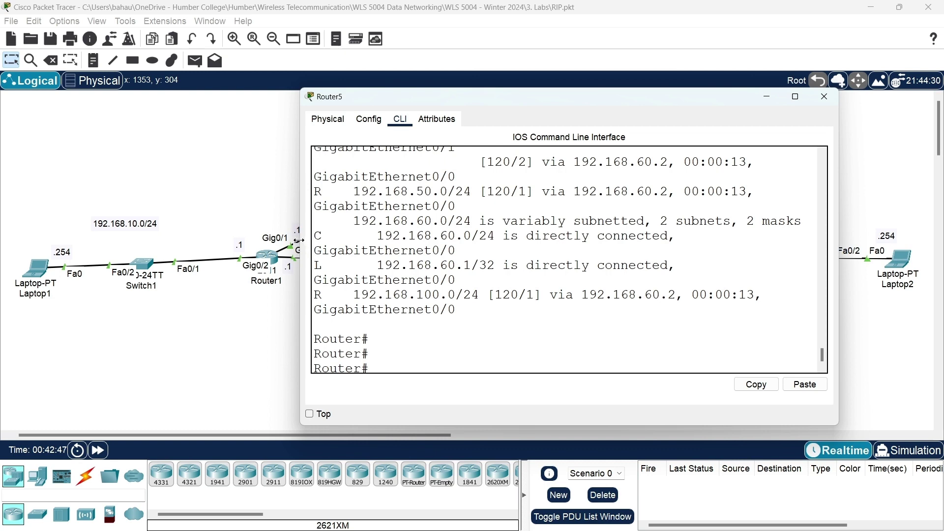
{"action": "left_click_drag", "start_coordinate": [302, 243], "coordinate": [152, 227]}
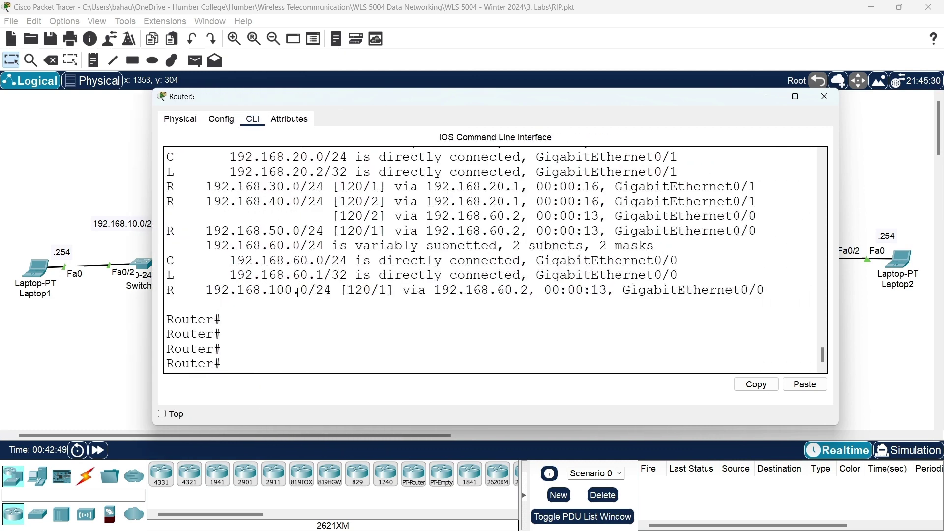
{"action": "left_click_drag", "start_coordinate": [298, 292], "coordinate": [253, 291]}
{"action": "left_click_drag", "start_coordinate": [308, 263], "coordinate": [222, 230]}
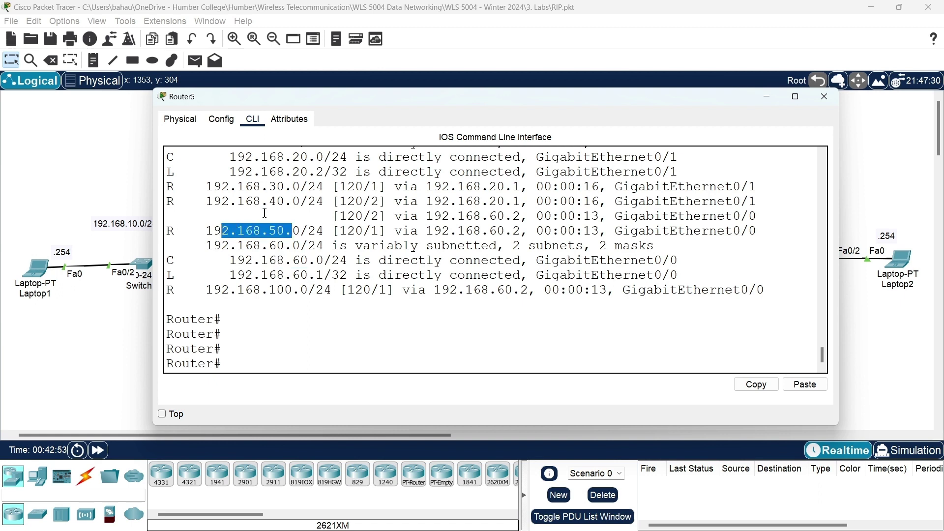
{"action": "left_click_drag", "start_coordinate": [293, 202], "coordinate": [167, 217]}
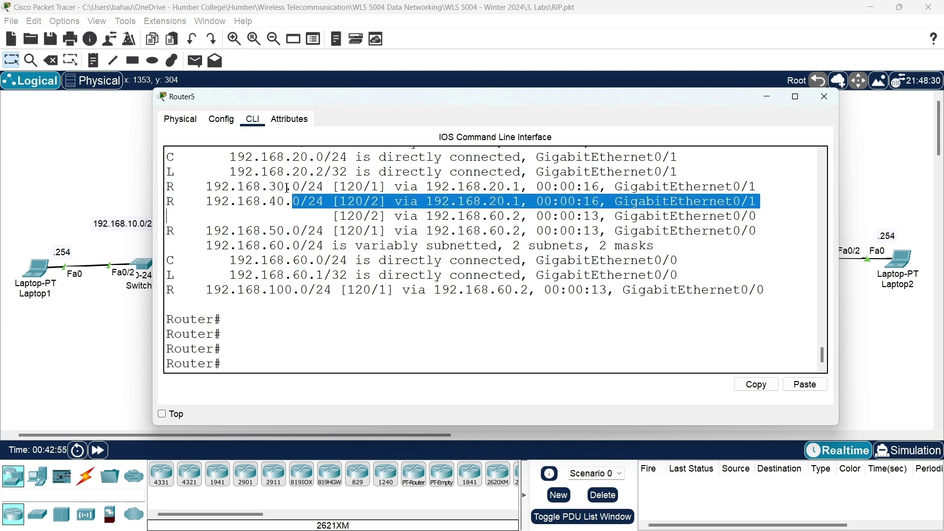
{"action": "left_click_drag", "start_coordinate": [287, 187], "coordinate": [215, 187]}
{"action": "scroll", "coordinate": [256, 192], "scroll_direction": "up", "scroll_amount": 1}
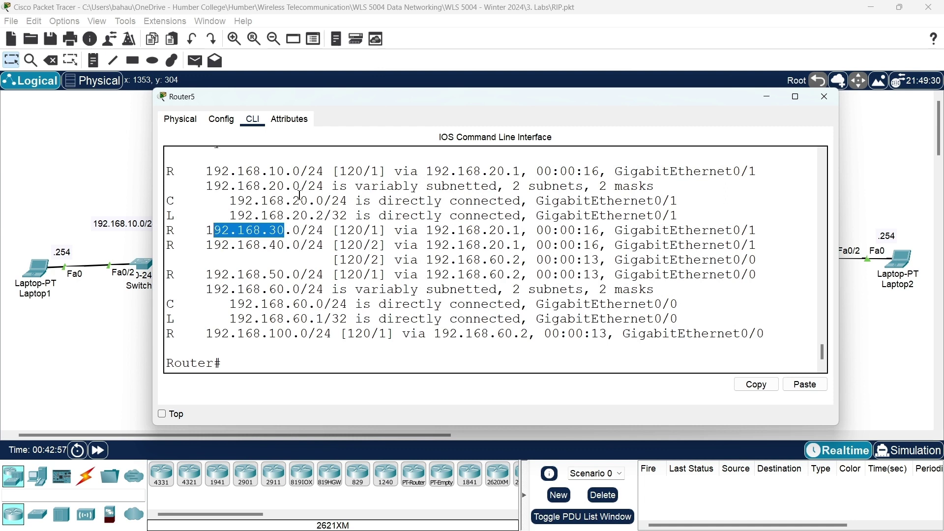
{"action": "scroll", "coordinate": [302, 177], "scroll_direction": "up", "scroll_amount": 2}
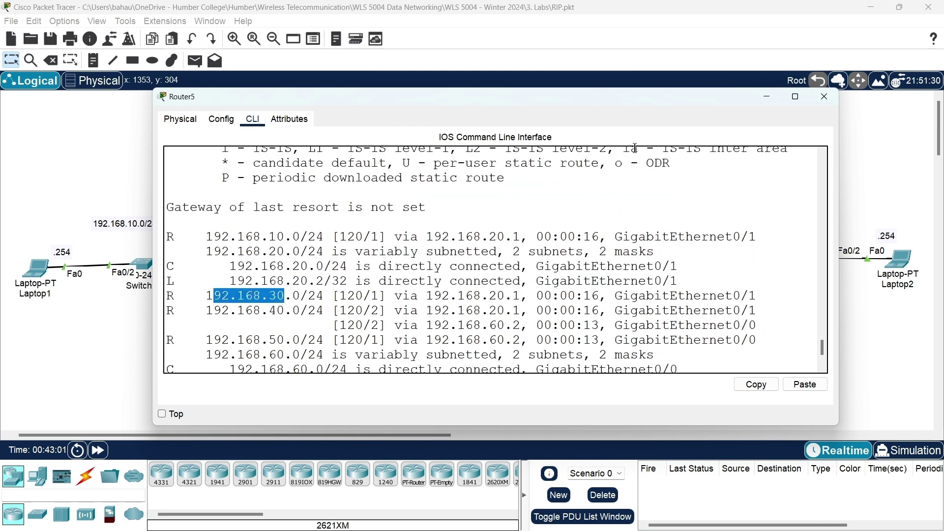
{"action": "left_click", "coordinate": [825, 99]}
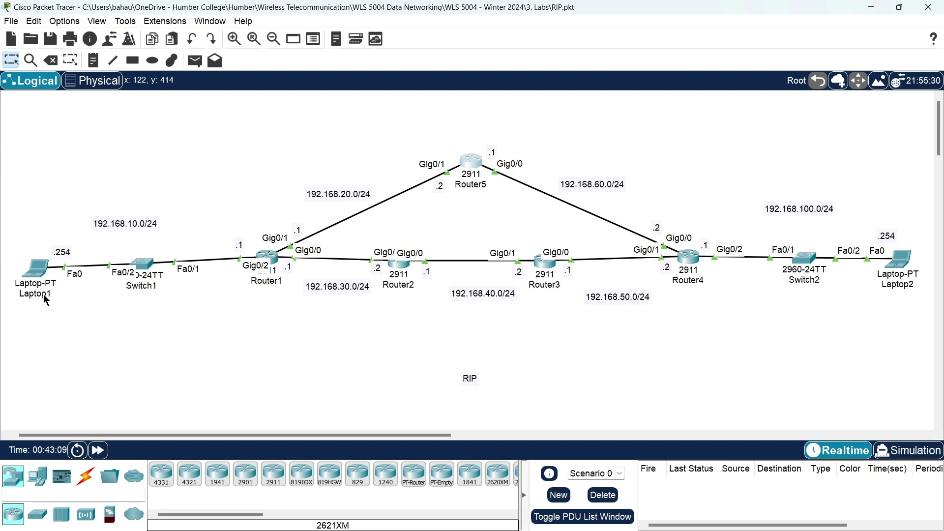
Ping Laptop2 at 192.168.100.254 twice from Laptop1's Command Prompt in a widened window
{"action": "mouse_move", "coordinate": [46, 301]}
{"action": "left_click", "coordinate": [41, 271]}
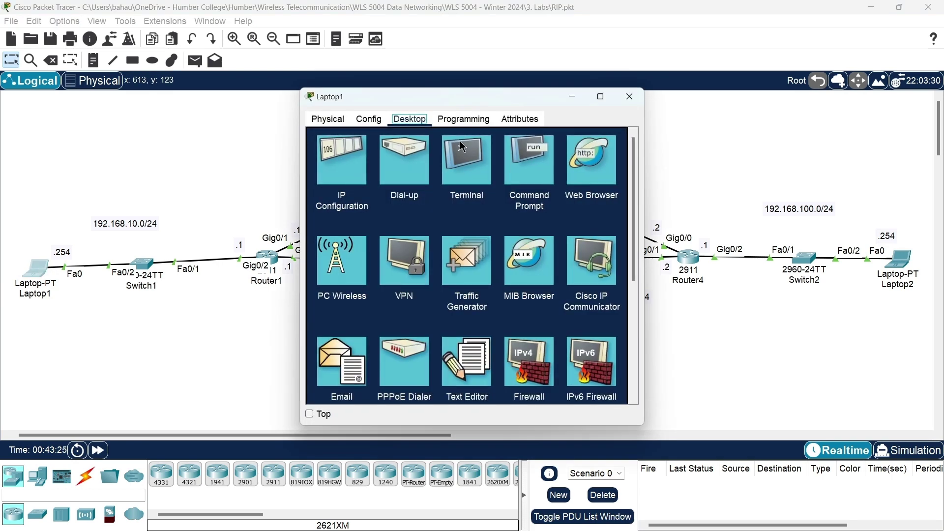
{"action": "left_click", "coordinate": [538, 163]}
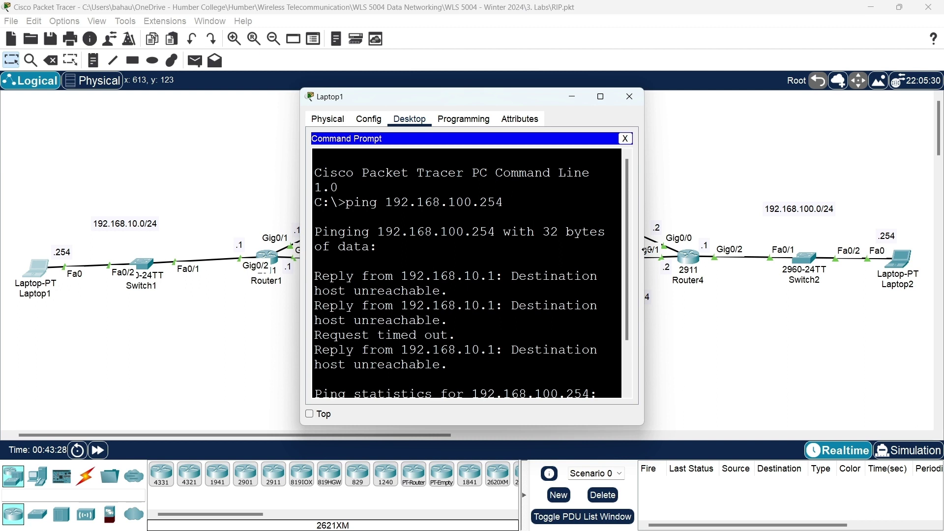
{"action": "left_click_drag", "start_coordinate": [646, 250], "coordinate": [805, 250]}
{"action": "key", "text": "Up"}
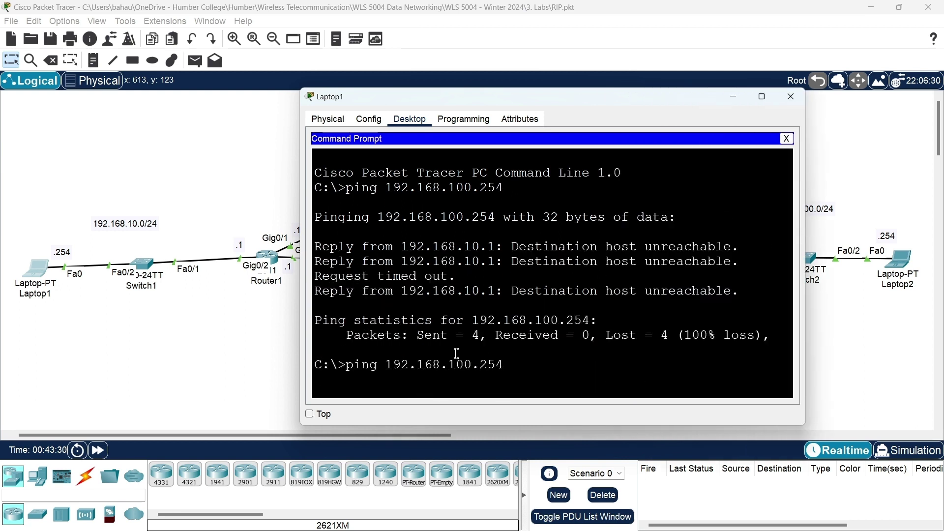
{"action": "key", "text": "Return"}
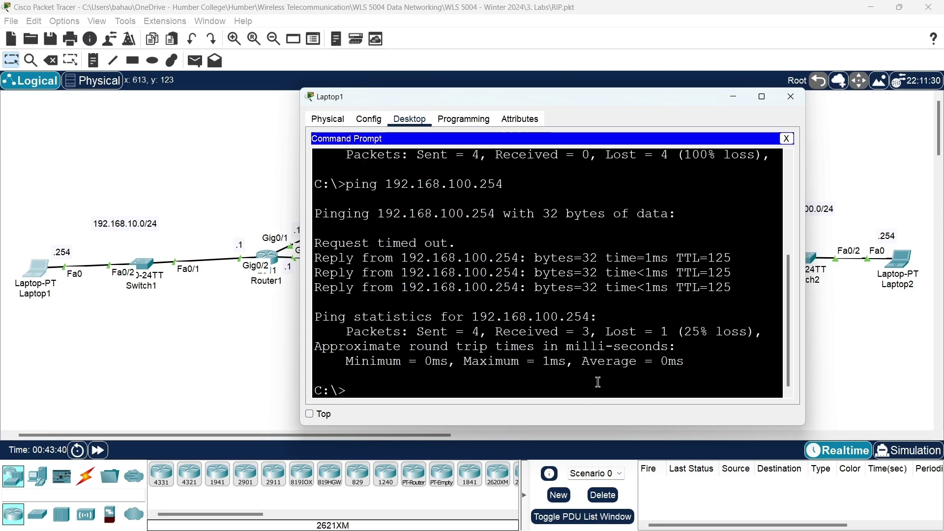
{"action": "key", "text": "Up"}
{"action": "key", "text": "Return"}
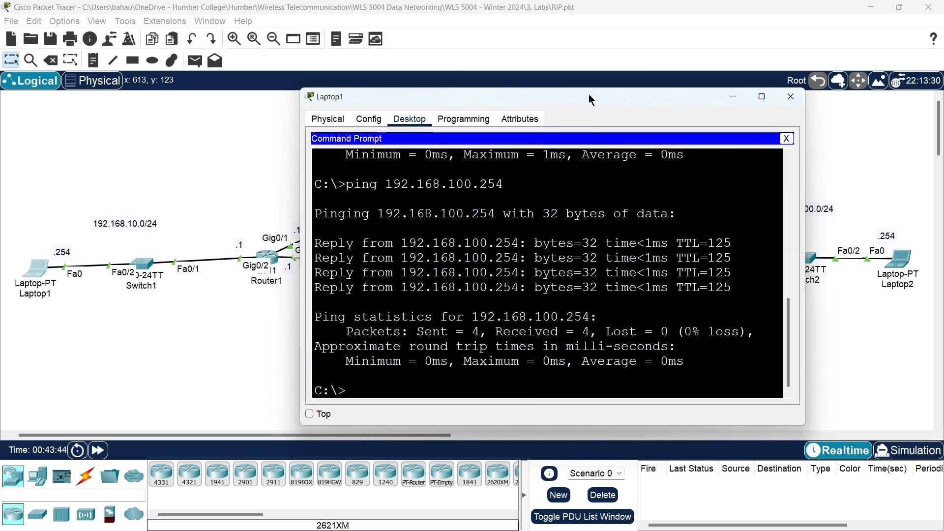
Compare the replies to the first ping with those to the latest ping in the Command Prompt history, and close Laptop1
{"action": "left_click_drag", "start_coordinate": [583, 88], "coordinate": [583, 44]}
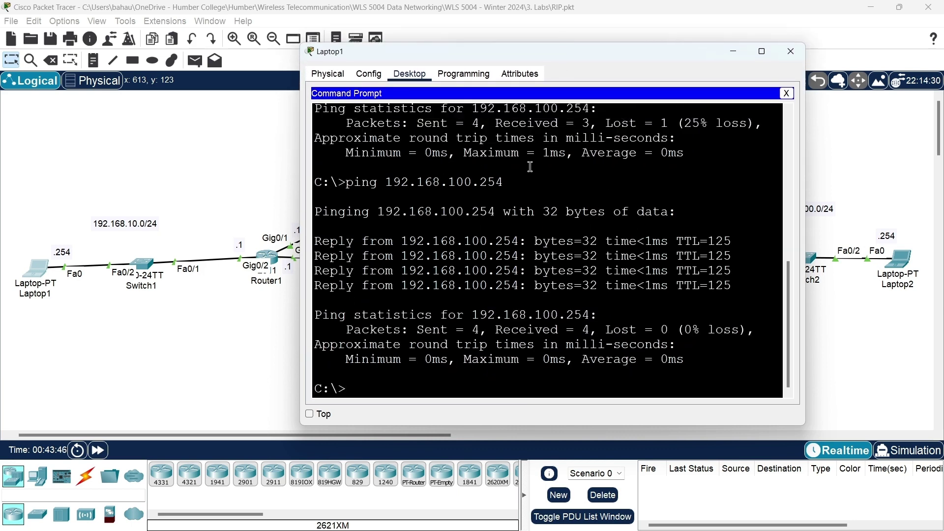
{"action": "scroll", "coordinate": [530, 167], "scroll_direction": "up", "scroll_amount": 4}
{"action": "scroll", "coordinate": [531, 166], "scroll_direction": "up", "scroll_amount": 4}
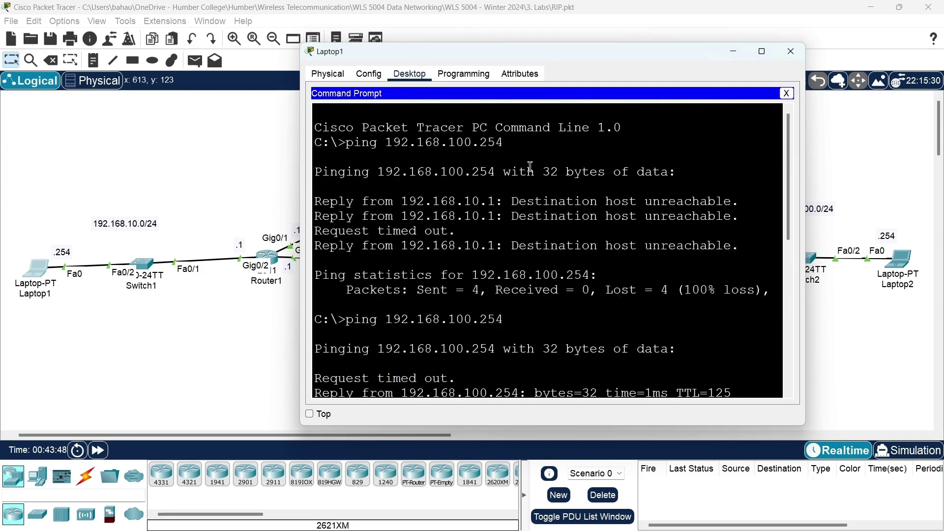
{"action": "left_click_drag", "start_coordinate": [512, 201], "coordinate": [740, 201]}
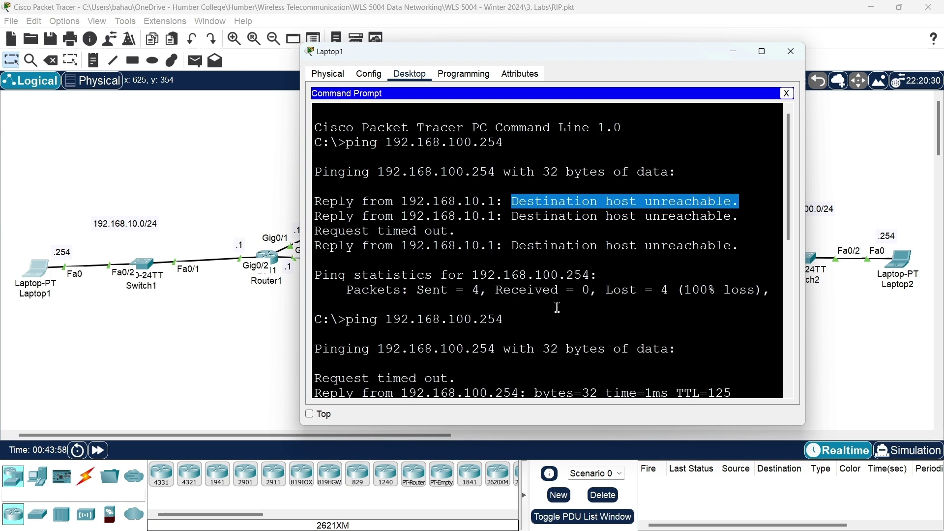
{"action": "key", "text": "Up"}
{"action": "key", "text": "Return"}
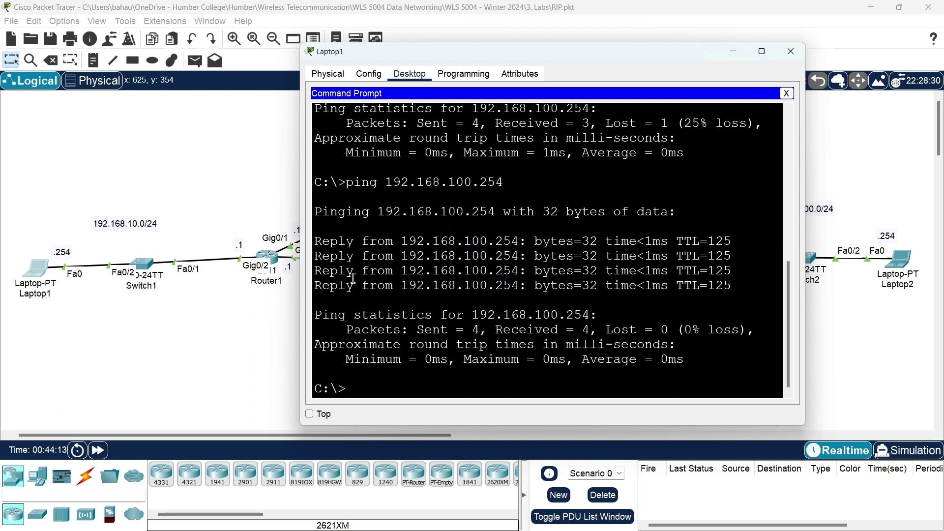
{"action": "left_click", "coordinate": [792, 52]}
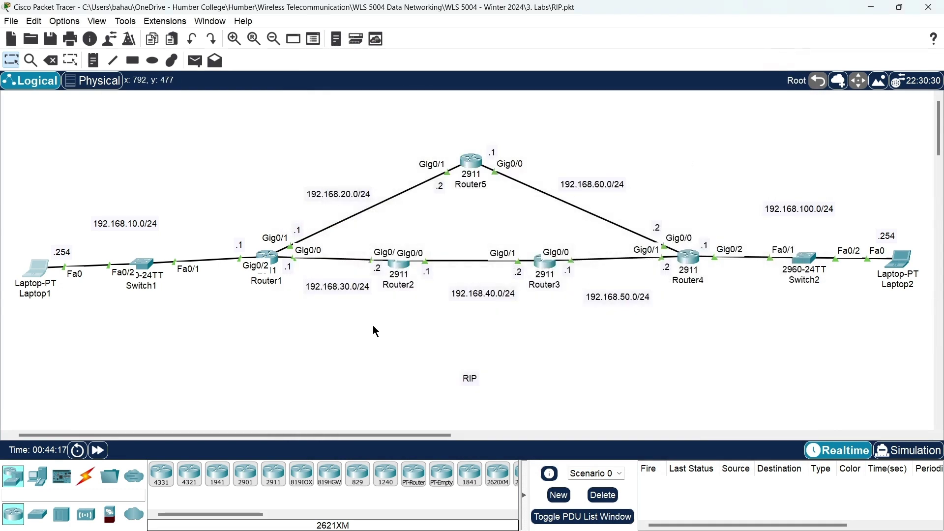